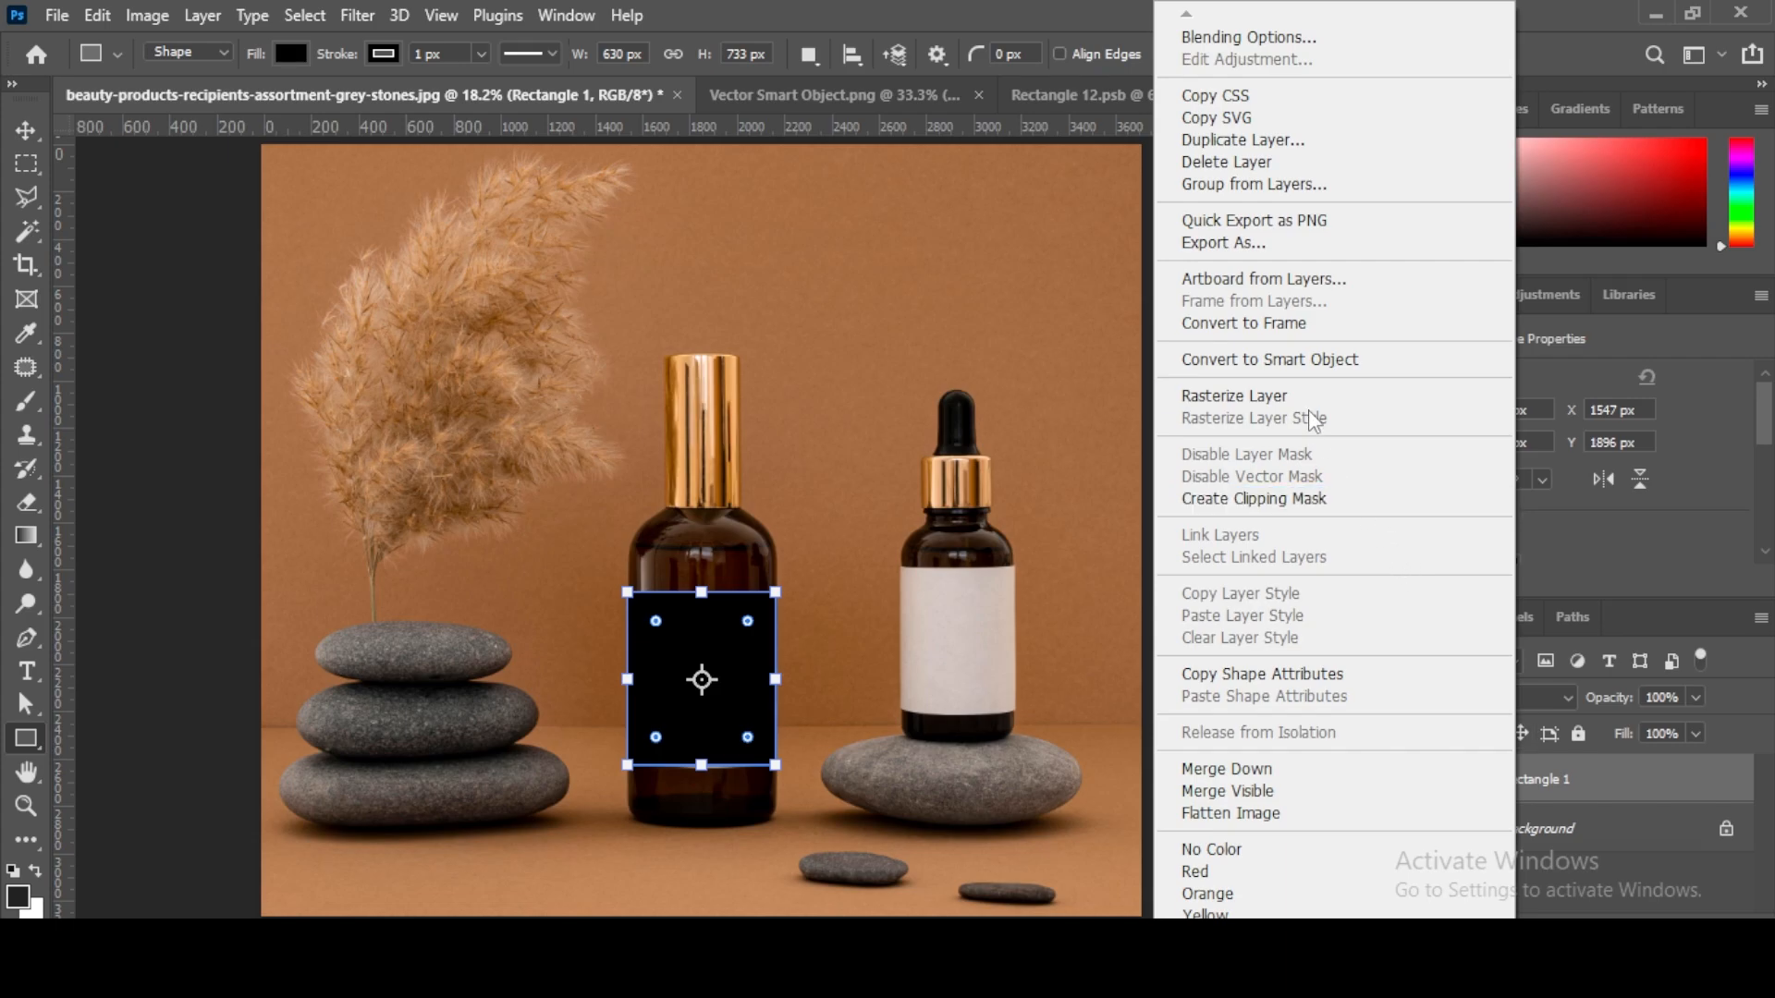
Step: Convert the Rectangle 1 layer to a smart object and set its opacity to 53%
left_click(1312, 363)
left_click(26, 130)
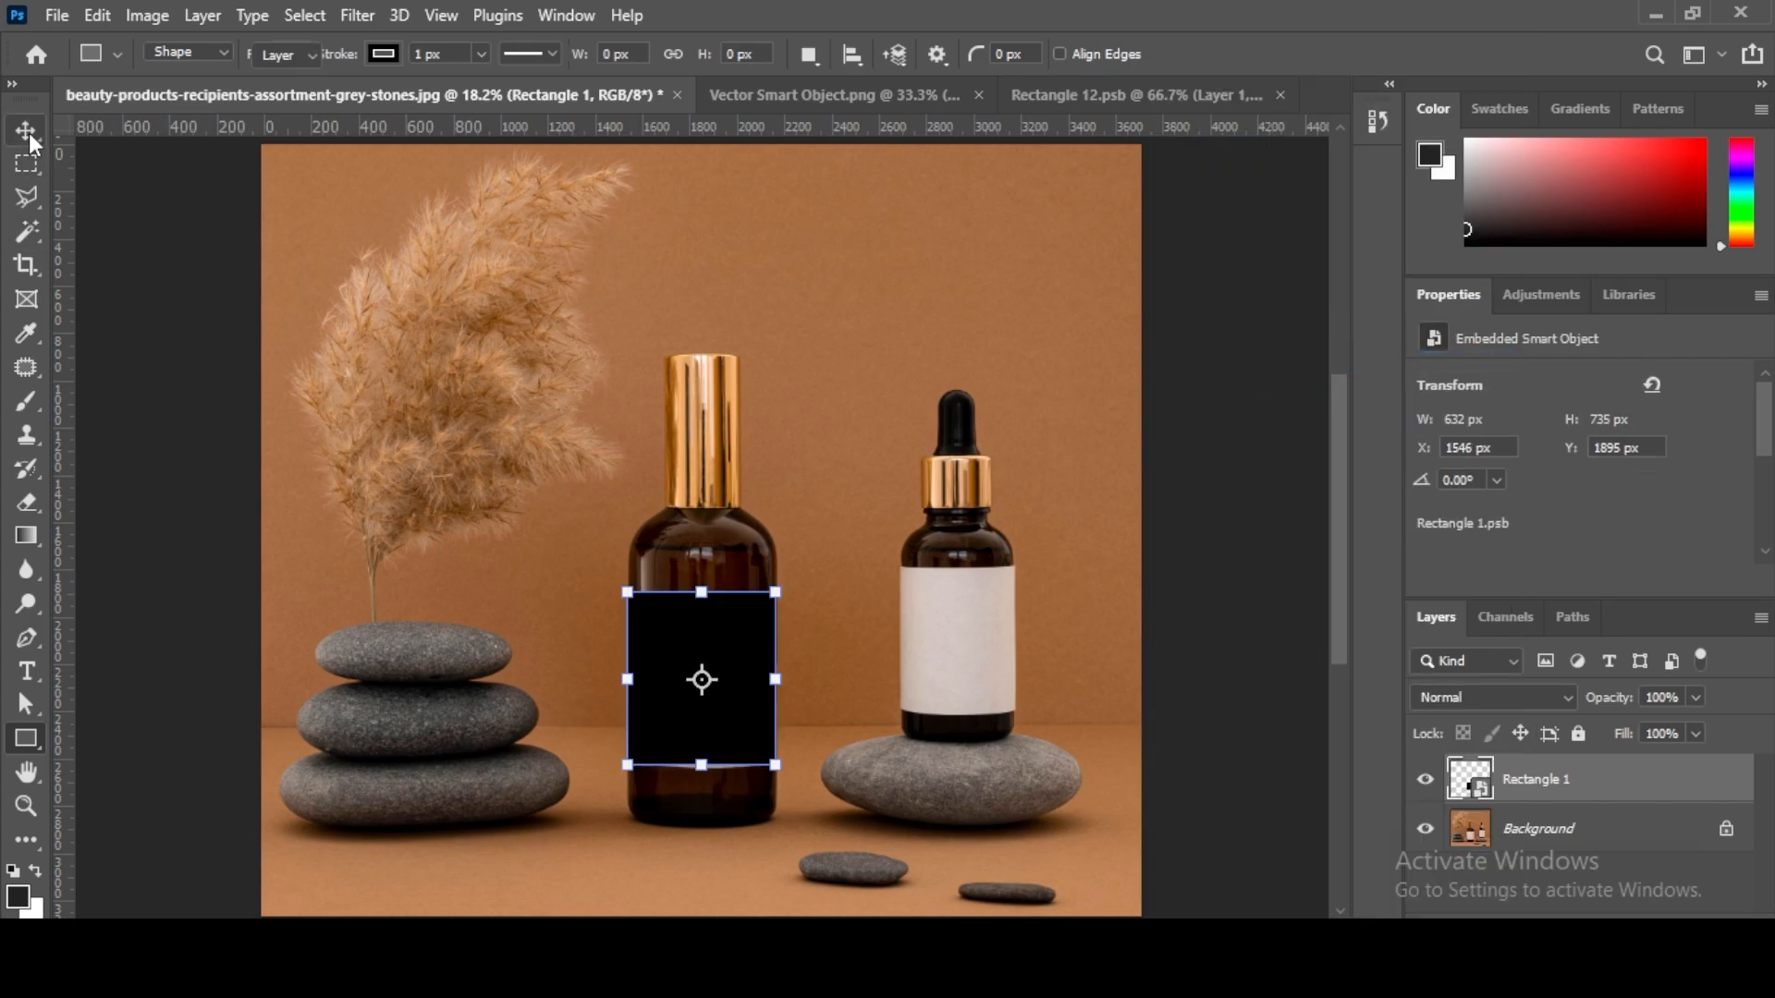
key("ctrl+plus")
key("ctrl+plus")
key("ctrl+plus")
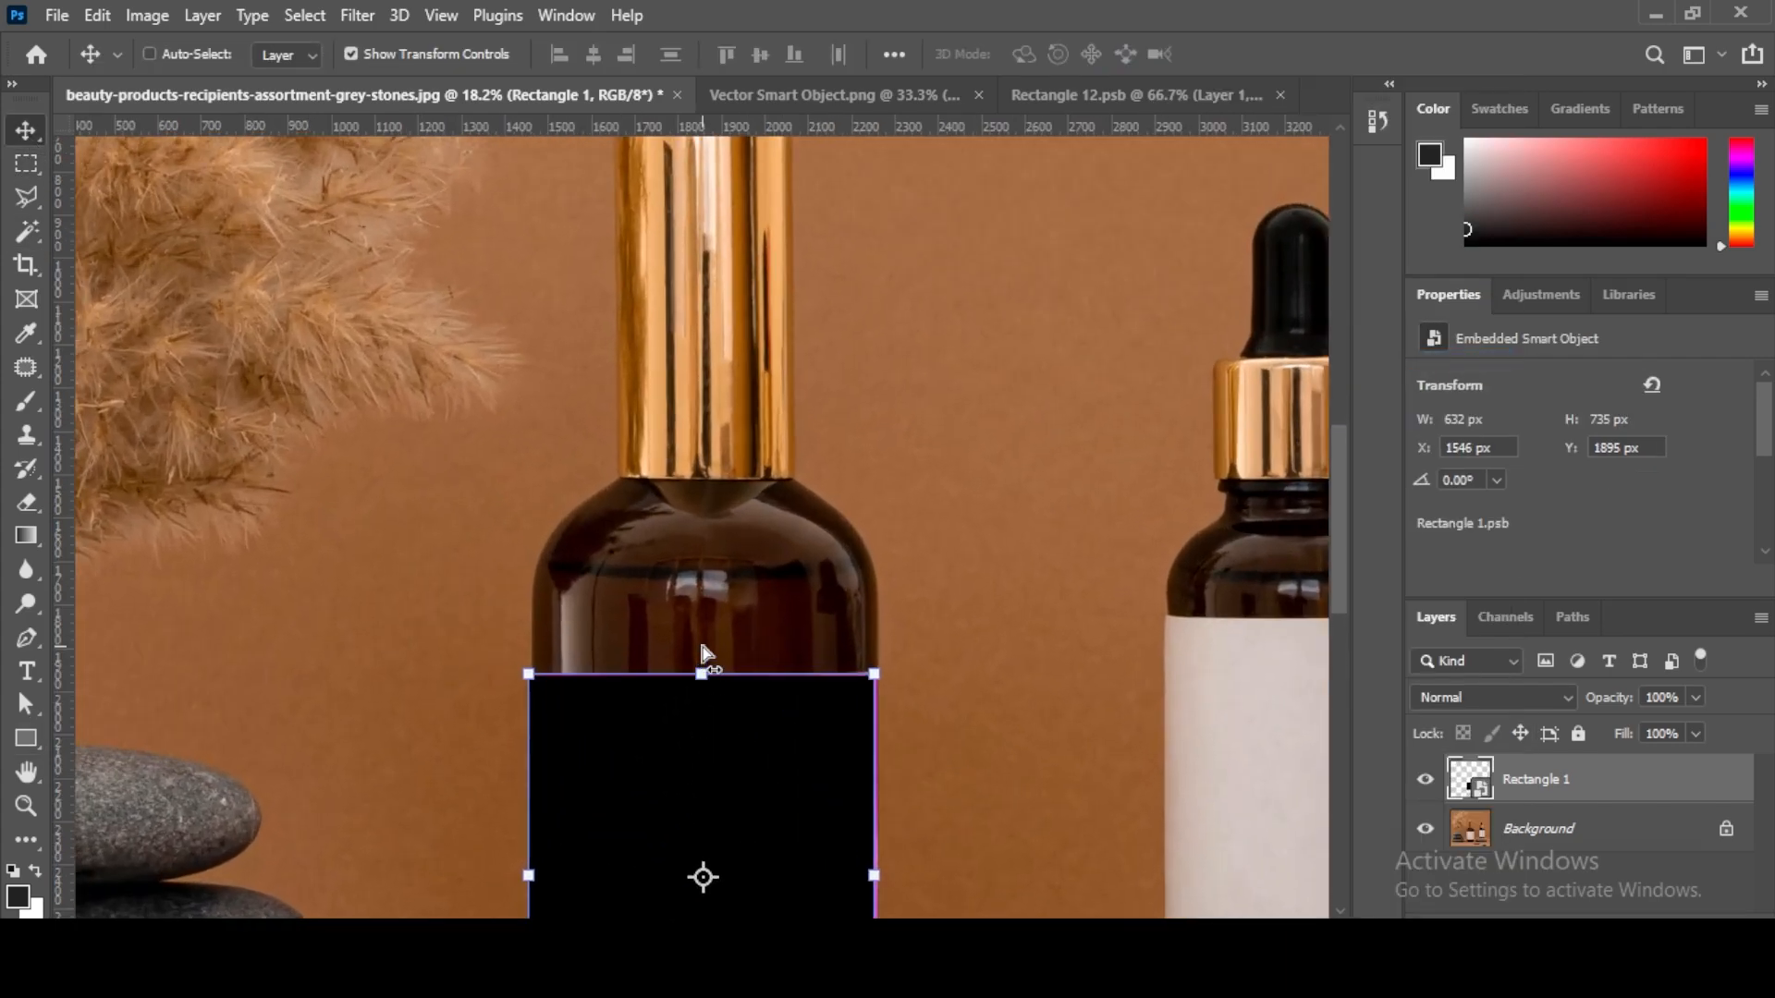
left_click_drag(703, 646, 713, 226)
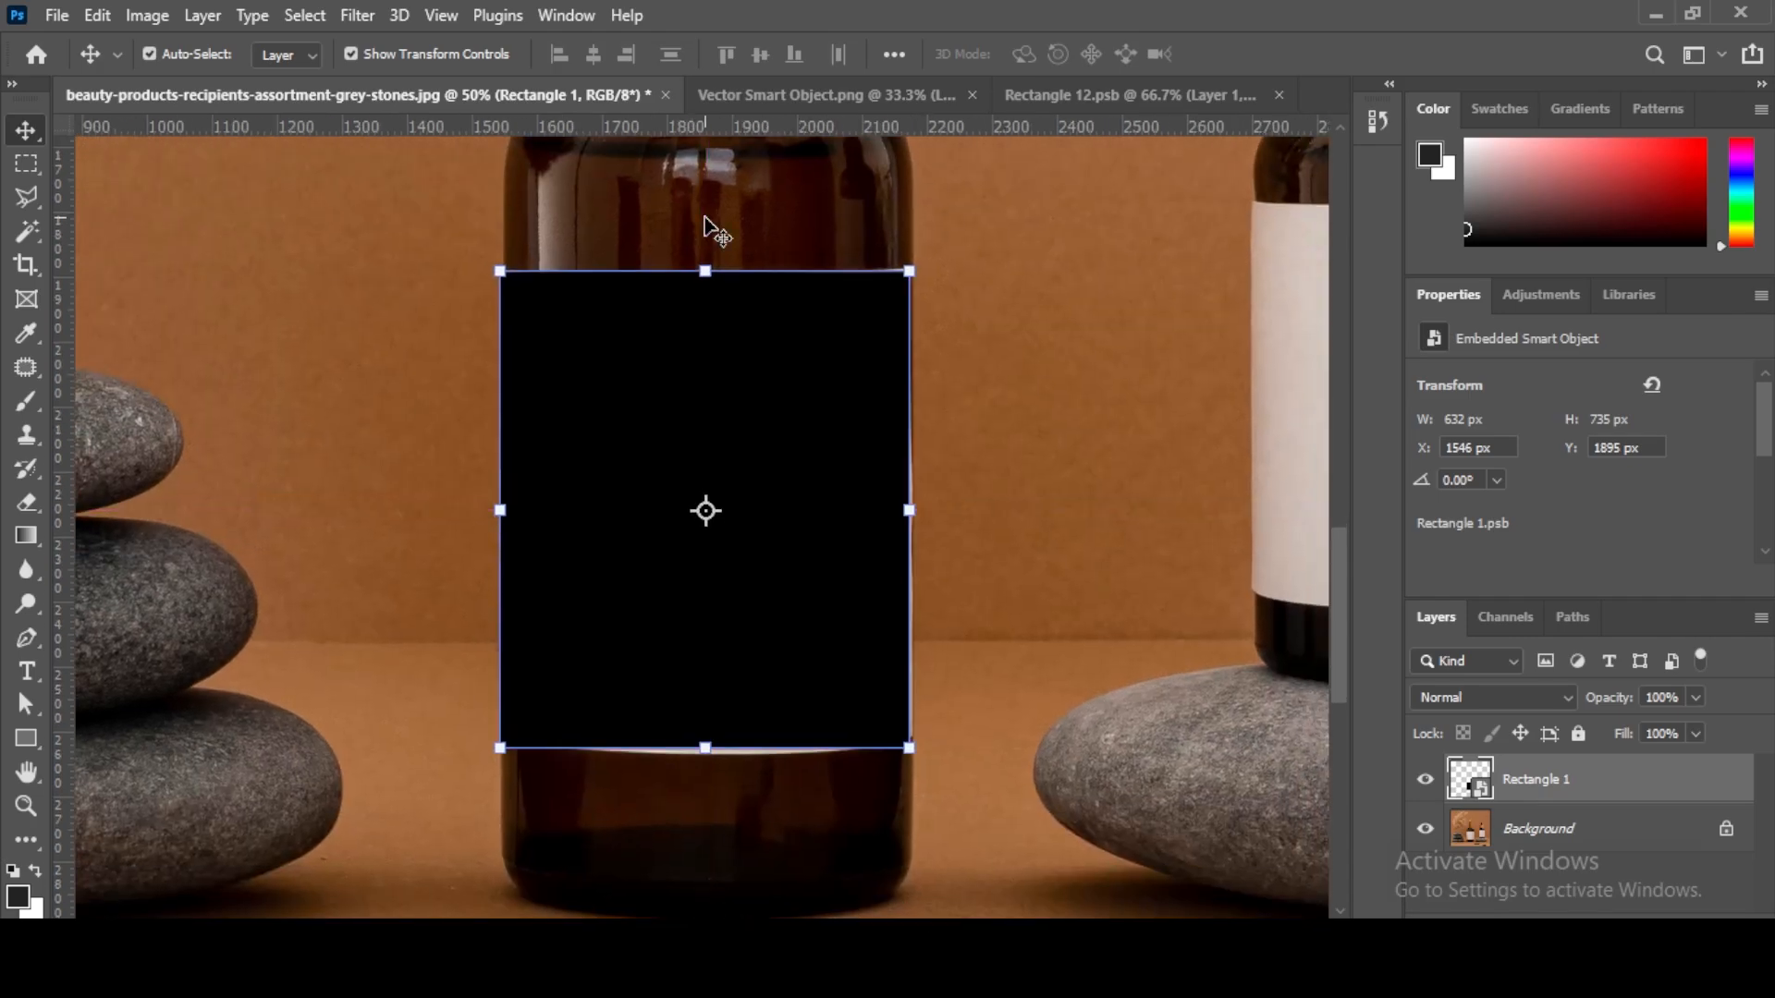
key("ctrl+plus")
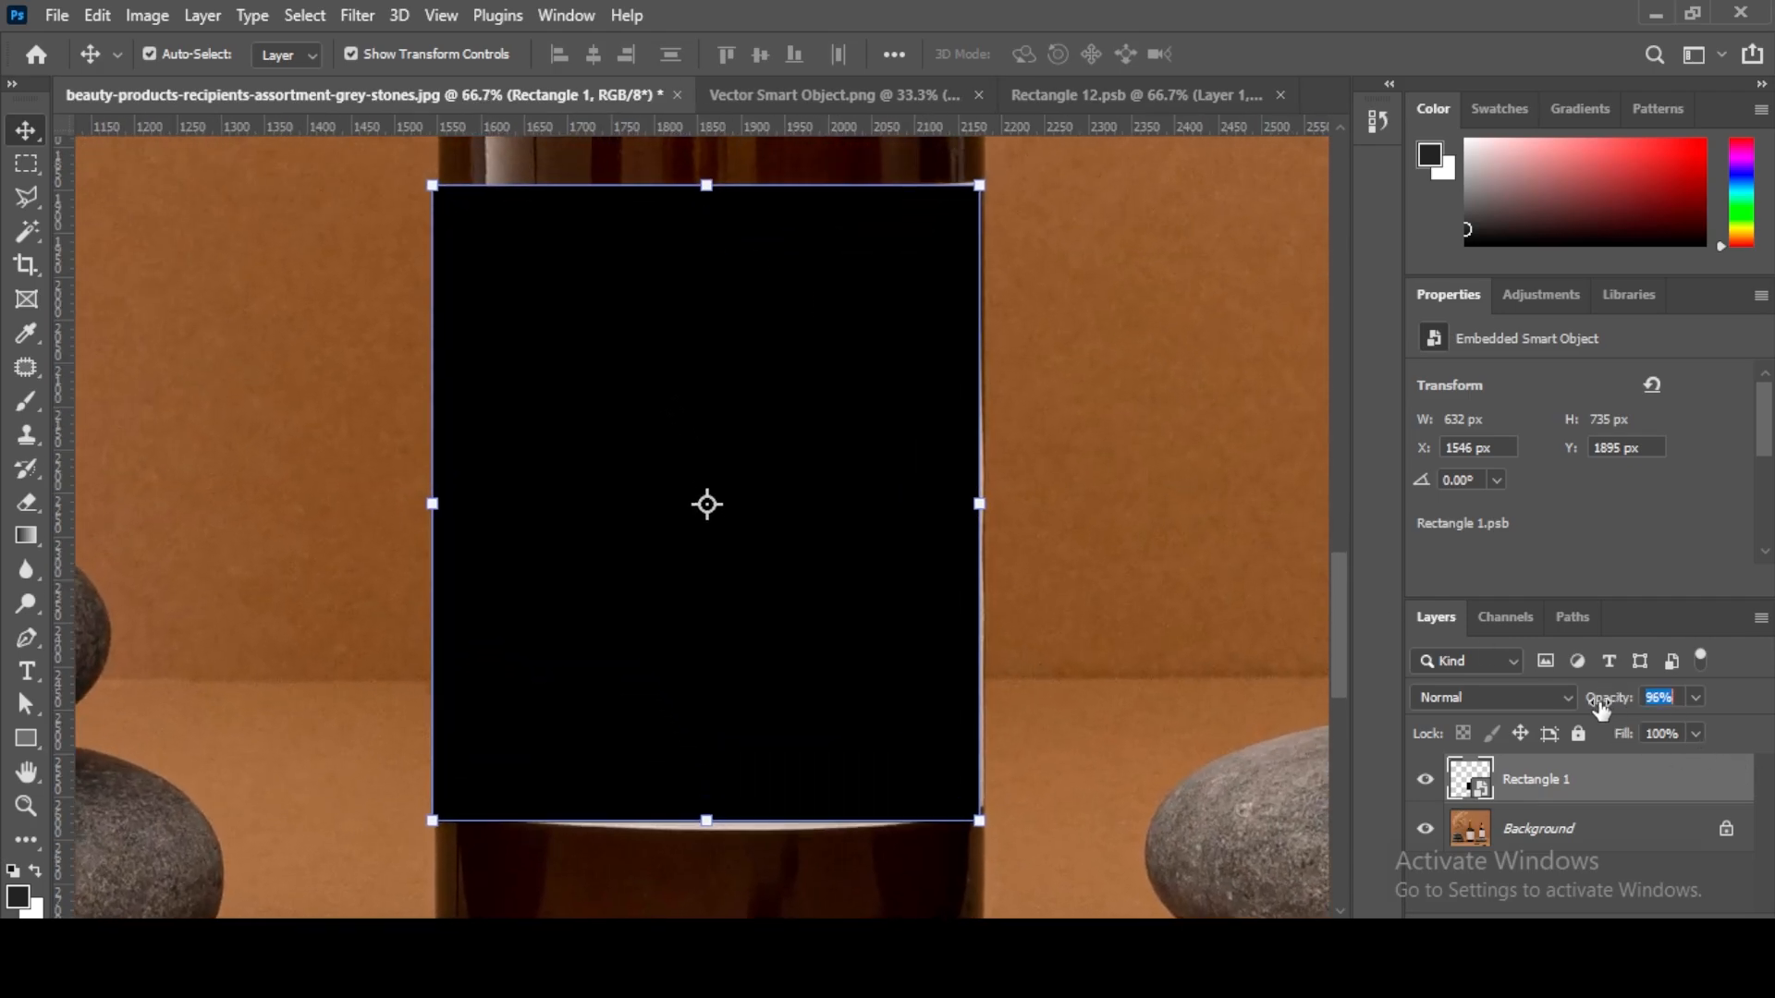
left_click_drag(1601, 708, 1552, 720)
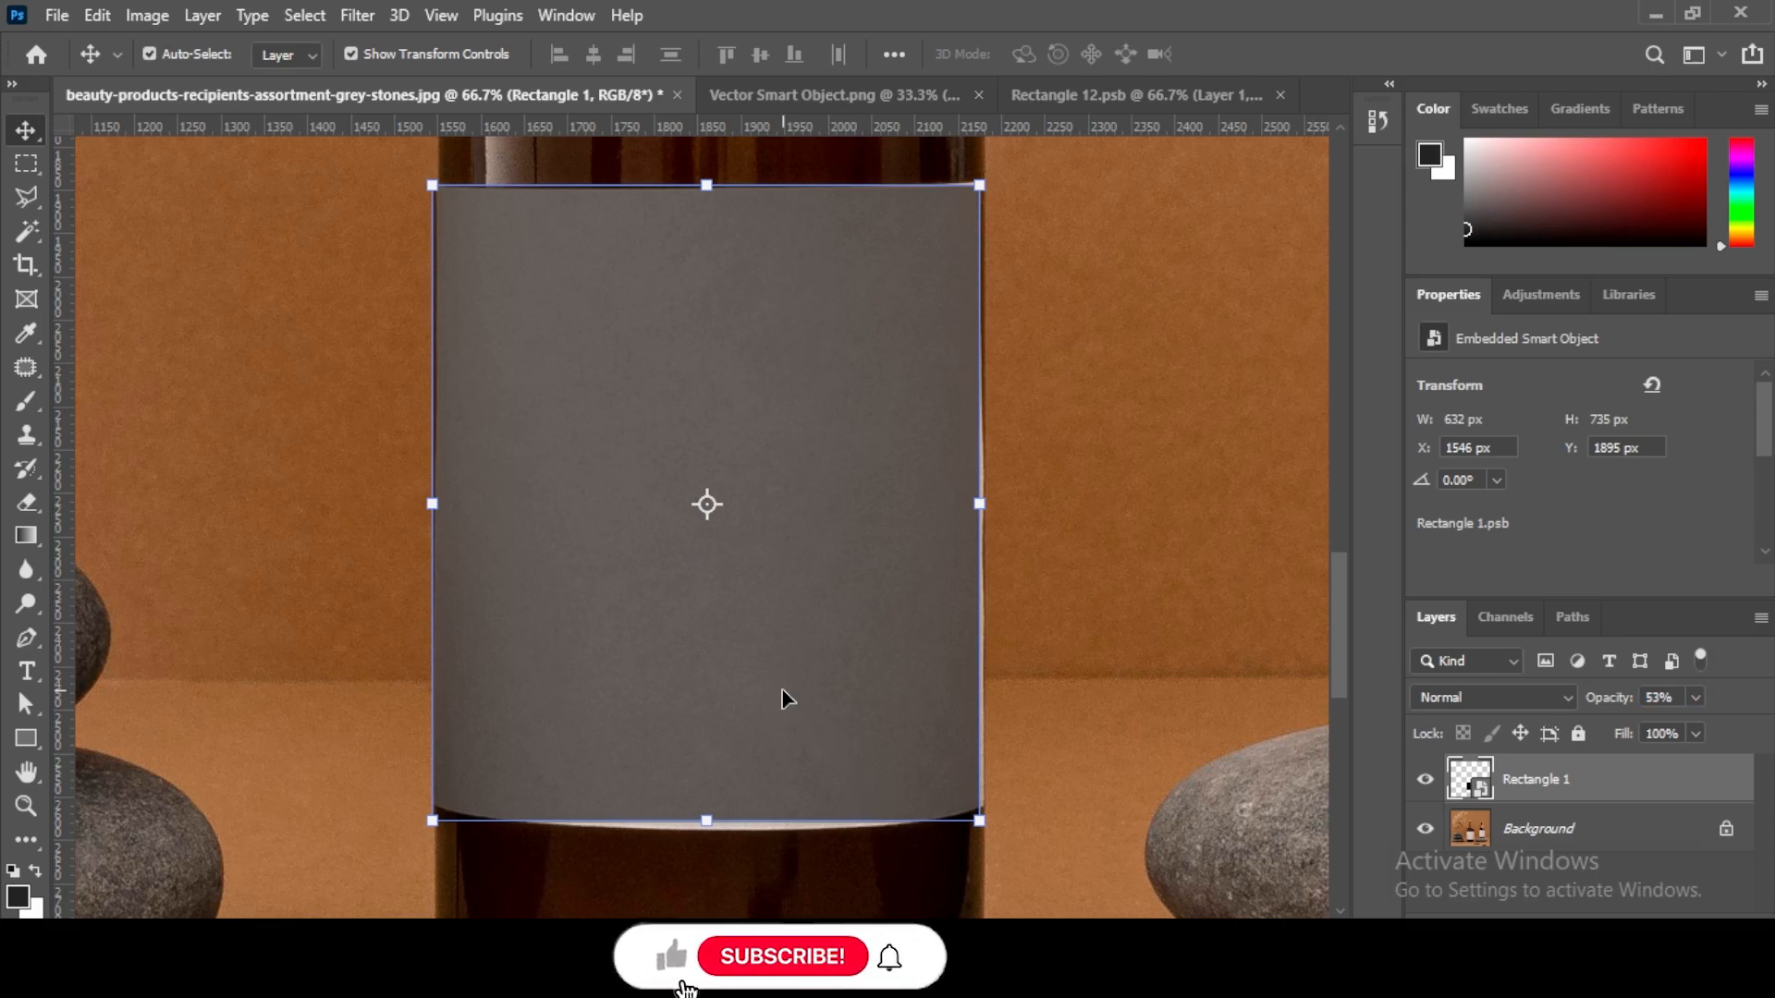
Step: Free-transform the rectangle to about 100.87% scale and nudge it down 3 px over the large bottle's label
key("ctrl")
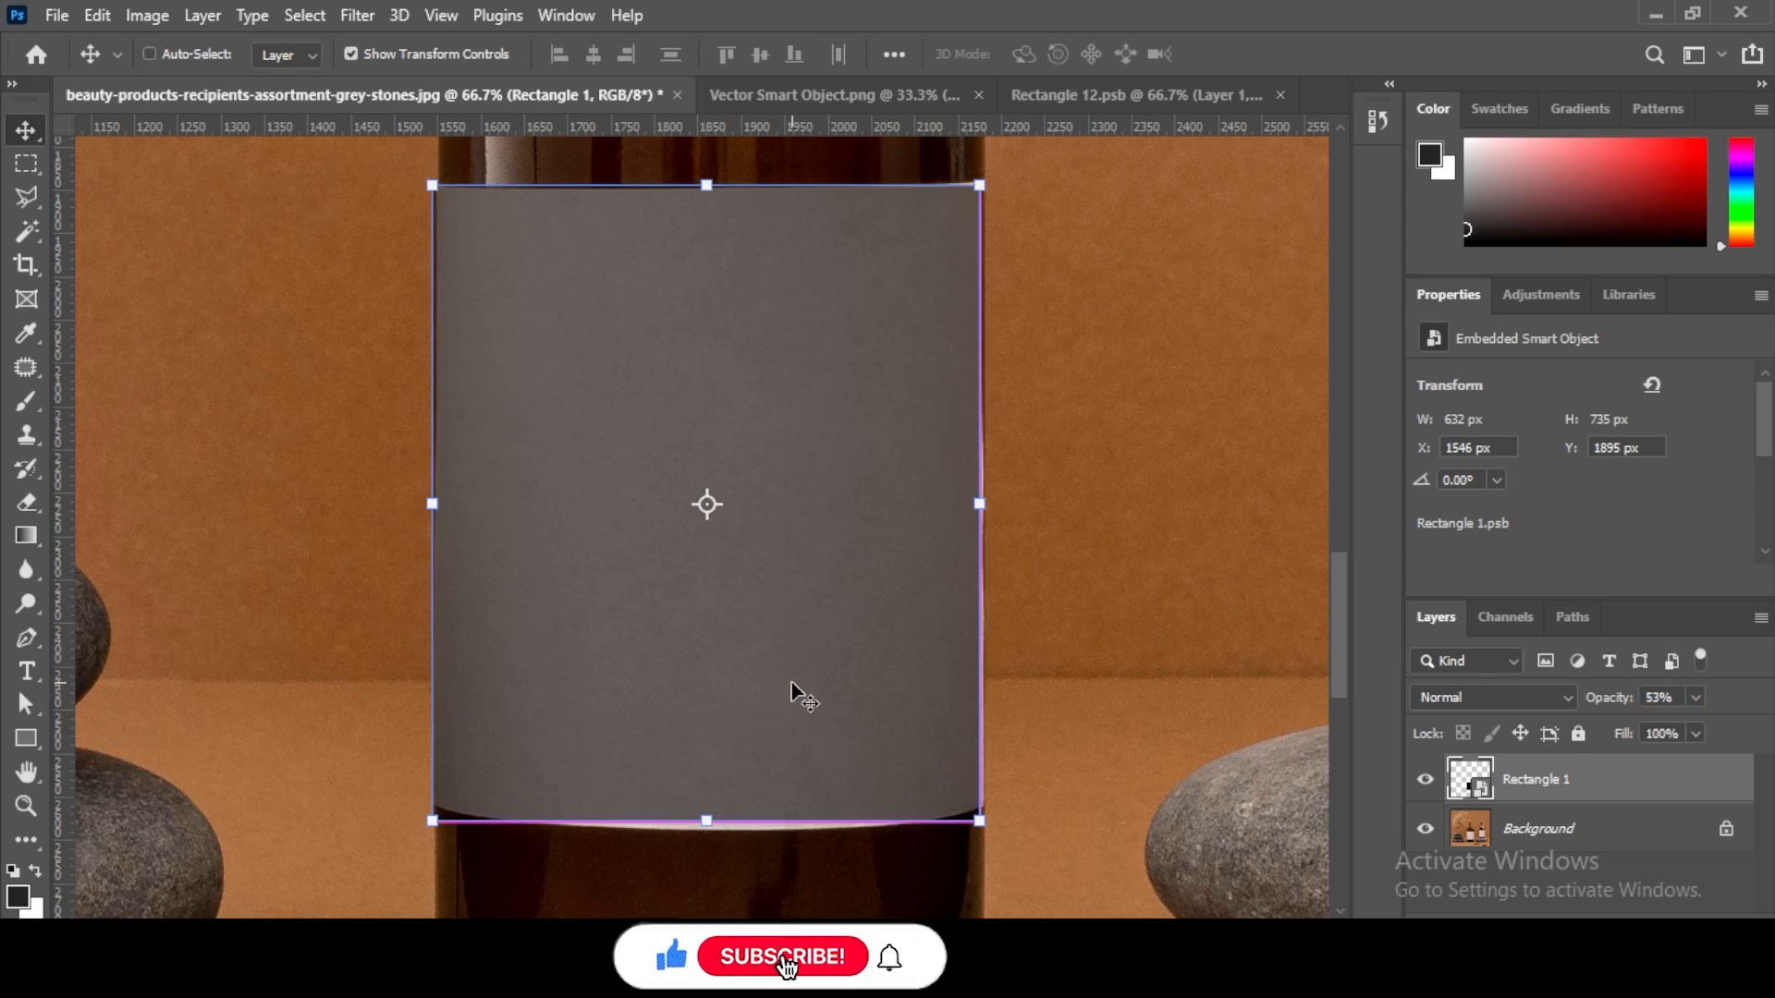
key("ctrl+t")
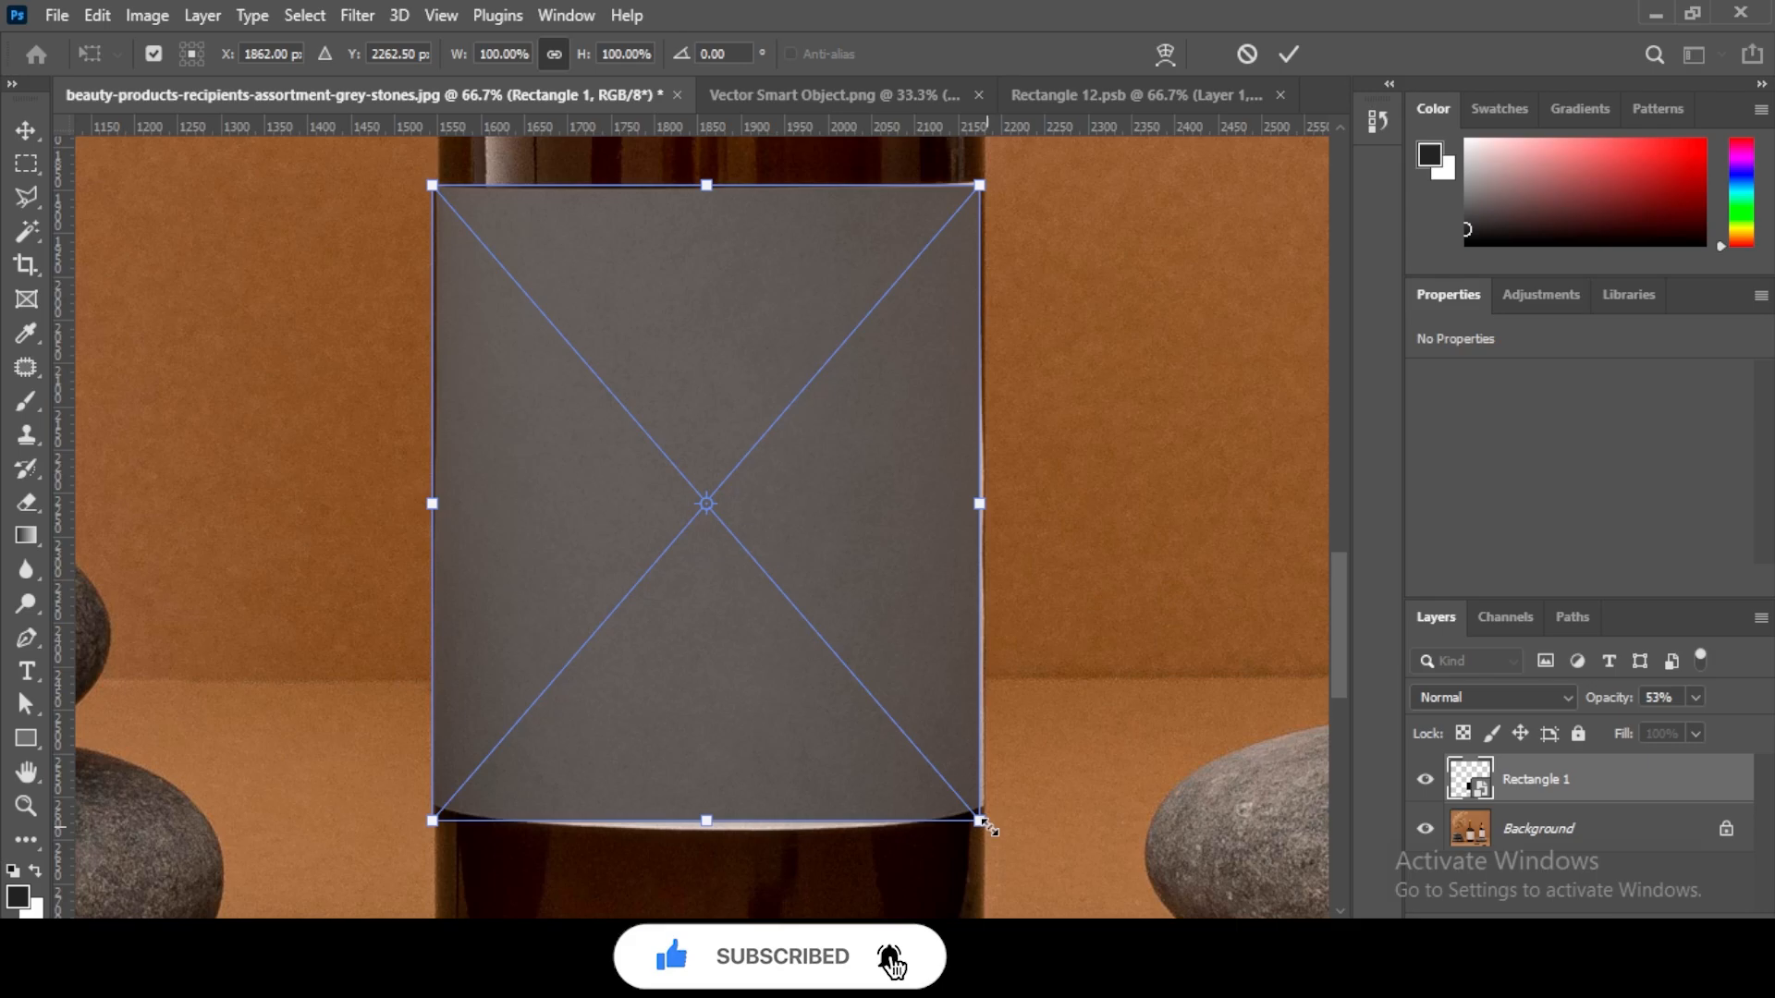
left_click_drag(987, 825, 990, 831)
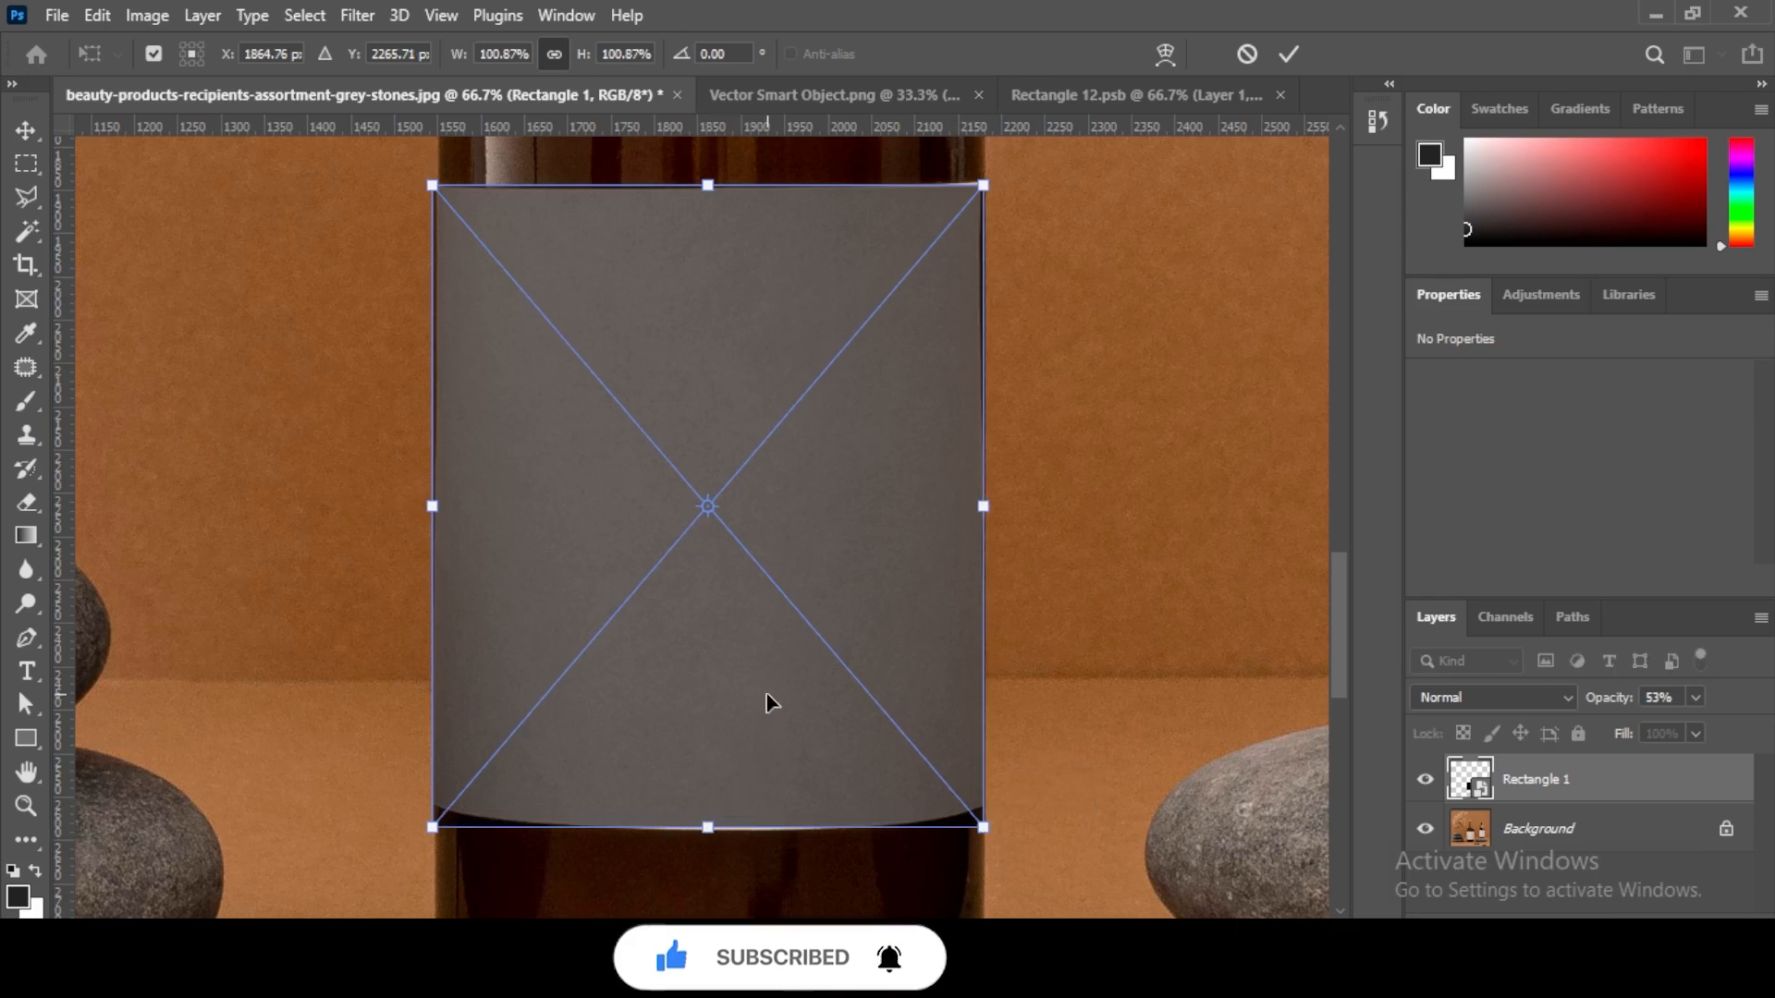
key("Down")
key("Down")
key("Down")
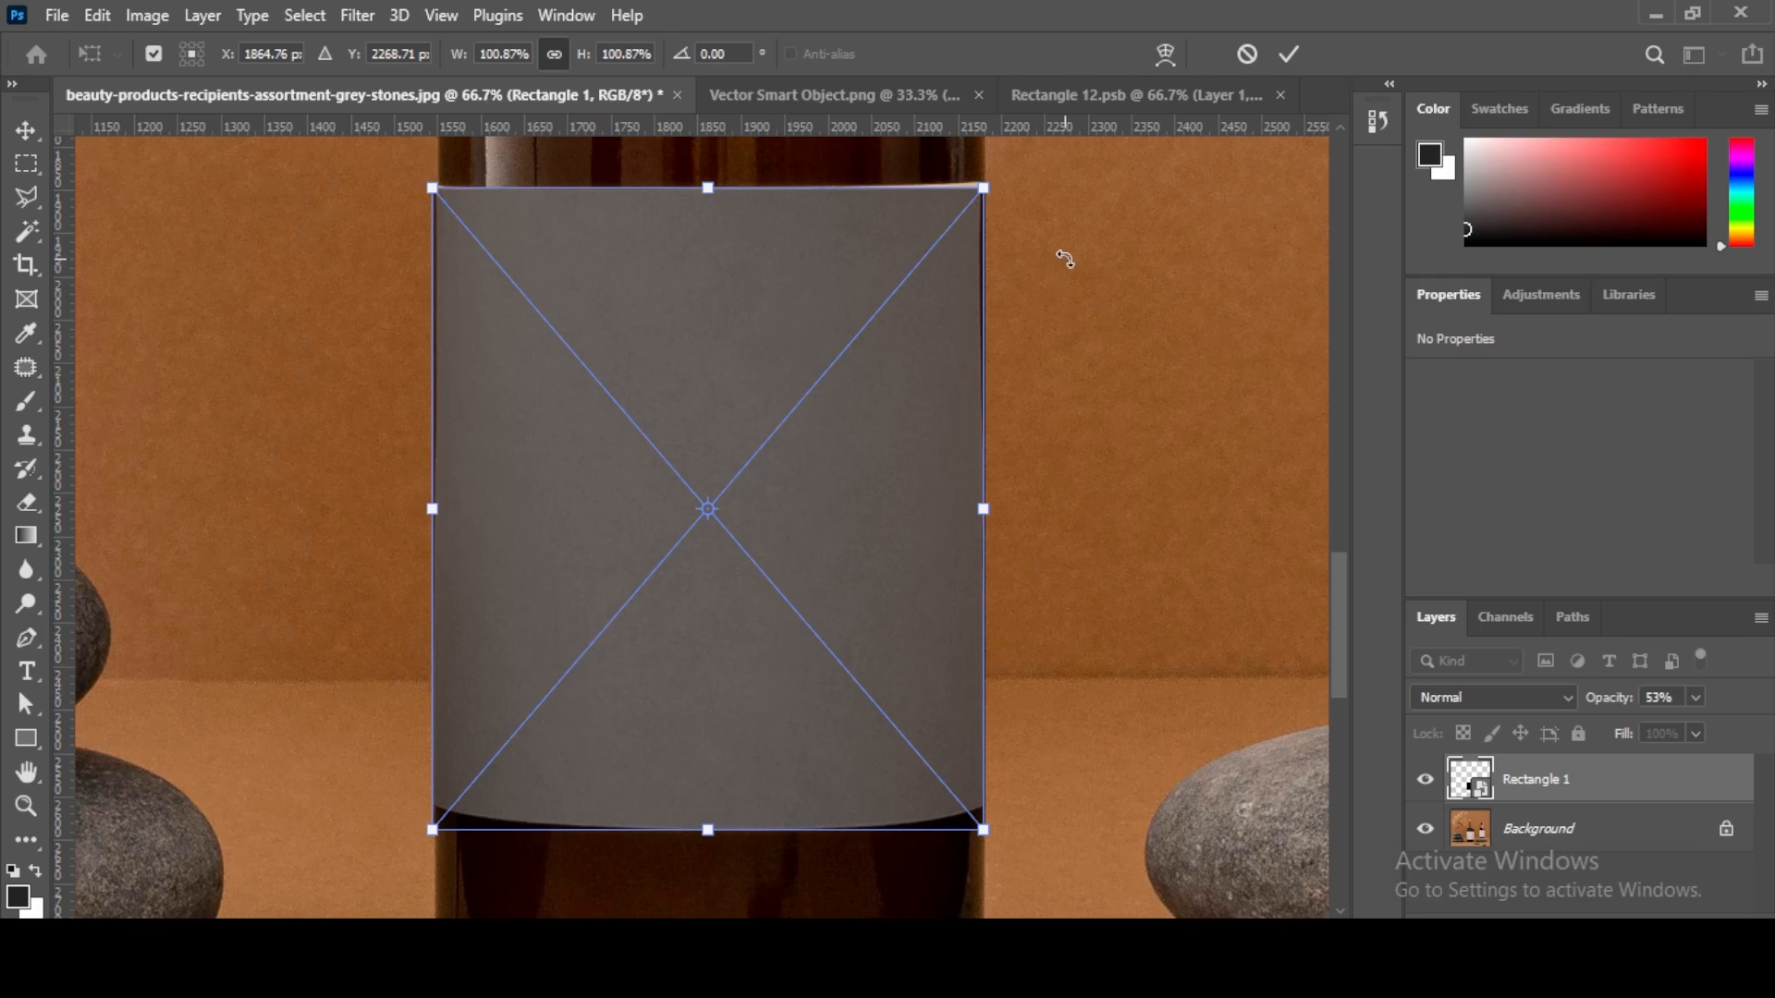
Step: Warp the rectangle so its top-right corner and the adjoining top edge follow the bottle label
left_click(1164, 53)
key("ctrl+plus")
key("ctrl+plus")
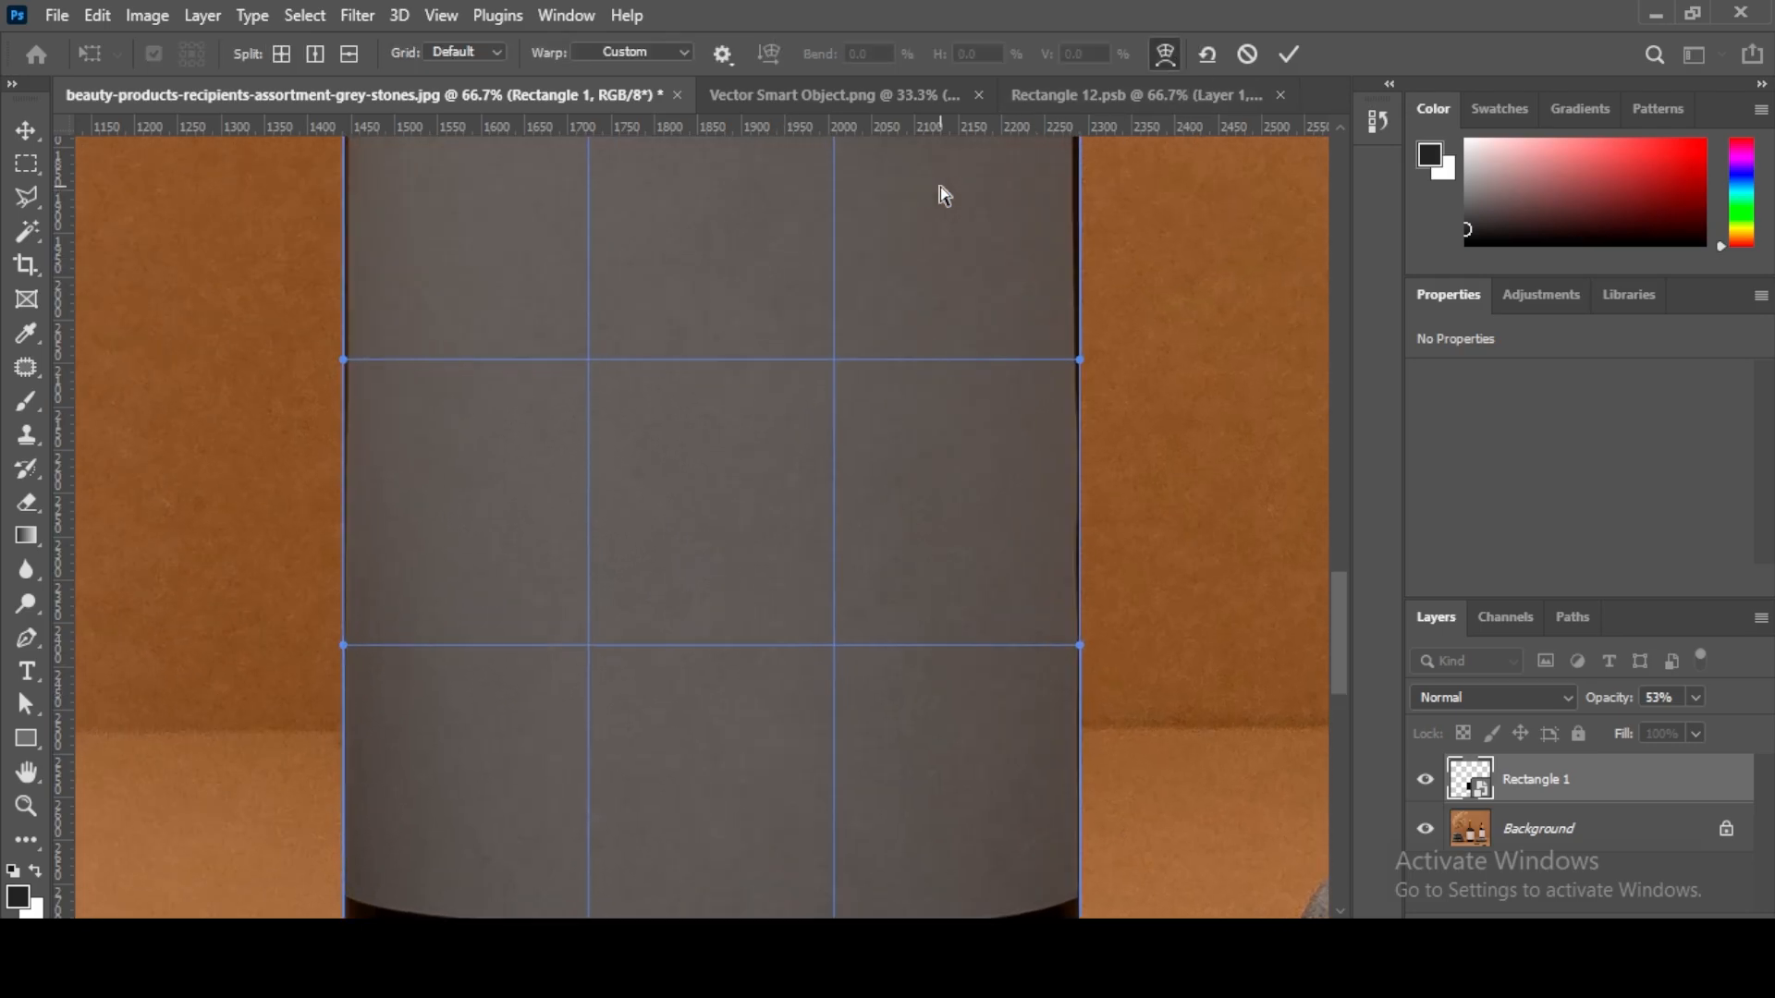
left_click_drag(987, 292, 905, 599)
key("ctrl+plus")
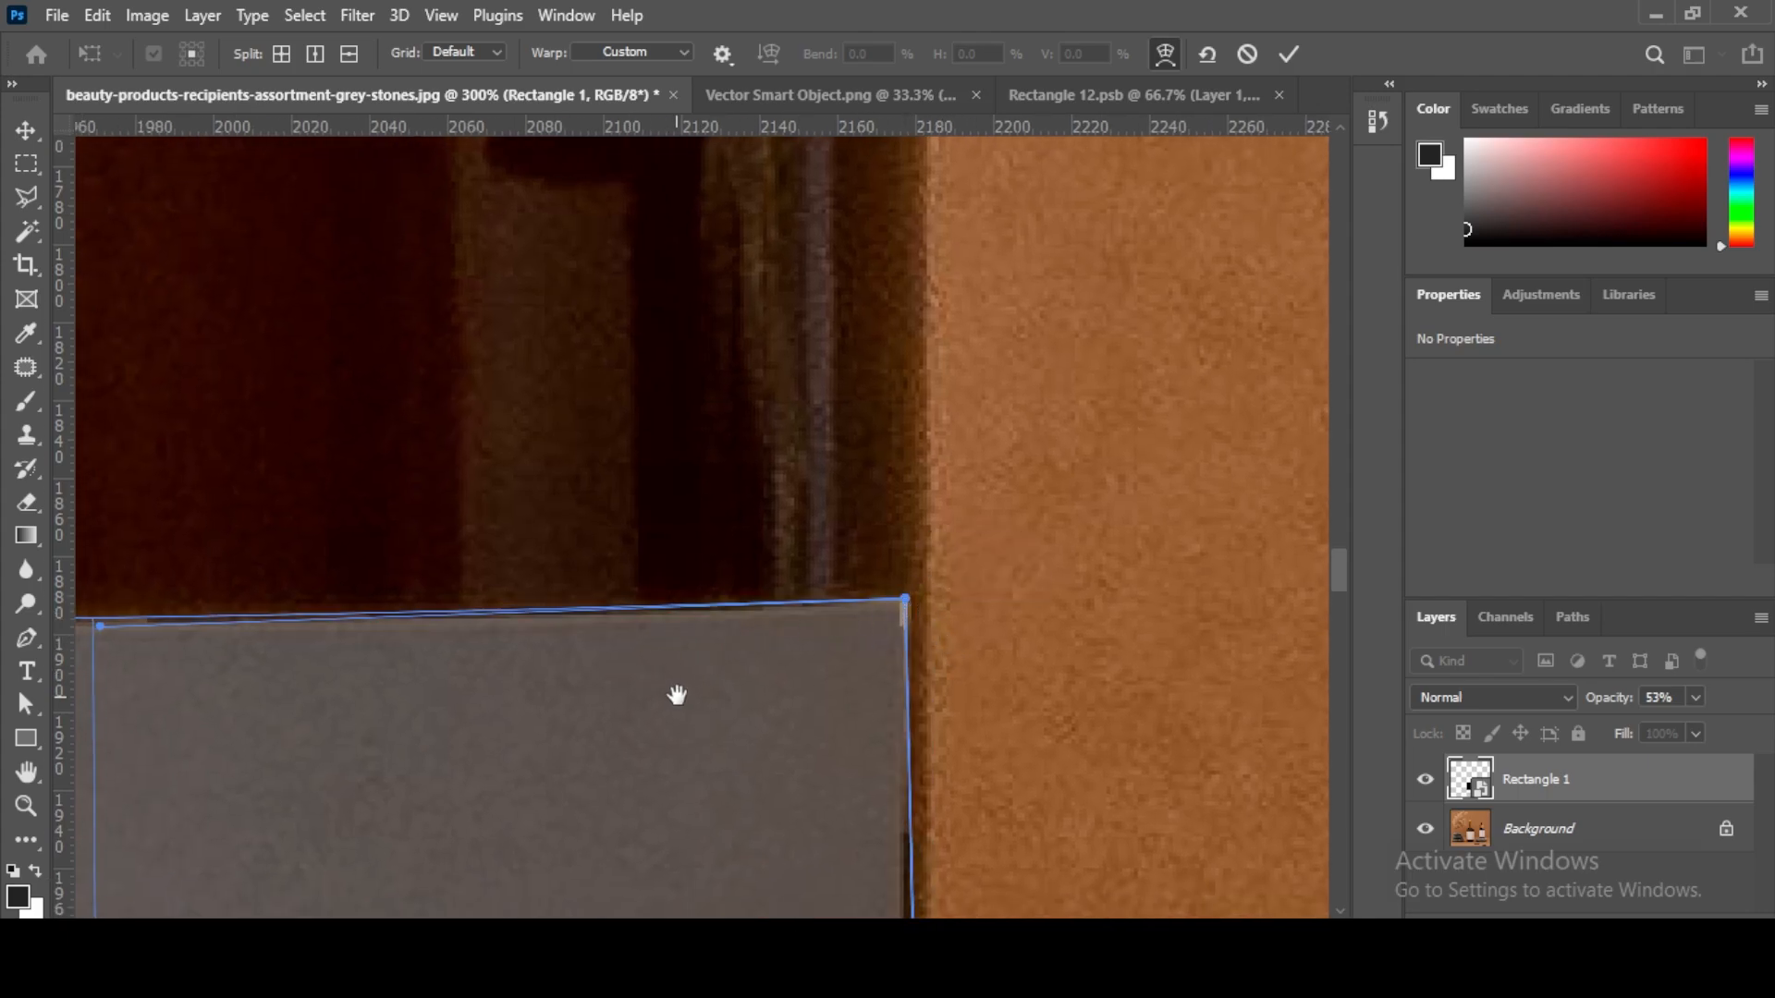
left_click_drag(677, 695, 640, 413)
left_click_drag(652, 638, 693, 287)
left_click_drag(726, 555, 930, 788)
left_click_drag(417, 262, 627, 481)
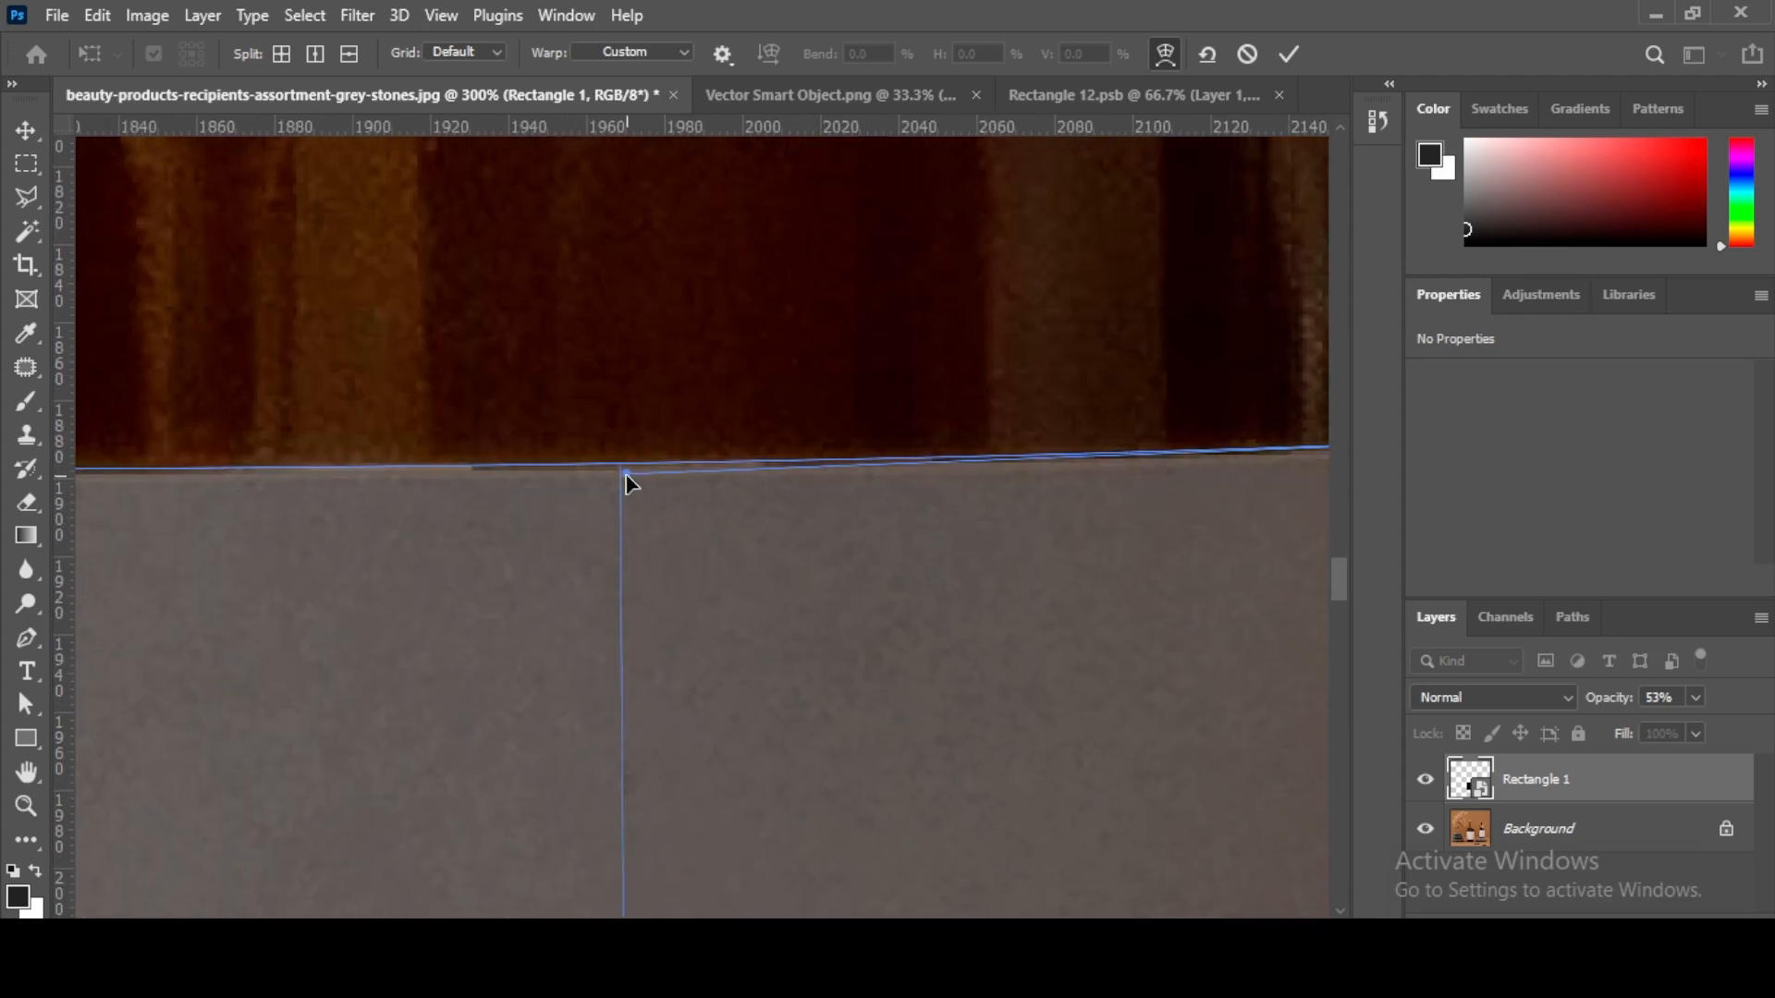
Step: Fit the warp's top-left corner to the label and adjust its handle so the top edge follows the label's curve
left_click_drag(496, 523, 776, 534)
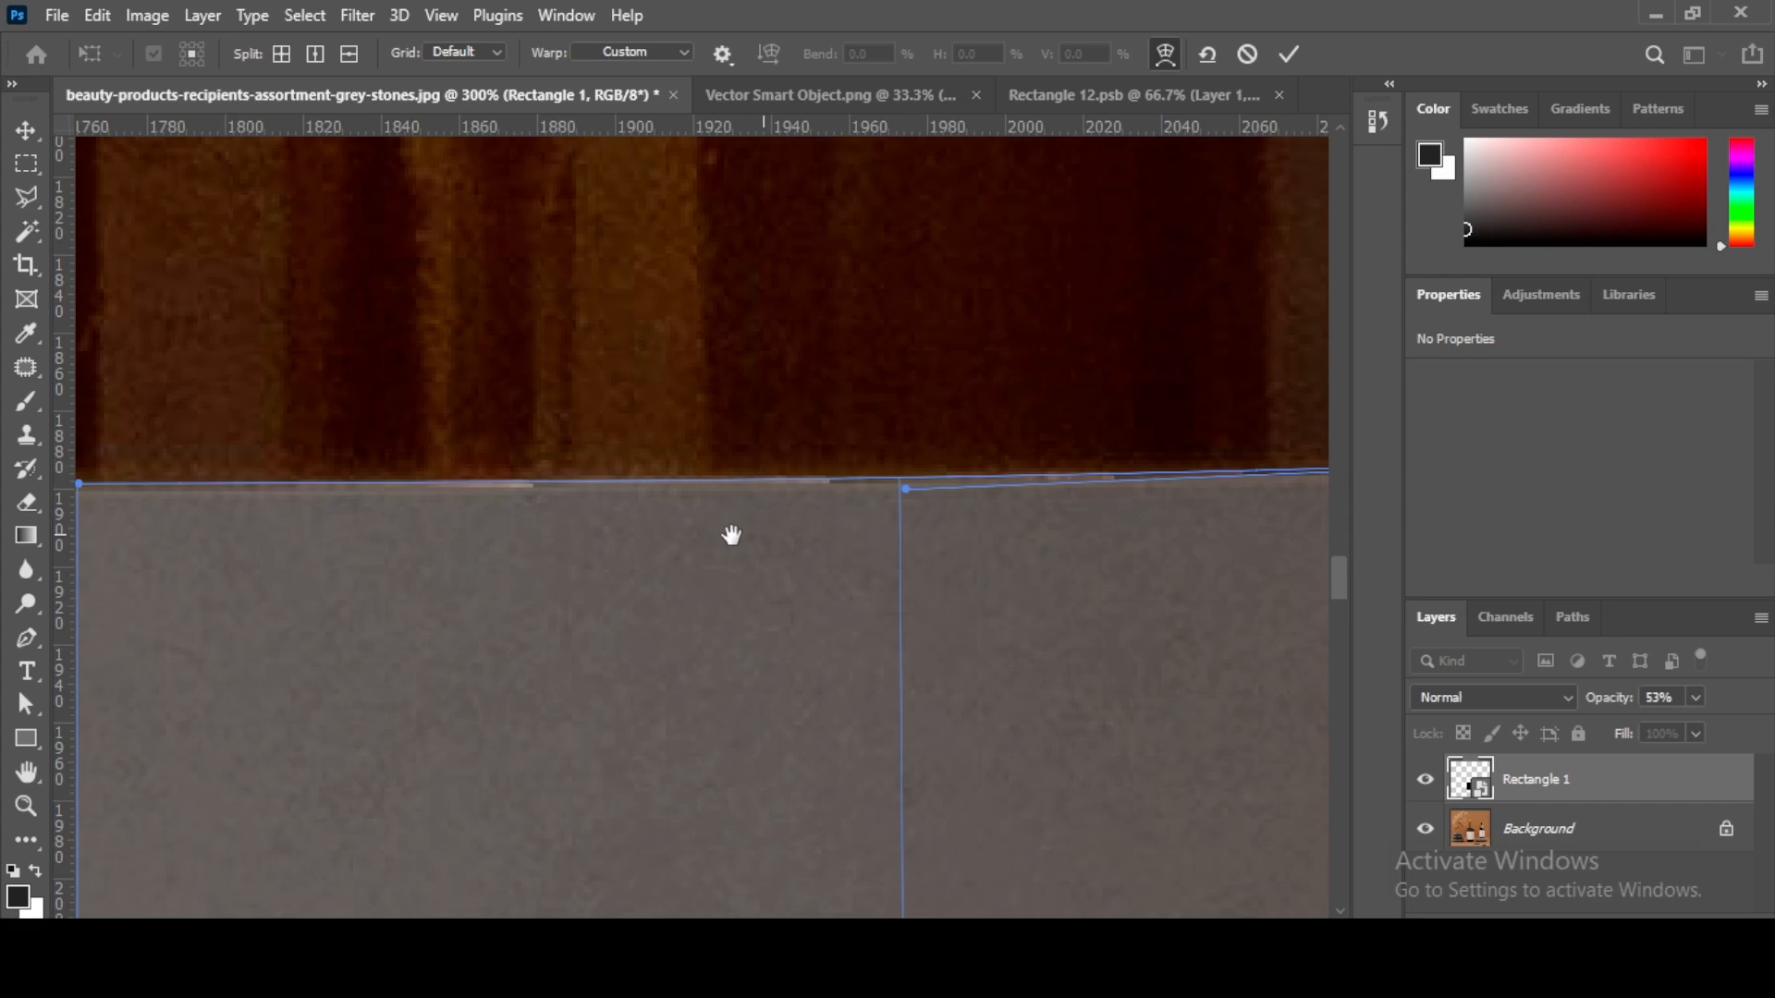
left_click_drag(311, 543, 1021, 601)
left_click_drag(420, 558, 958, 542)
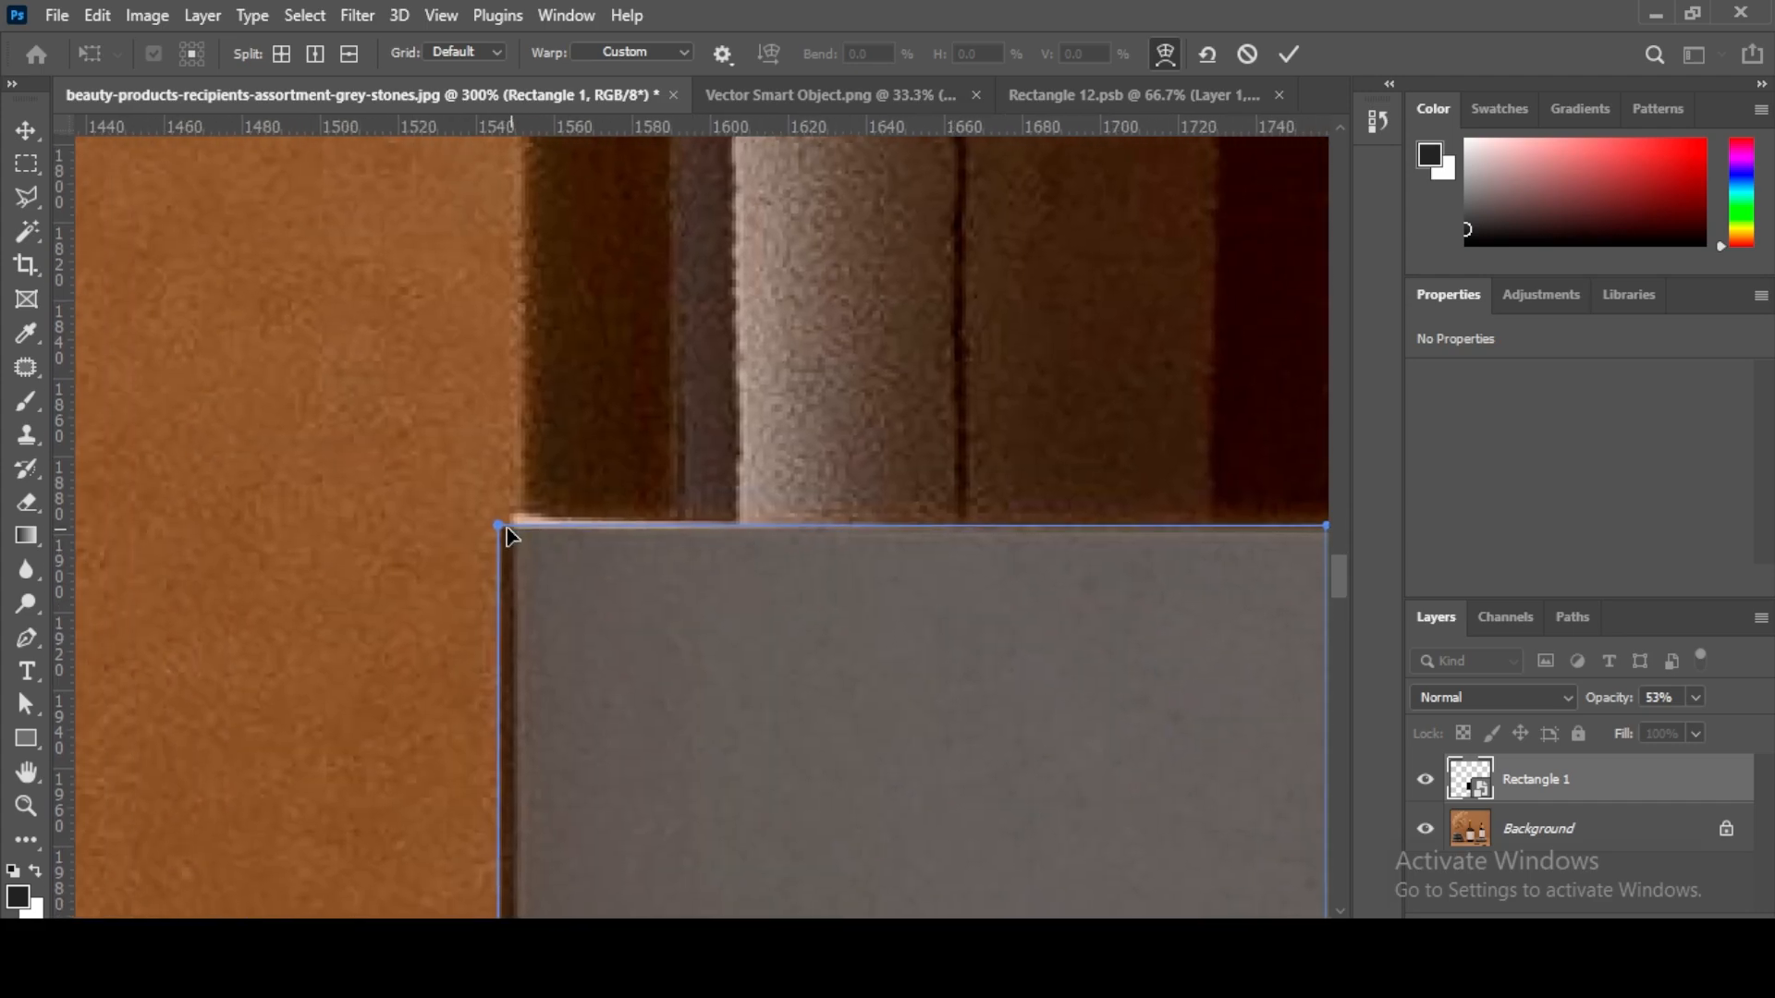
left_click_drag(500, 531, 515, 515)
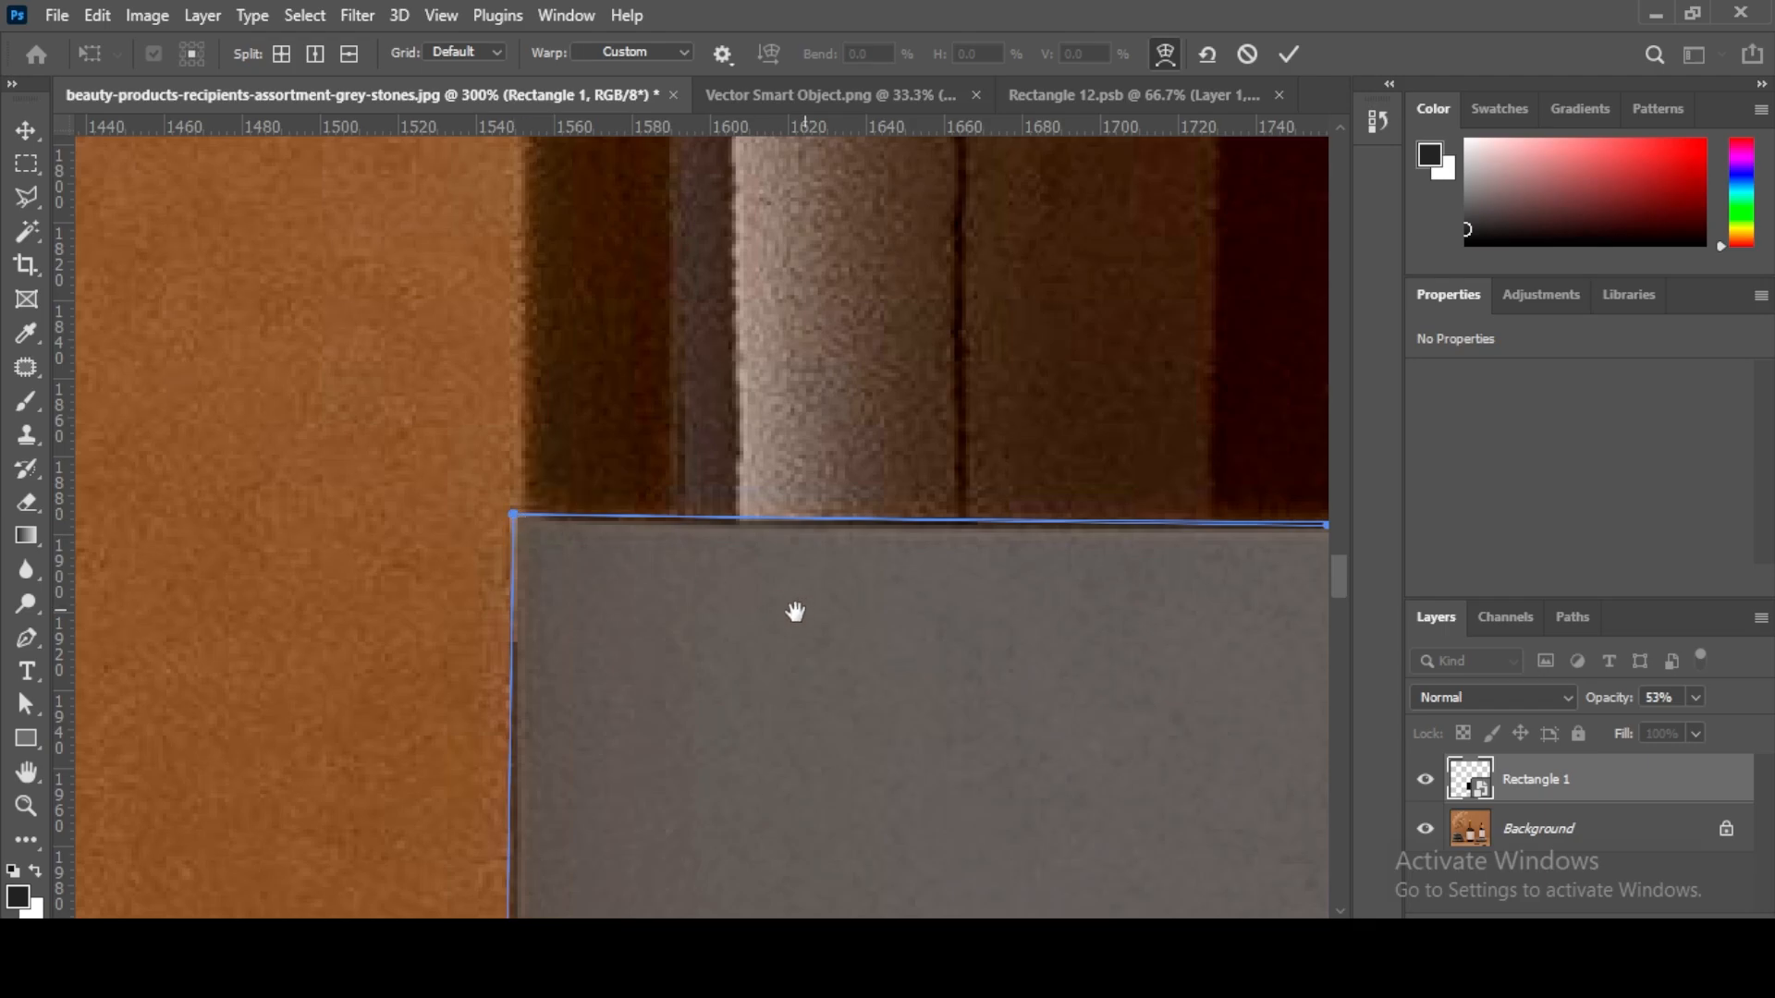
left_click_drag(792, 614, 423, 610)
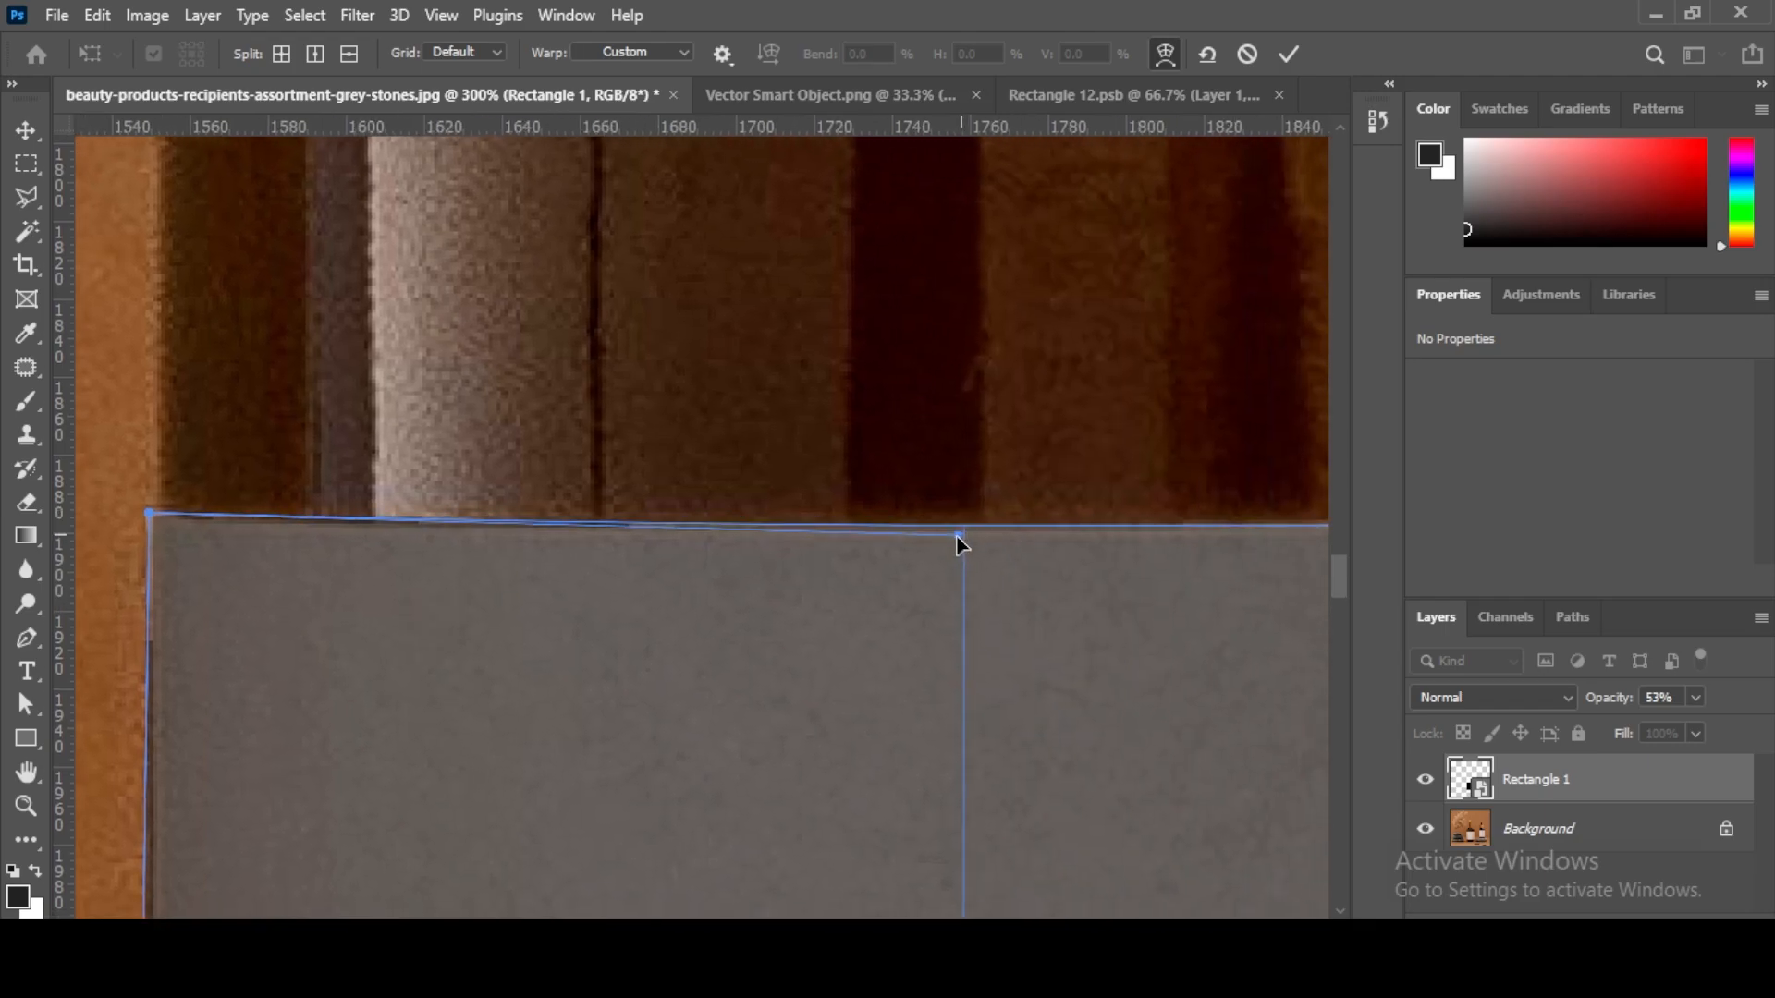
left_click_drag(961, 527, 708, 541)
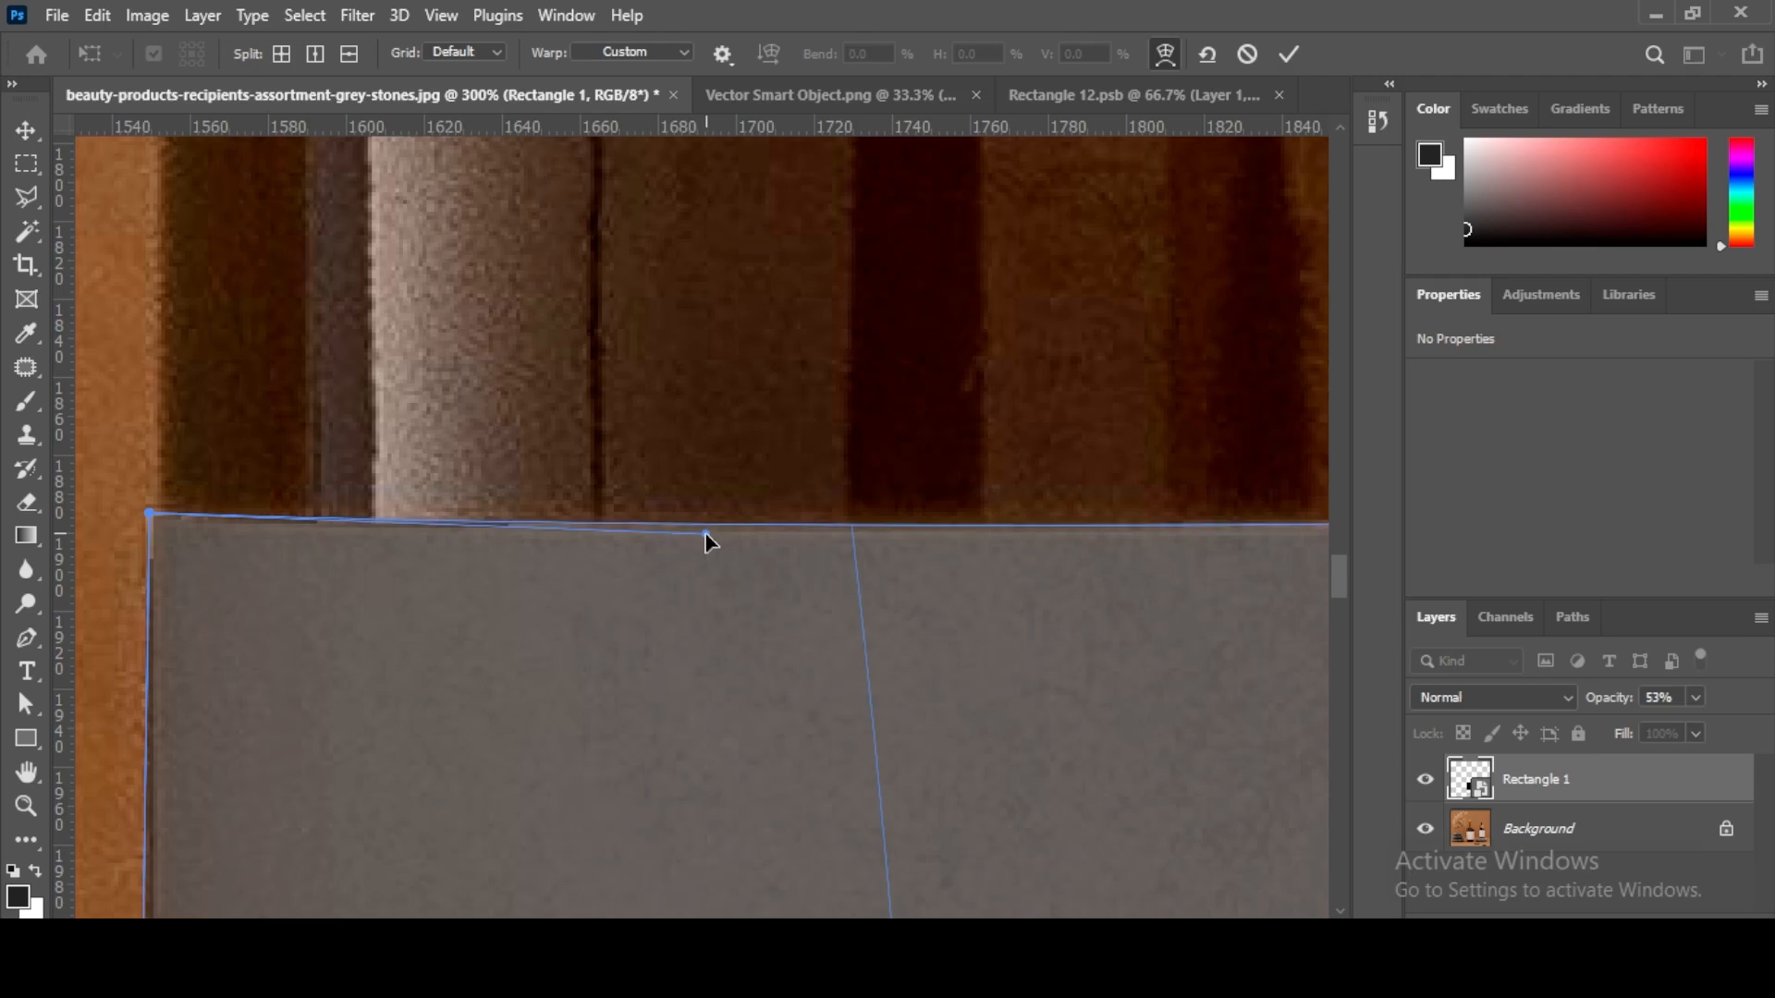
scroll(511, 571, "right", 6)
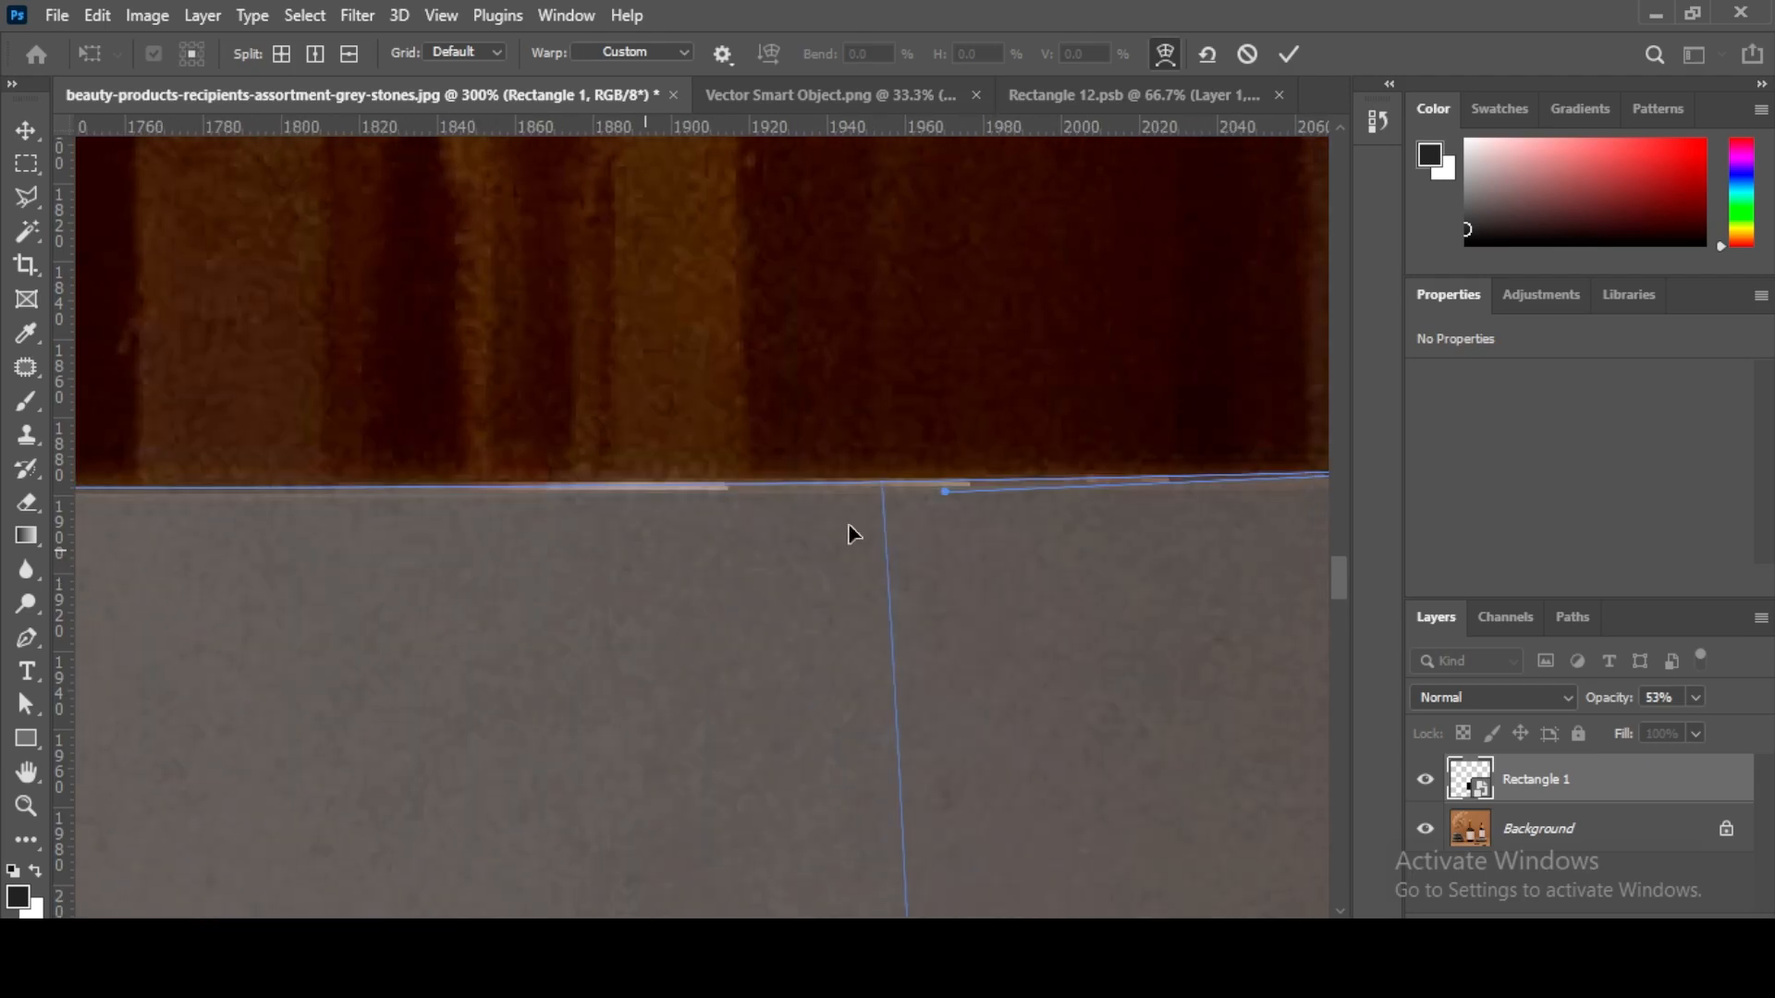
left_click_drag(944, 493, 412, 499)
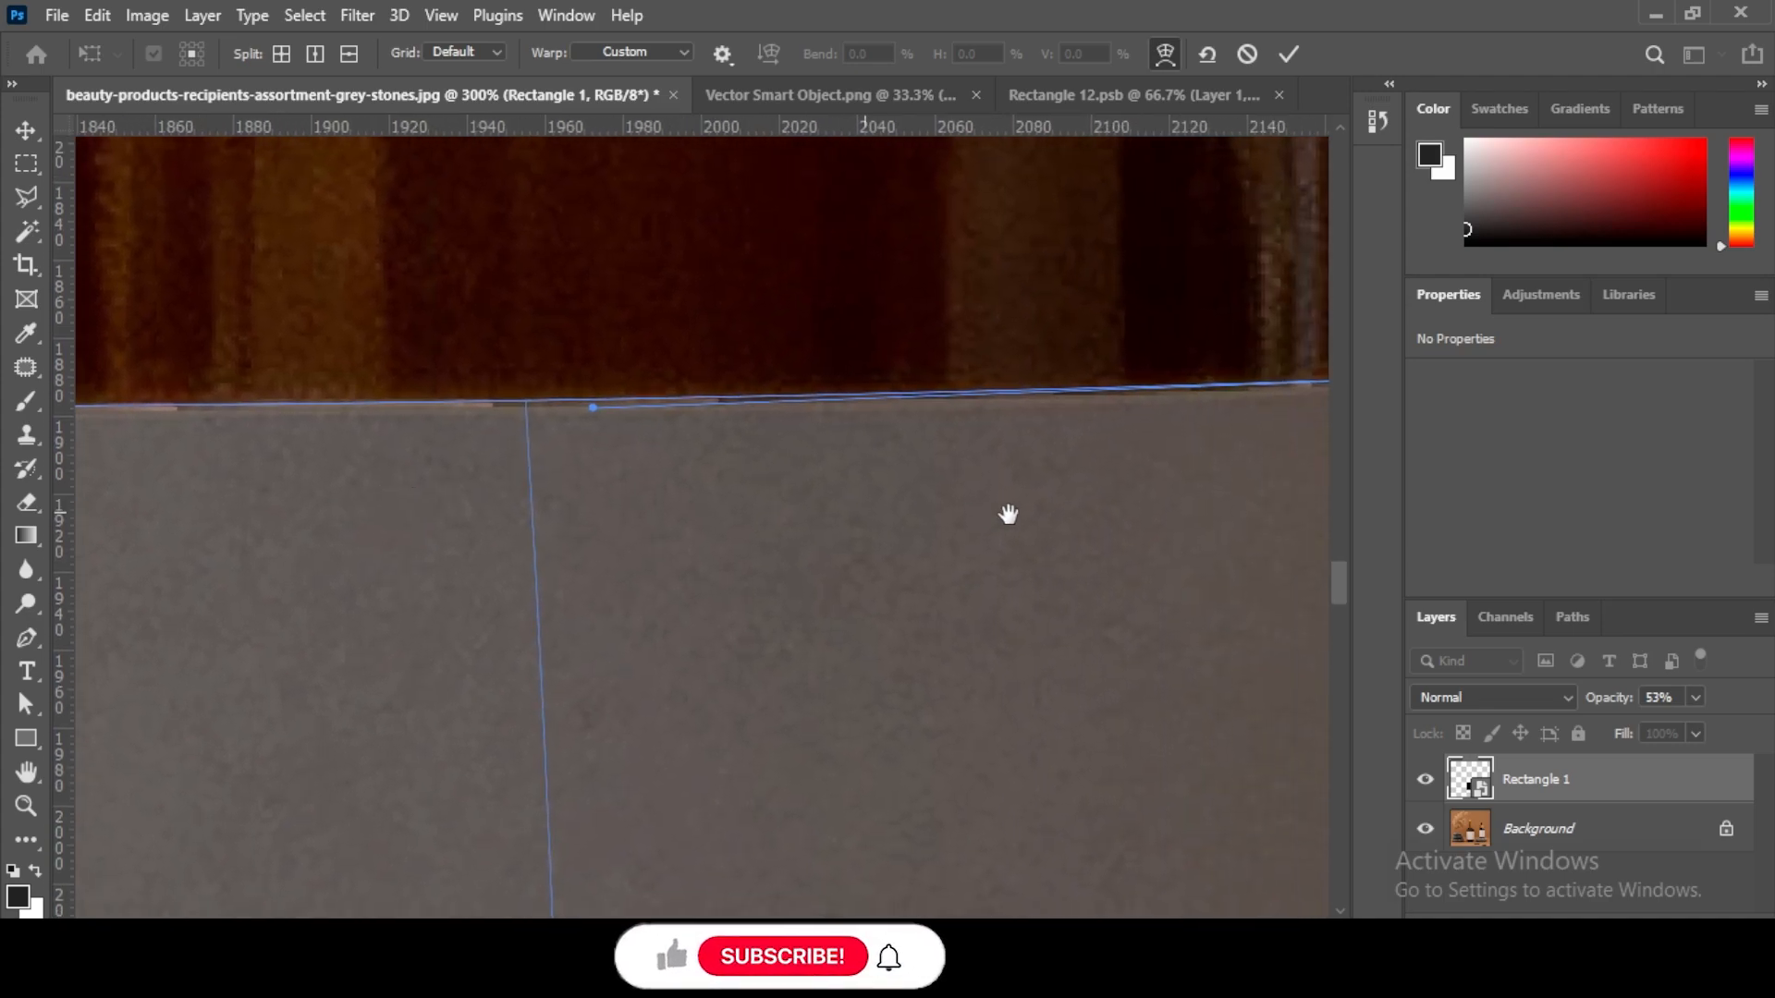
Step: Pull both warp handles of the right side inward so that side follows the label's edge
left_click_drag(1005, 512, 599, 528)
scroll(878, 530, "down", 6)
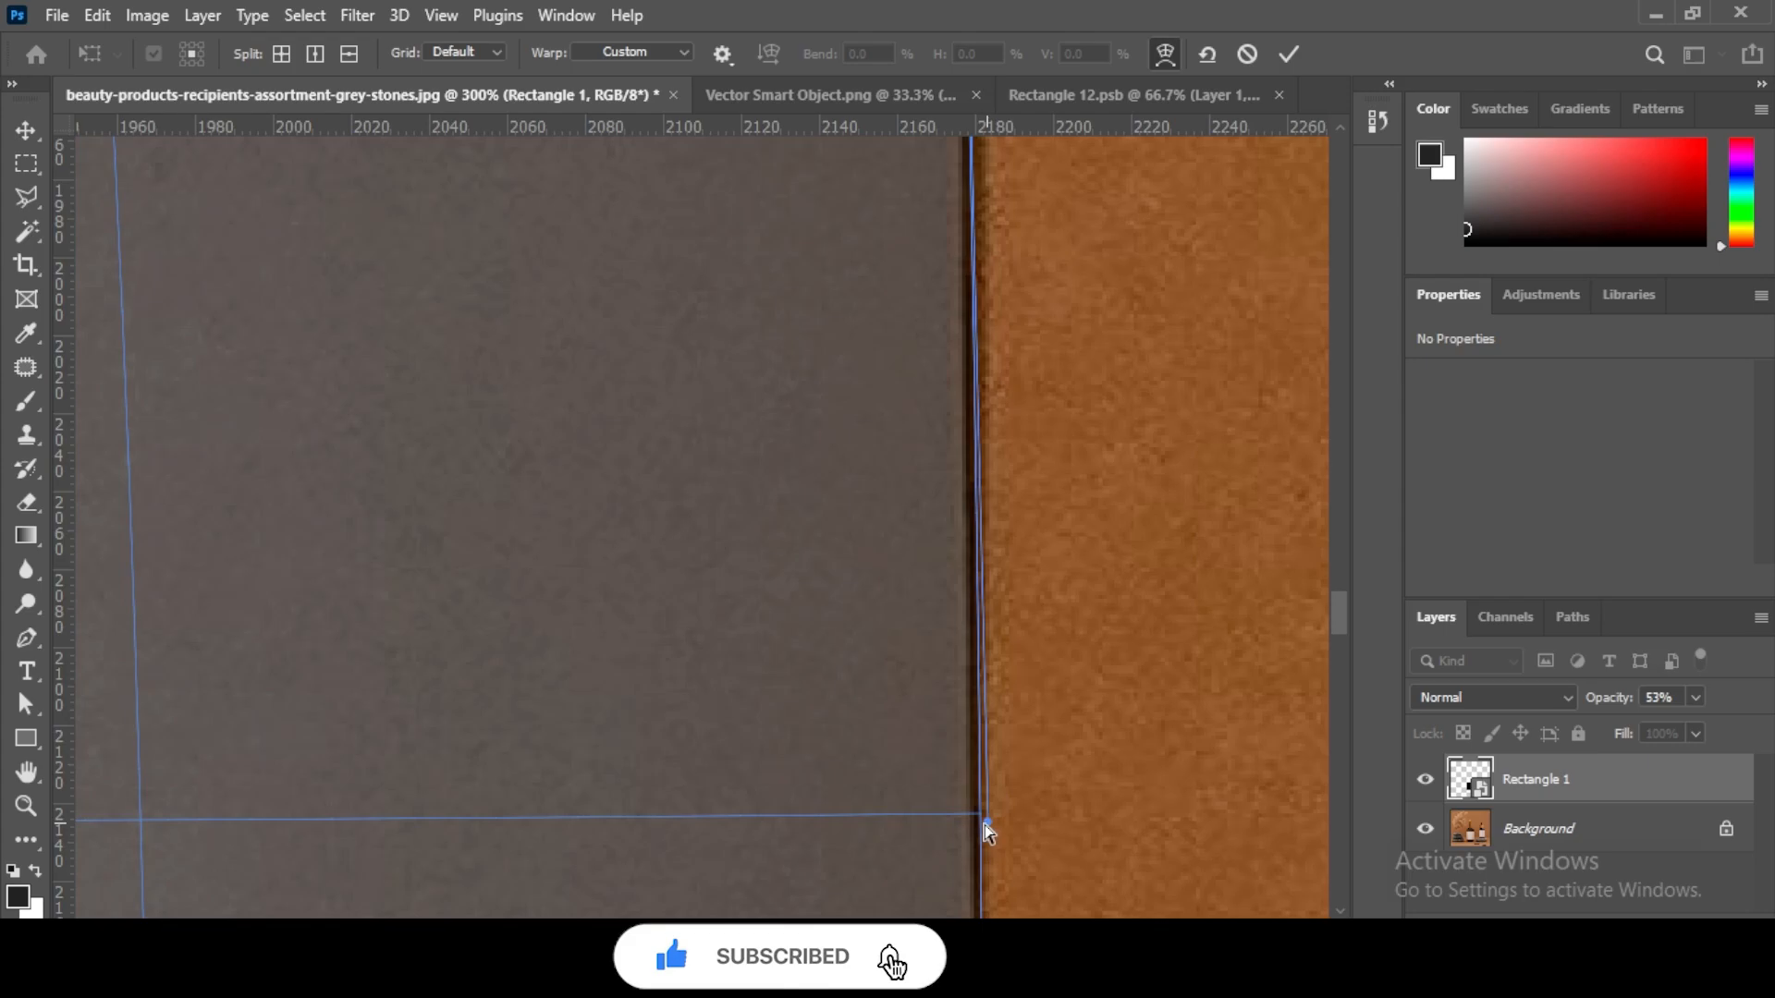
left_click_drag(985, 825, 971, 833)
scroll(900, 821, "down", 10)
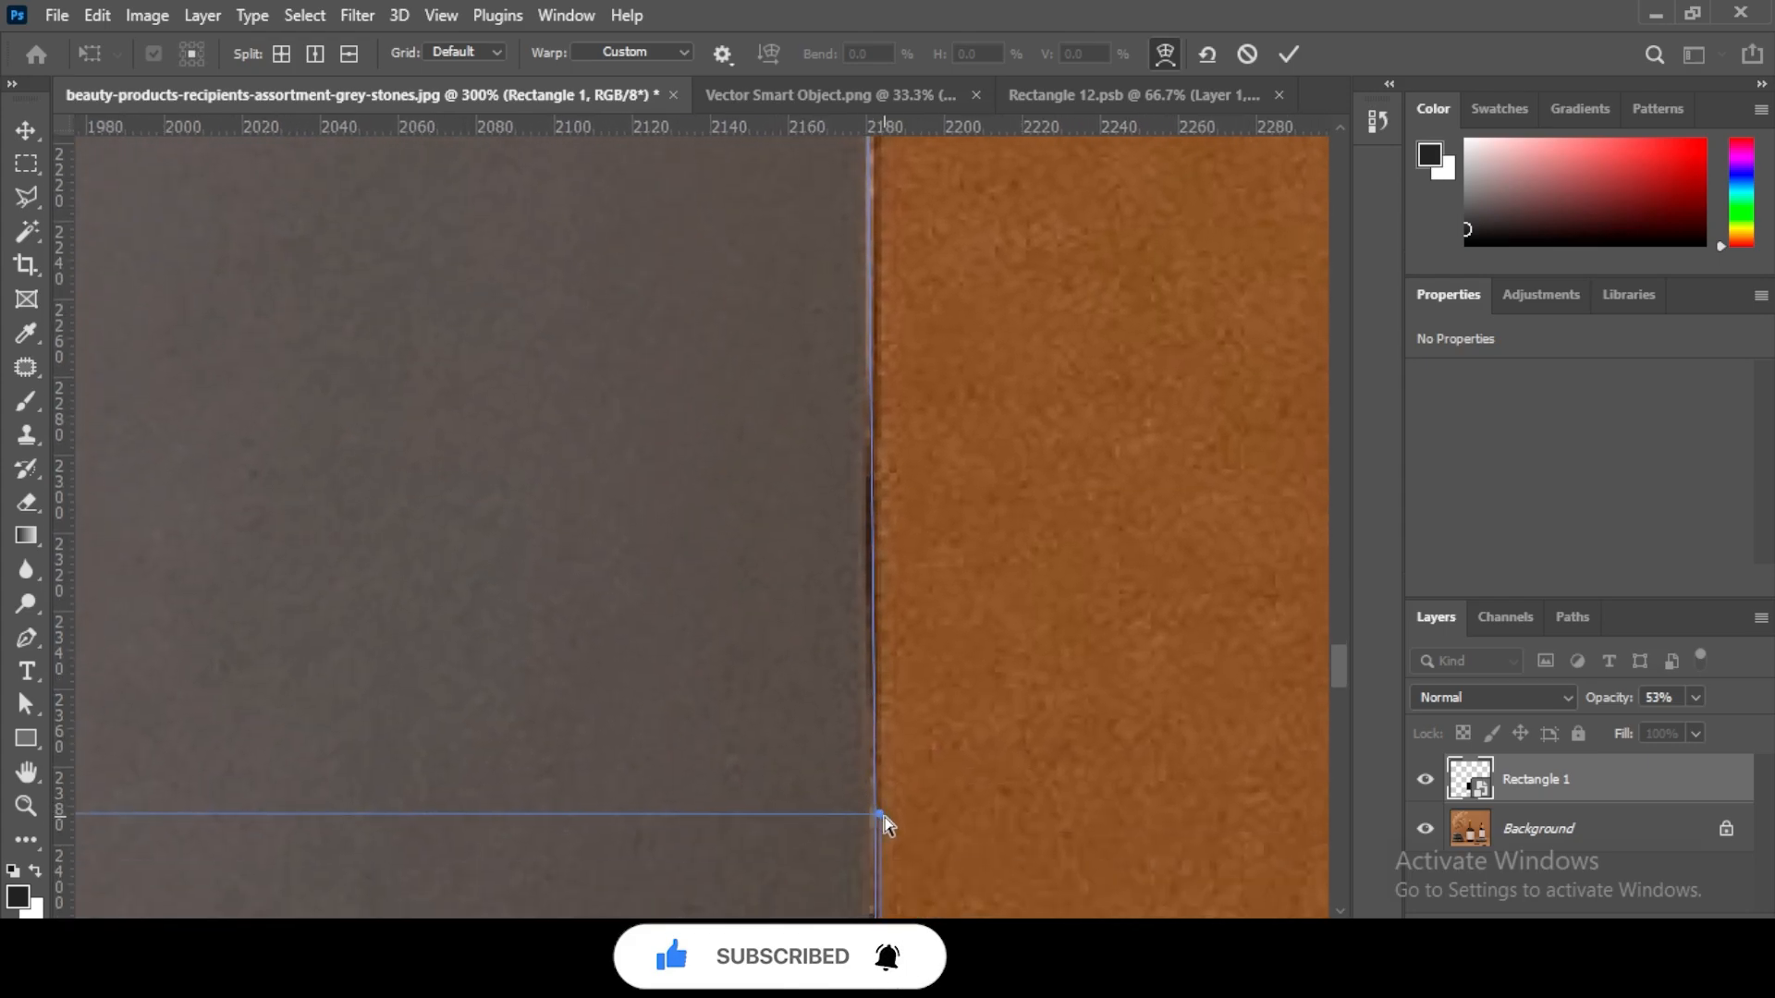
left_click_drag(884, 817, 874, 822)
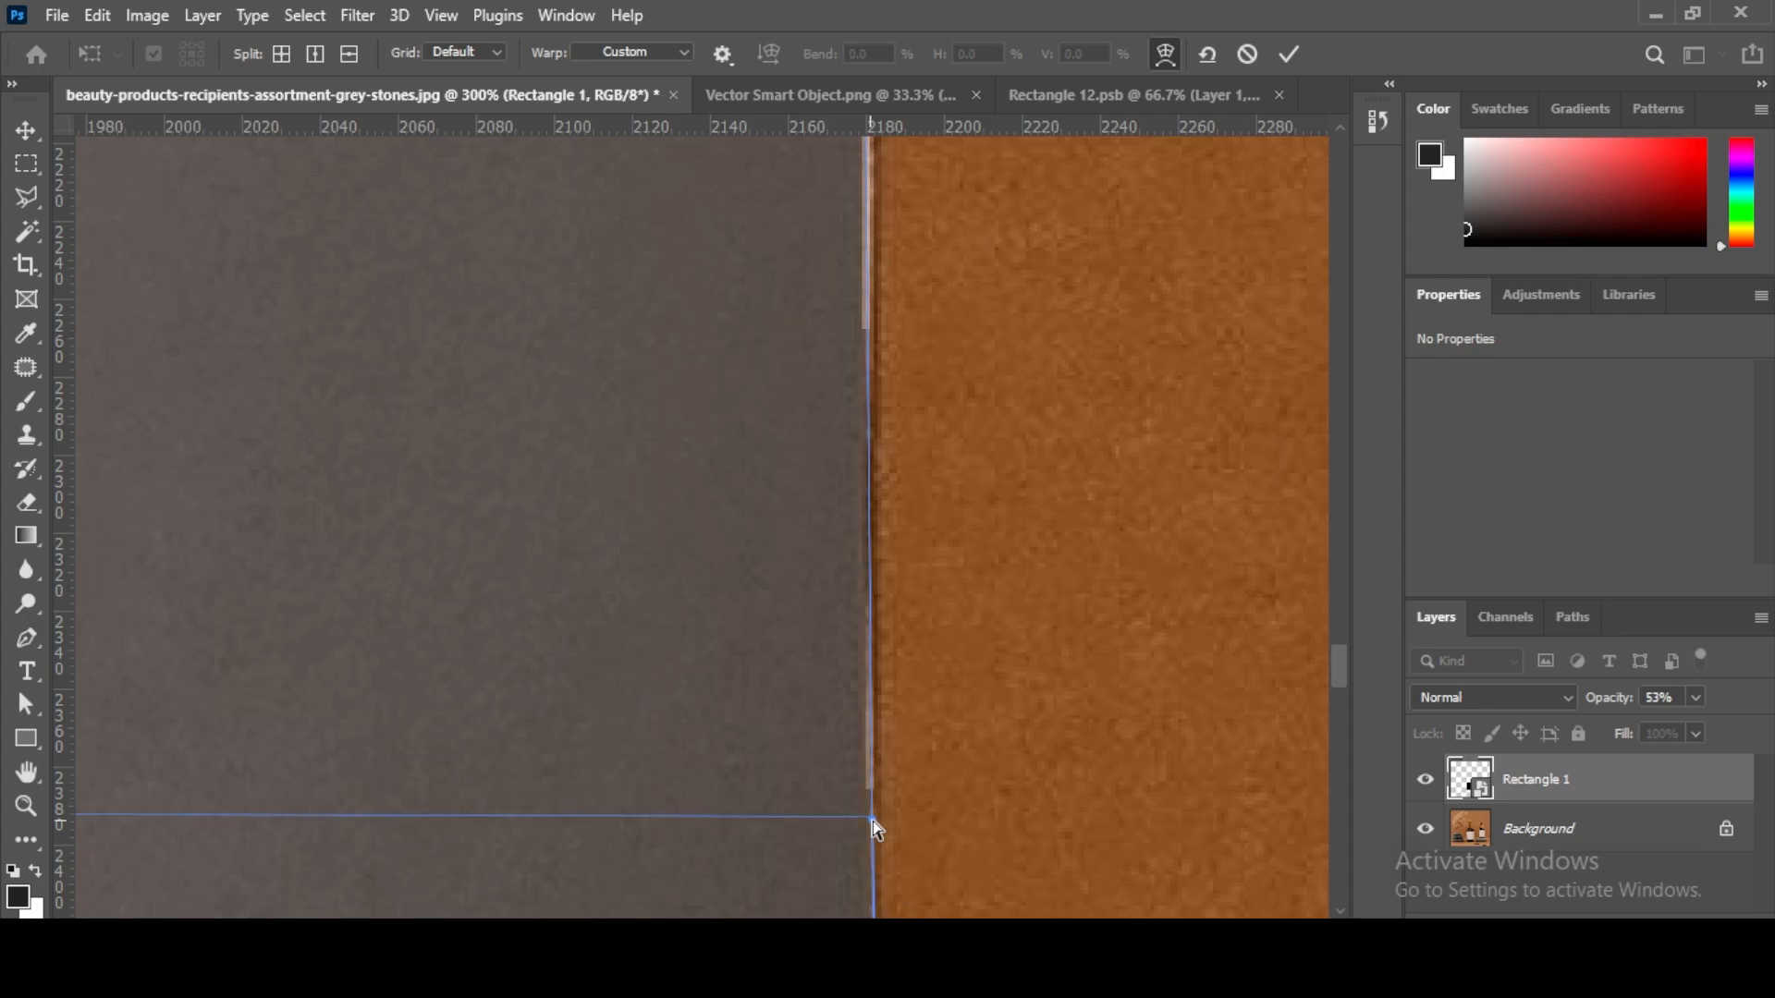
scroll(820, 811, "down", 10)
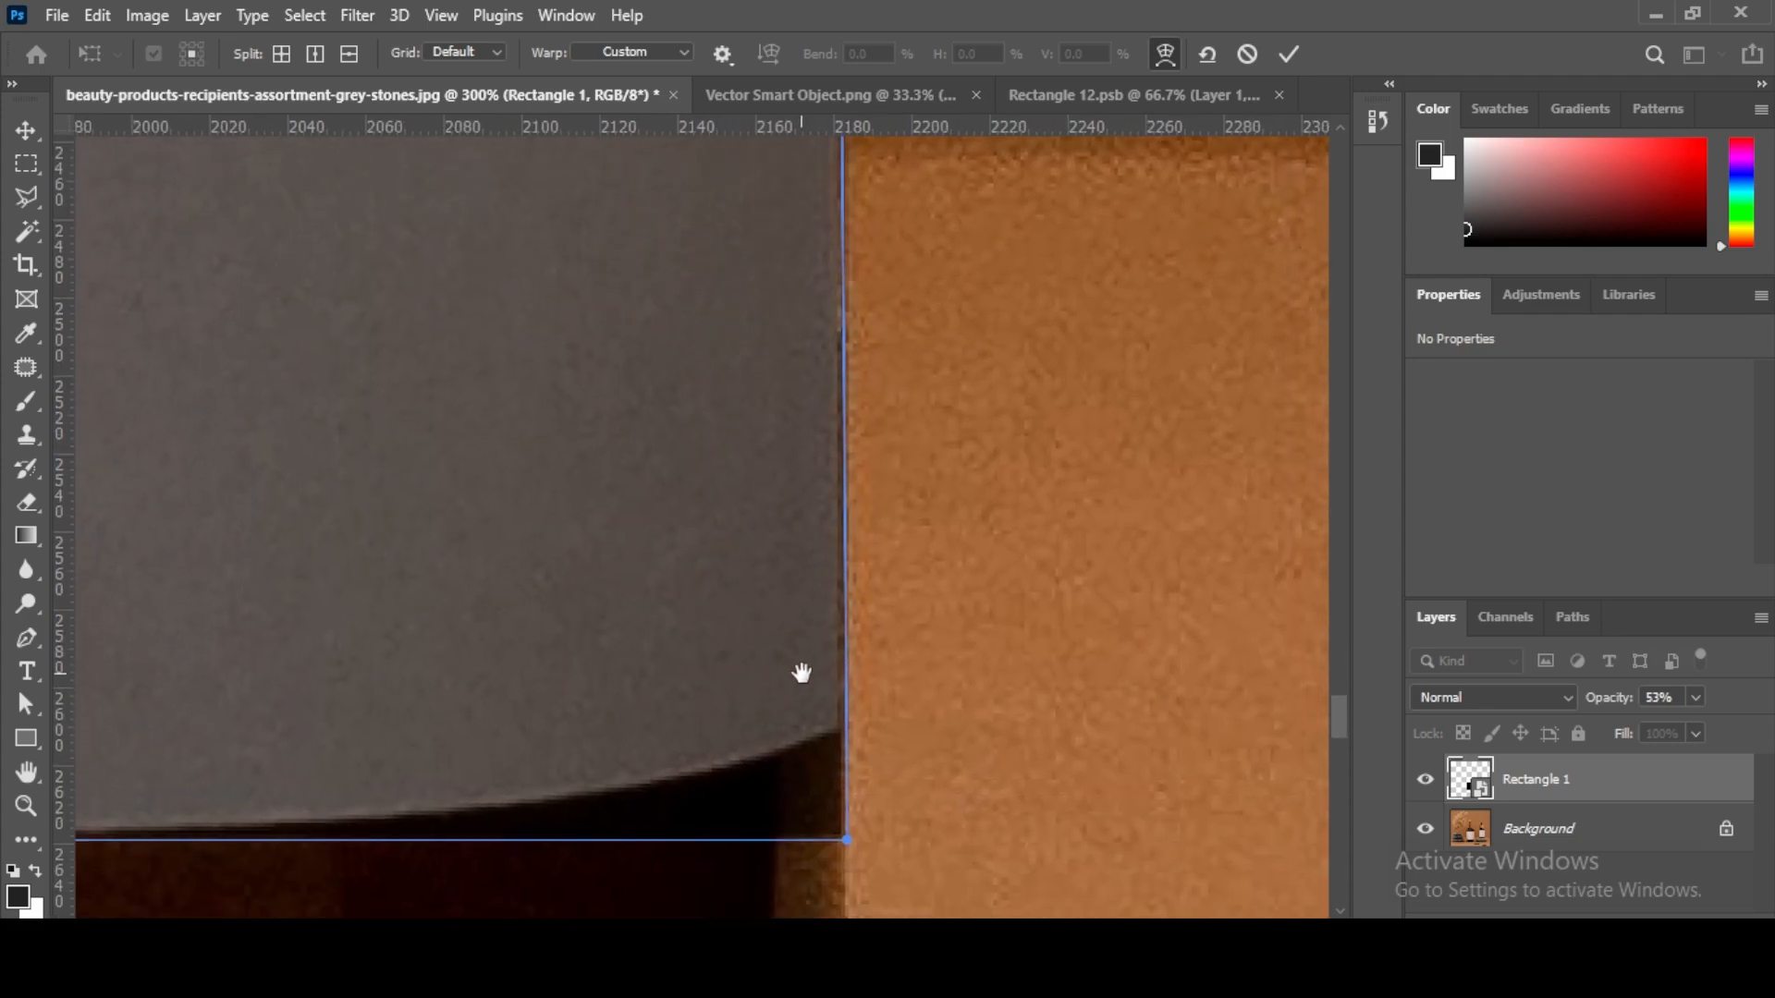
Step: Move the warp's bottom-right corner up to the label's corner and bend the adjoining bottom edge along the label
left_click_drag(848, 842, 842, 730)
left_click_drag(650, 785, 990, 689)
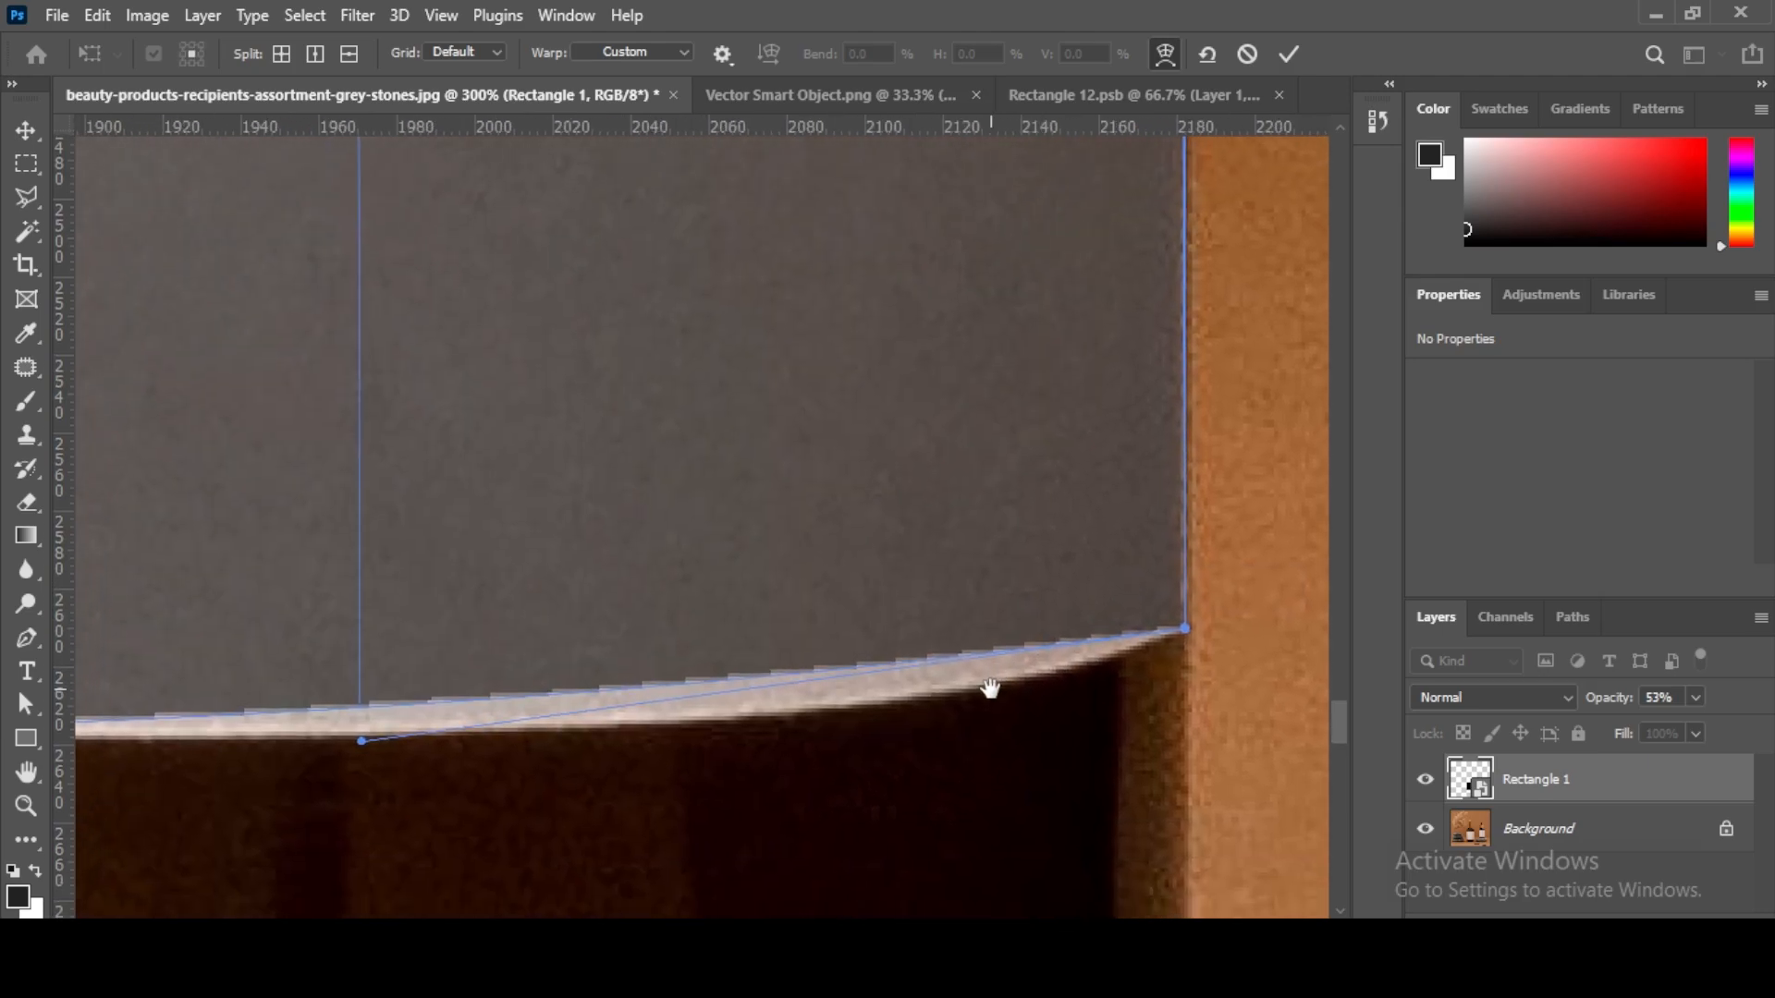
left_click_drag(362, 742, 668, 820)
scroll(813, 768, "left", 10)
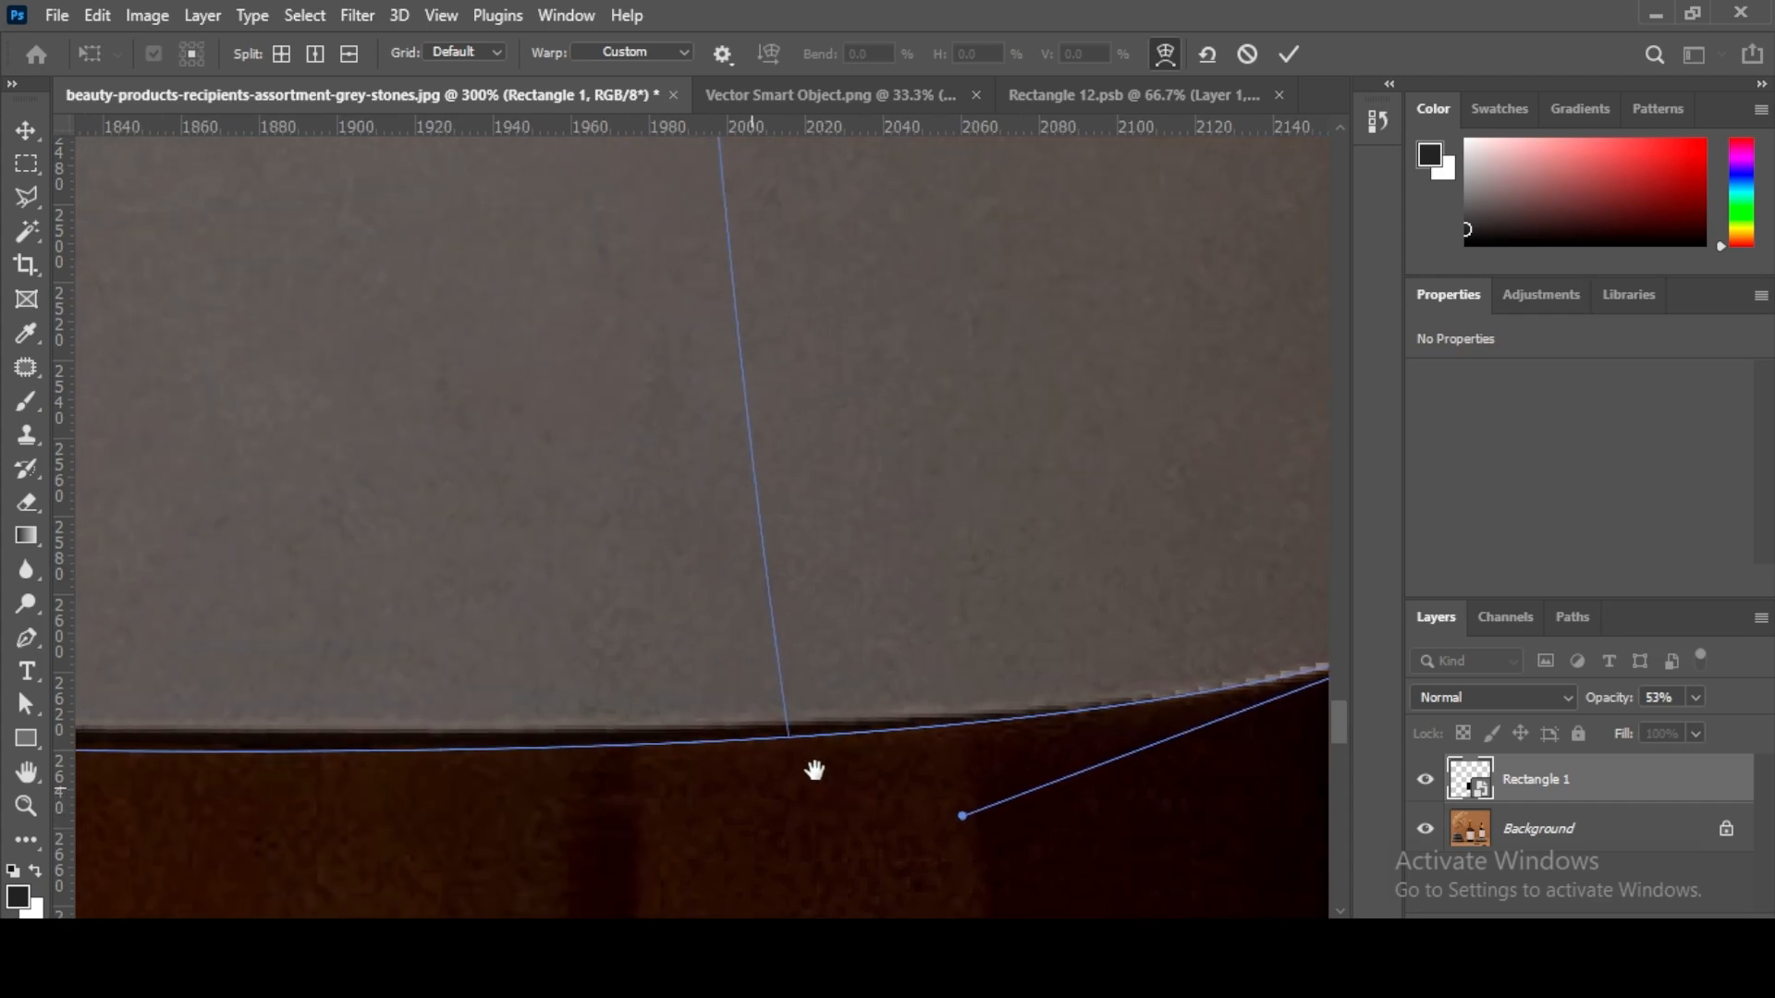
Step: Fit the warp's bottom-left corner to the label's corner and curve the adjoining bottom edge along the label
left_click_drag(337, 727, 784, 683)
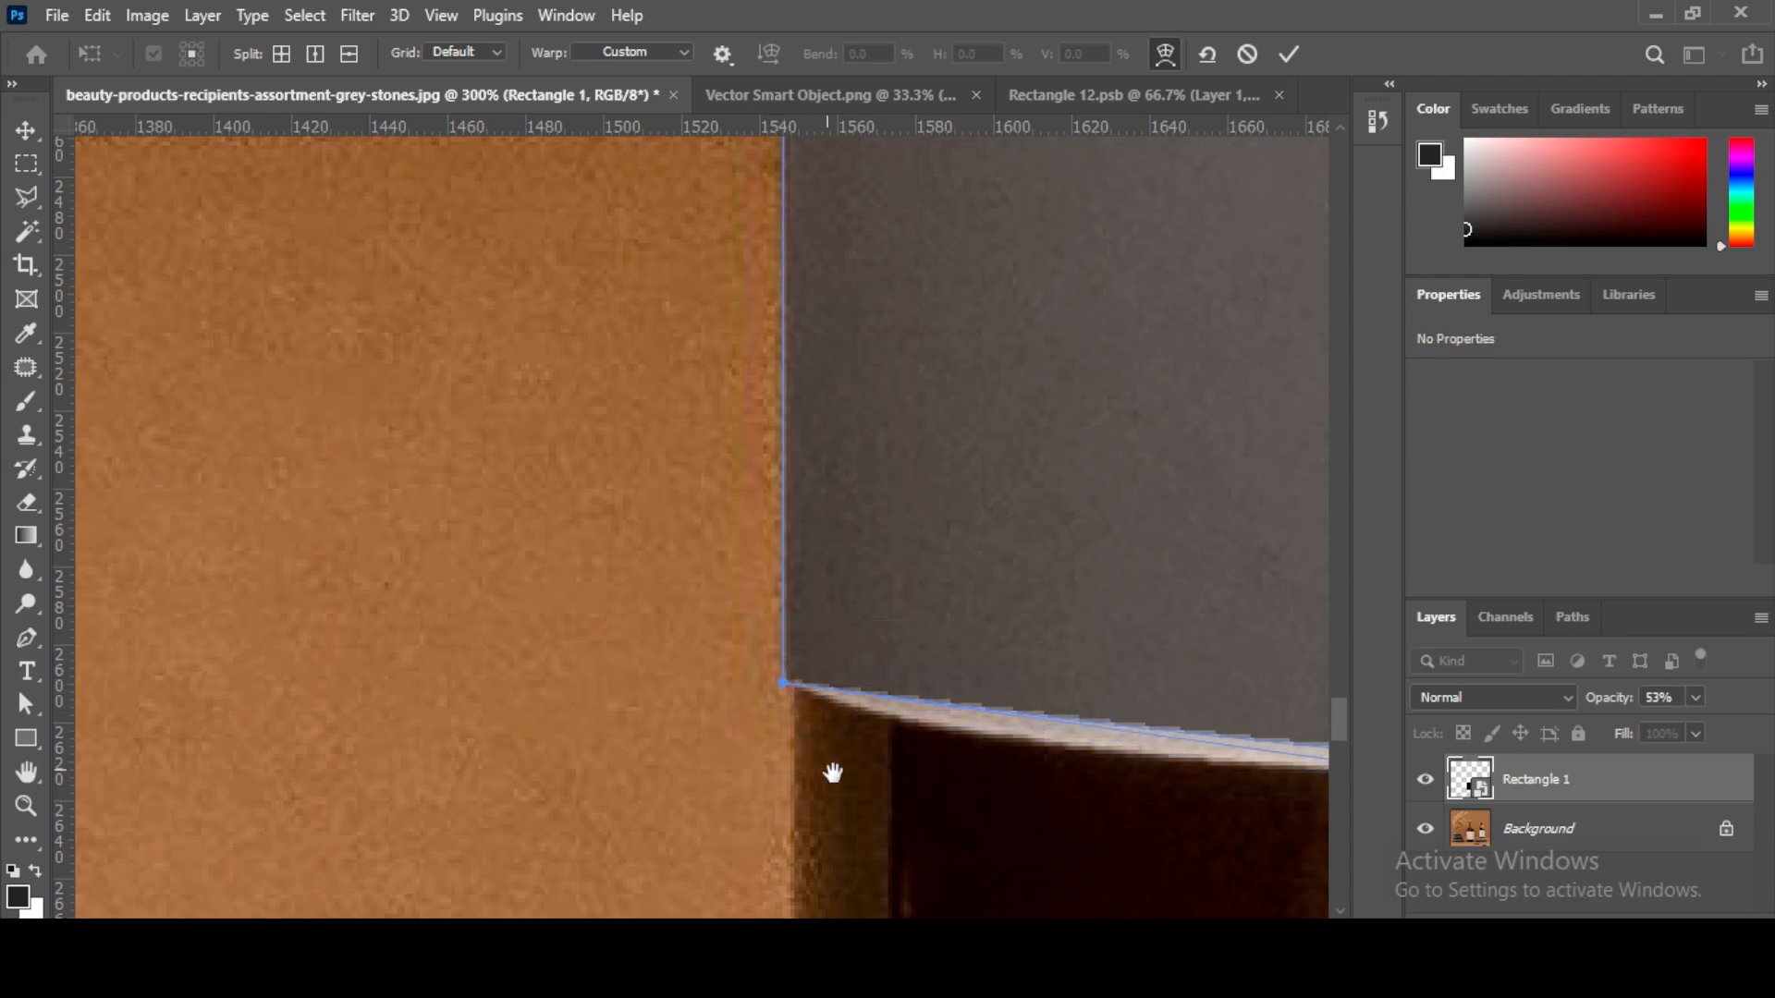
left_click_drag(832, 772, 547, 741)
left_click_drag(985, 706, 568, 742)
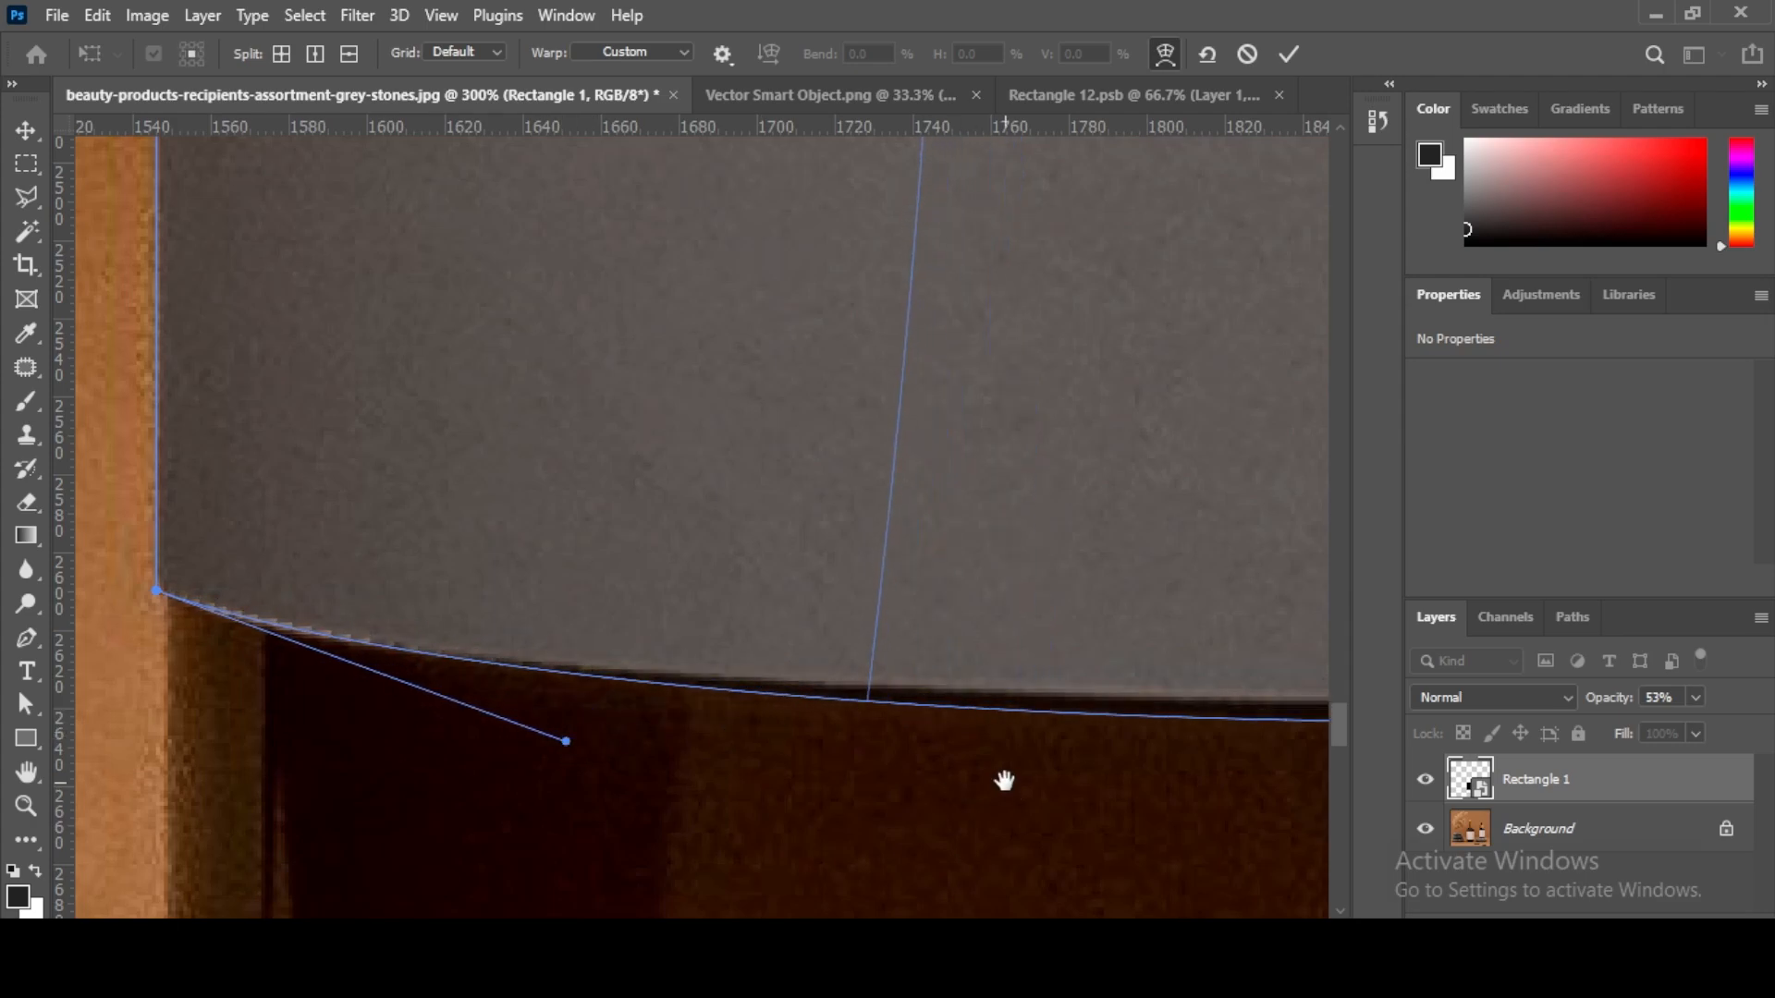
Step: Refine both bottom-edge warp handles so the curve closely matches the label's lower edge
left_click_drag(1005, 781, 361, 761)
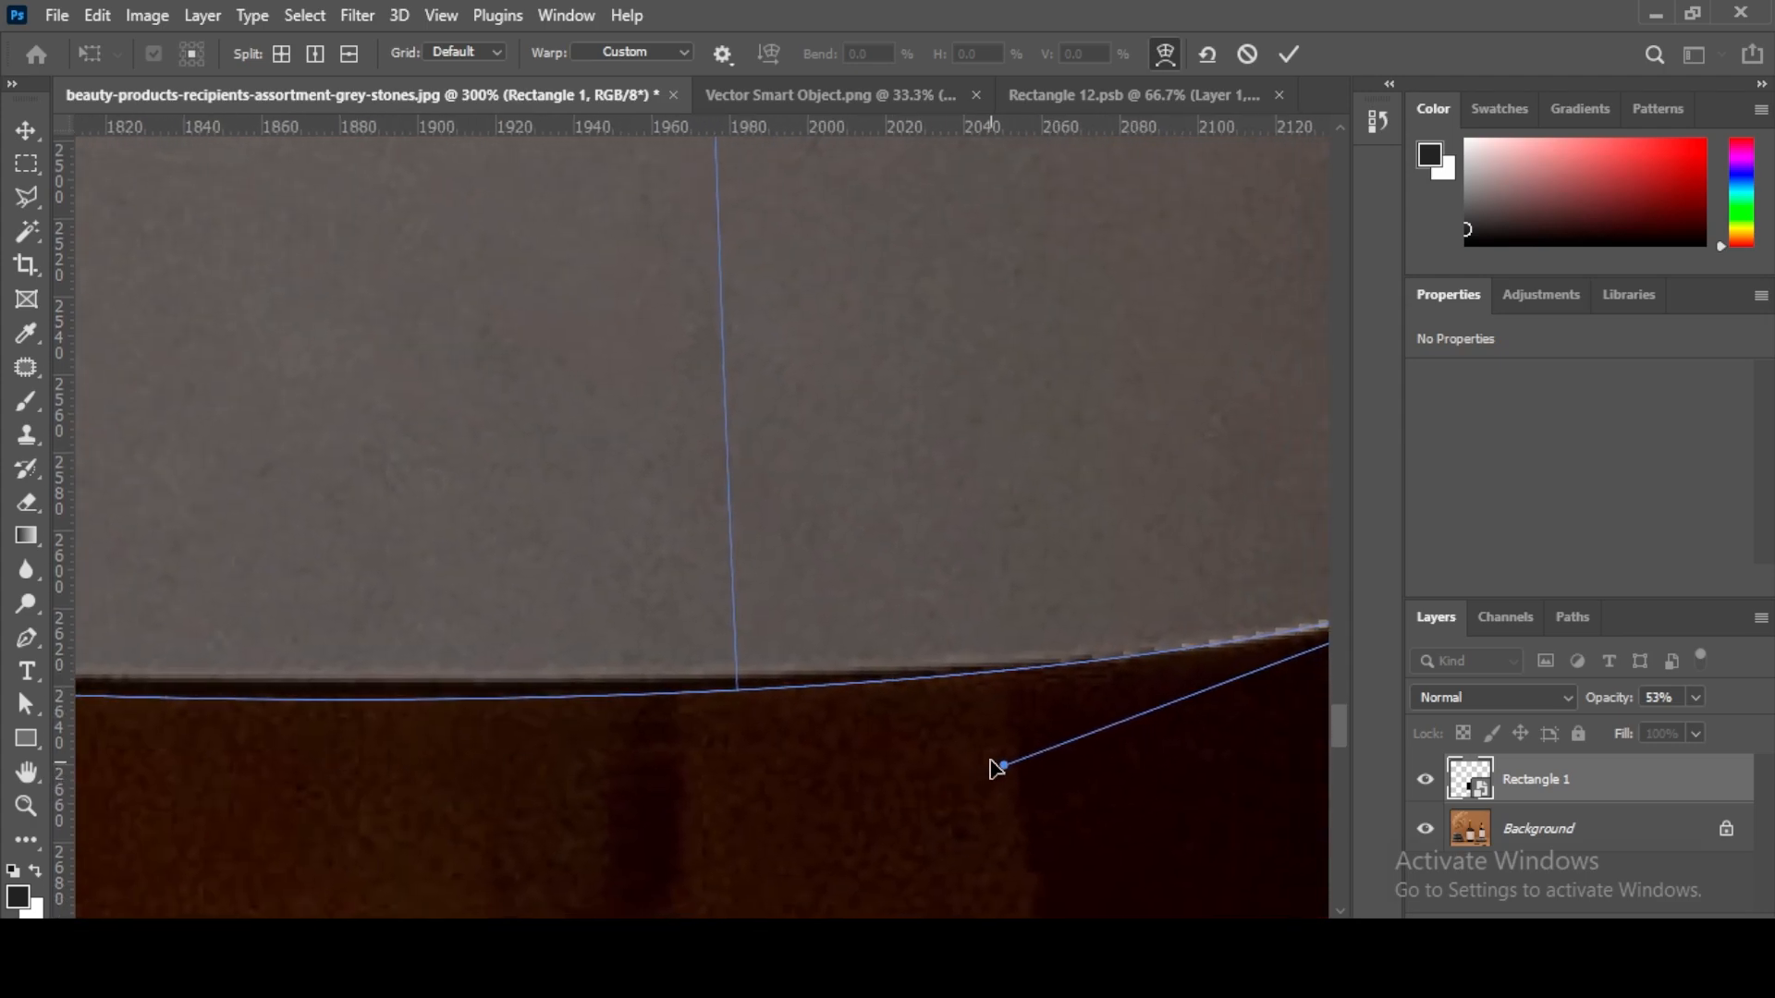
left_click_drag(1003, 766, 1174, 737)
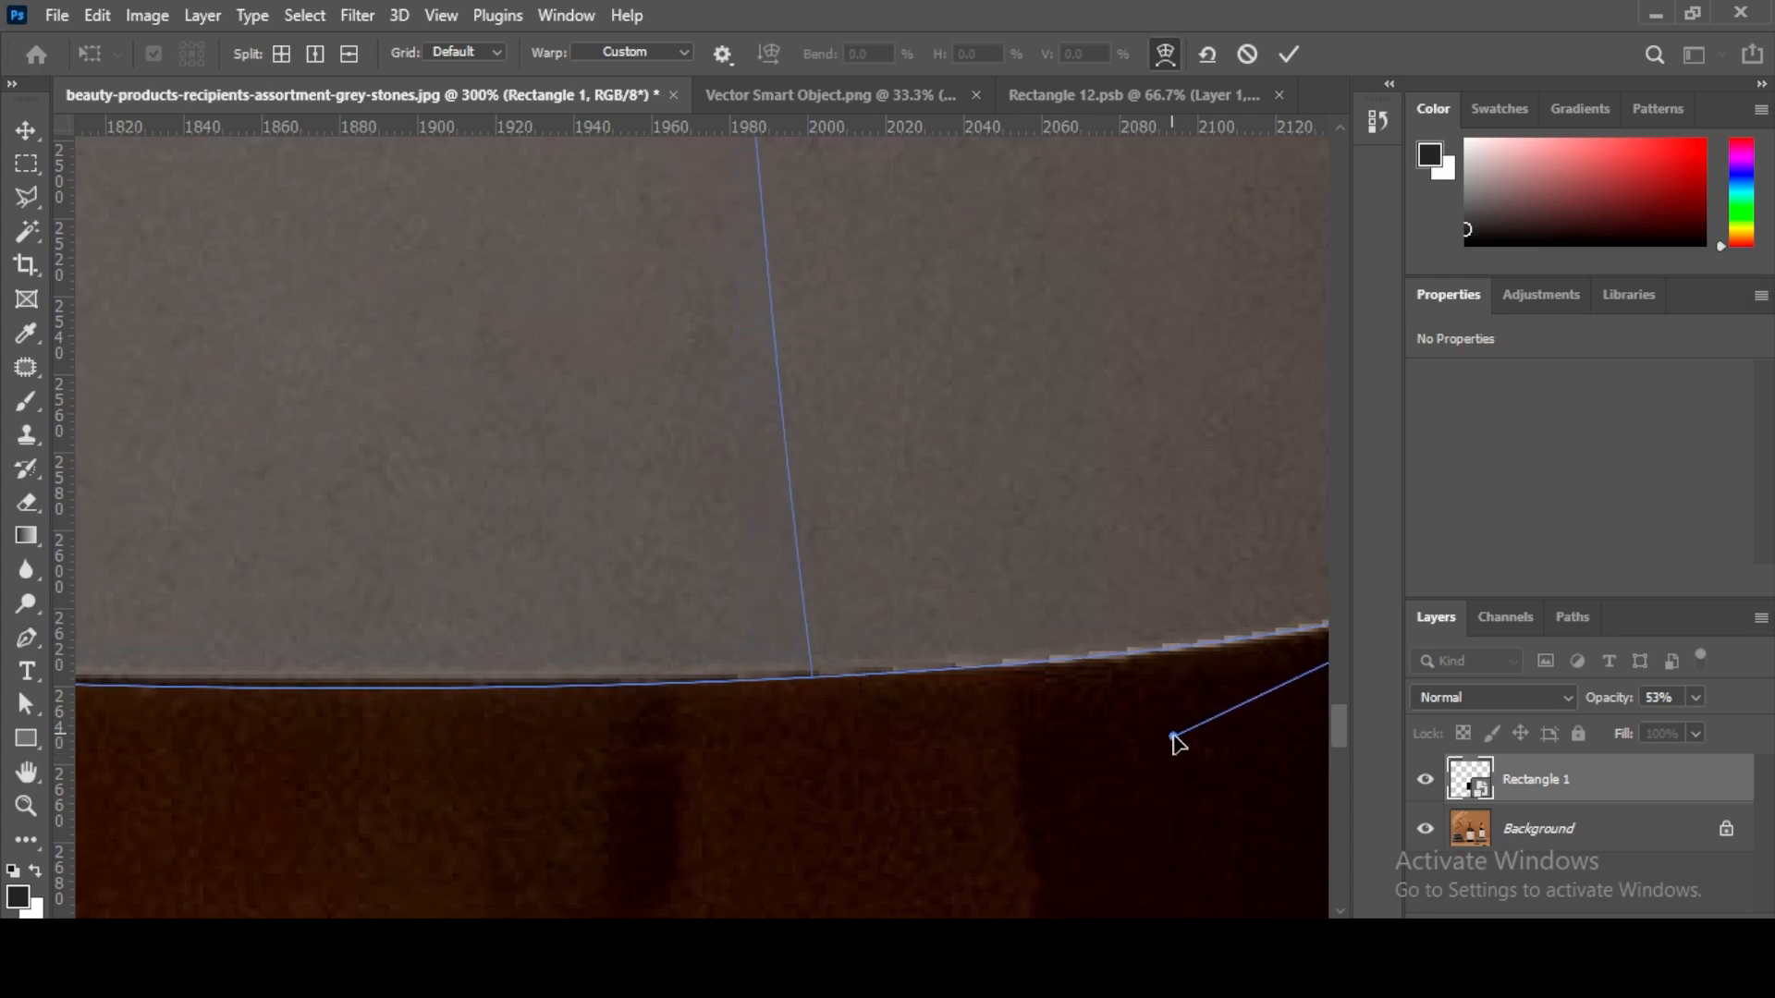
left_click_drag(605, 799, 1109, 747)
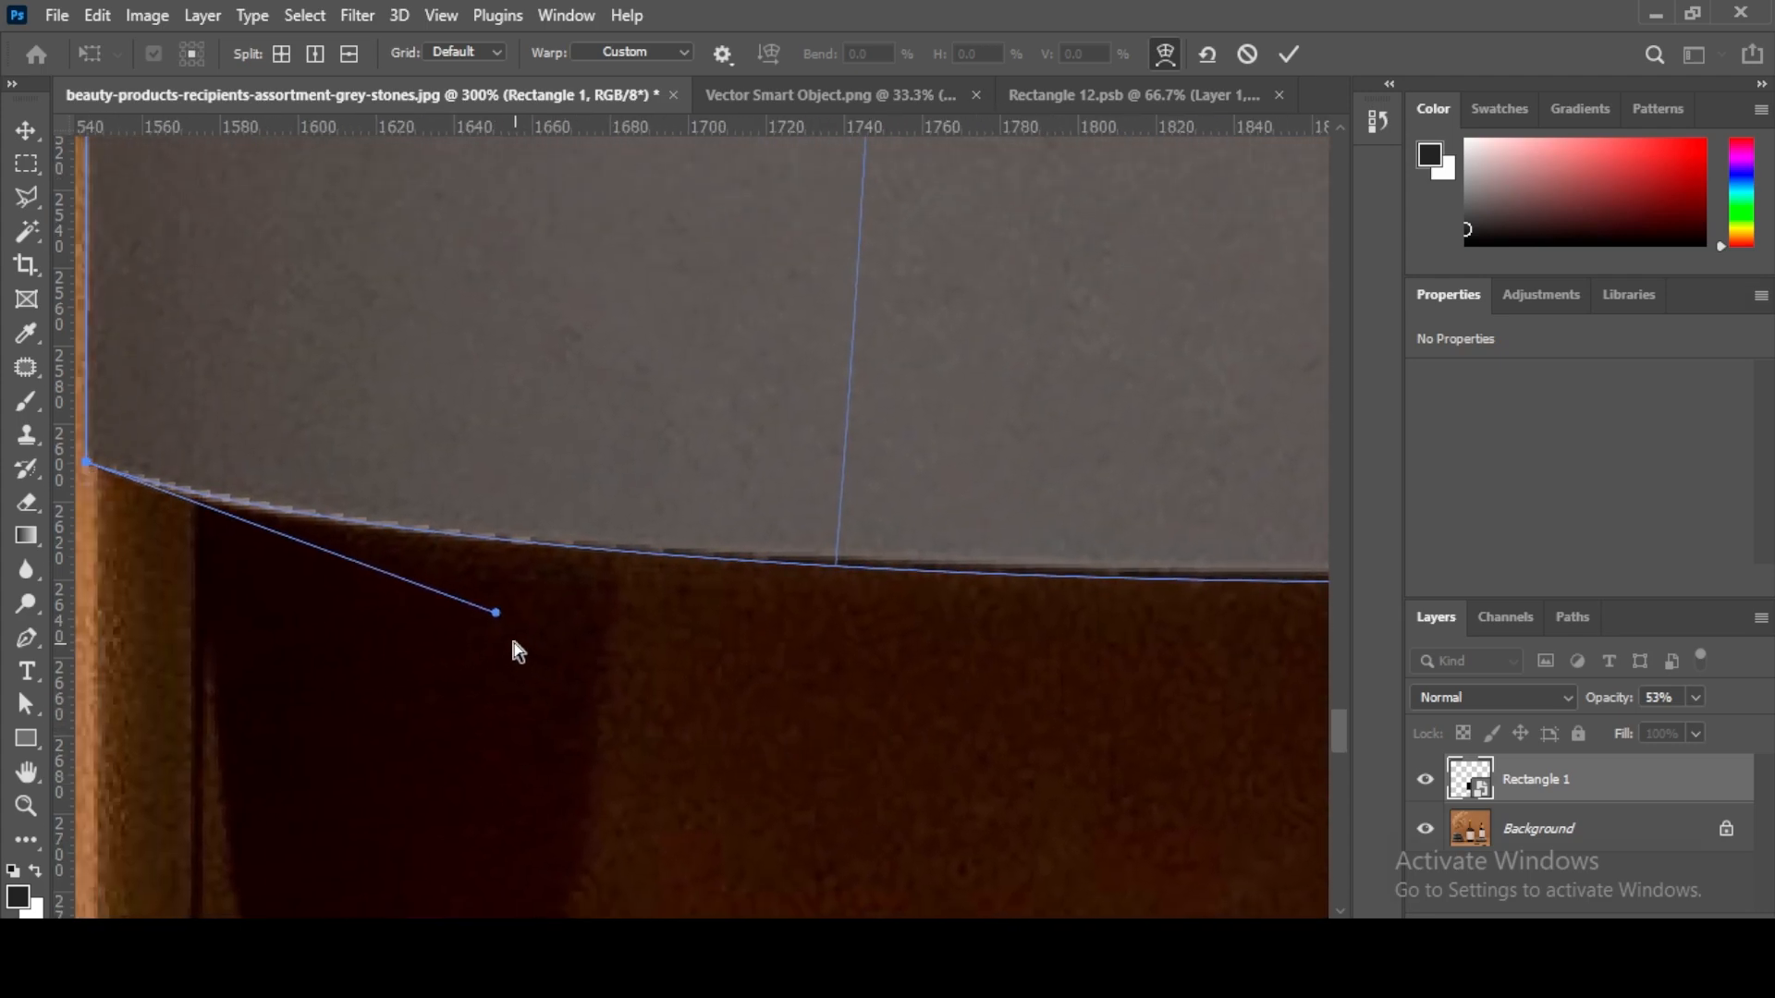
left_click_drag(495, 611, 403, 600)
Step: Adjust the left side's warp handles so that side follows the label's edge, and fit the whole image in view
left_click_drag(365, 487, 536, 819)
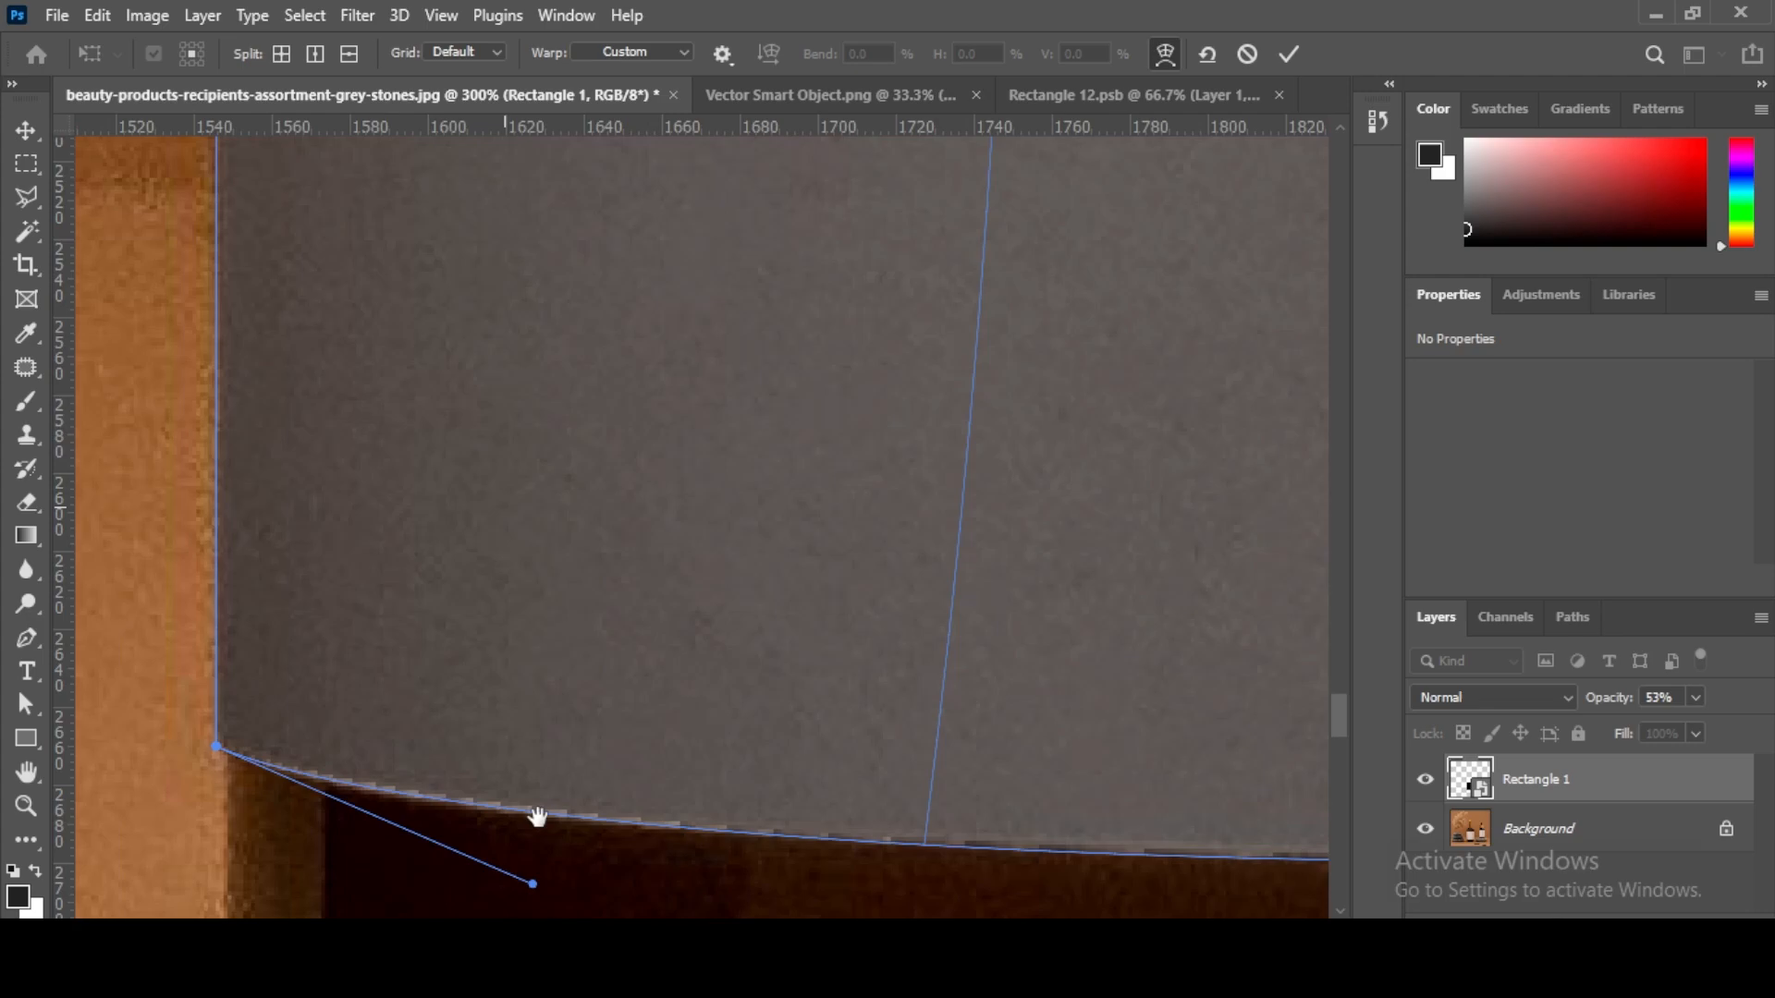
left_click_drag(480, 543, 496, 685)
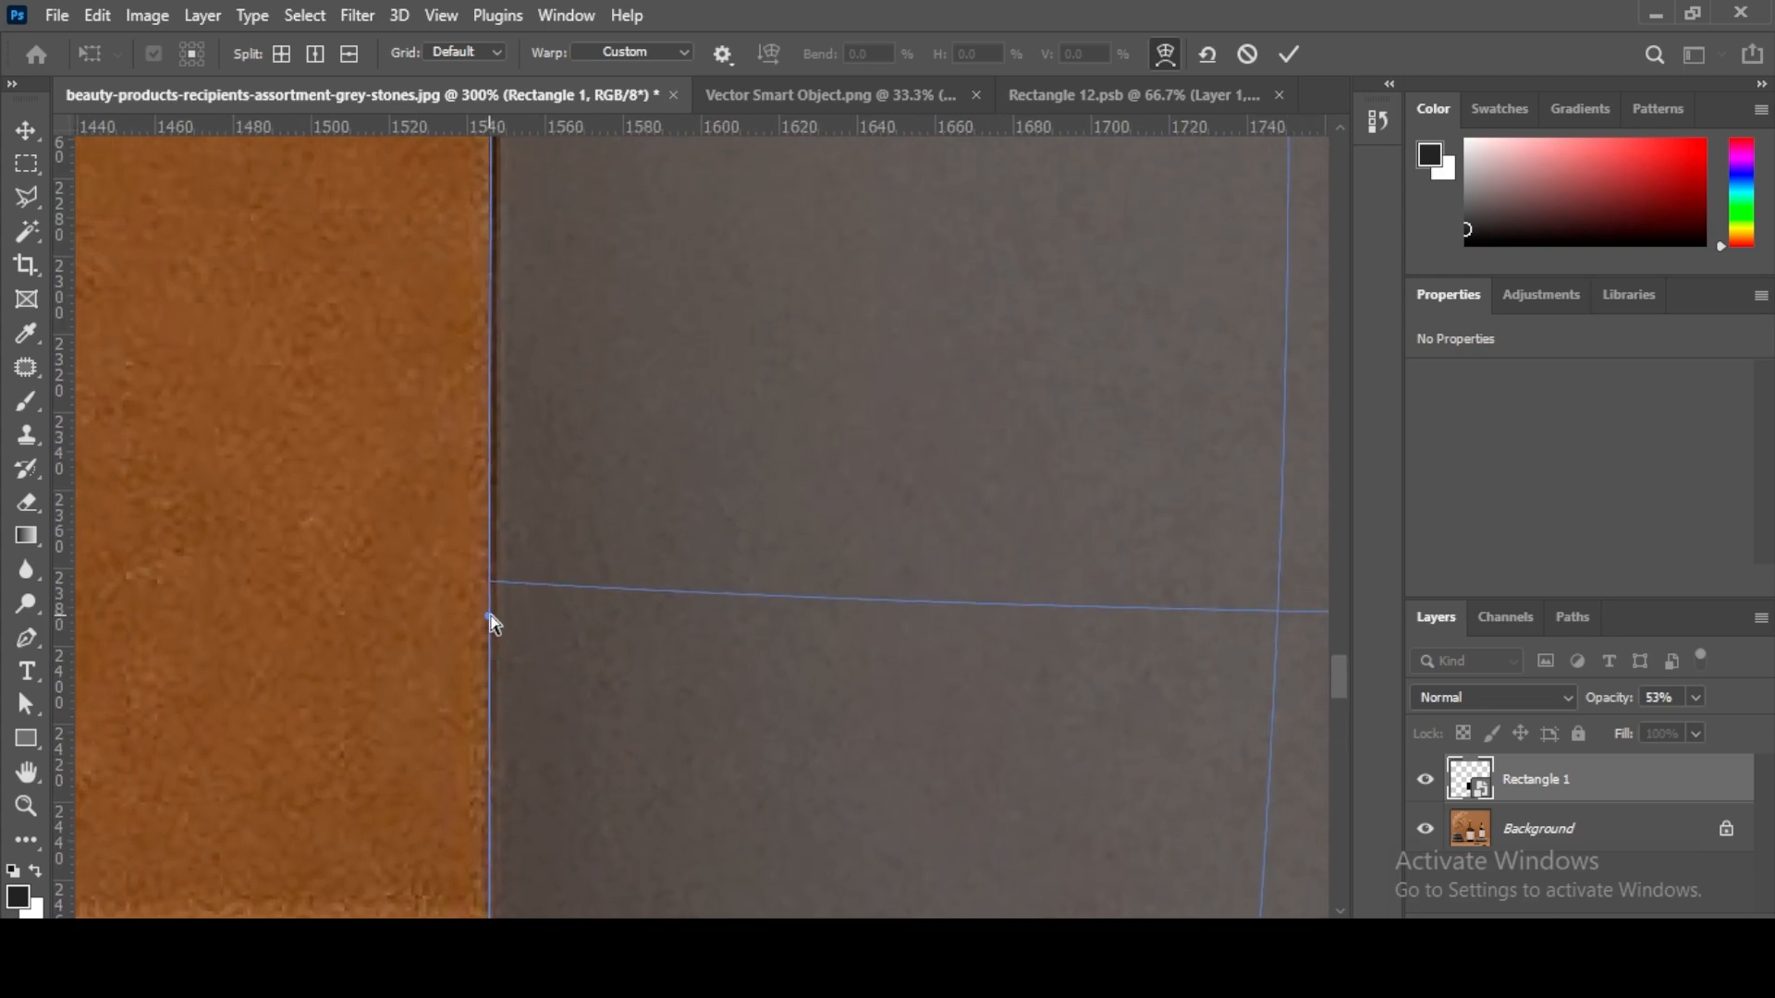
left_click_drag(491, 620, 497, 622)
left_click_drag(644, 194, 594, 694)
left_click_drag(447, 166, 559, 614)
scroll(550, 601, "up", 5)
left_click_drag(555, 346, 543, 618)
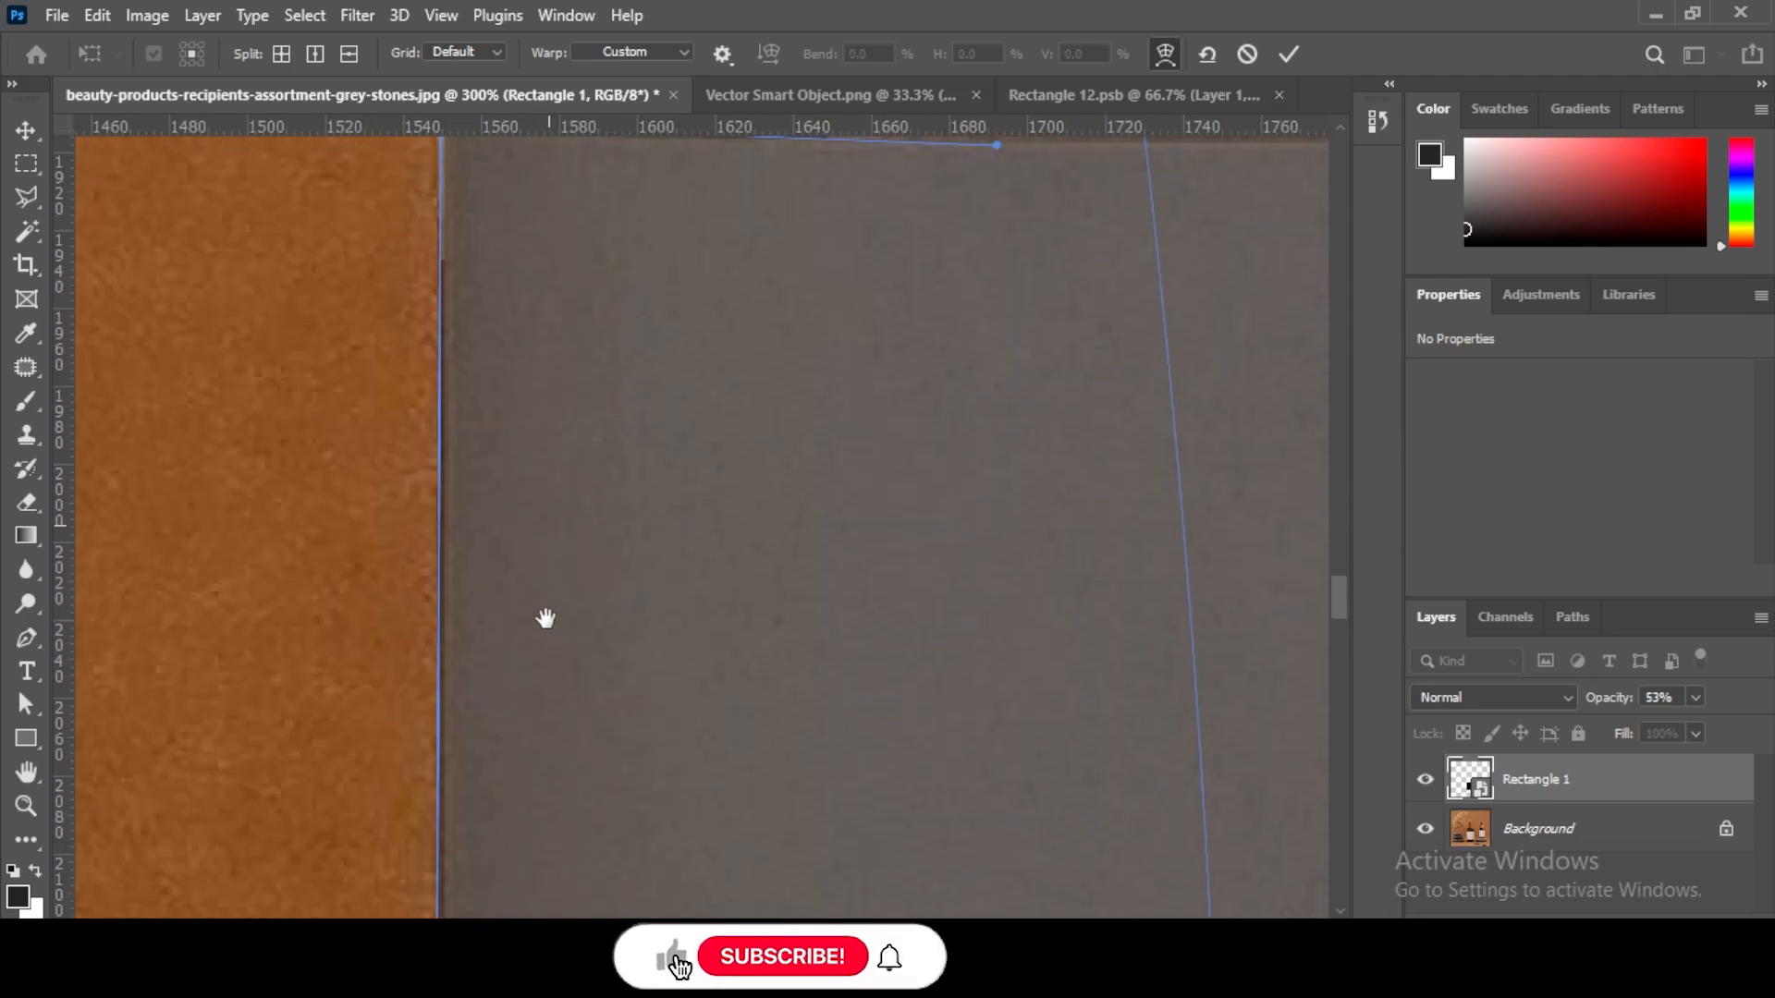
left_click_drag(568, 235, 538, 192)
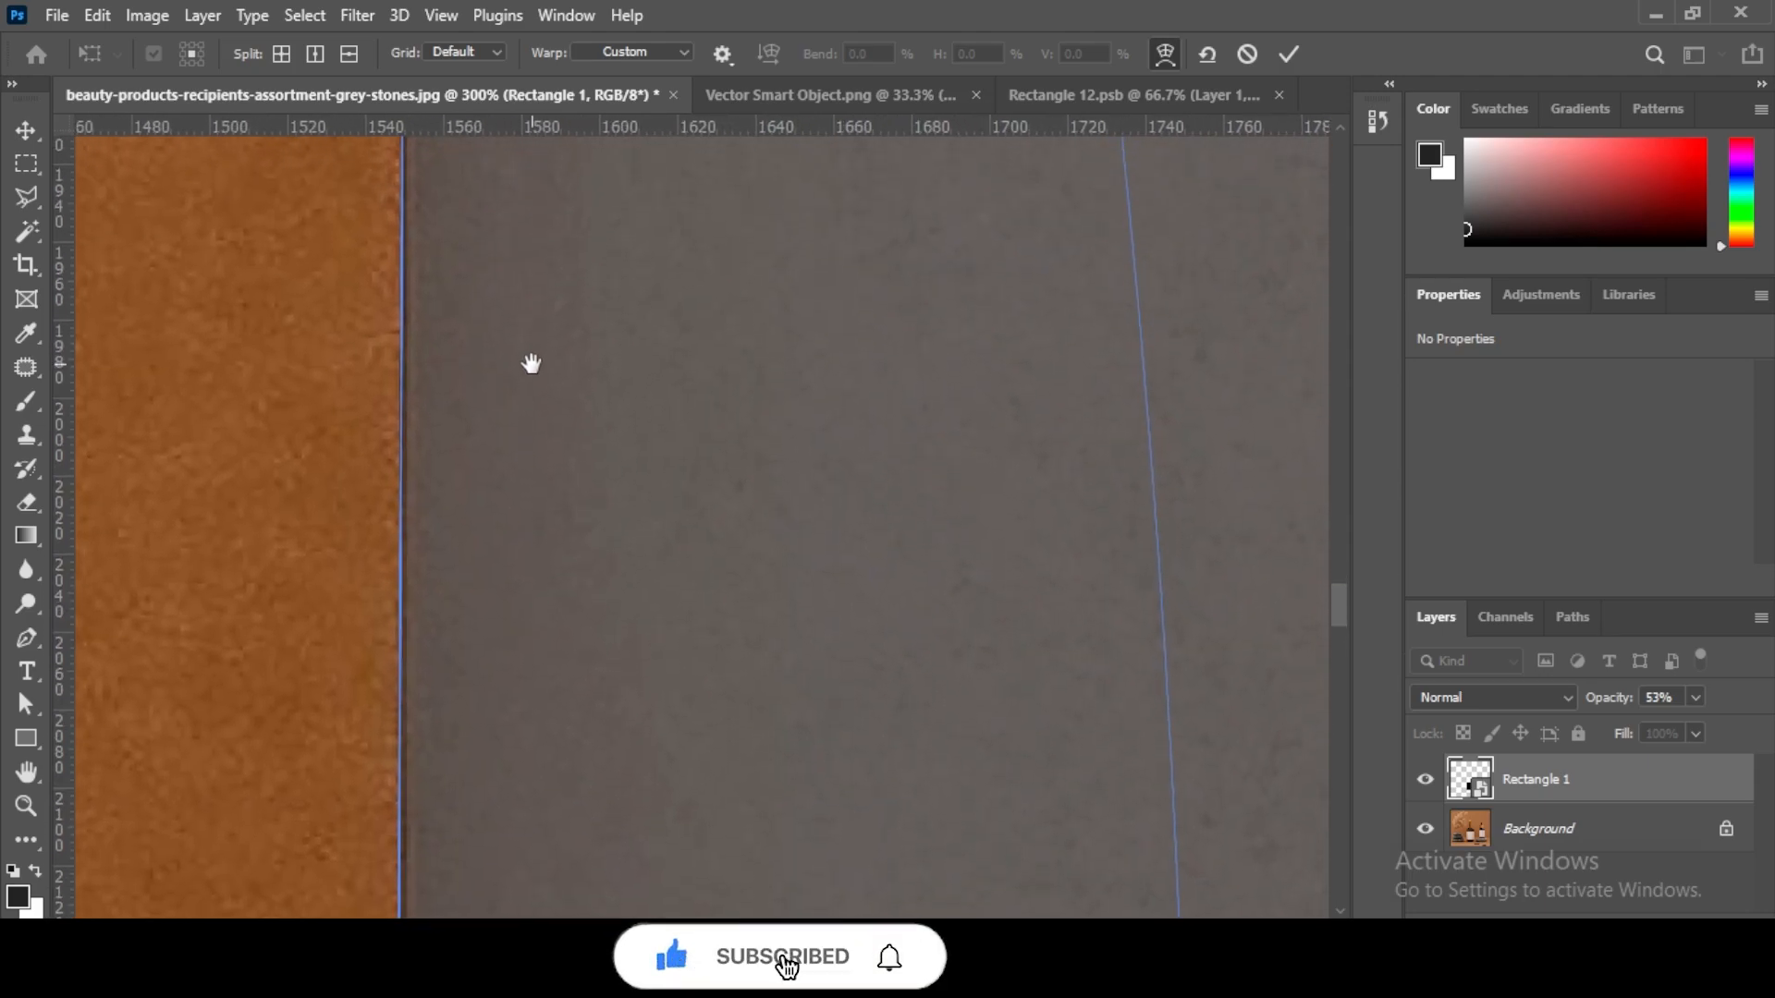
key("ctrl+0")
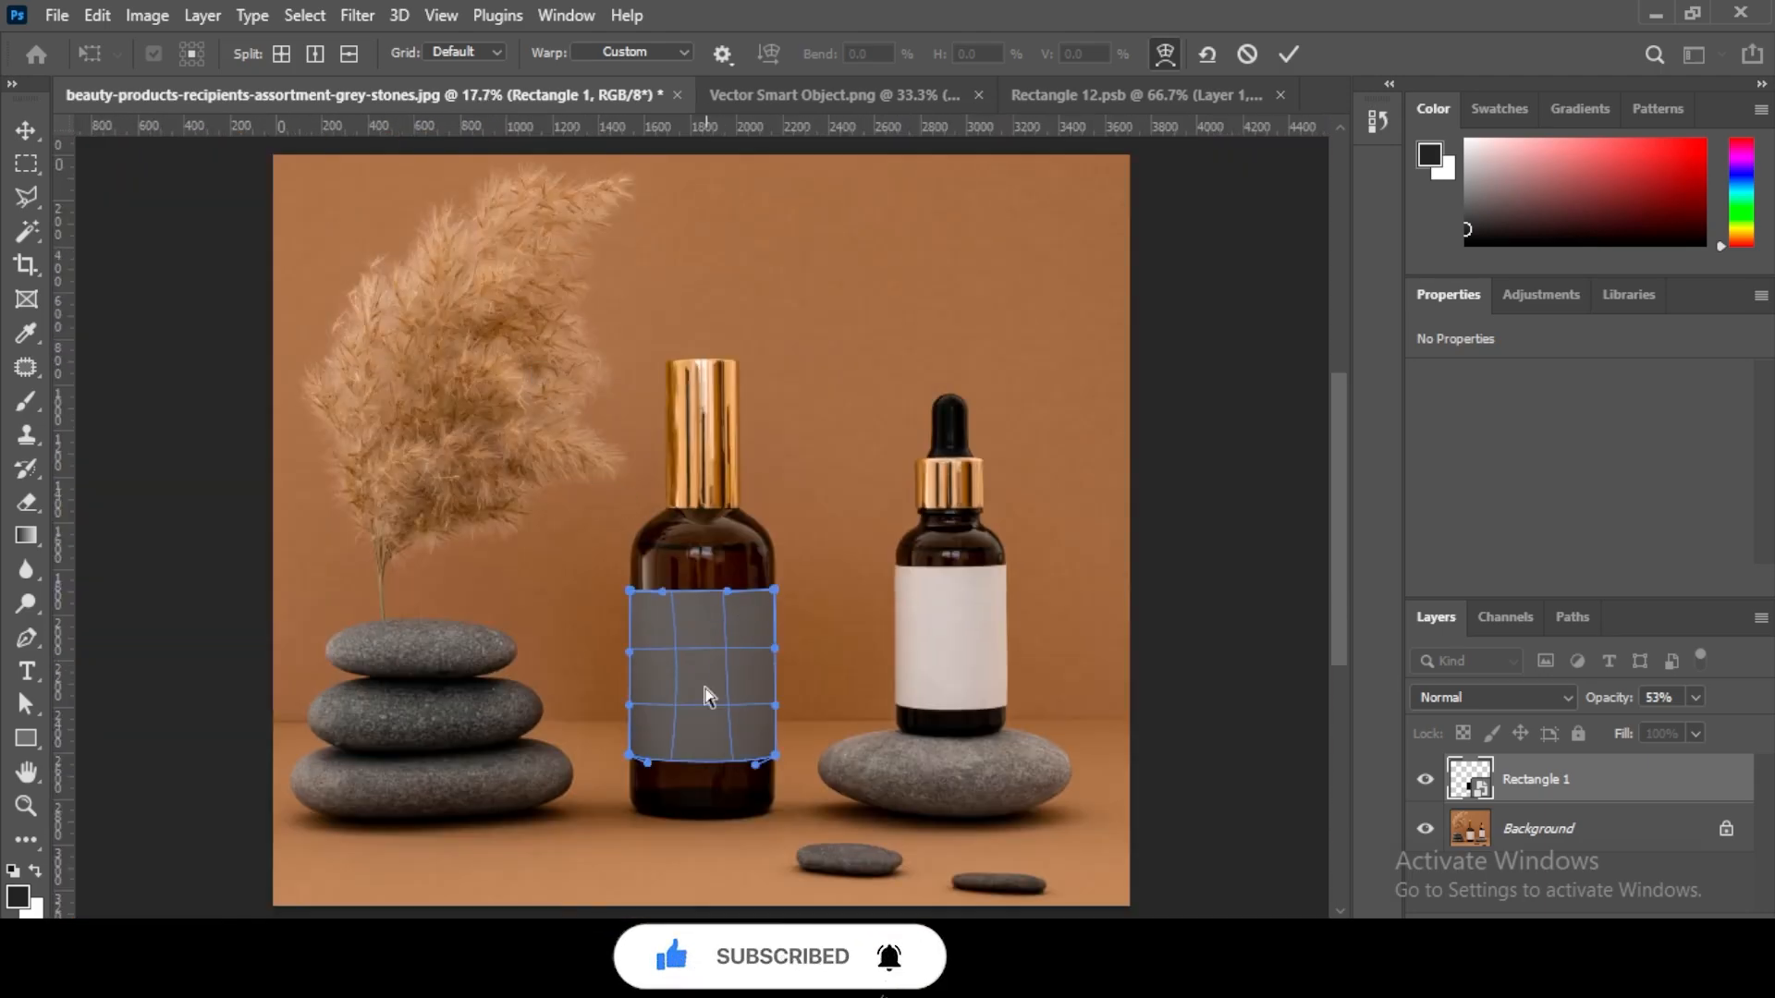
Step: Apply the warp to the large bottle's label and open the contents of the Rectangle 1 smart object
left_click(22, 132)
left_click(901, 735)
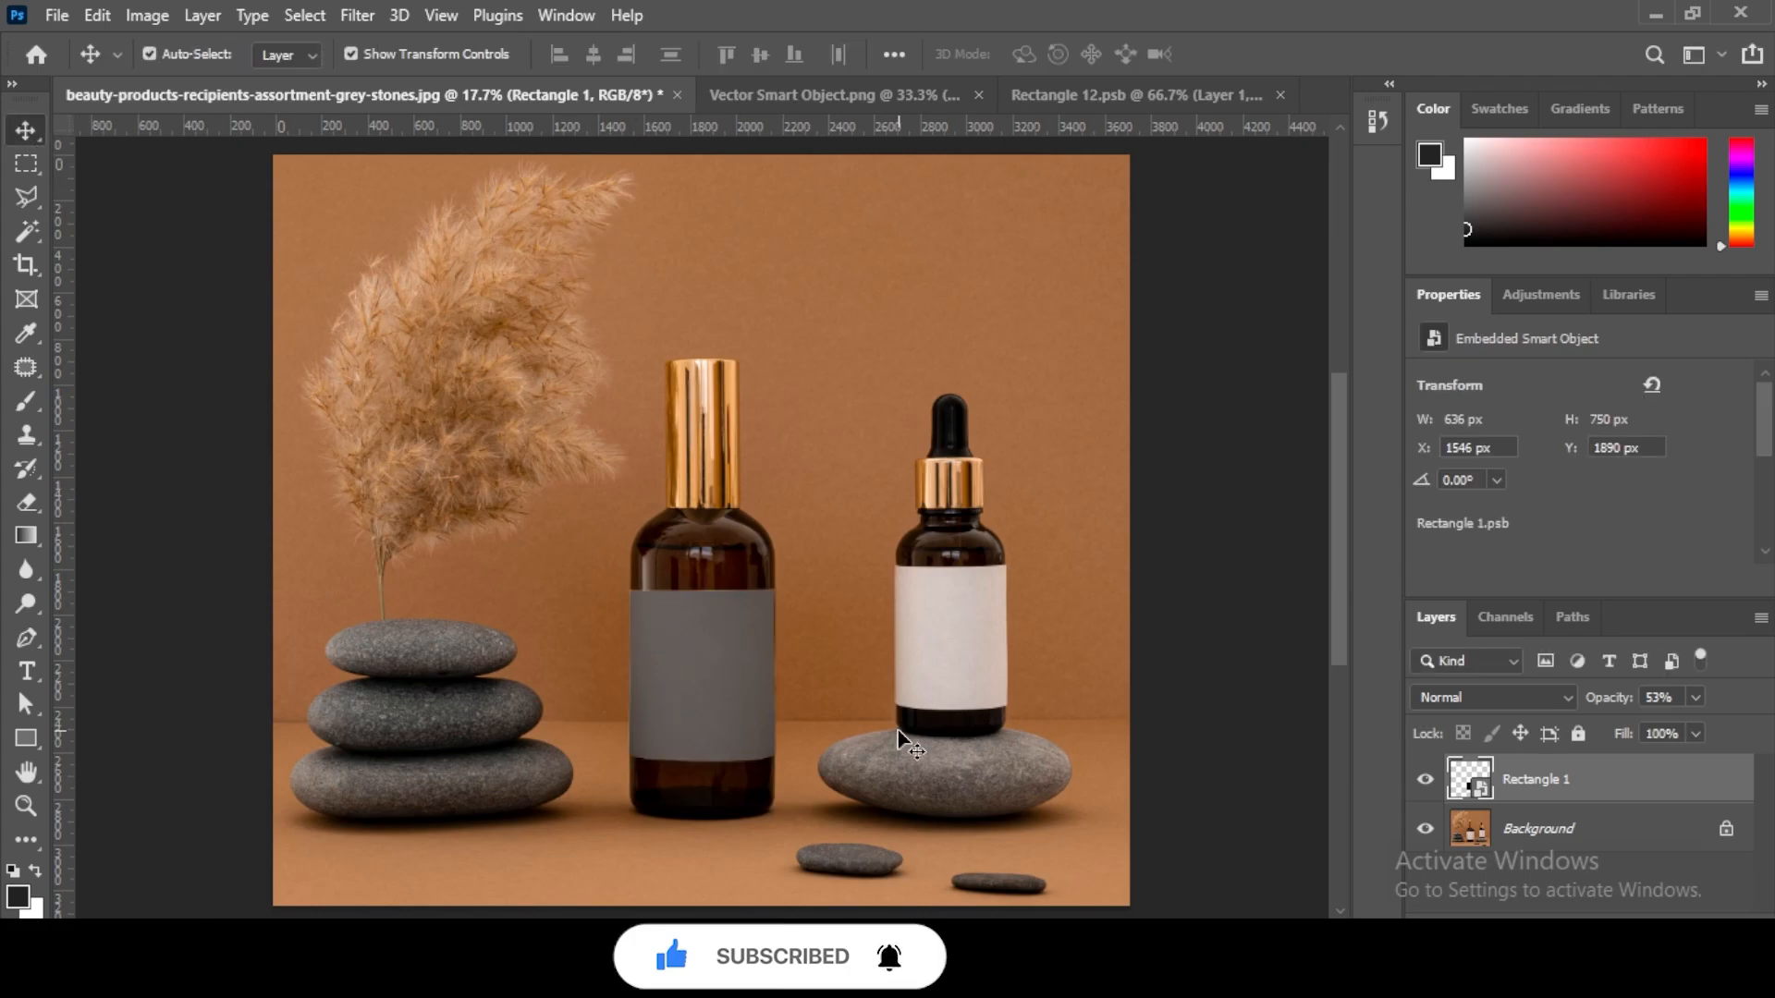
left_click(749, 721)
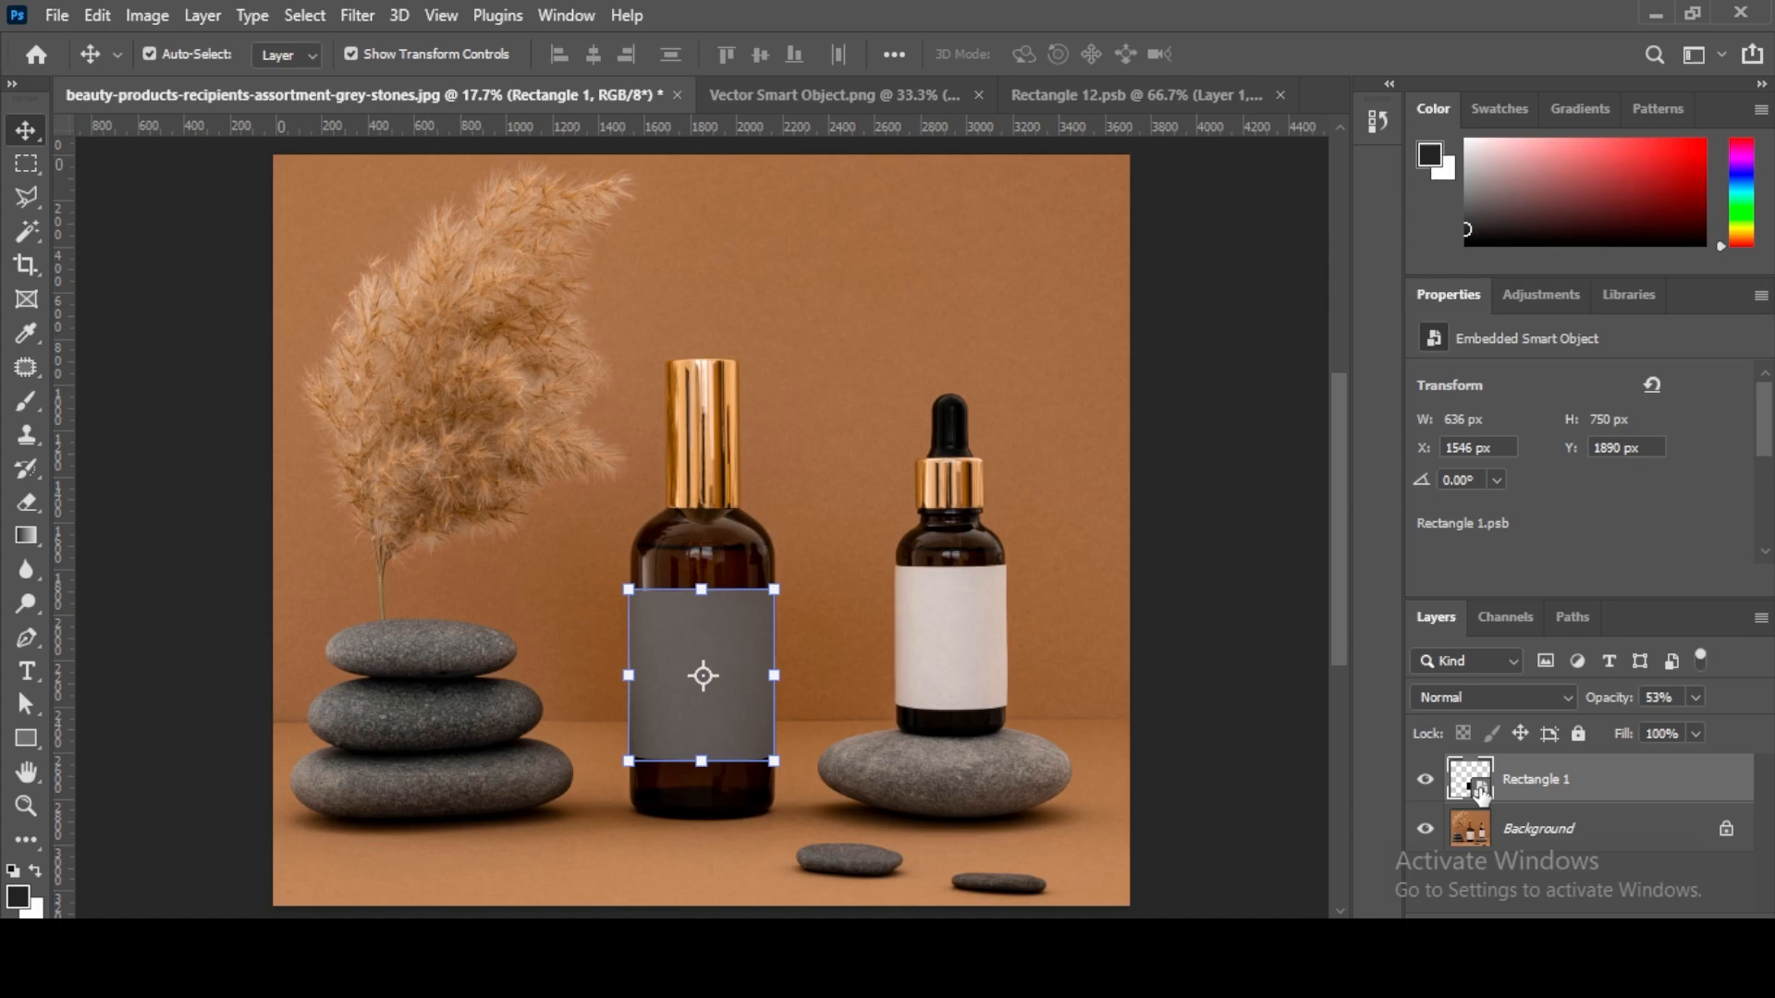
double_click(1477, 786)
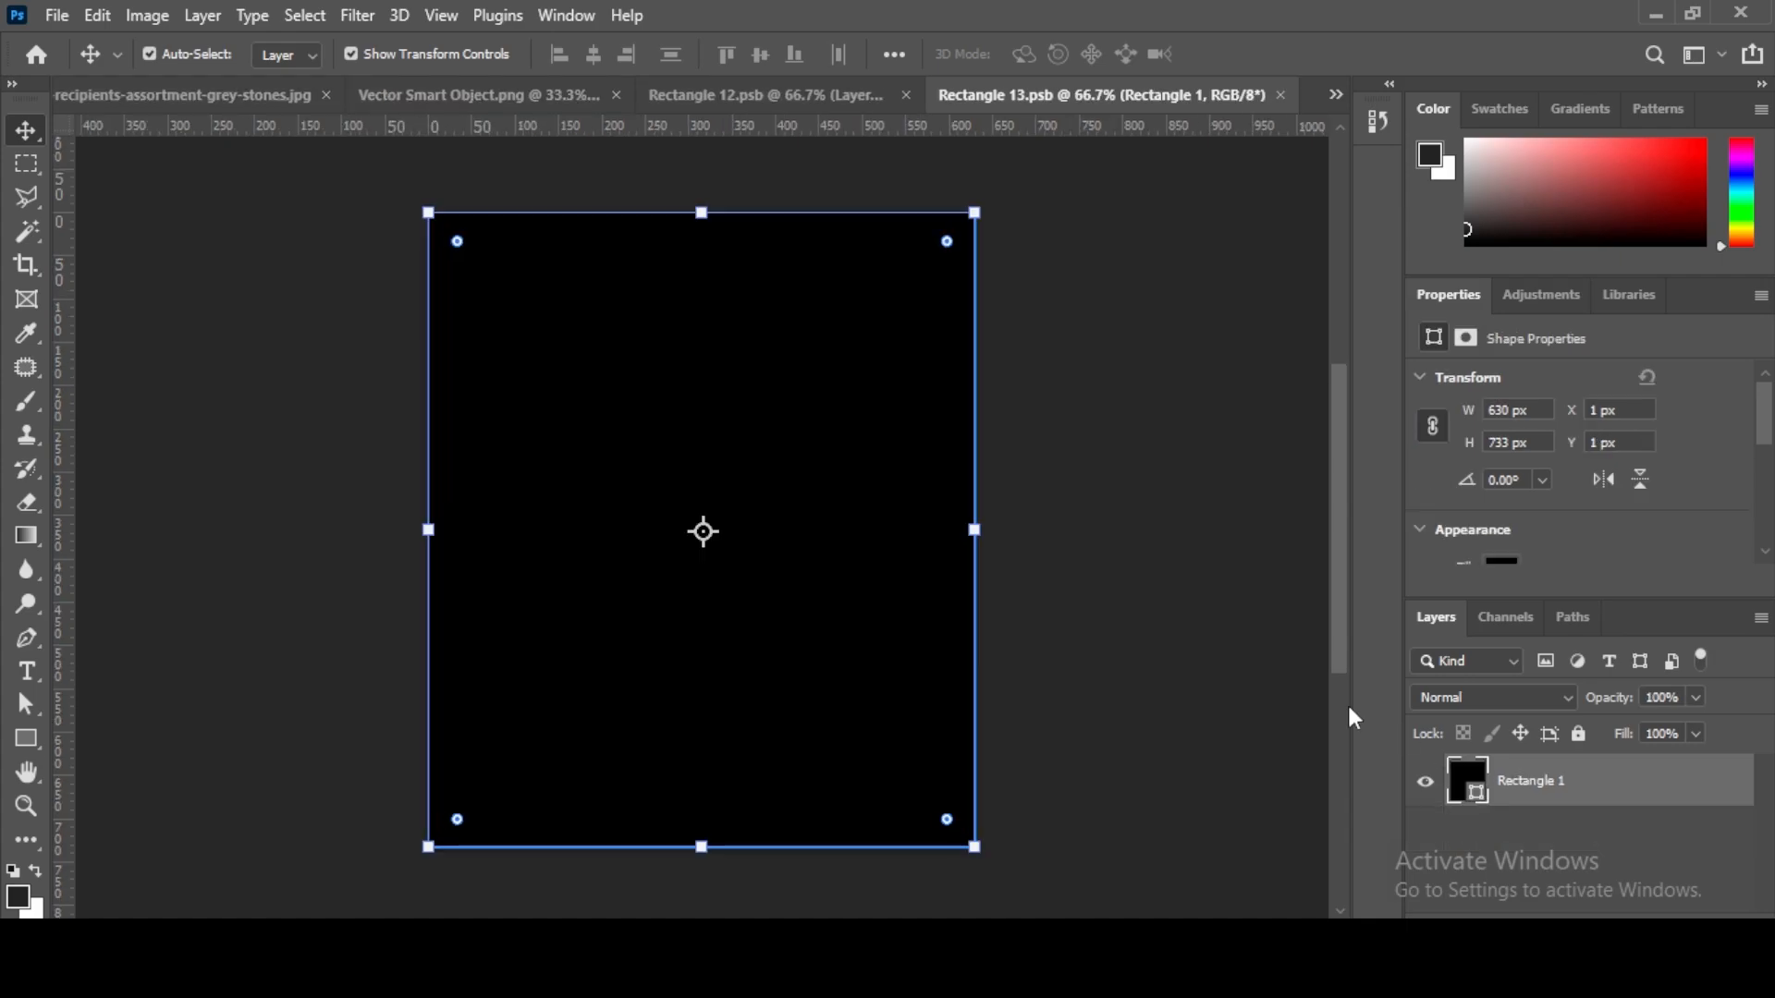
Step: Paste the label artwork from Vector Smart Object.png into Rectangle 13.psb, accepting the colour profile conversion
left_click(590, 100)
left_click(1129, 95)
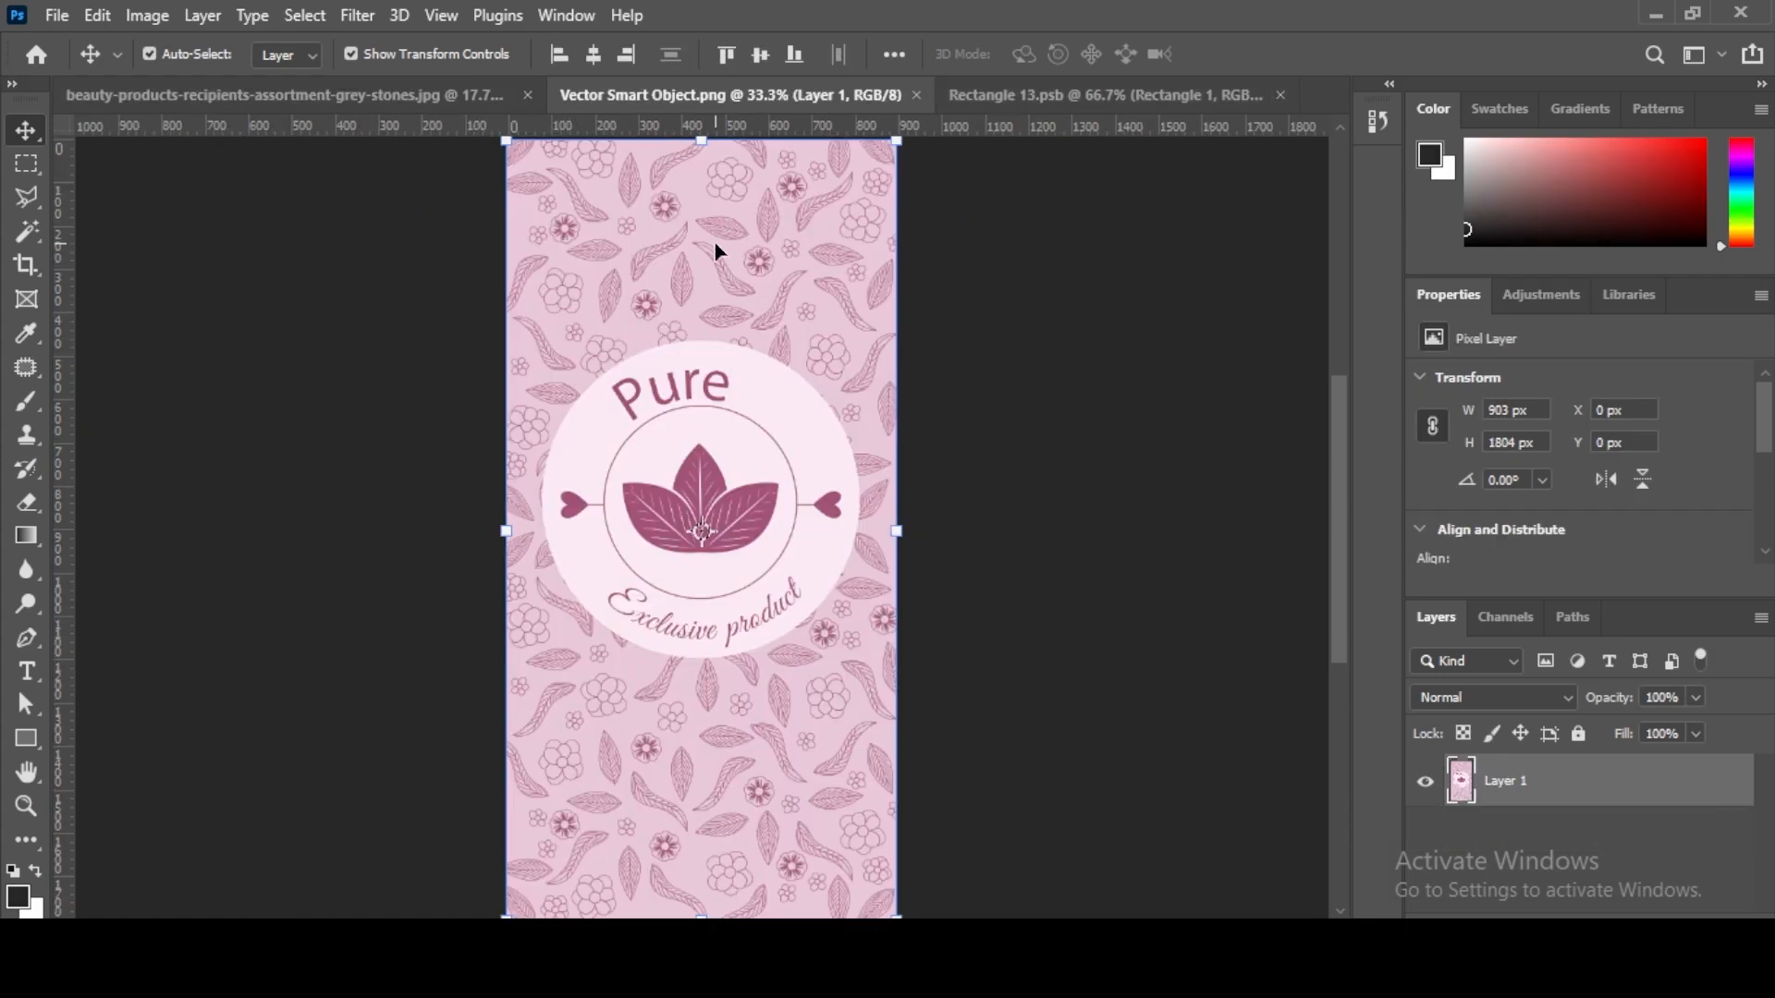
left_click(1140, 95)
key("ctrl+v")
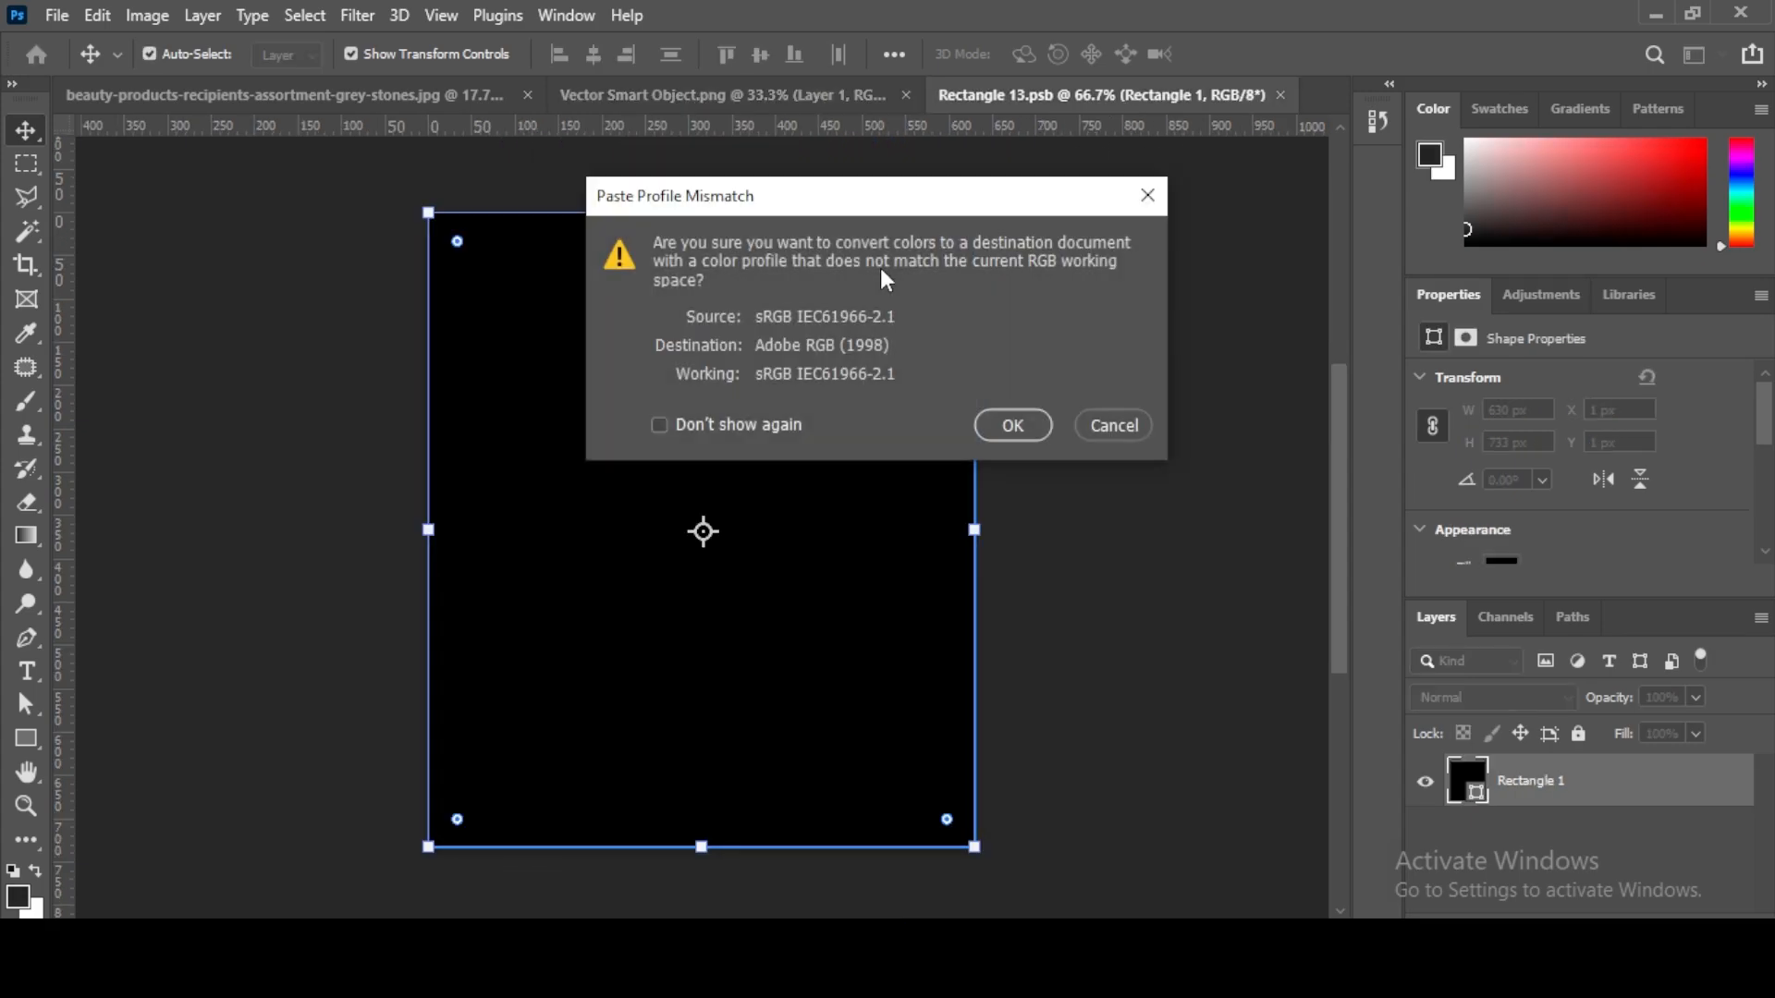
left_click(1013, 425)
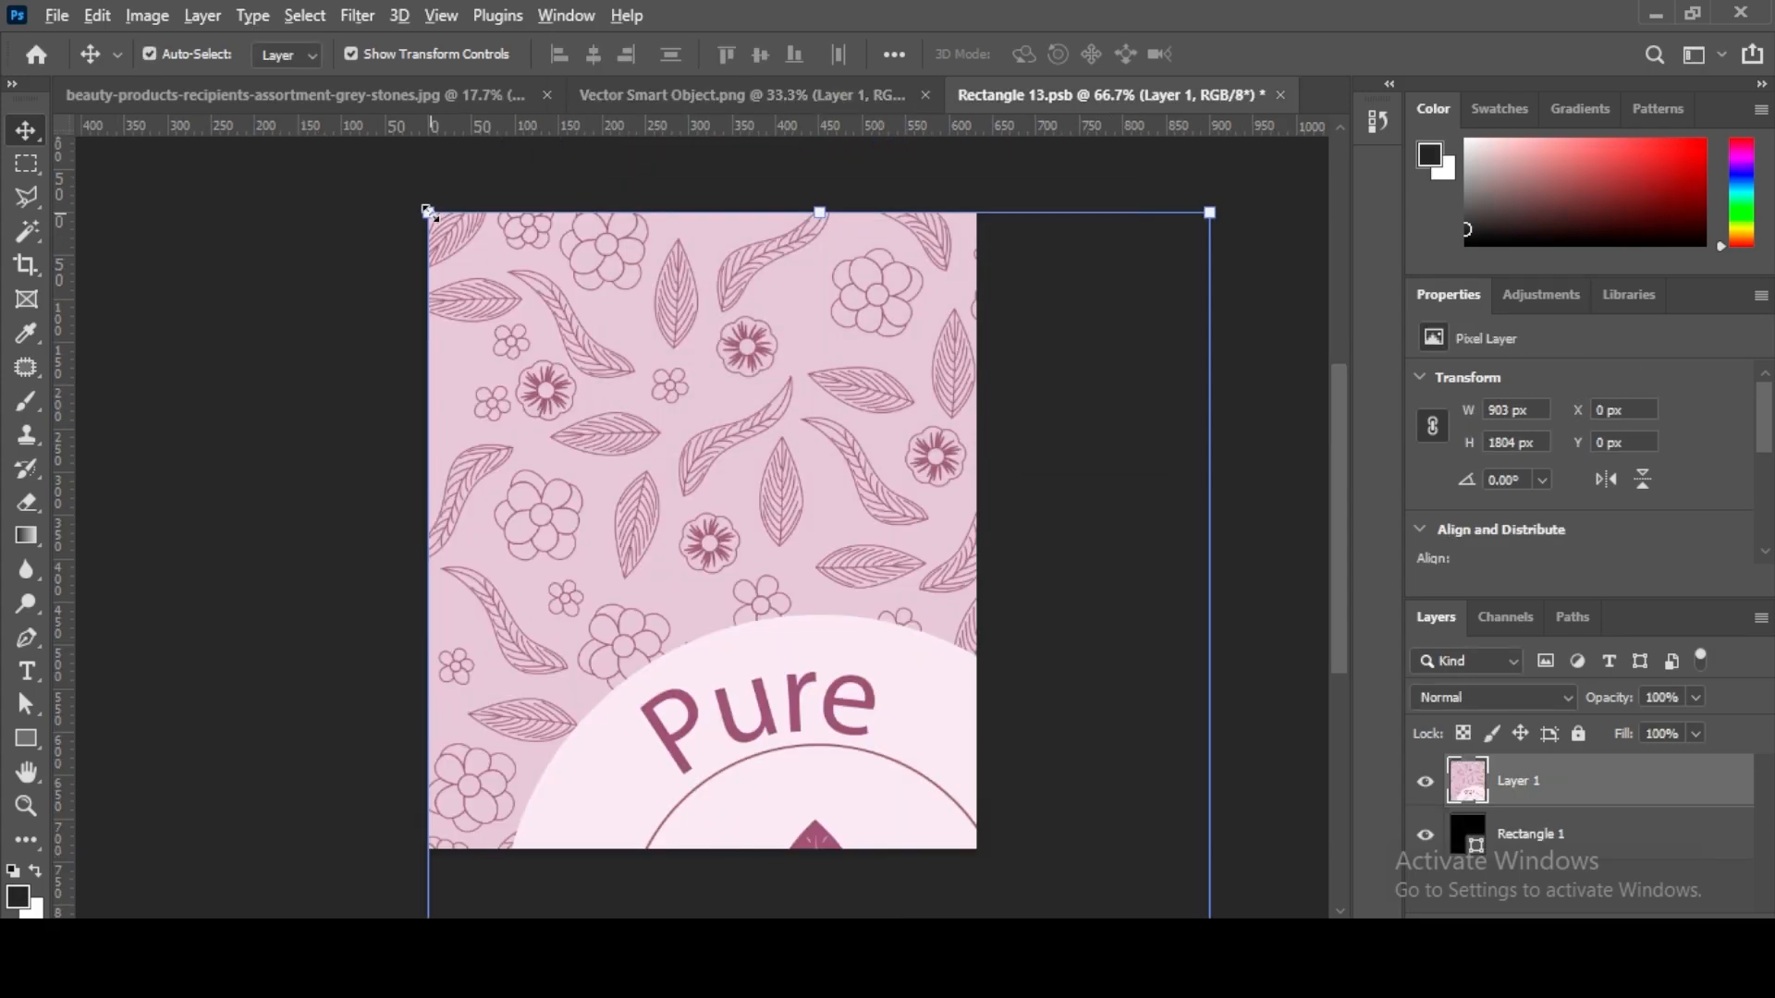
Step: Scale the pasted artwork proportionally to about 637 px wide, place it across the canvas width, and apply the transform
left_click_drag(427, 210, 678, 507)
left_click_drag(789, 662, 669, 605)
left_click_drag(931, 493, 994, 400)
left_click_drag(832, 551, 832, 210)
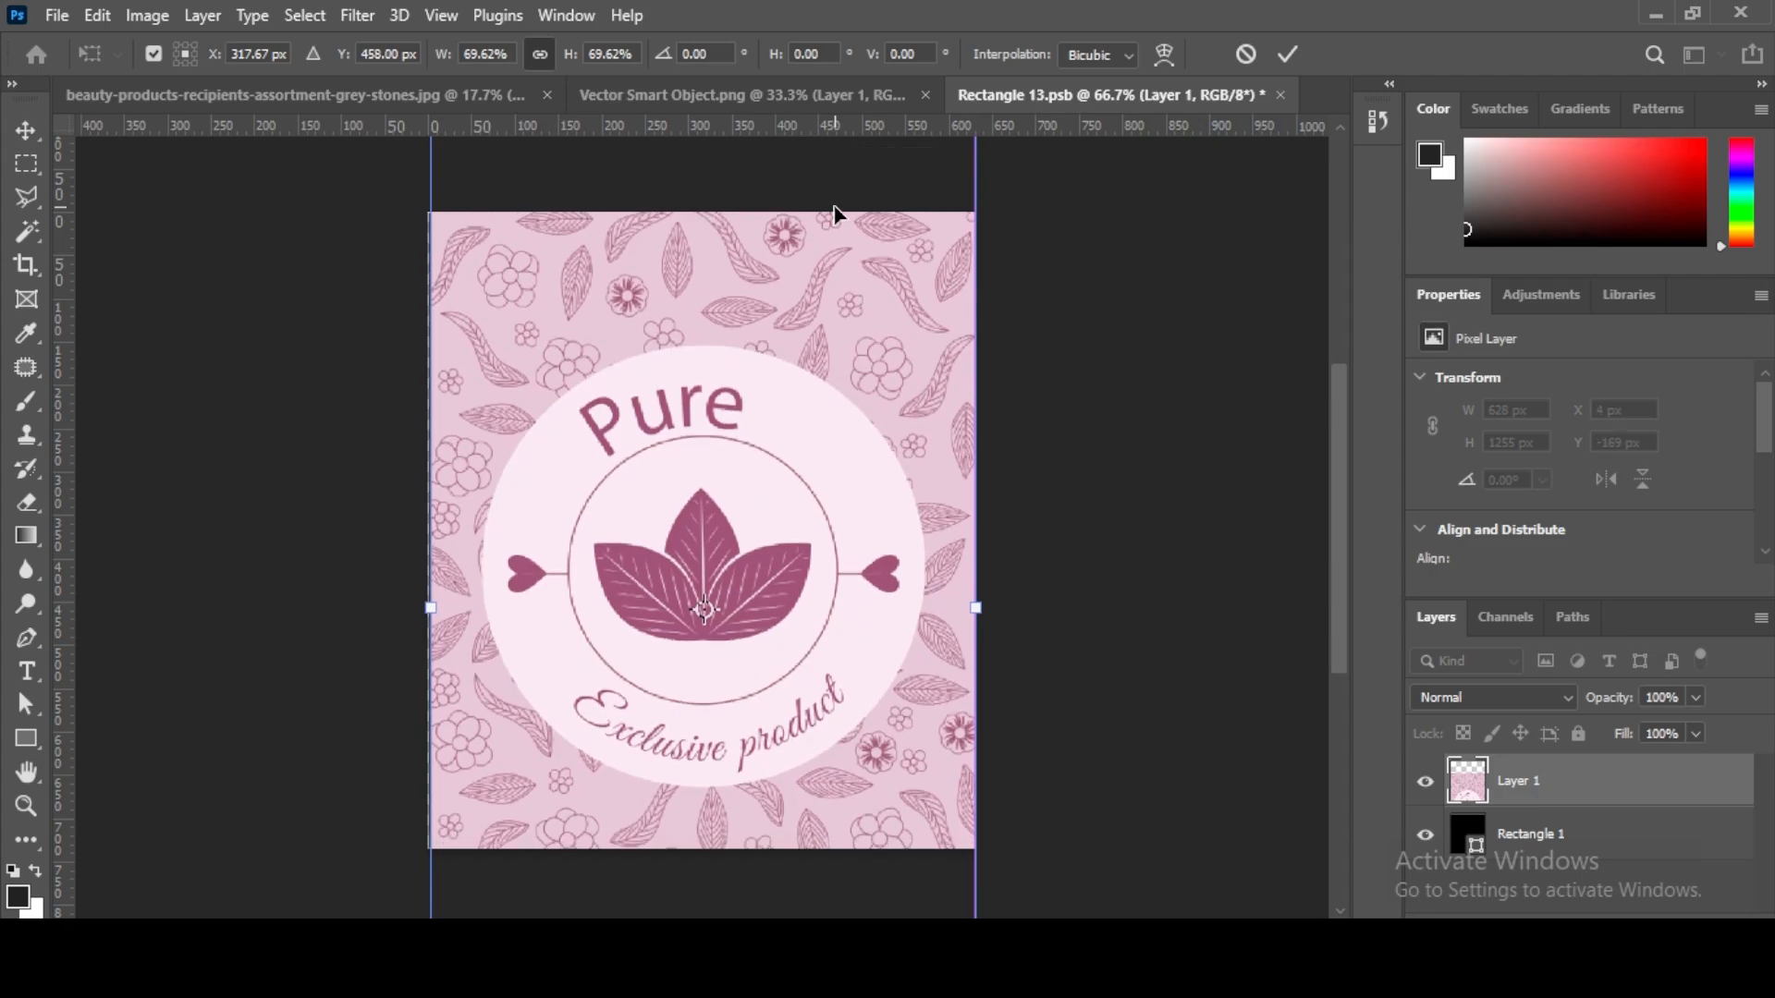
key("ctrl+minus")
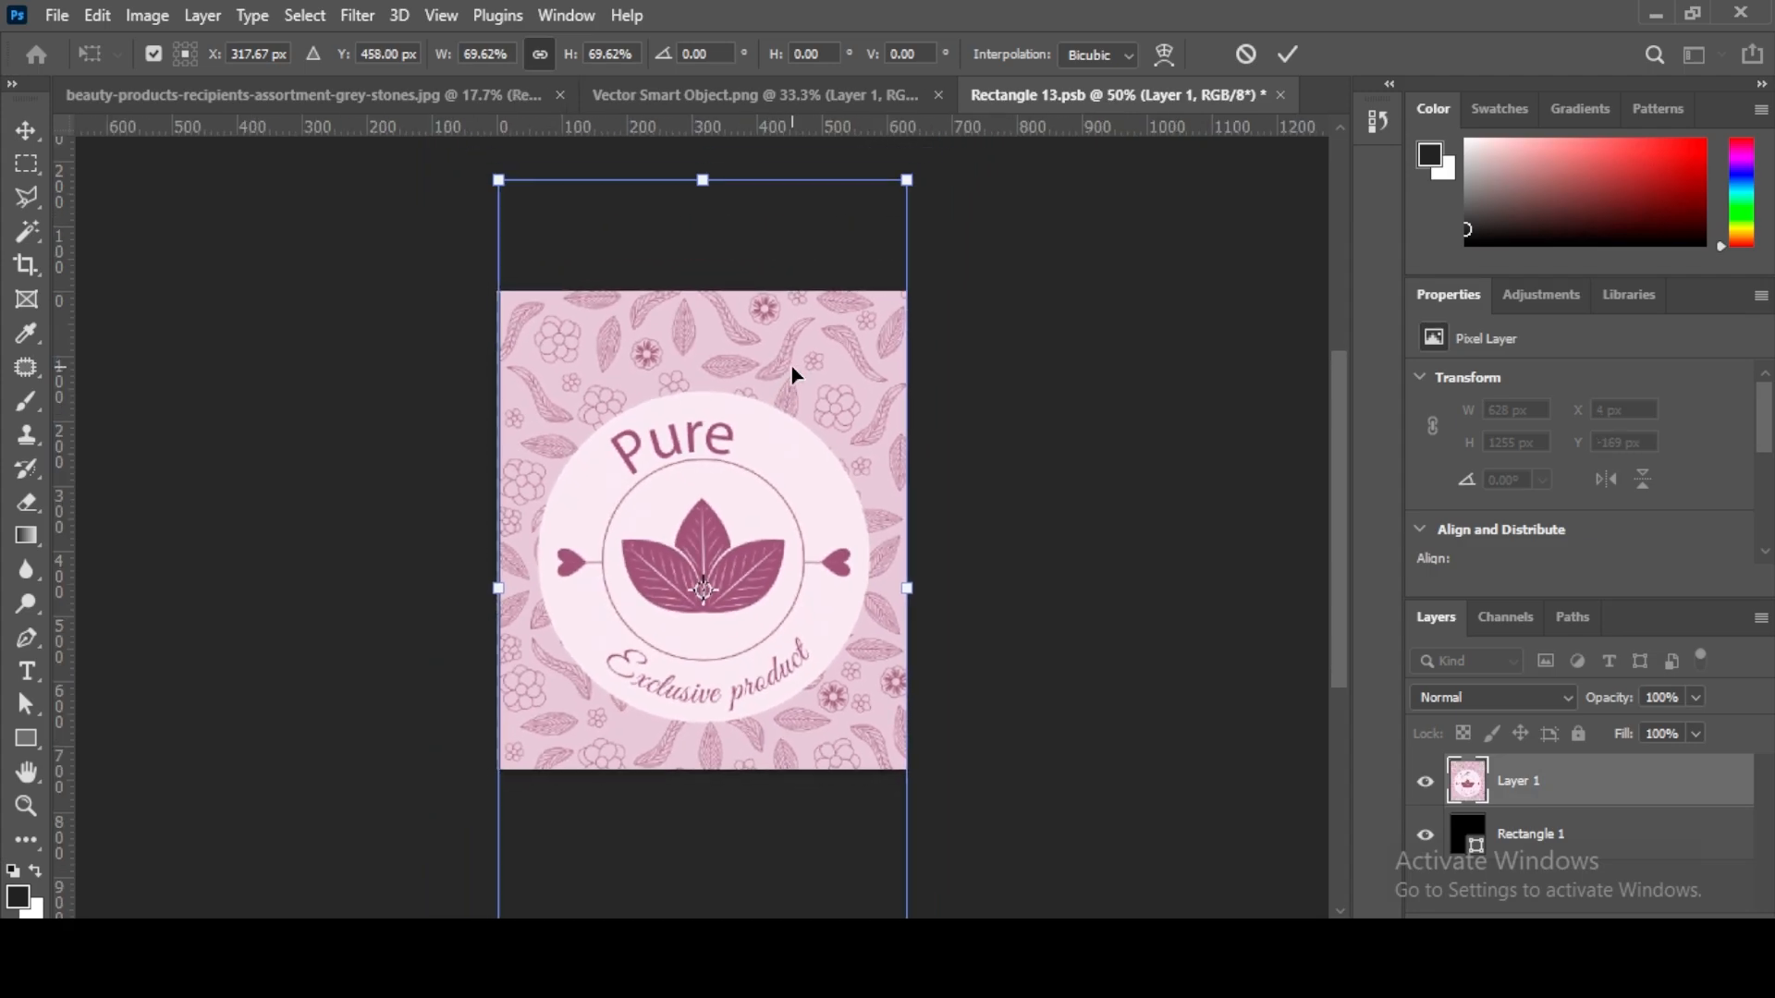
left_click_drag(908, 181, 911, 177)
left_click(1291, 54)
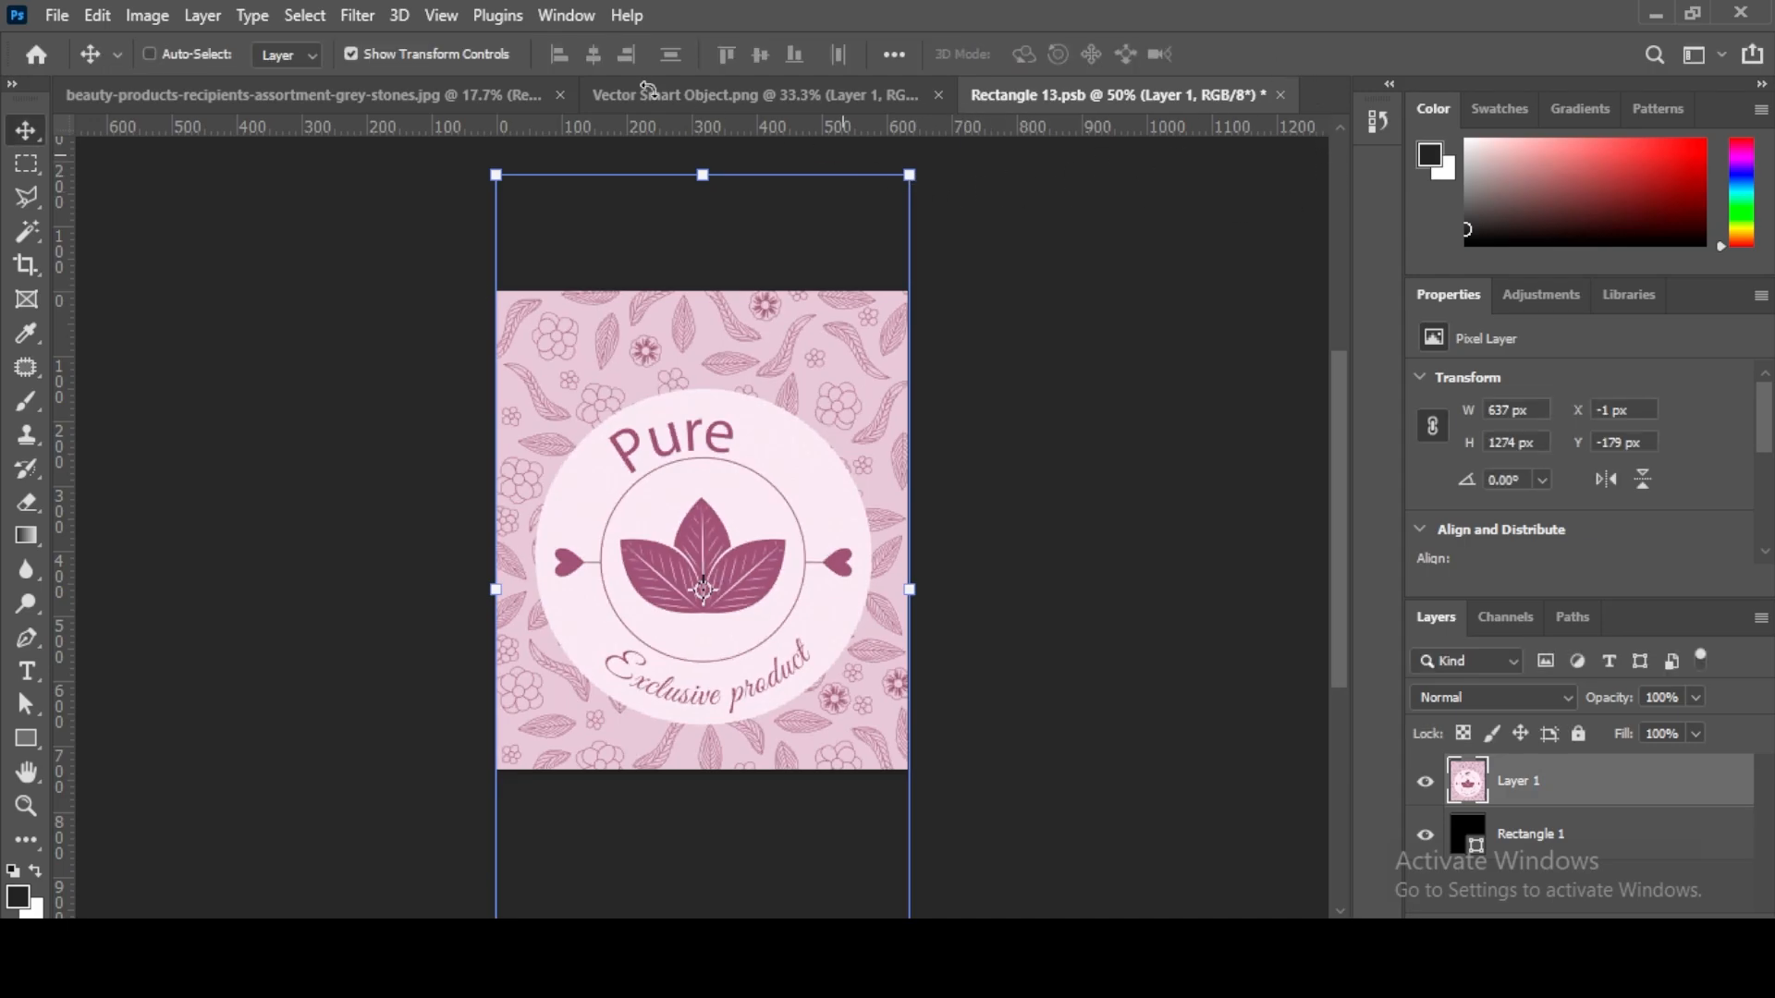
Step: Centre the artwork horizontally and vertically on the canvas, deselect, and shift it 40 px down
key("ctrl+a")
left_click(596, 53)
left_click(760, 54)
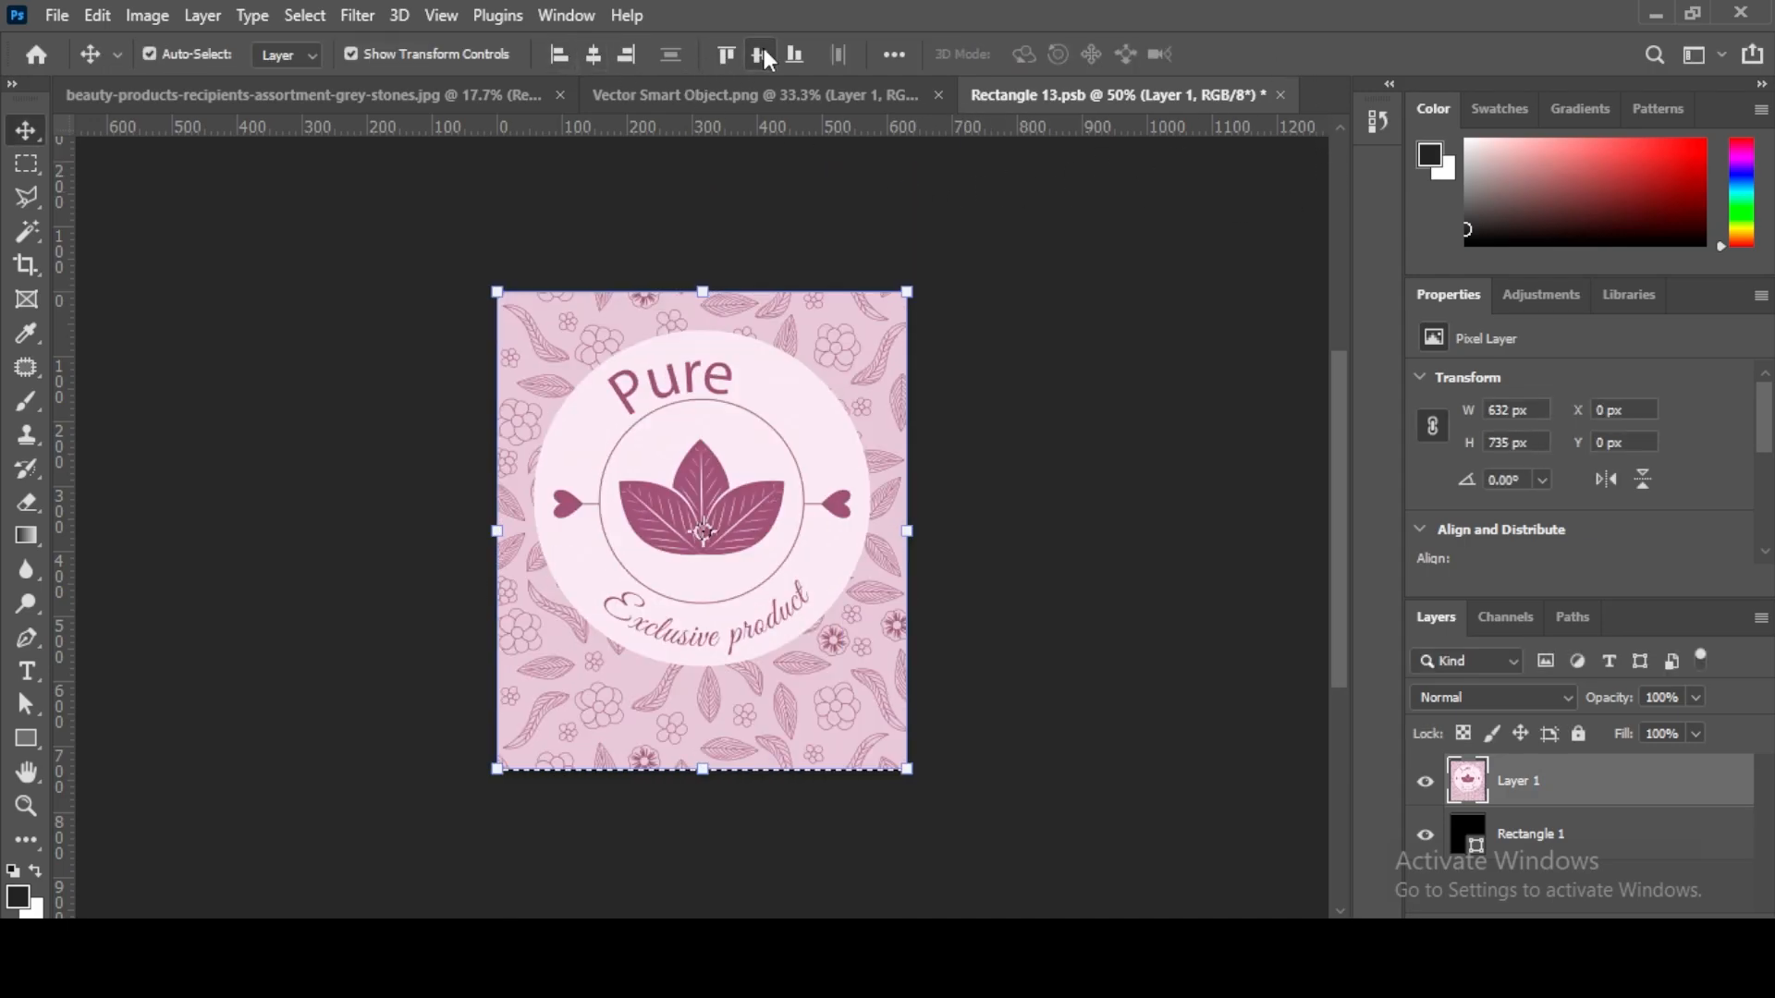
key("ctrl+d")
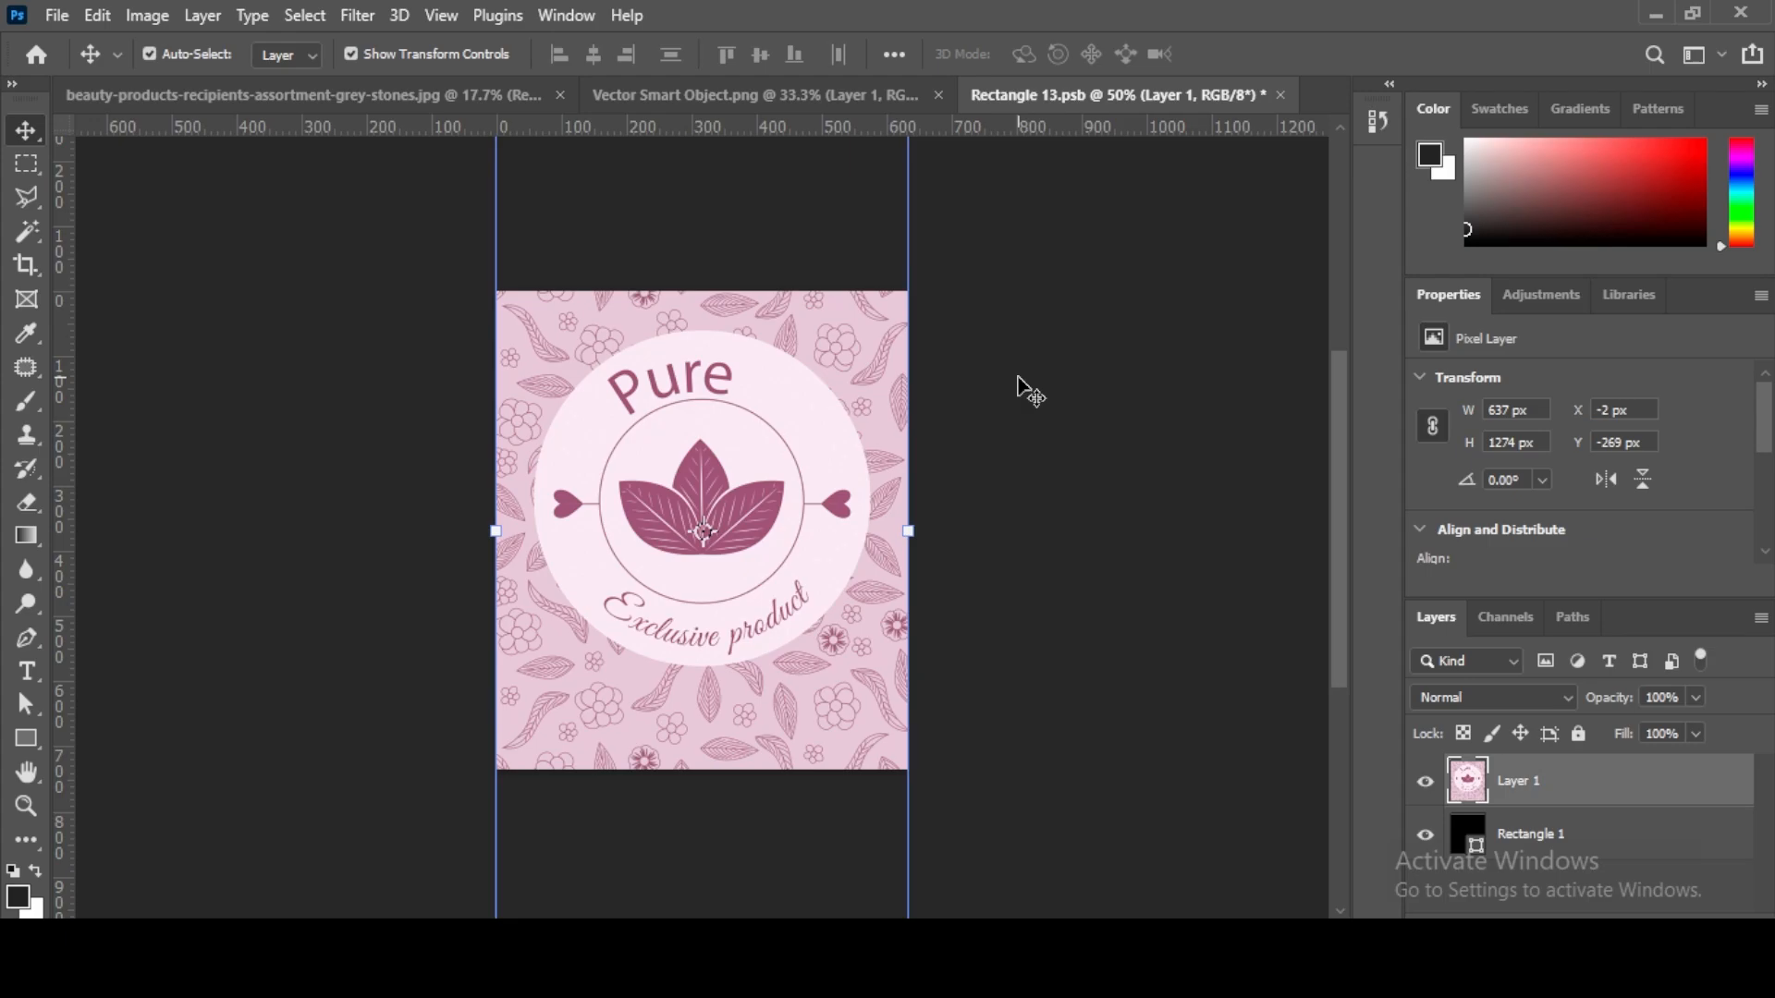
key("shift+Down")
key("shift+Down")
key("shift+Down")
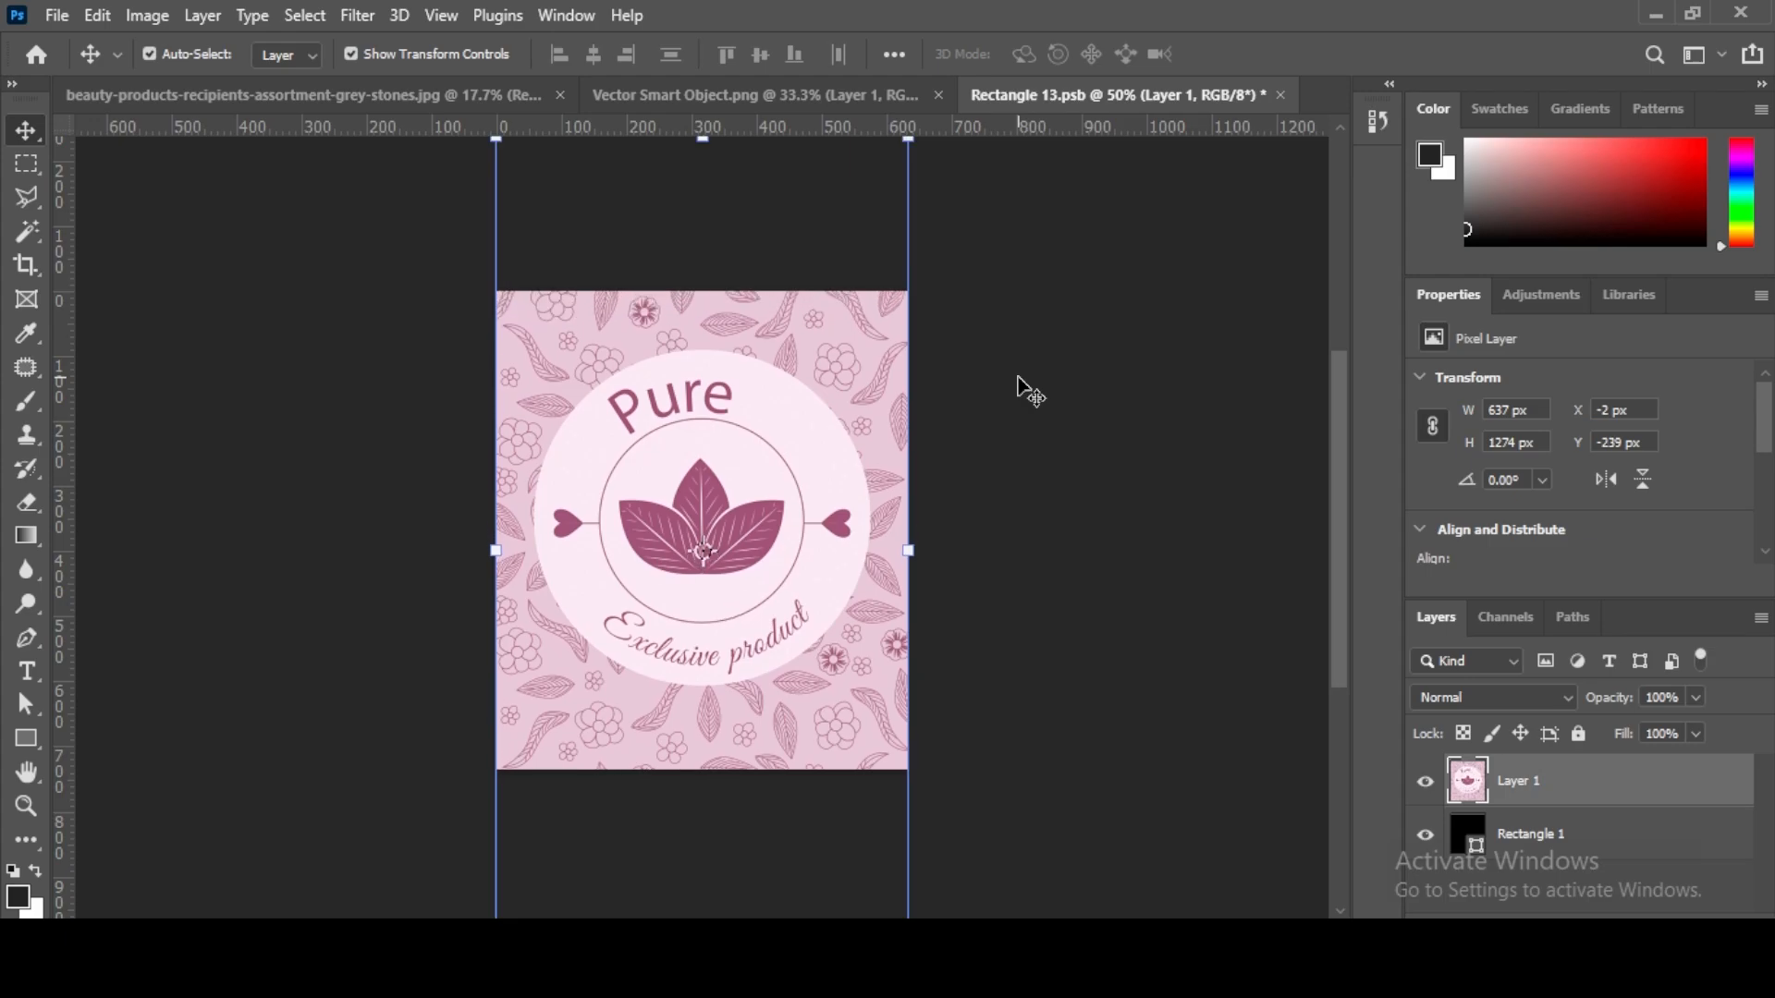
key("shift+Down")
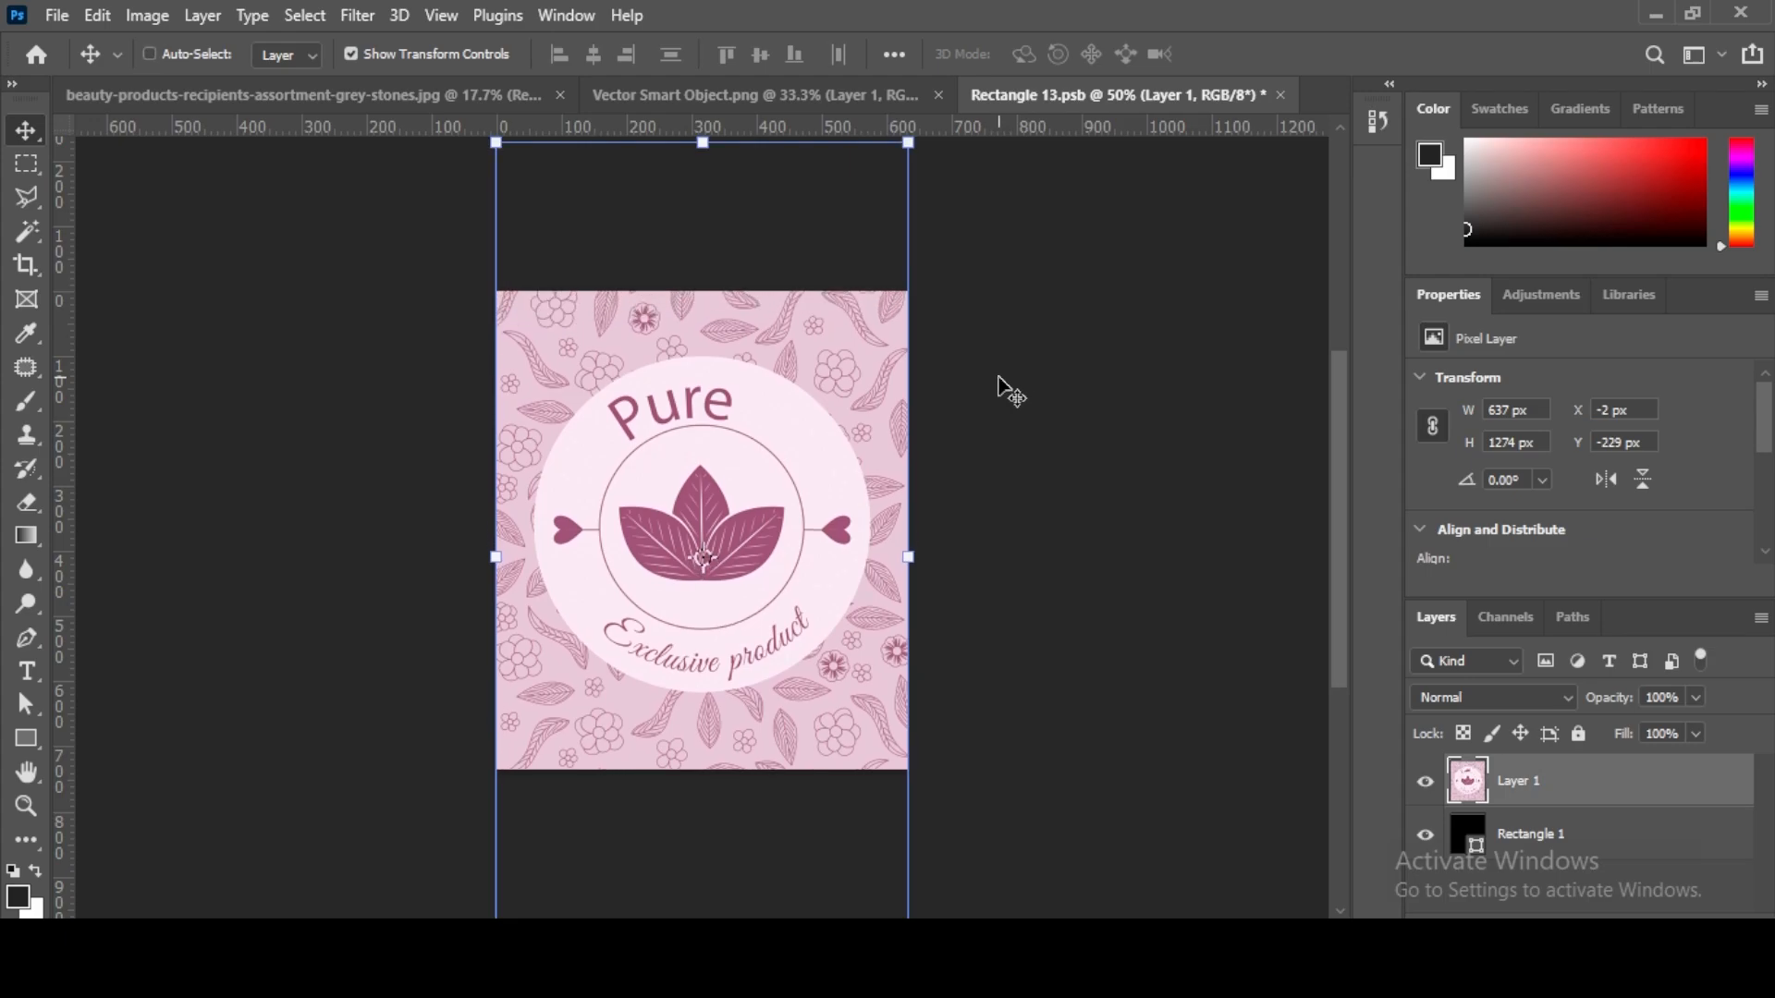
Step: Save the smart object contents and return to the beauty-products-recipients-assortment-grey-stones.jpg document with nothing selected
key("ctrl+s")
left_click(298, 97)
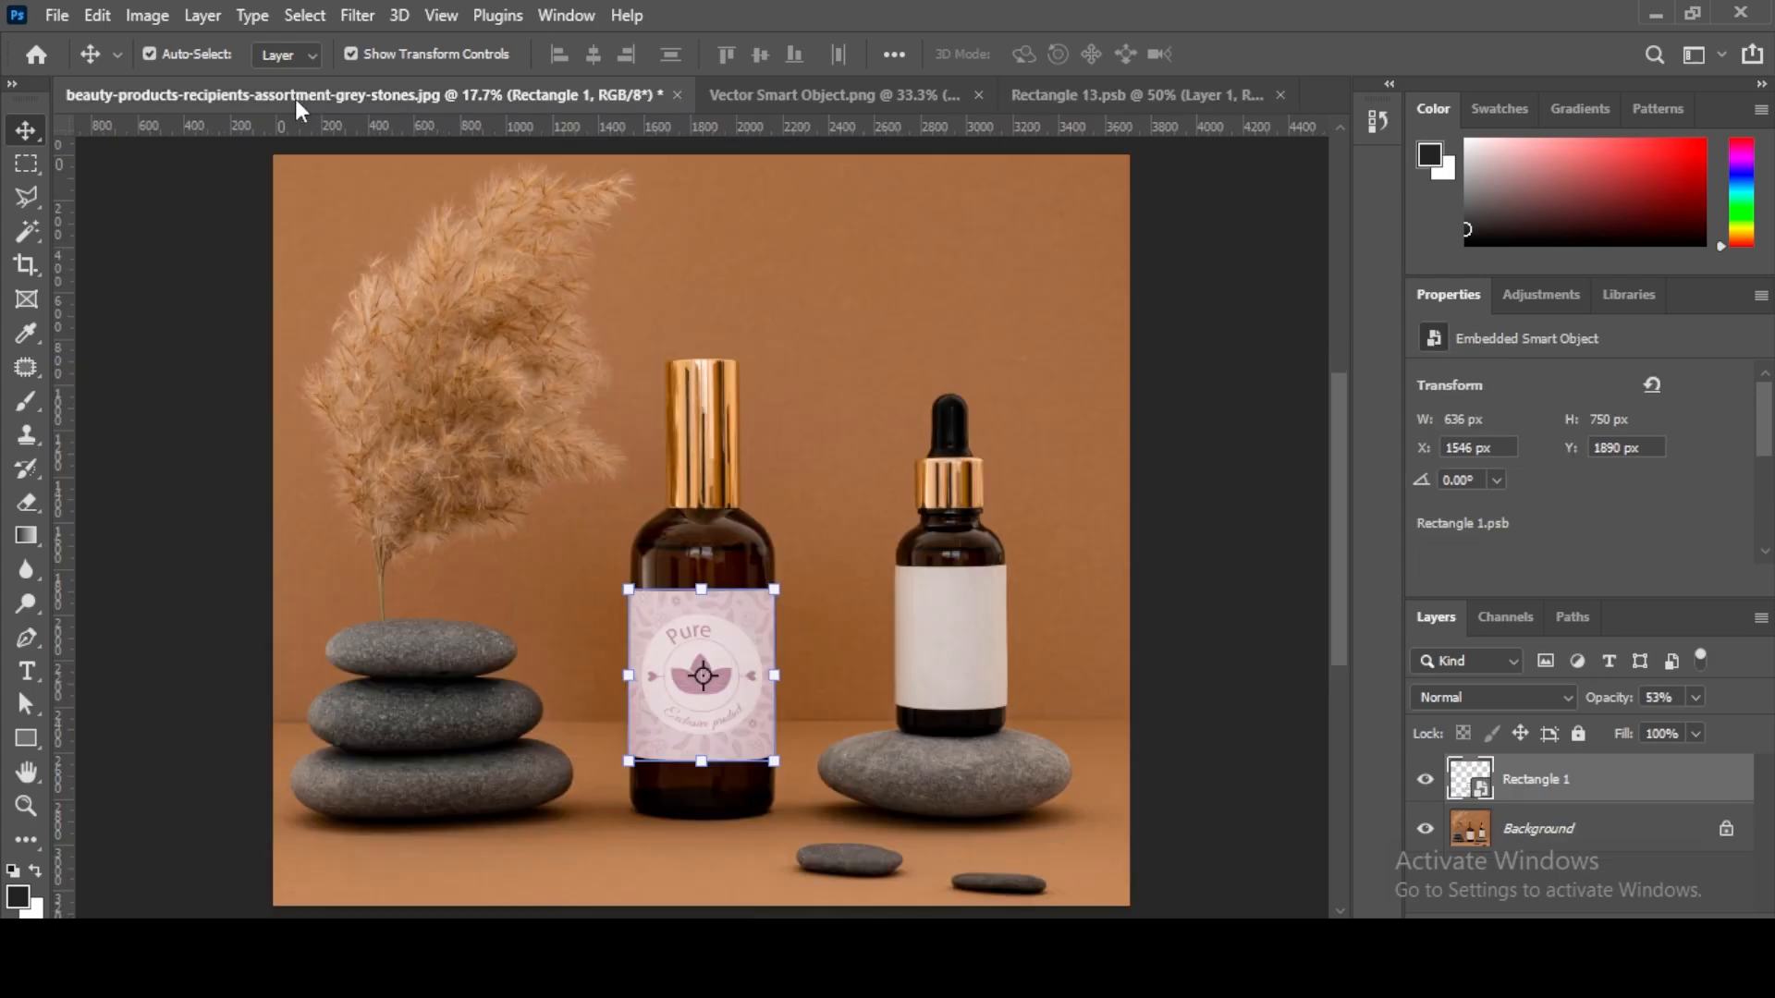
left_click(850, 702)
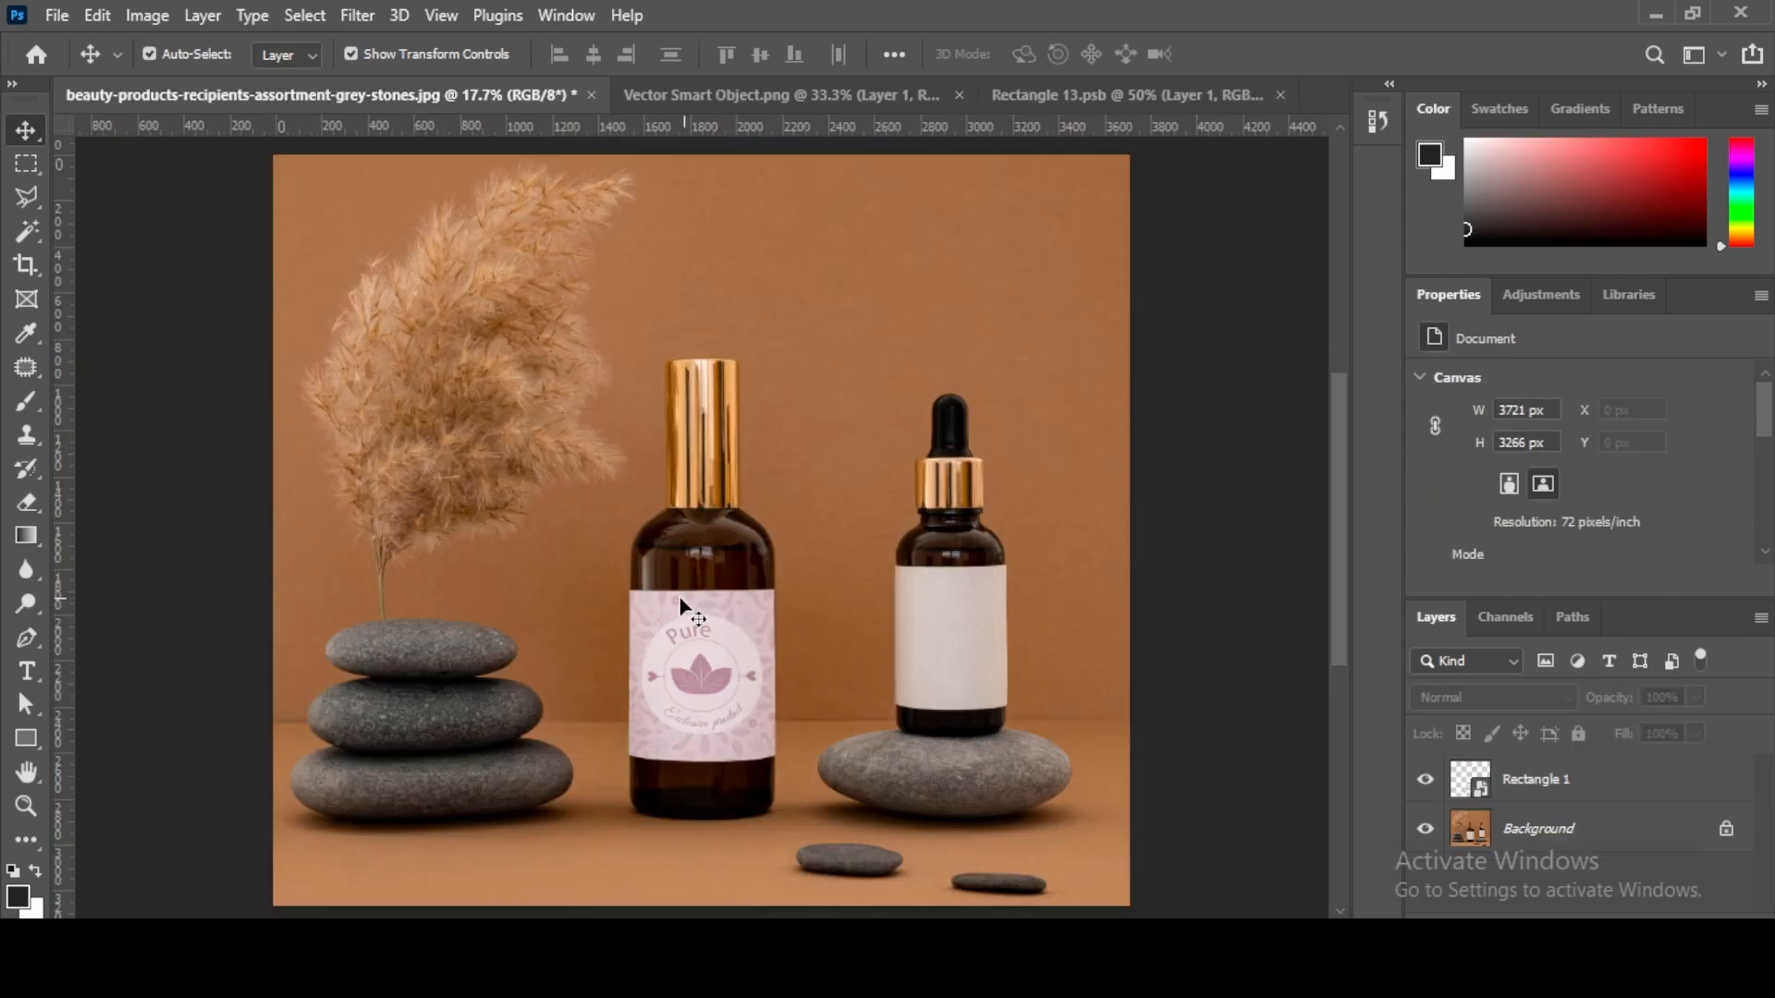
Step: Add a Curves adjustment clipped to the Rectangle 1 label layer and pull the curve down to darken the label
left_click(736, 658)
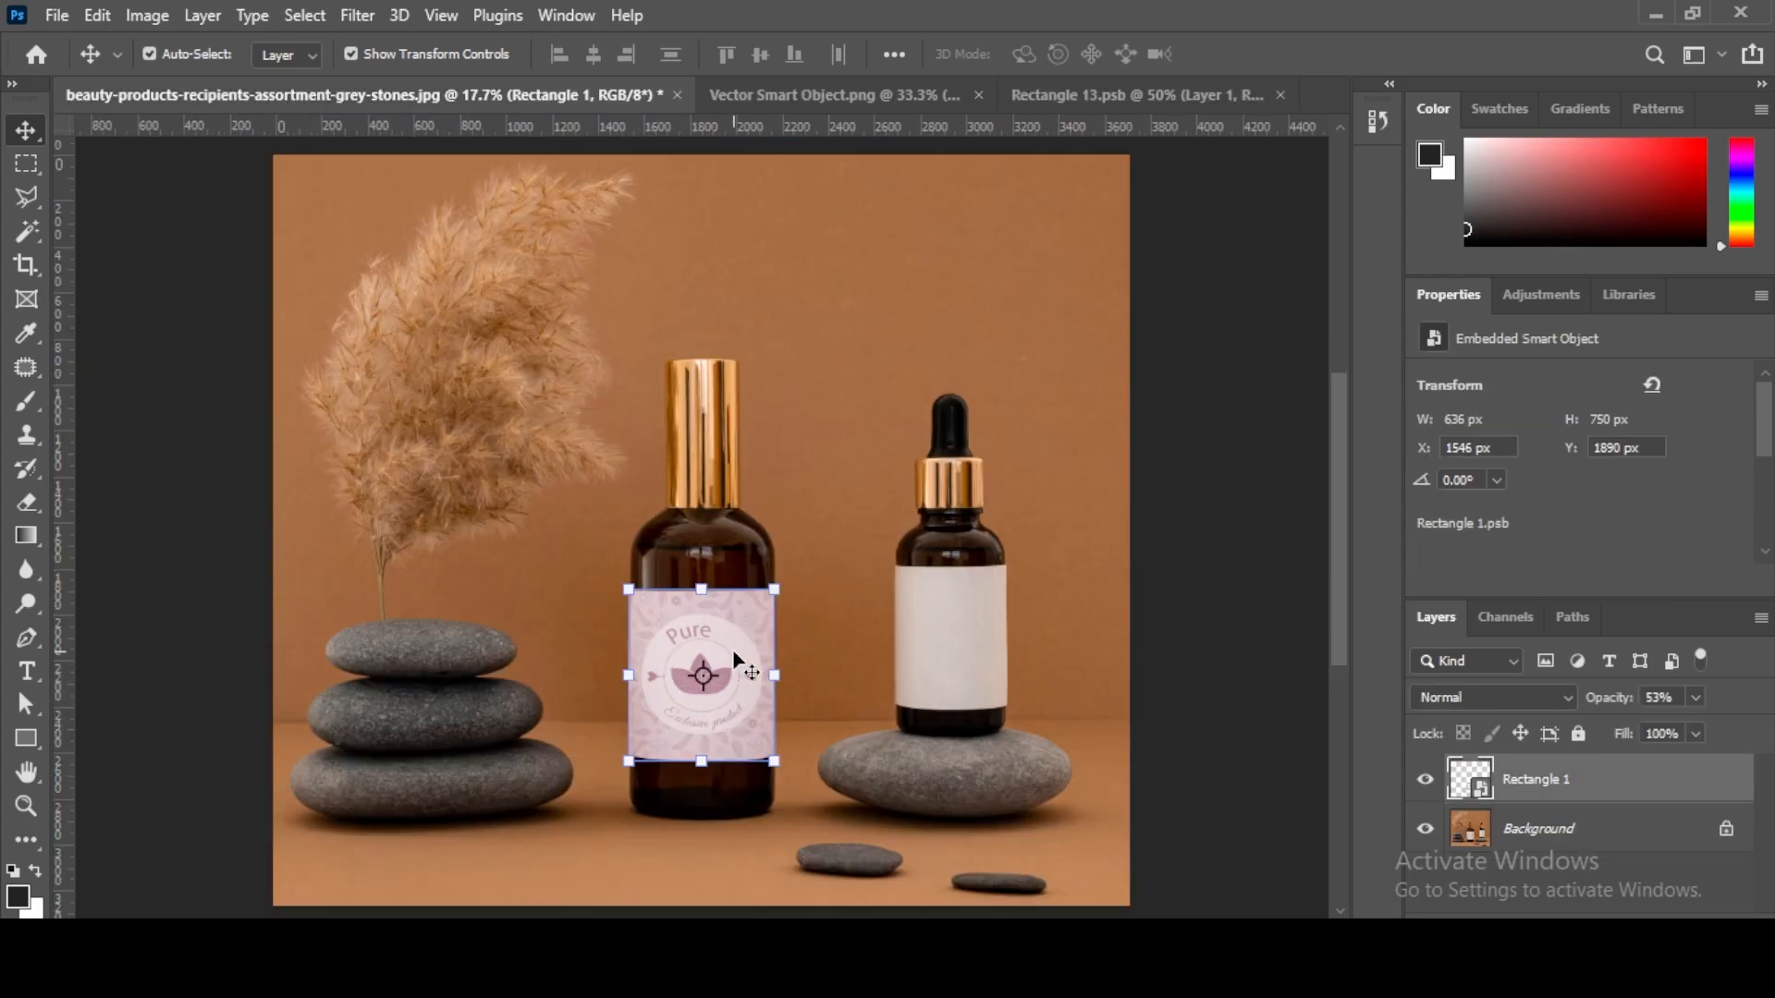
left_click(1624, 911)
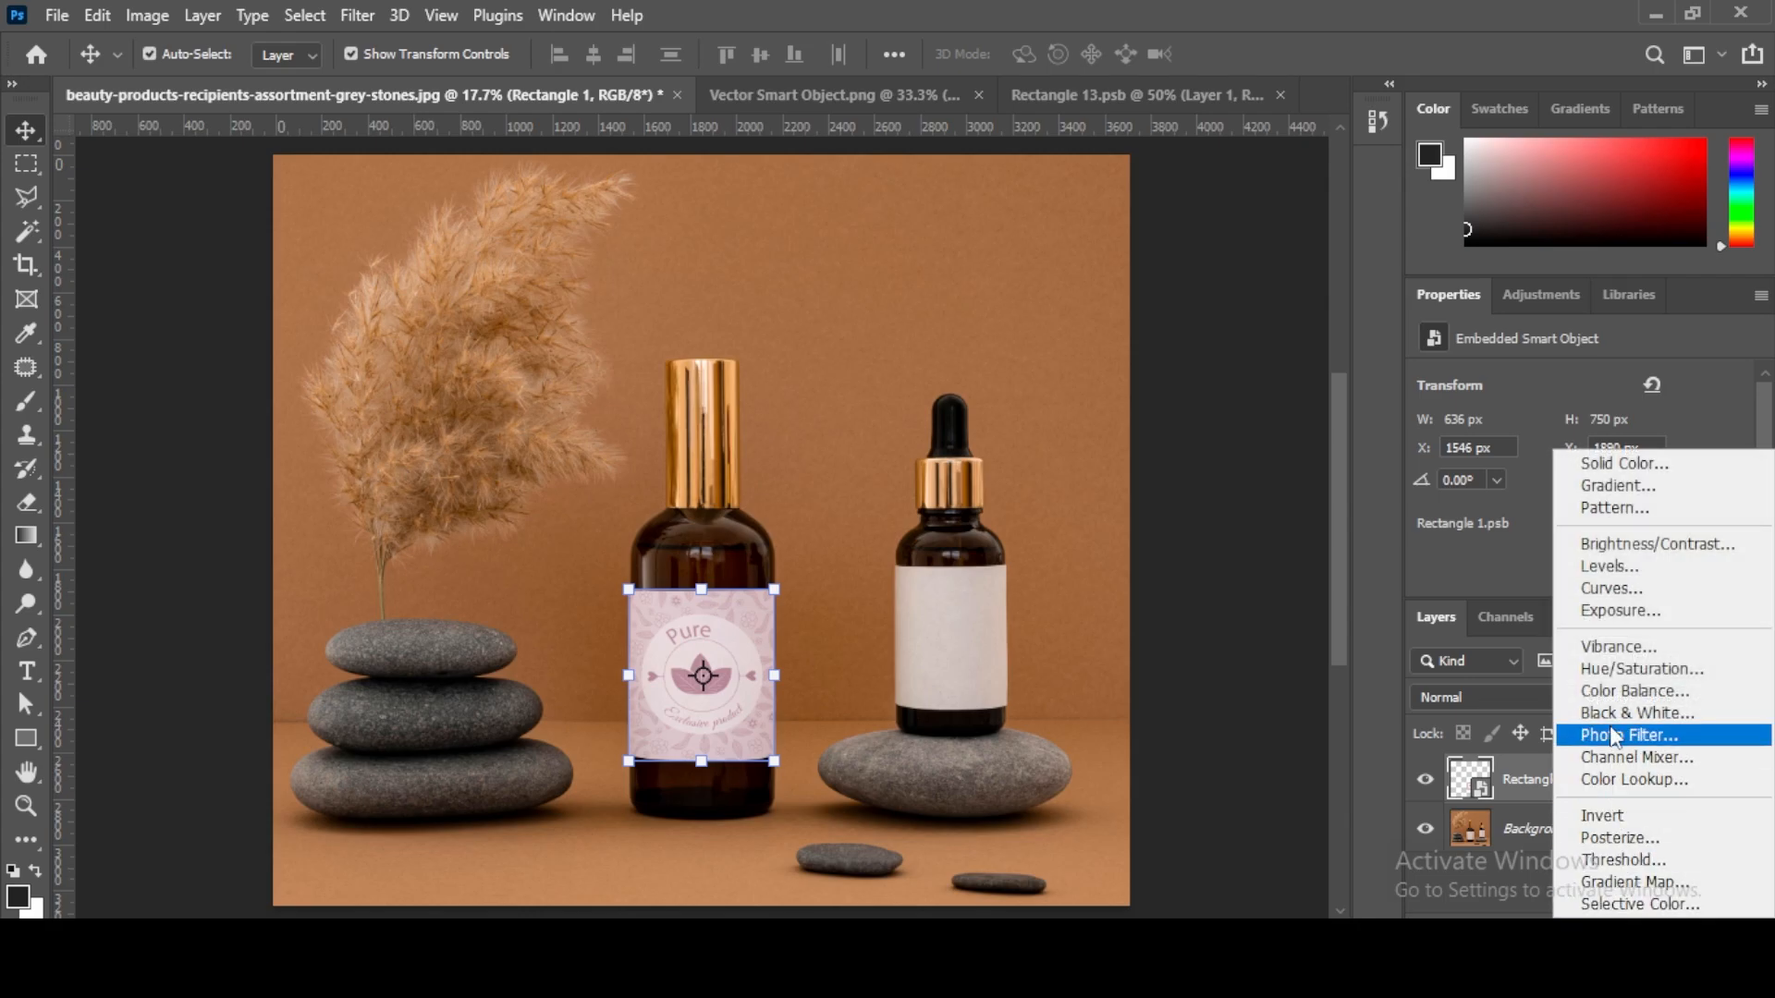
left_click(1629, 589)
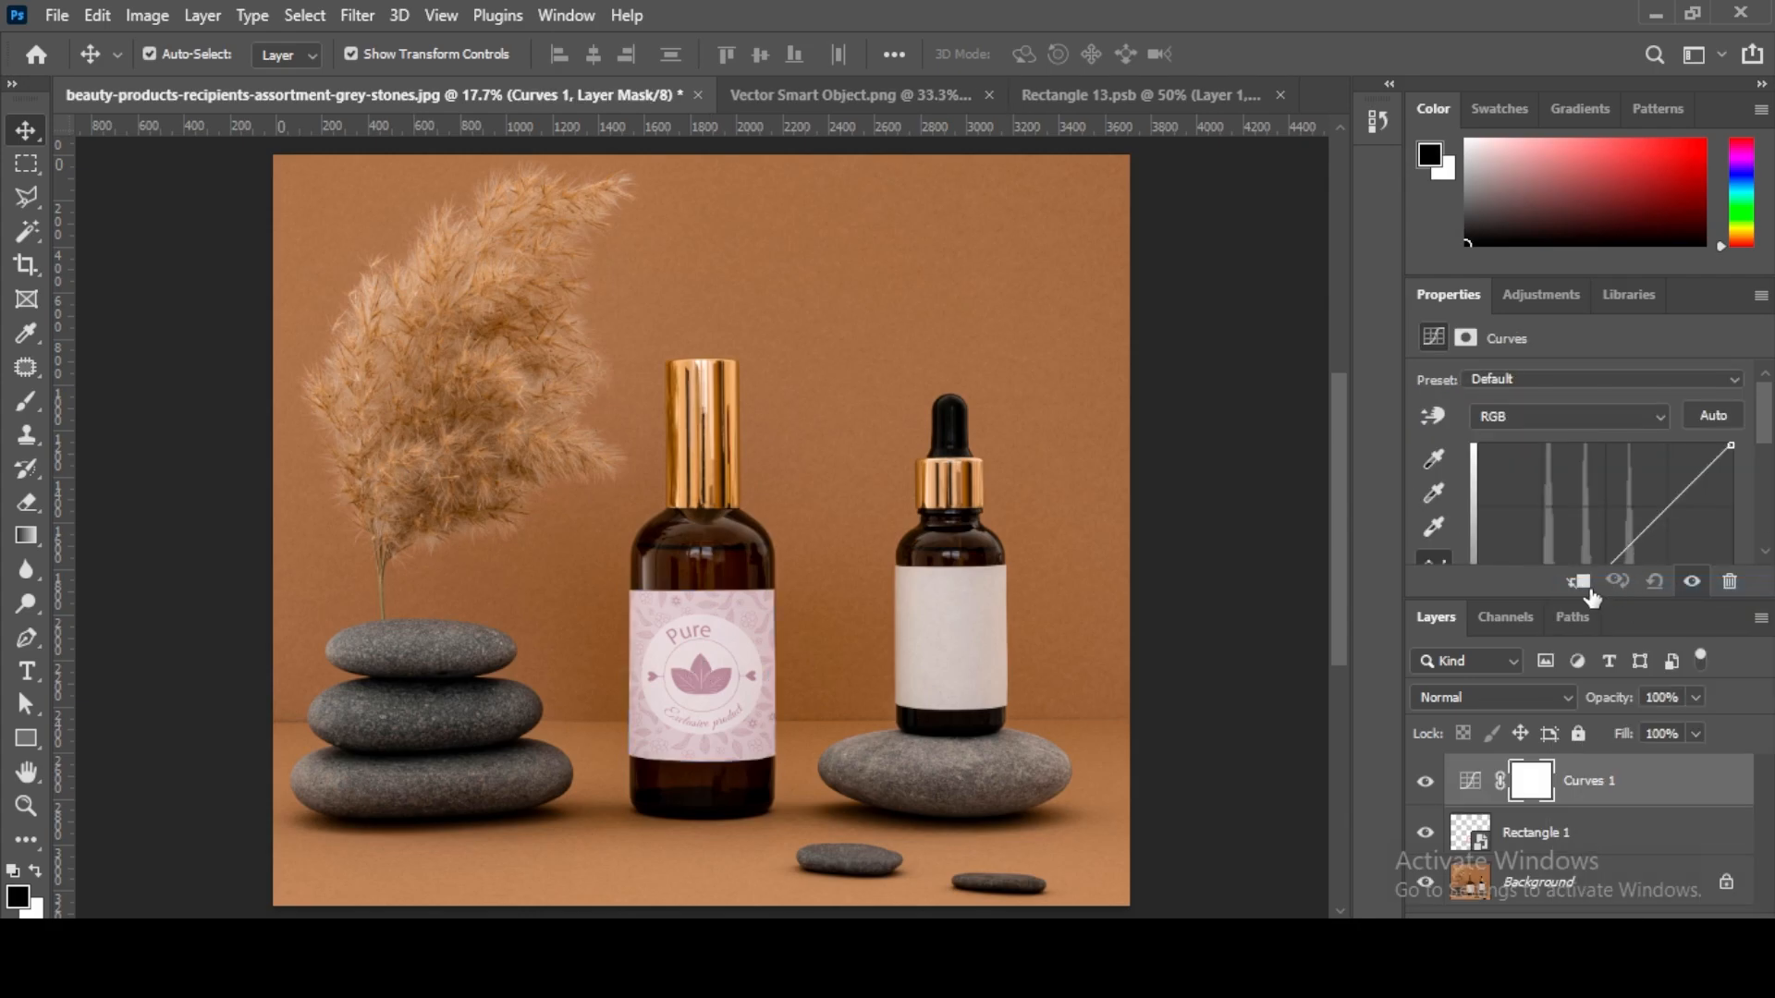
left_click(1578, 582)
scroll(1734, 467, "down", 3)
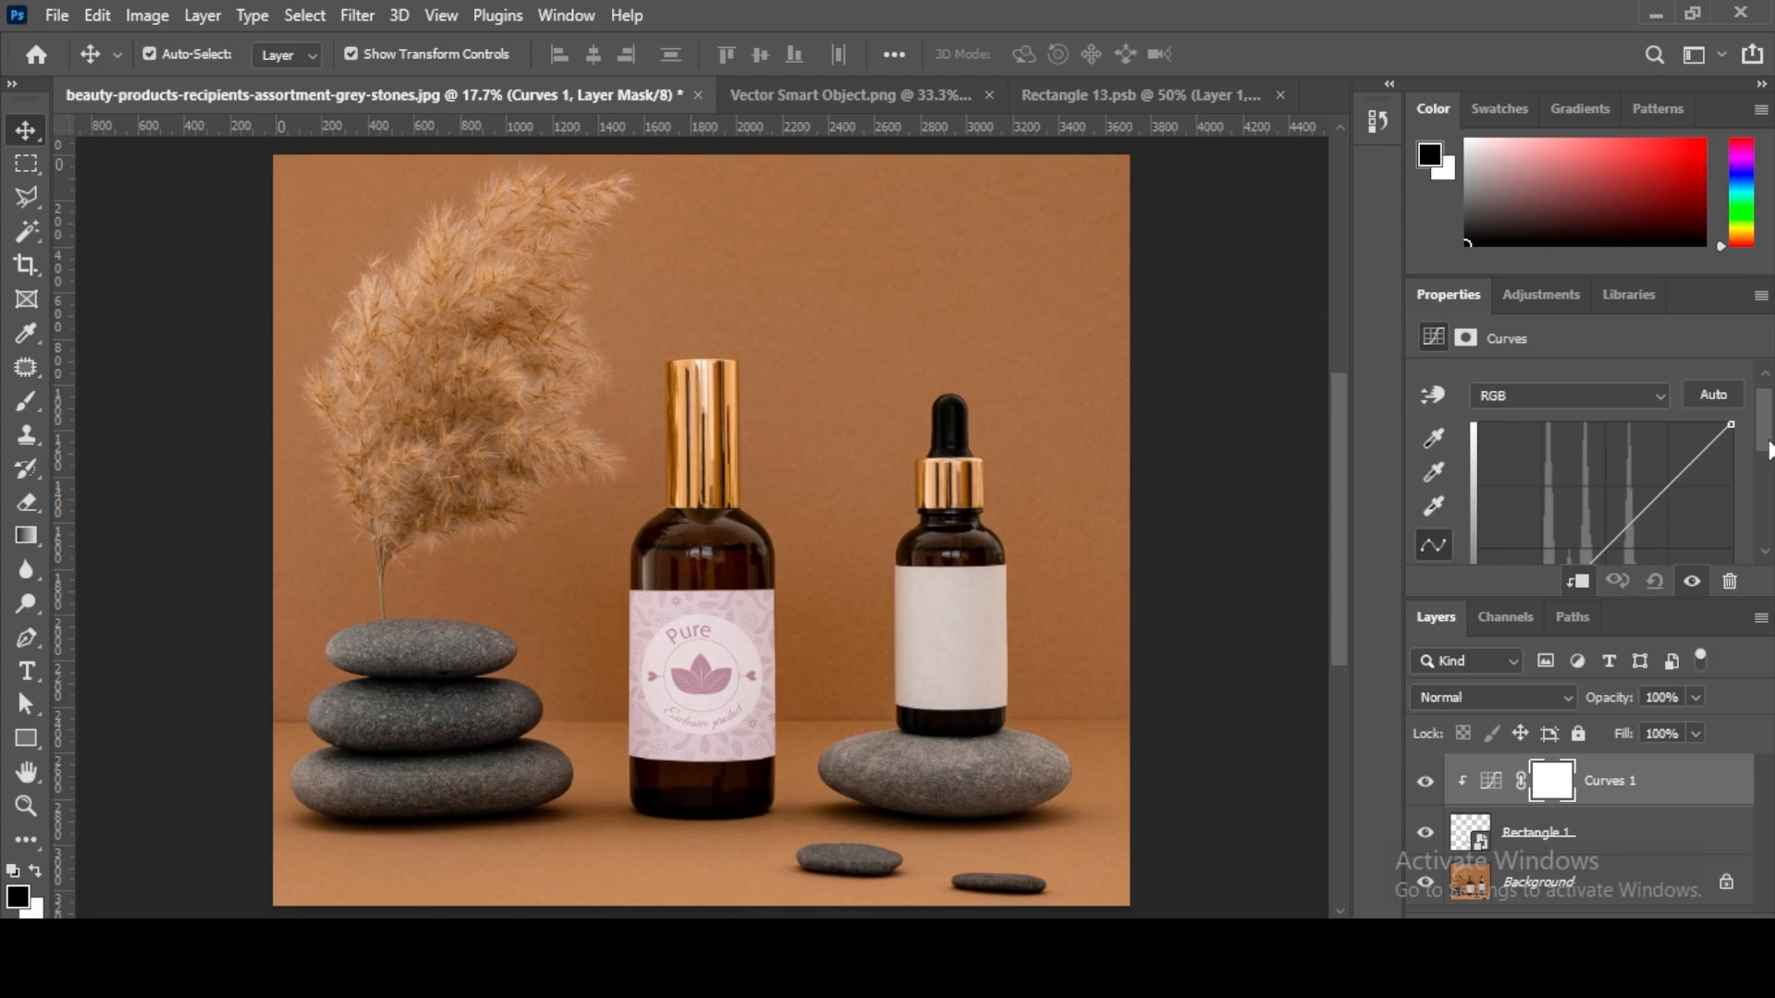
left_click_drag(1611, 440, 1652, 498)
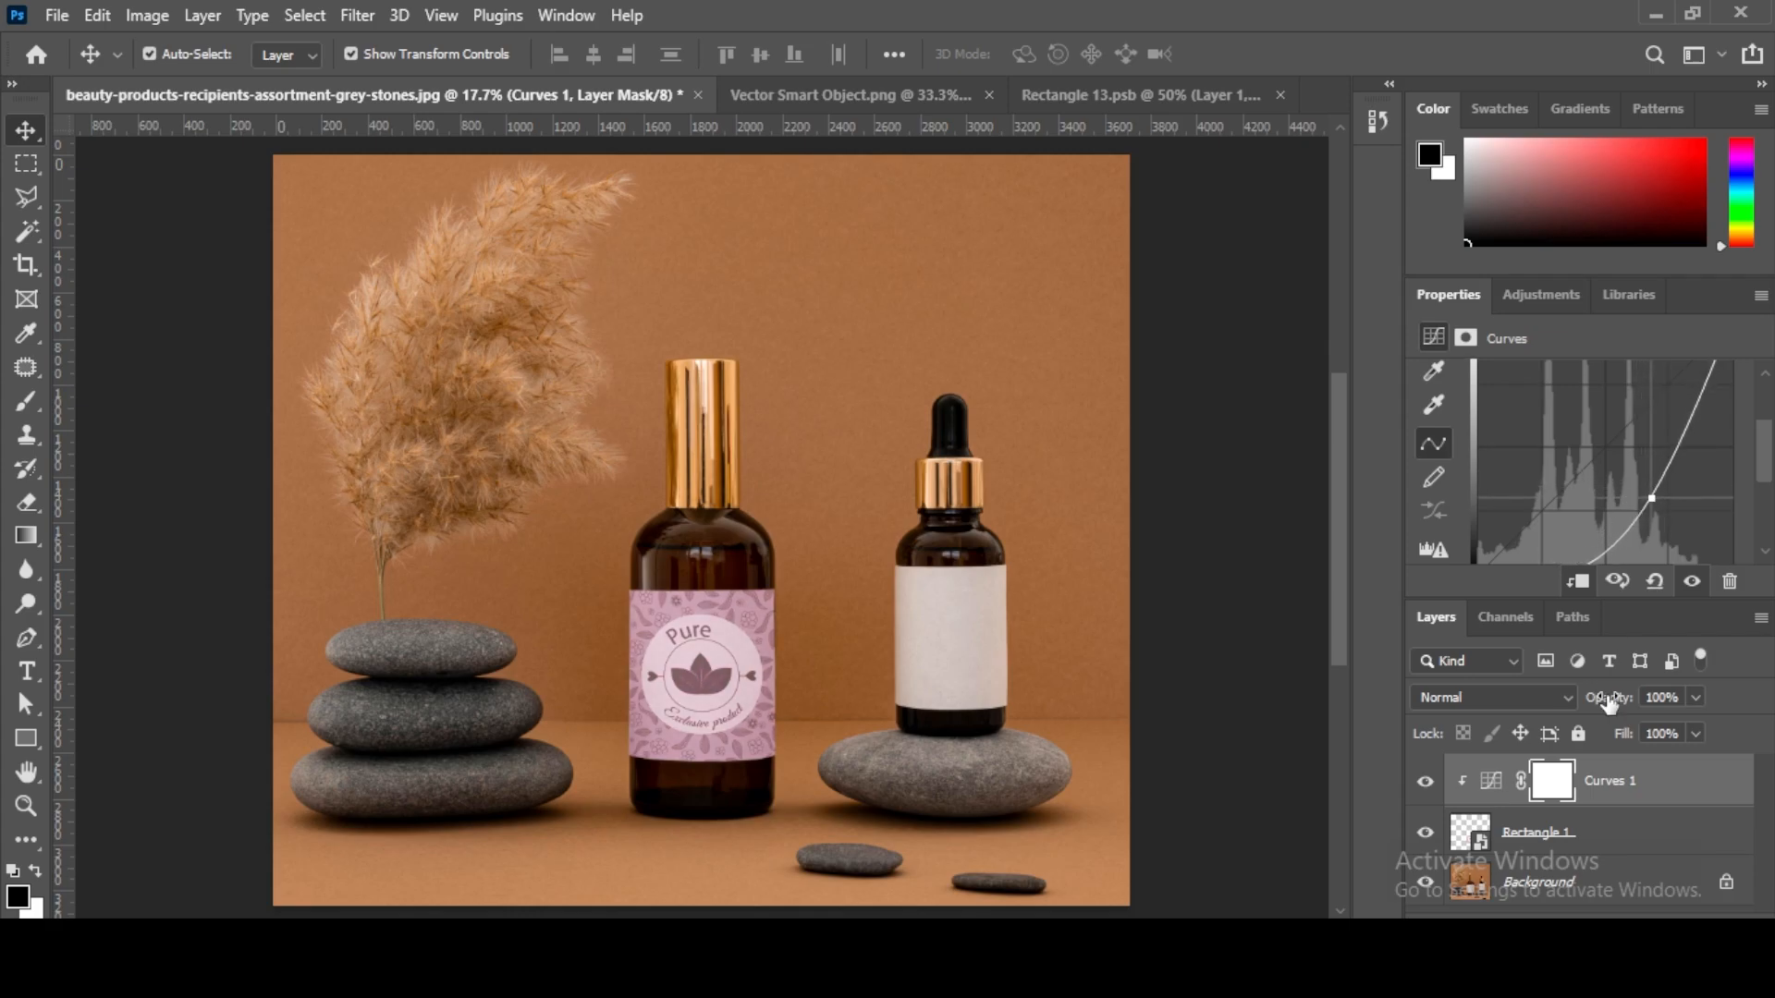
Step: Add a Hue/Saturation adjustment clipped to the label, shifting the hue to +180 and raising the saturation to +35
left_click(1624, 915)
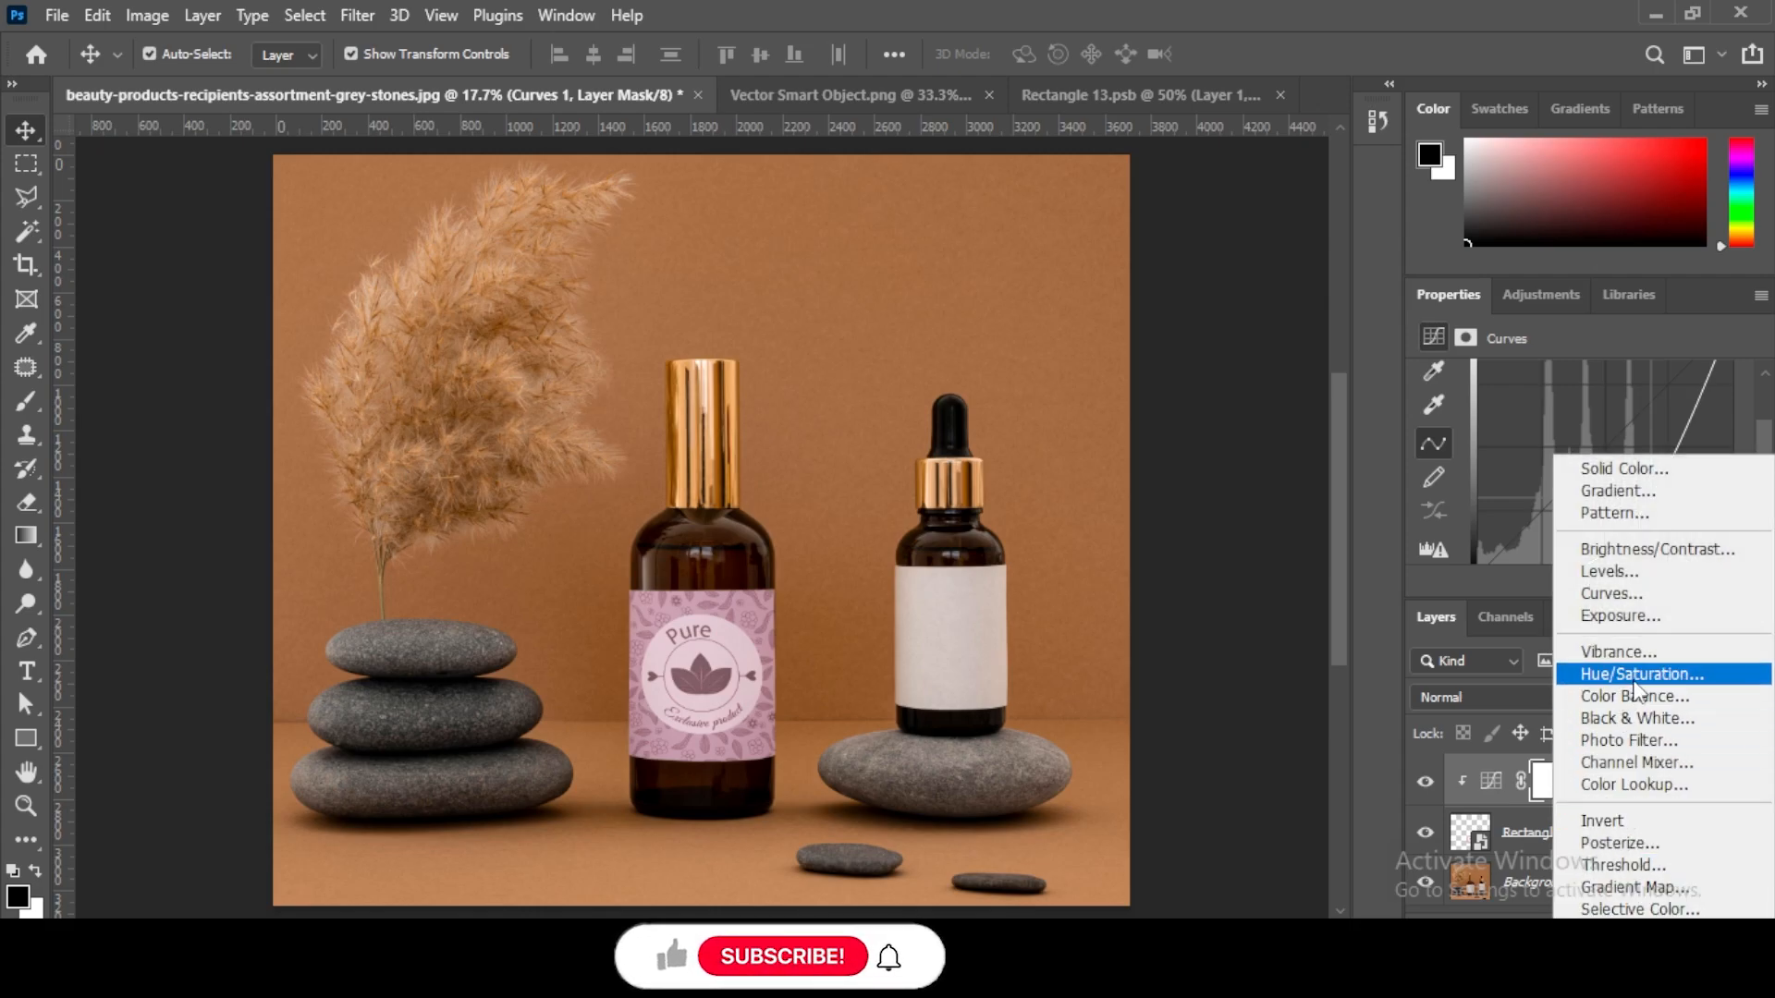
left_click(1632, 675)
left_click(1577, 582)
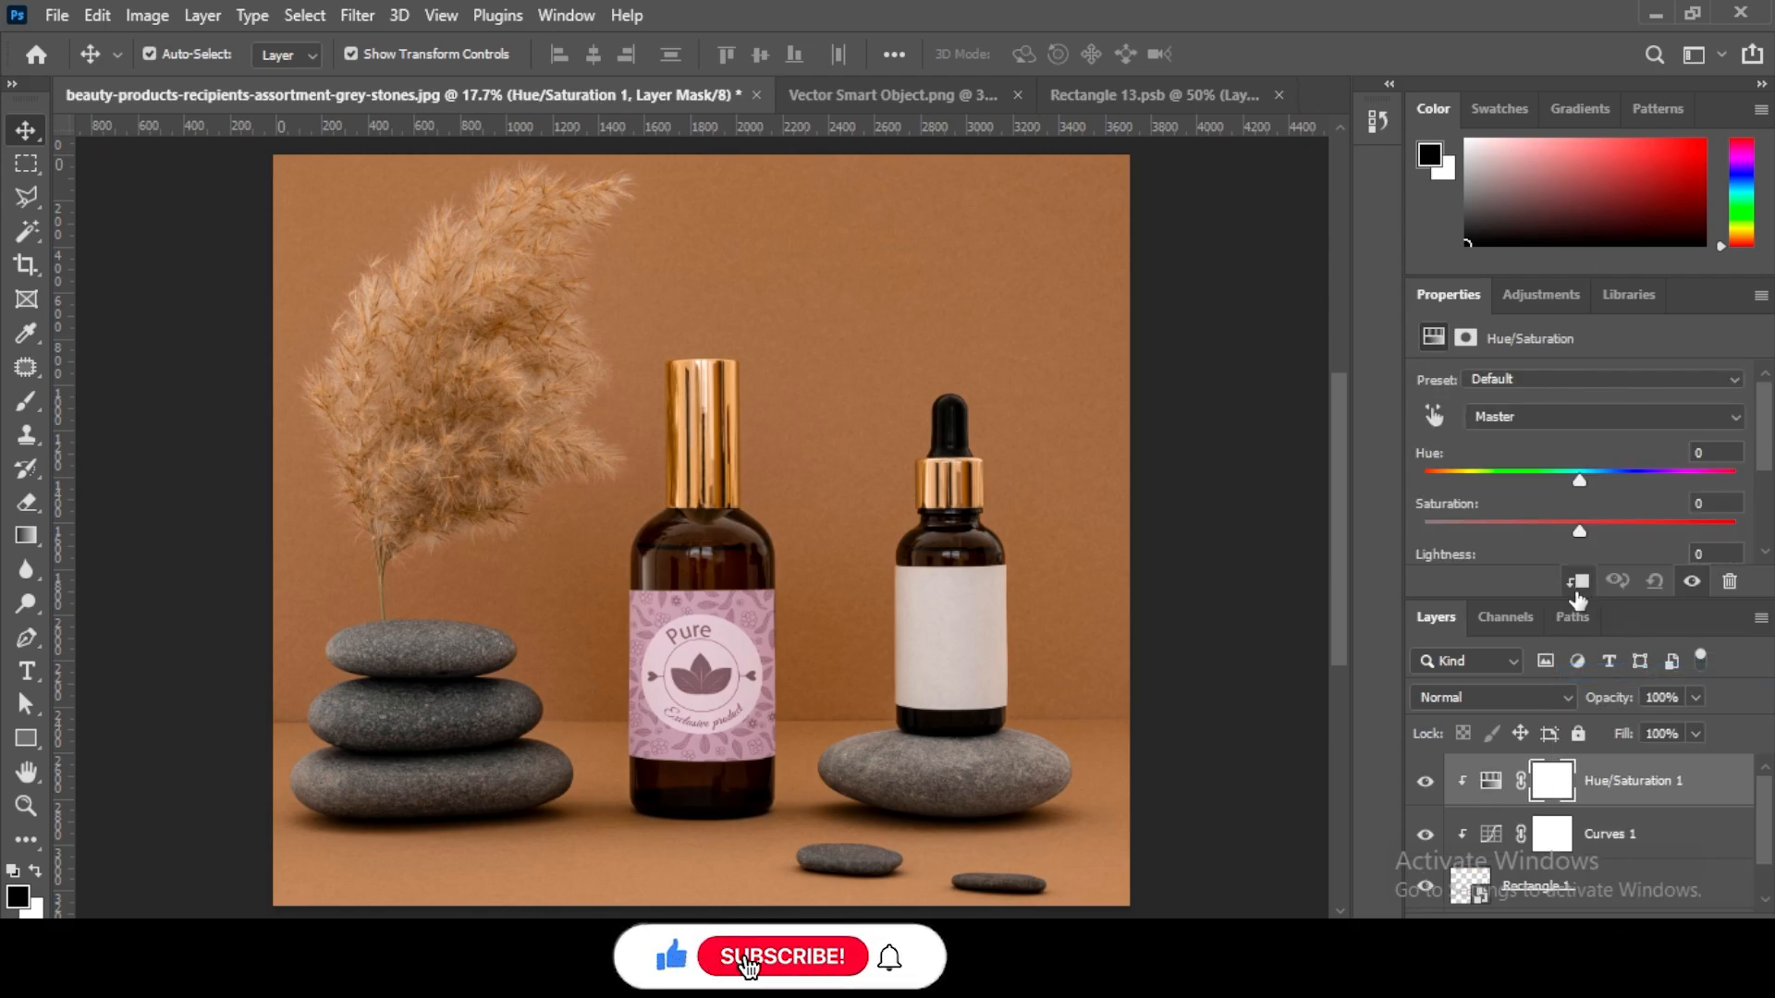
scroll(1583, 435, "down", 2)
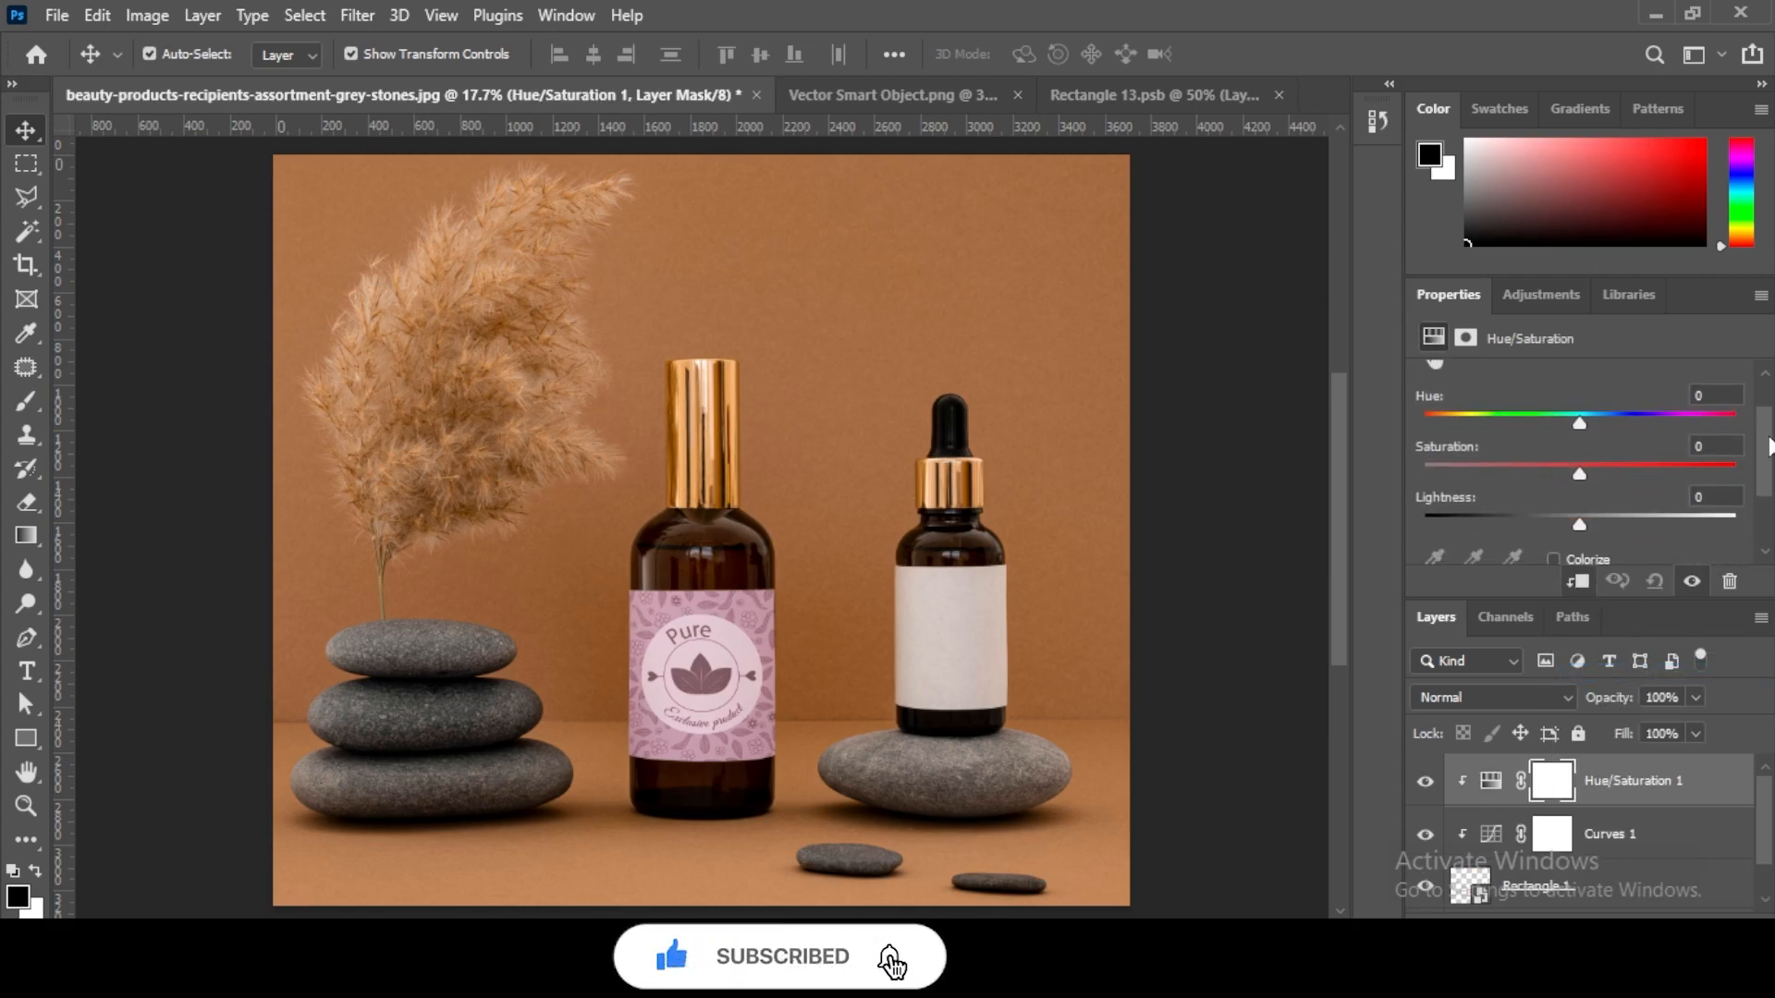
left_click_drag(1584, 412, 1732, 409)
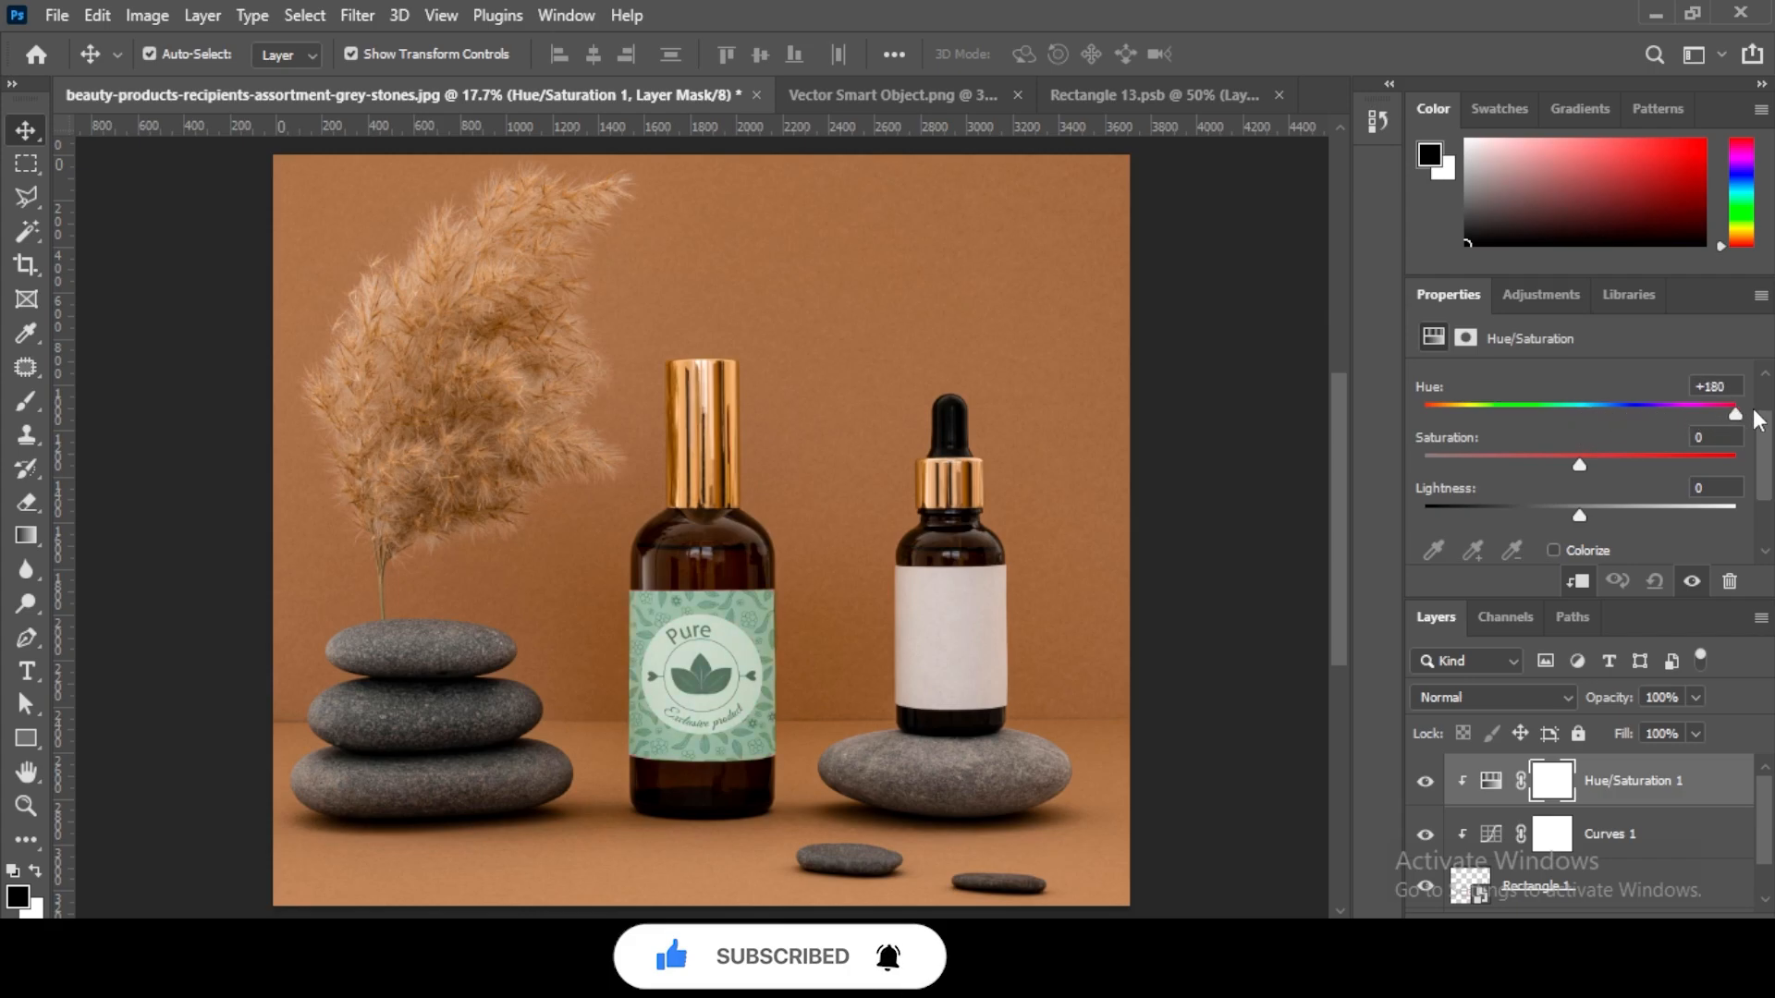
left_click_drag(1579, 464, 1638, 464)
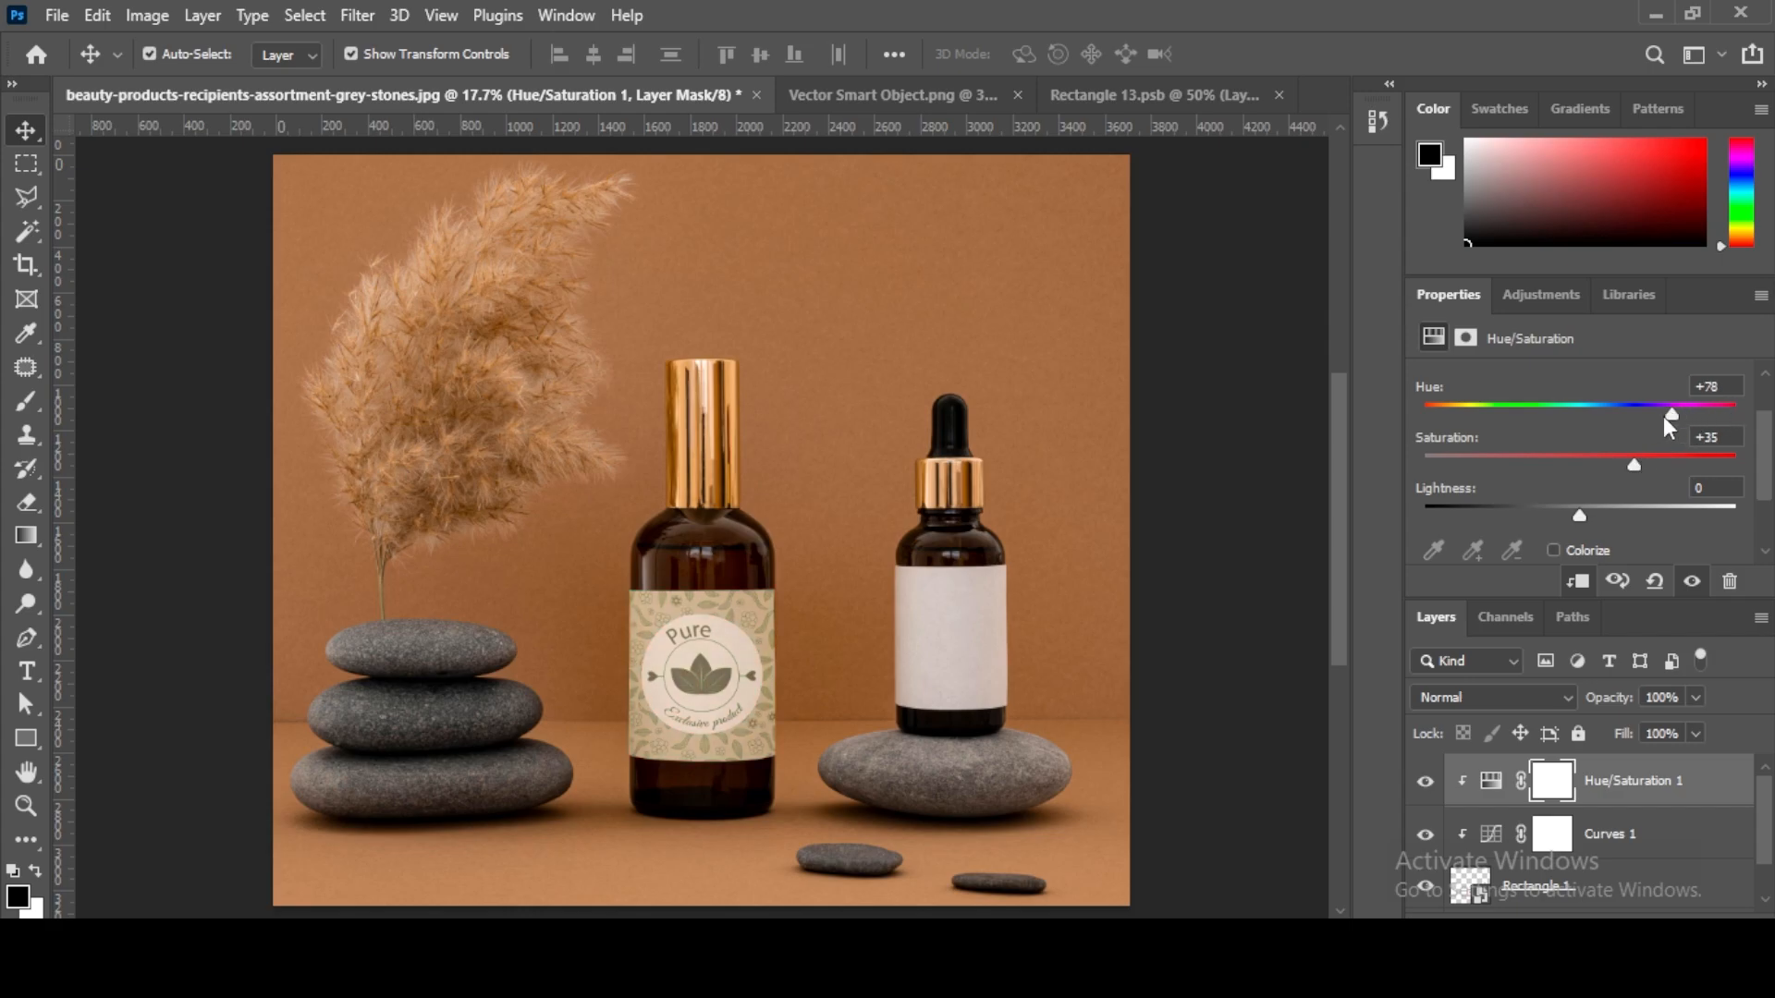
Step: Raise the label's saturation to +65, try hues of -110, -84 and +180, and settle on a hue of +133
left_click_drag(1671, 414, 1560, 443)
left_click_drag(1532, 442, 1469, 463)
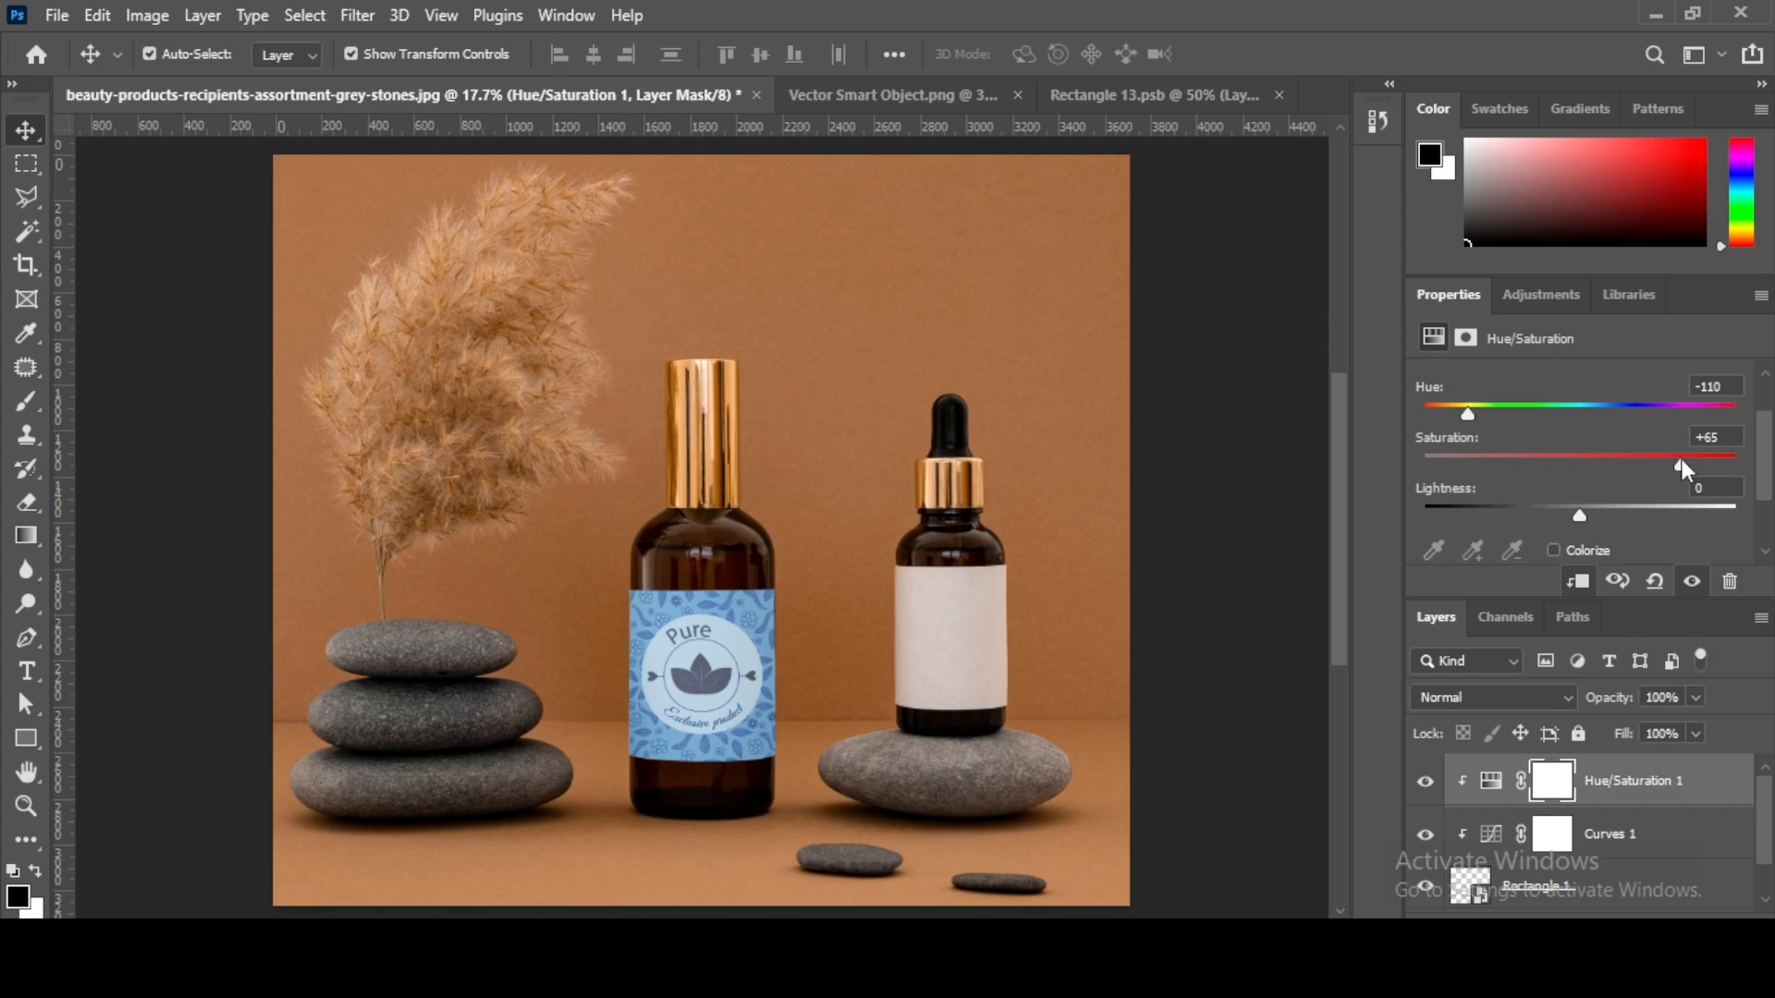
mouse_move(1468, 417)
left_mouse_down()
mouse_move(1433, 432)
mouse_move(1500, 427)
mouse_move(1487, 434)
left_mouse_up()
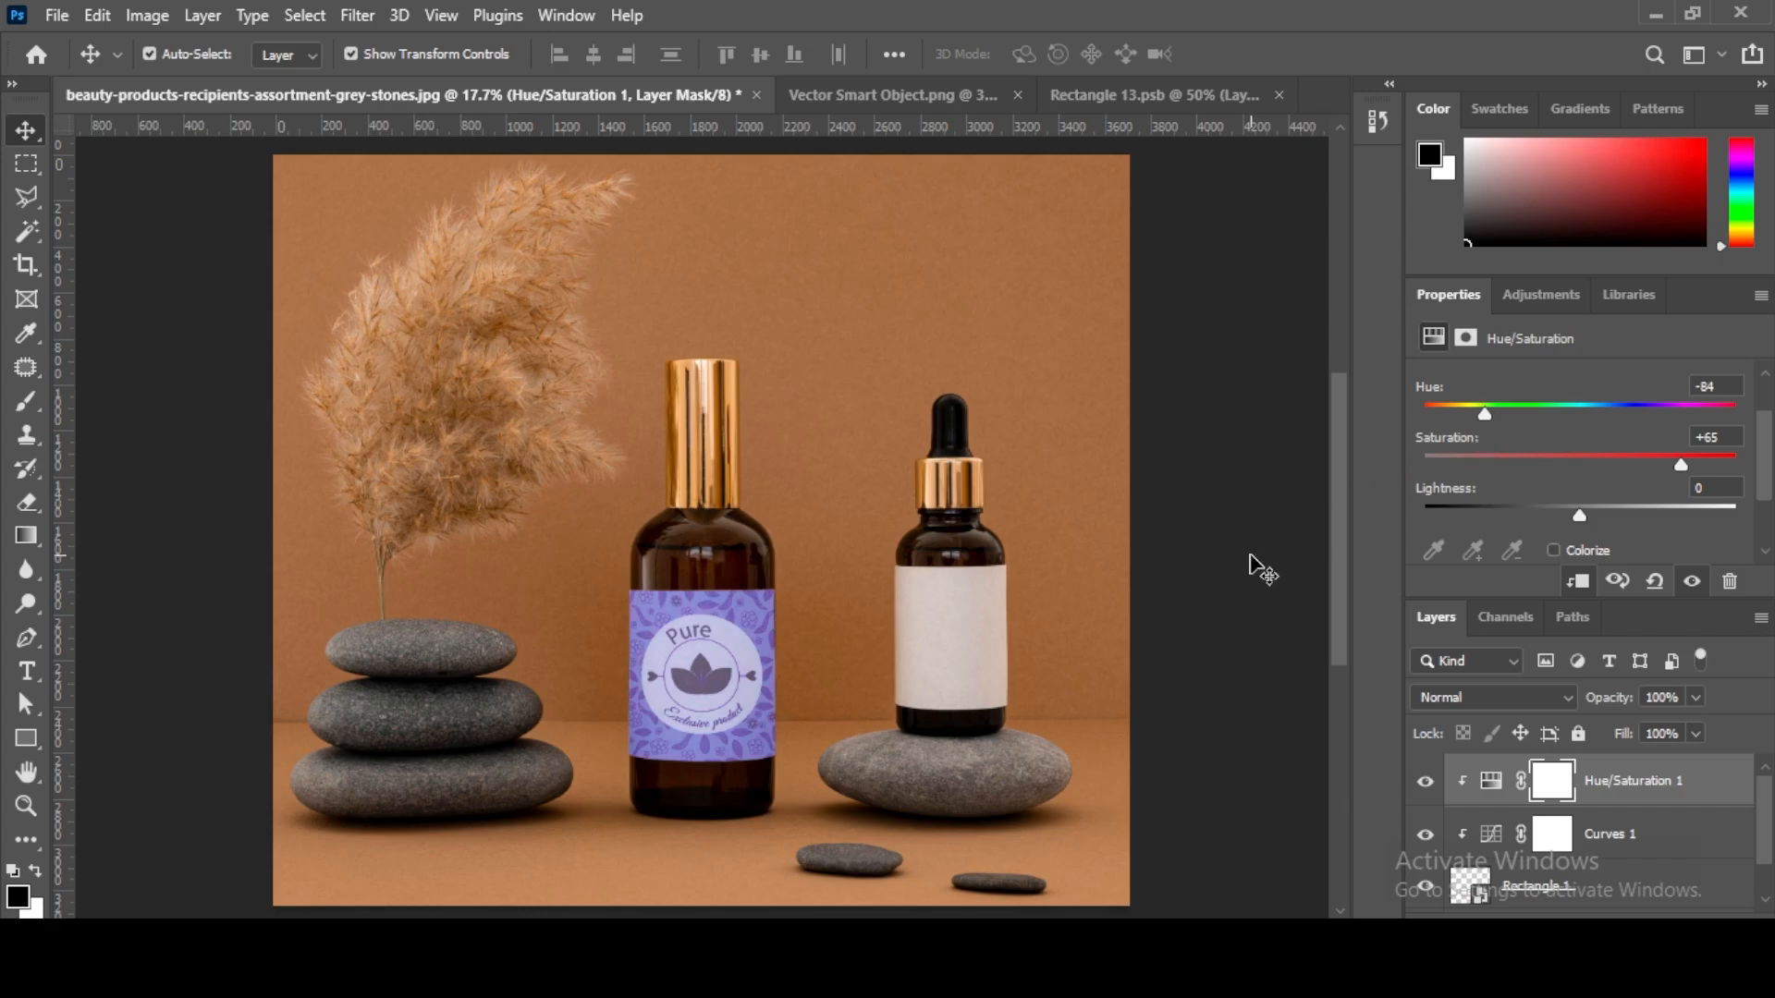
left_click_drag(1496, 417, 1730, 414)
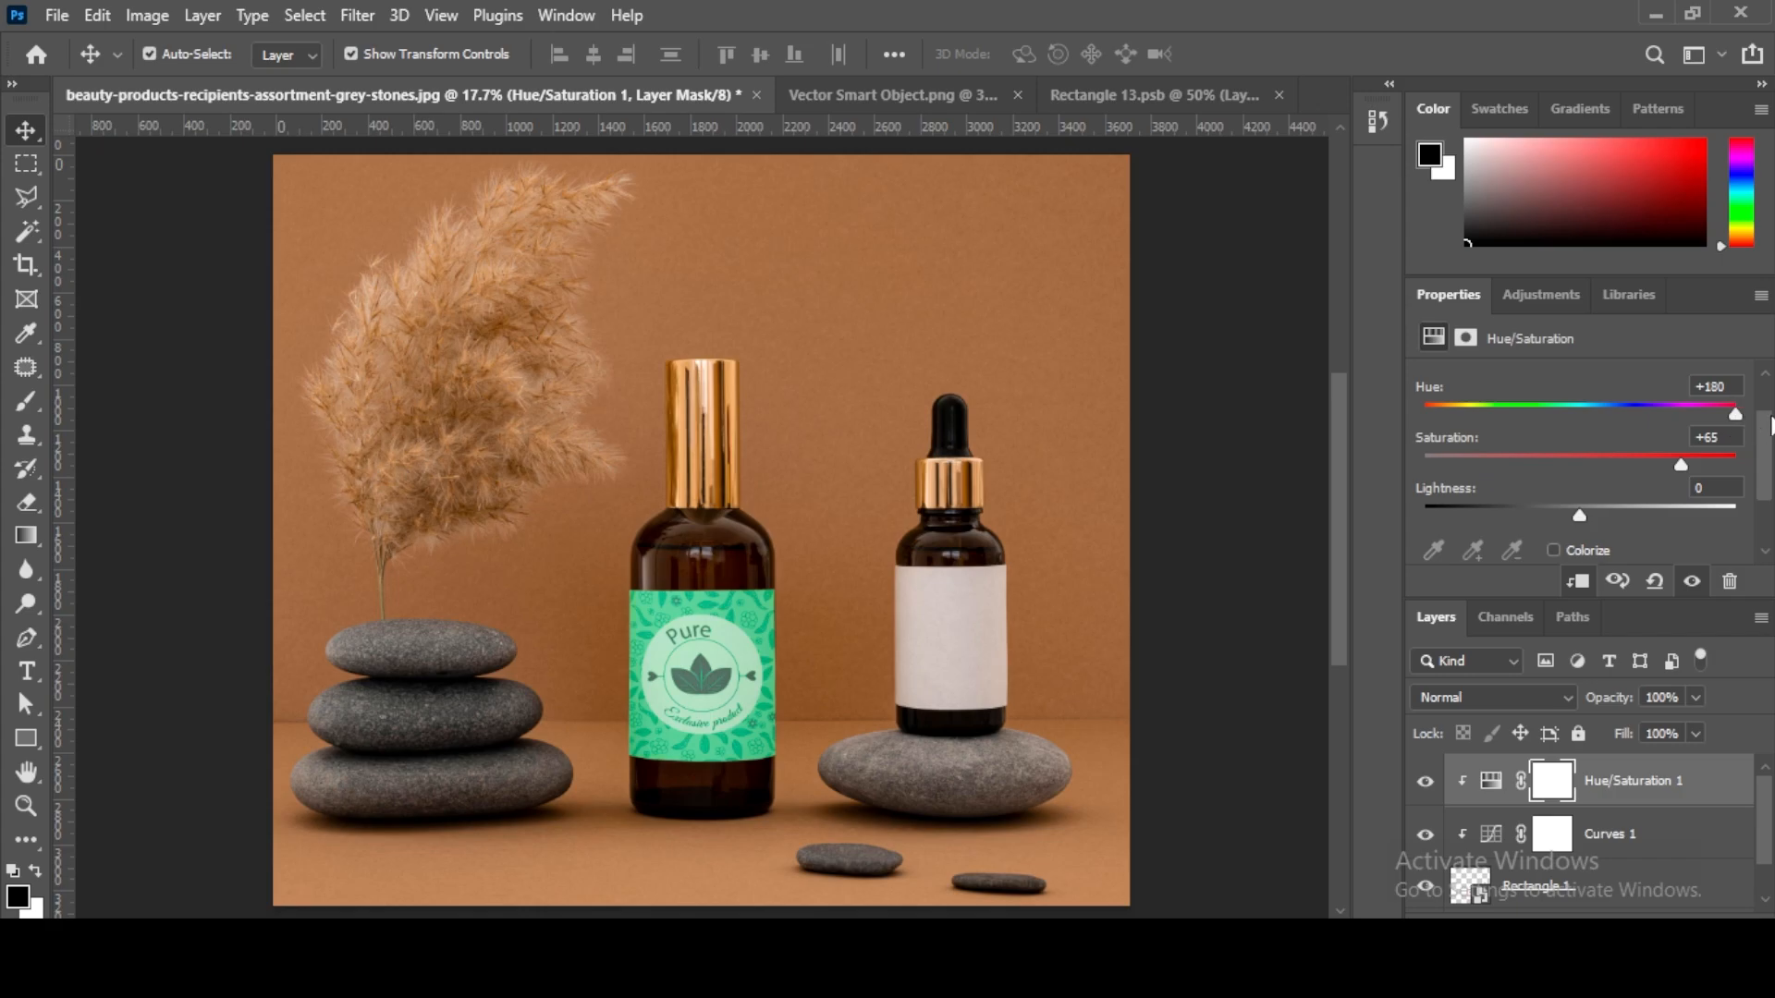
left_click_drag(1707, 427, 1706, 427)
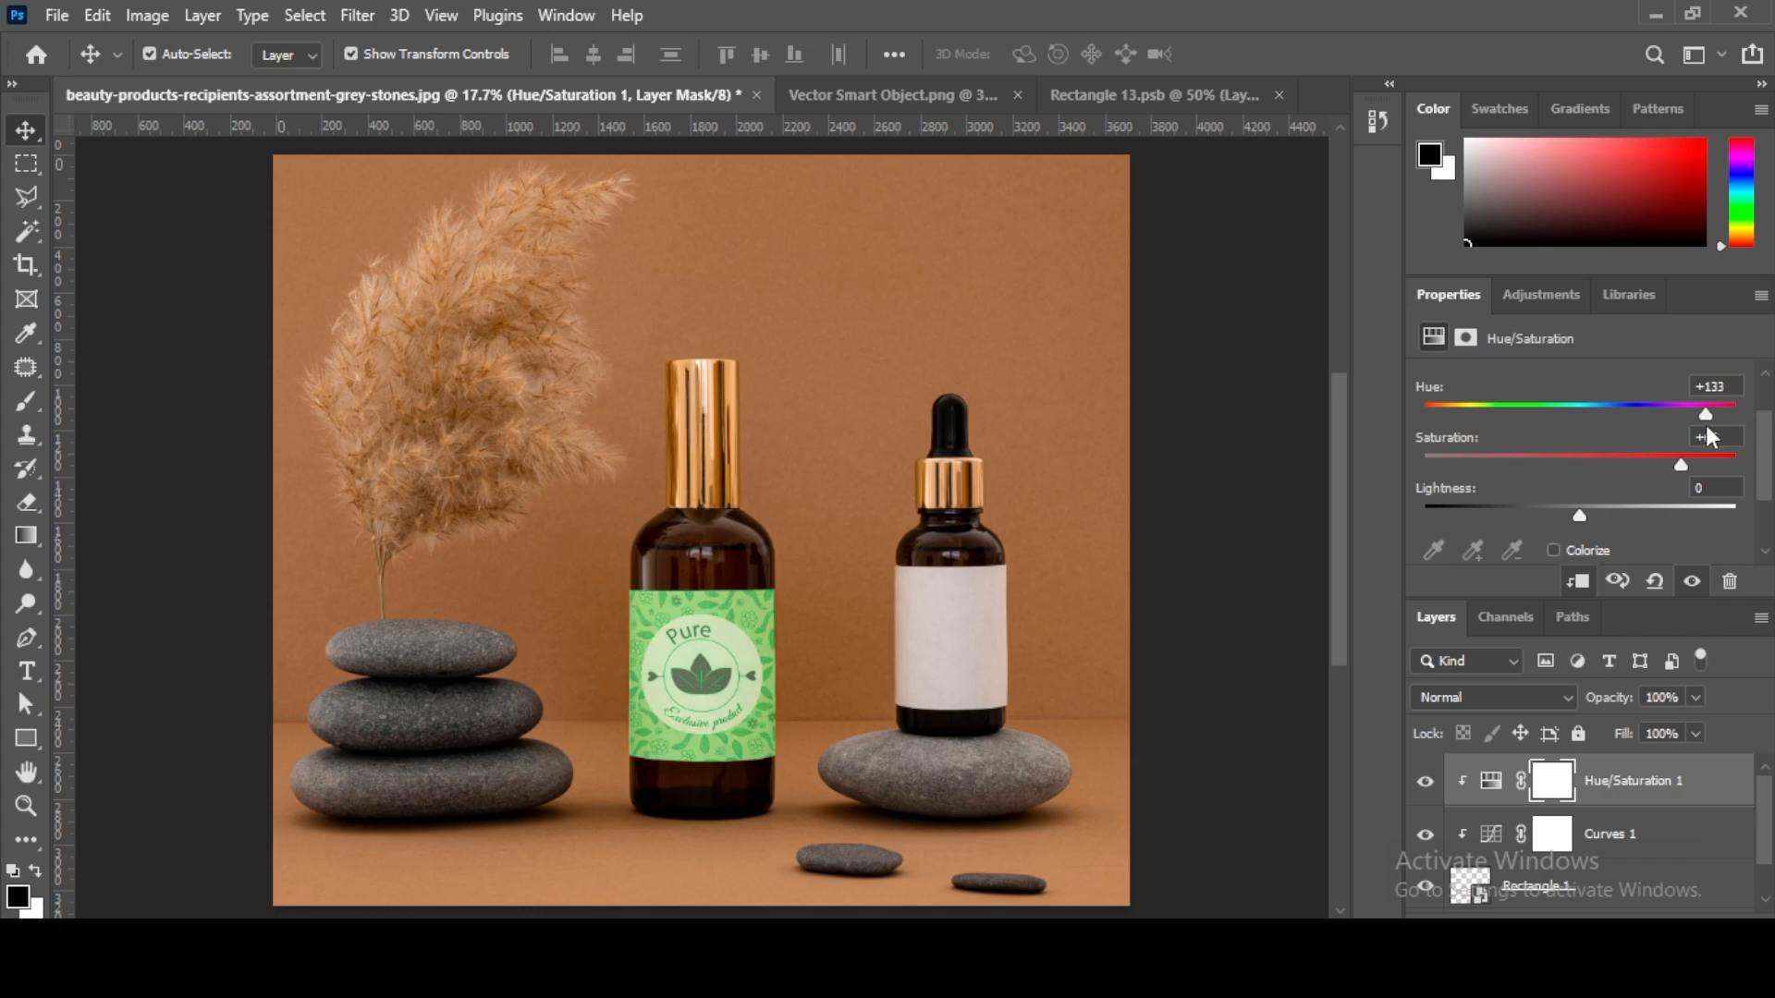
left_click(1228, 583)
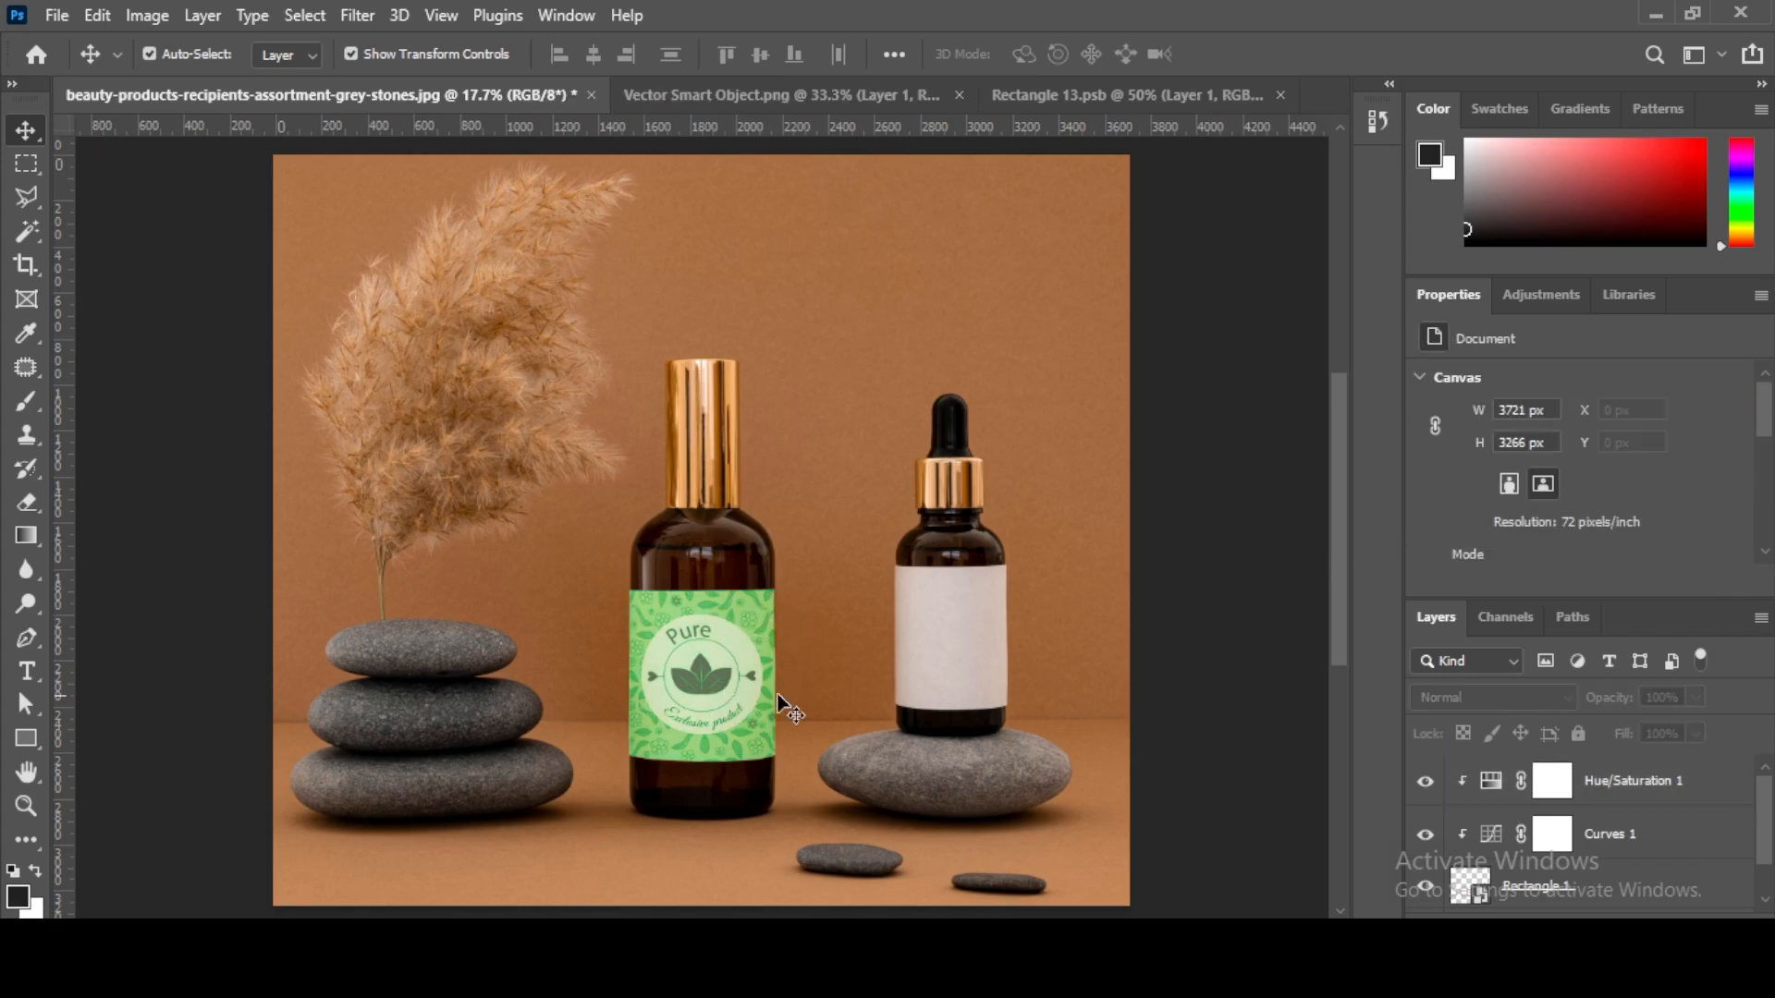
Step: Warp the large bottle's label smart object so its upper-right corner meets the corner of the underlying label, and deselect it
key("ctrl+plus")
key("ctrl+plus")
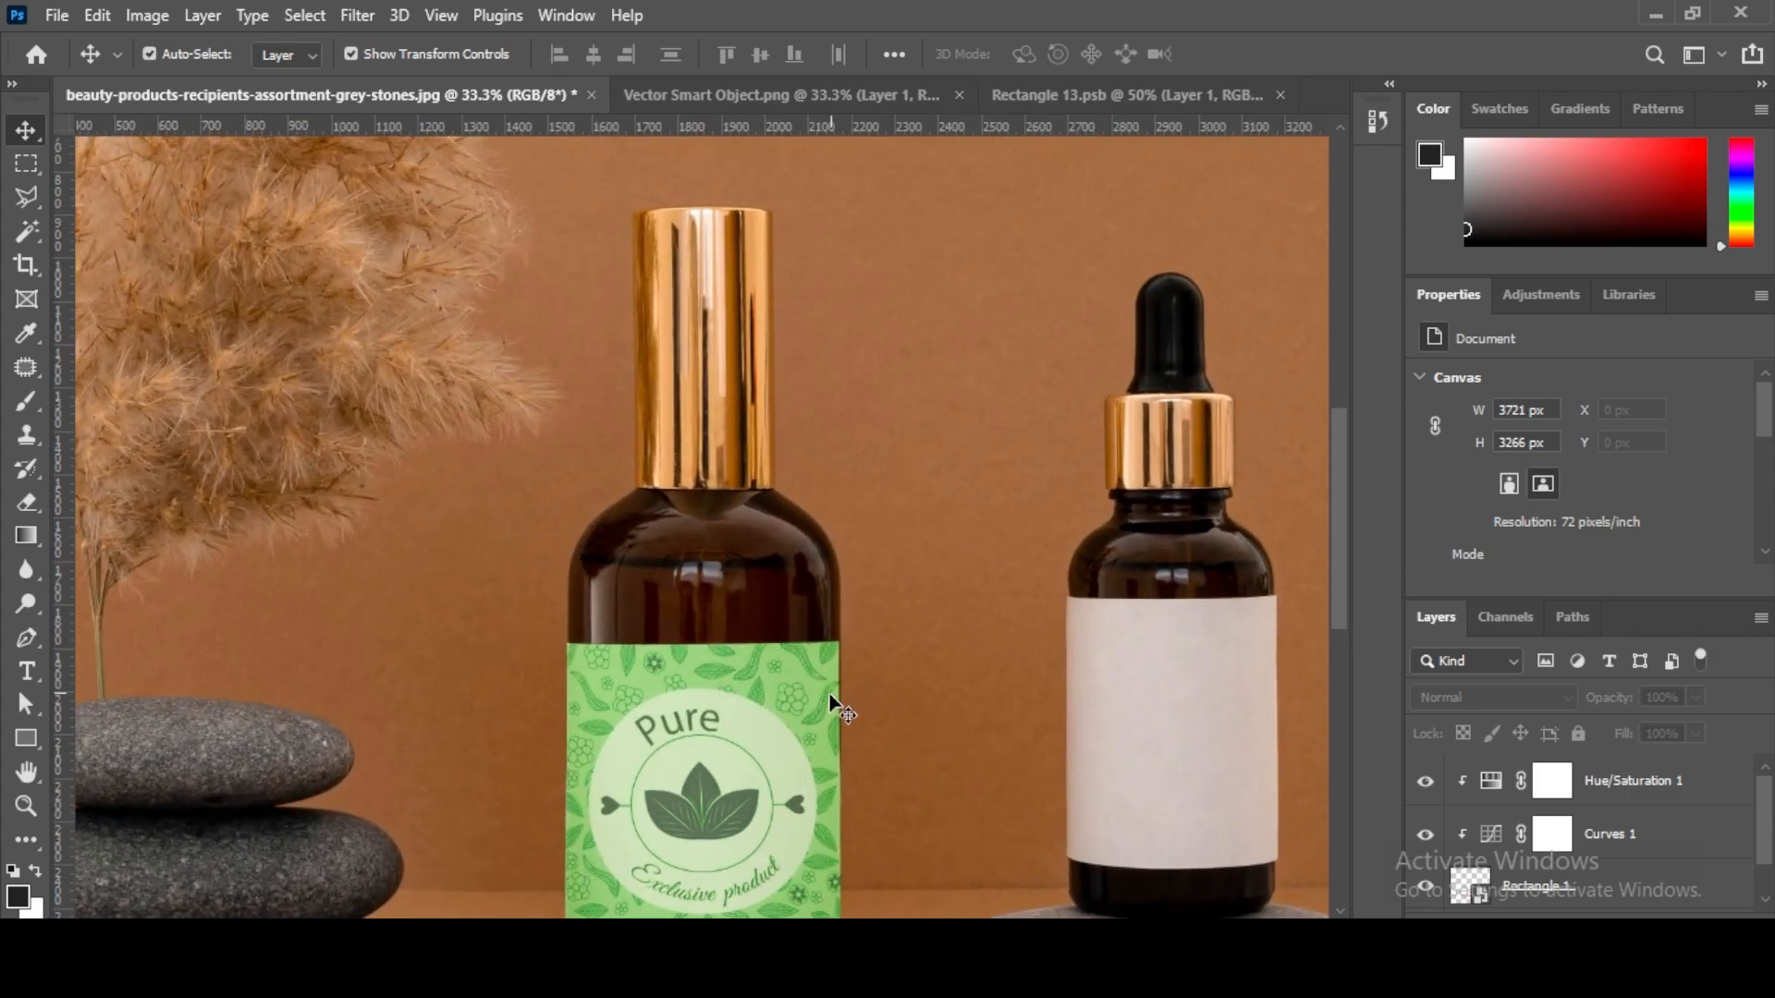
left_click(830, 708, "ctrl")
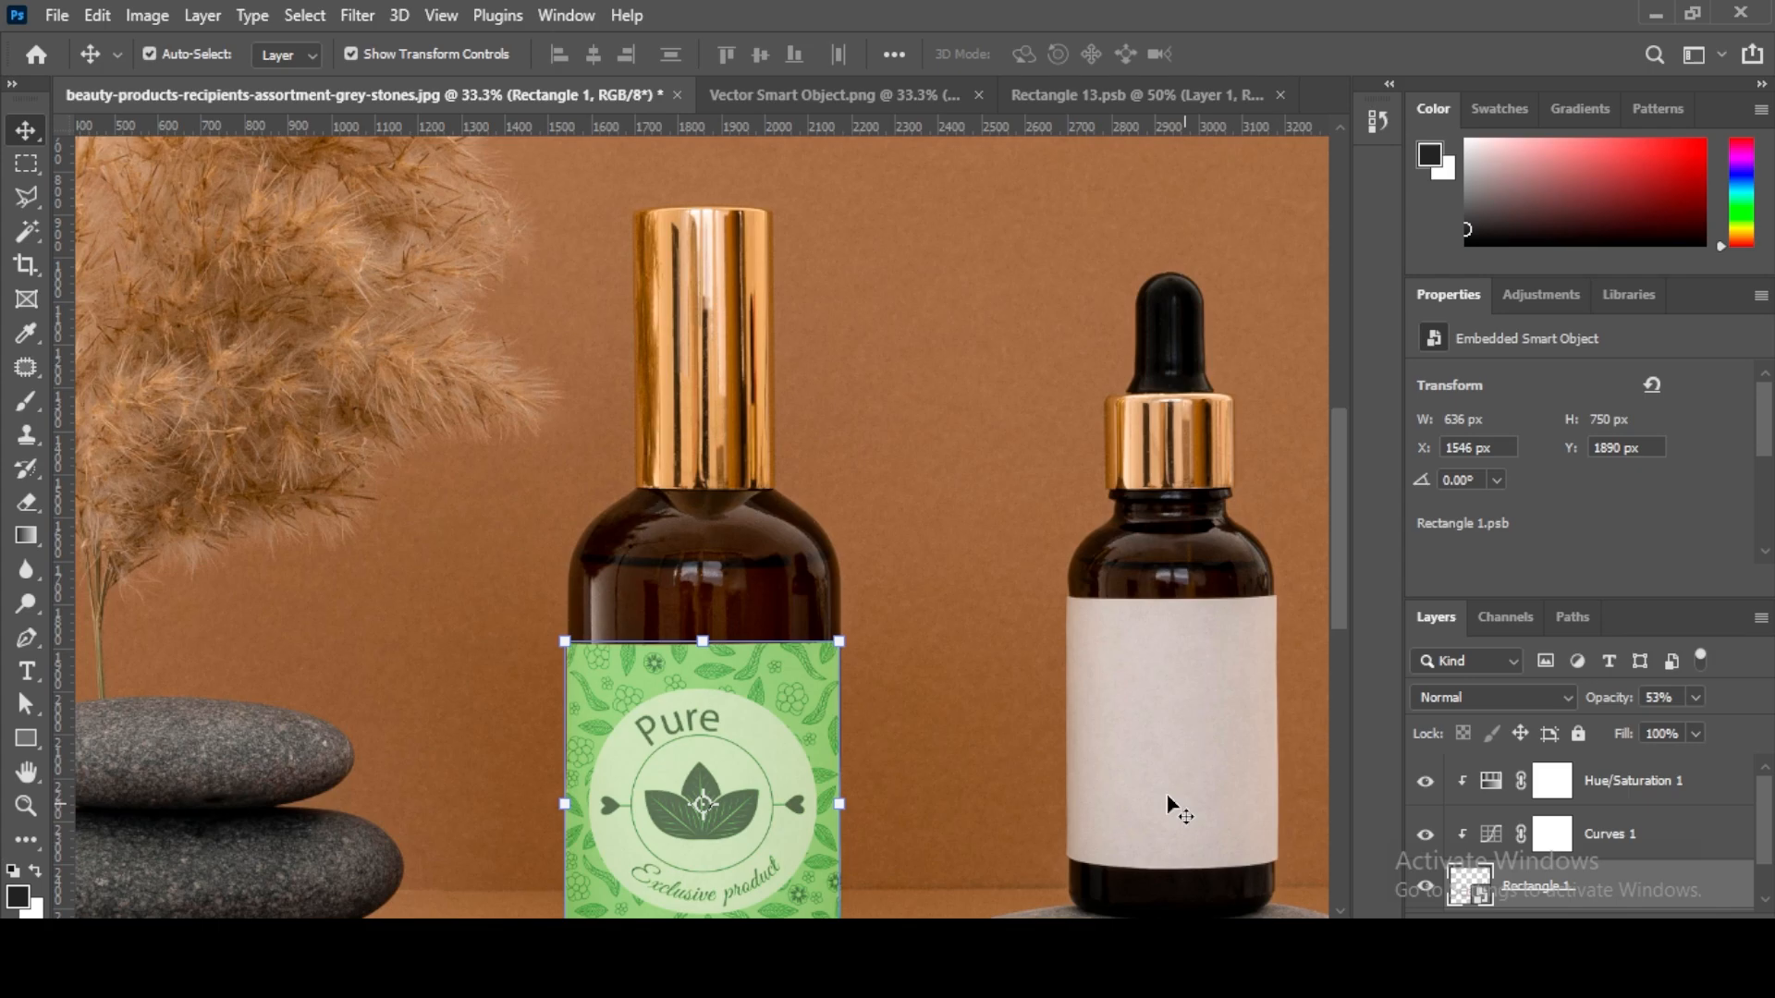
key("ctrl+t")
key("ctrl+plus")
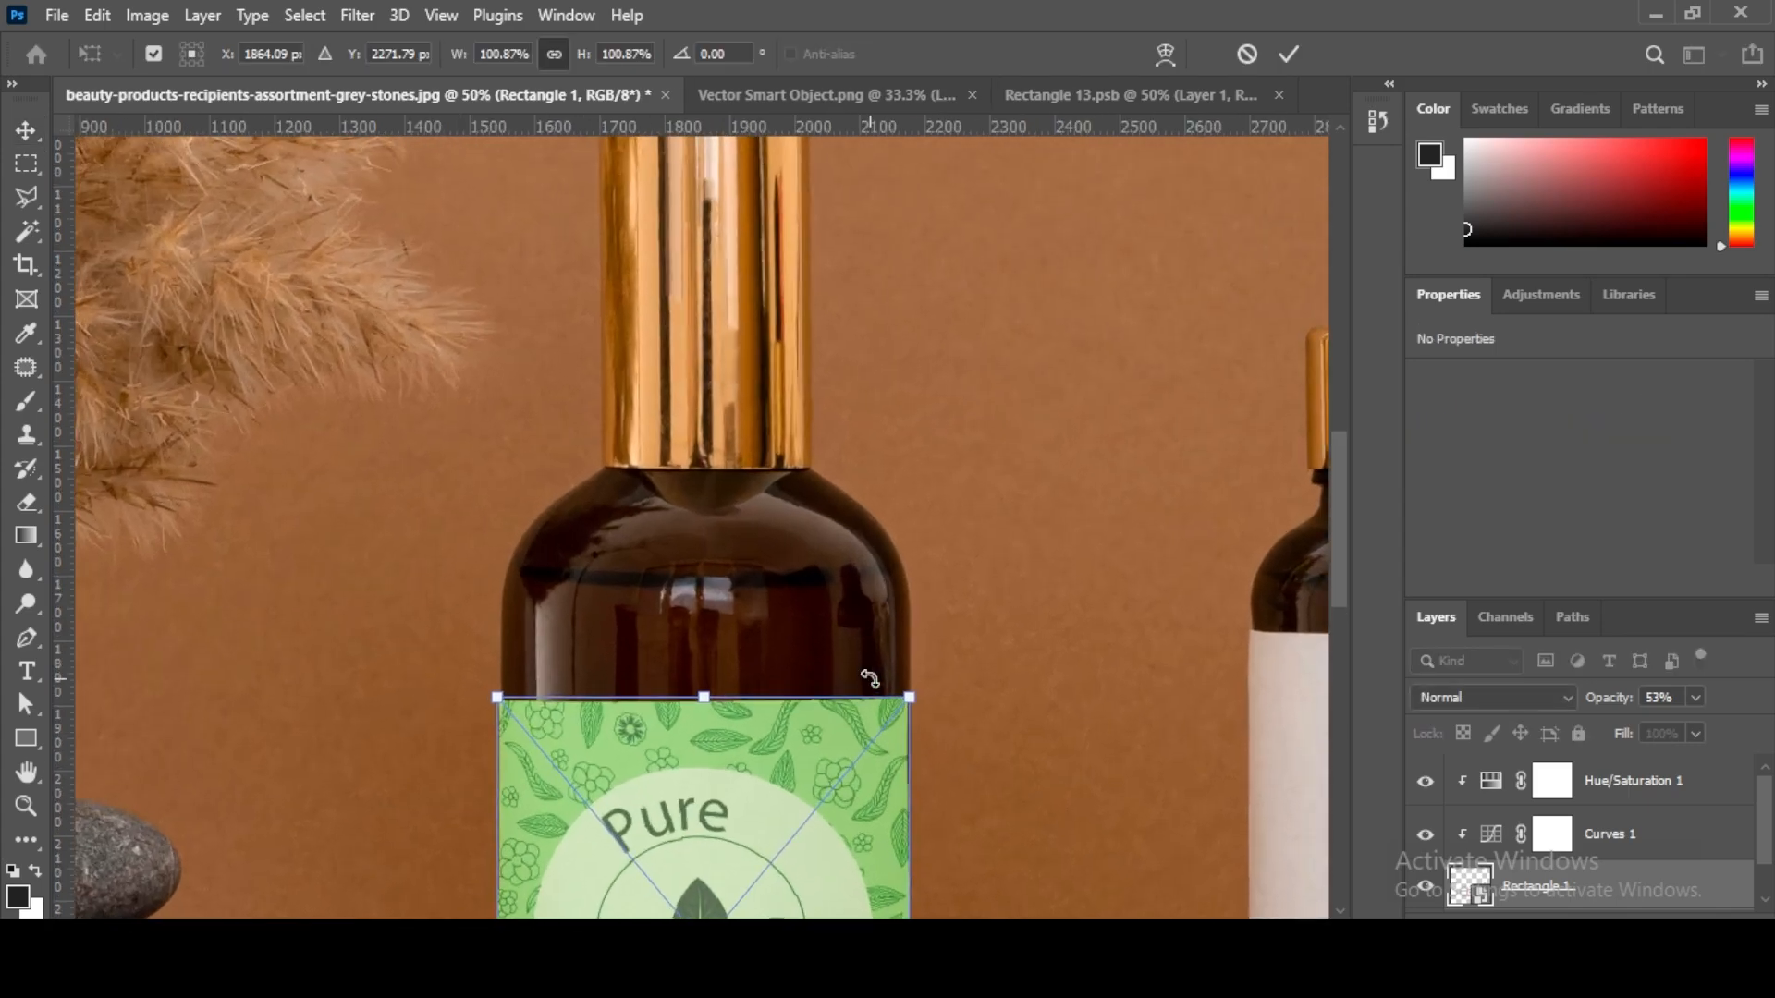
key("ctrl+plus")
key("ctrl+plus")
left_click_drag(862, 680, 502, 454)
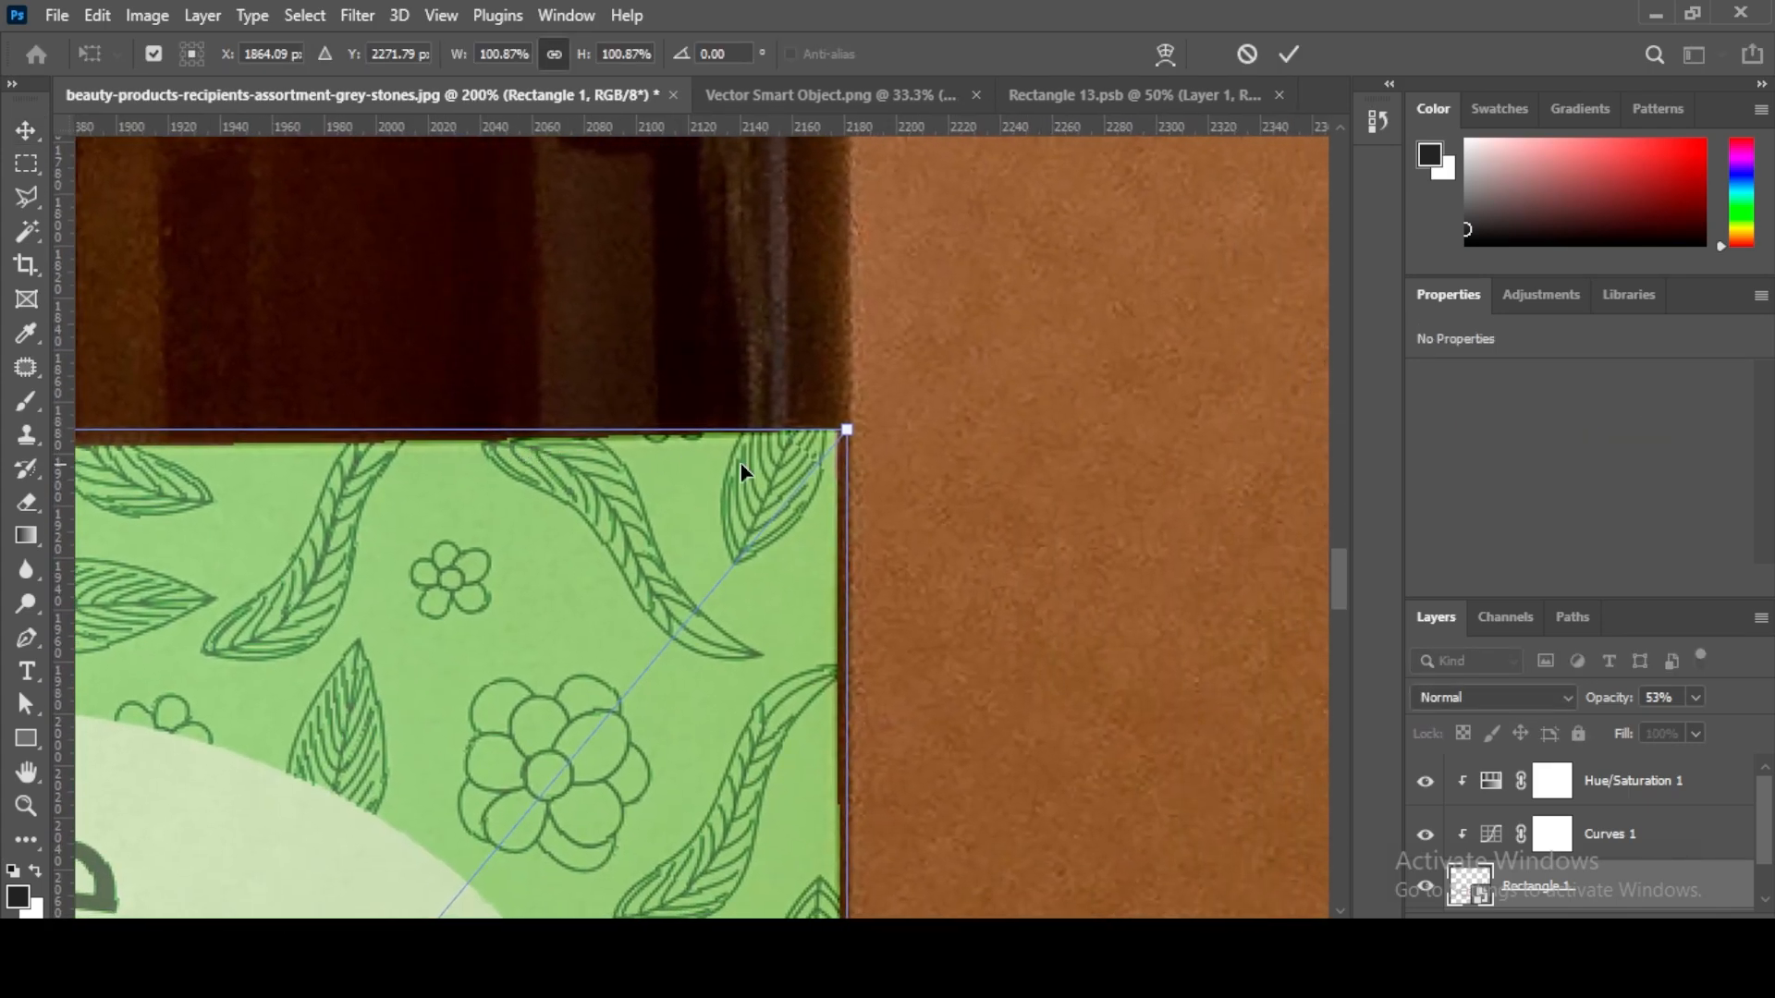
left_click(1165, 54)
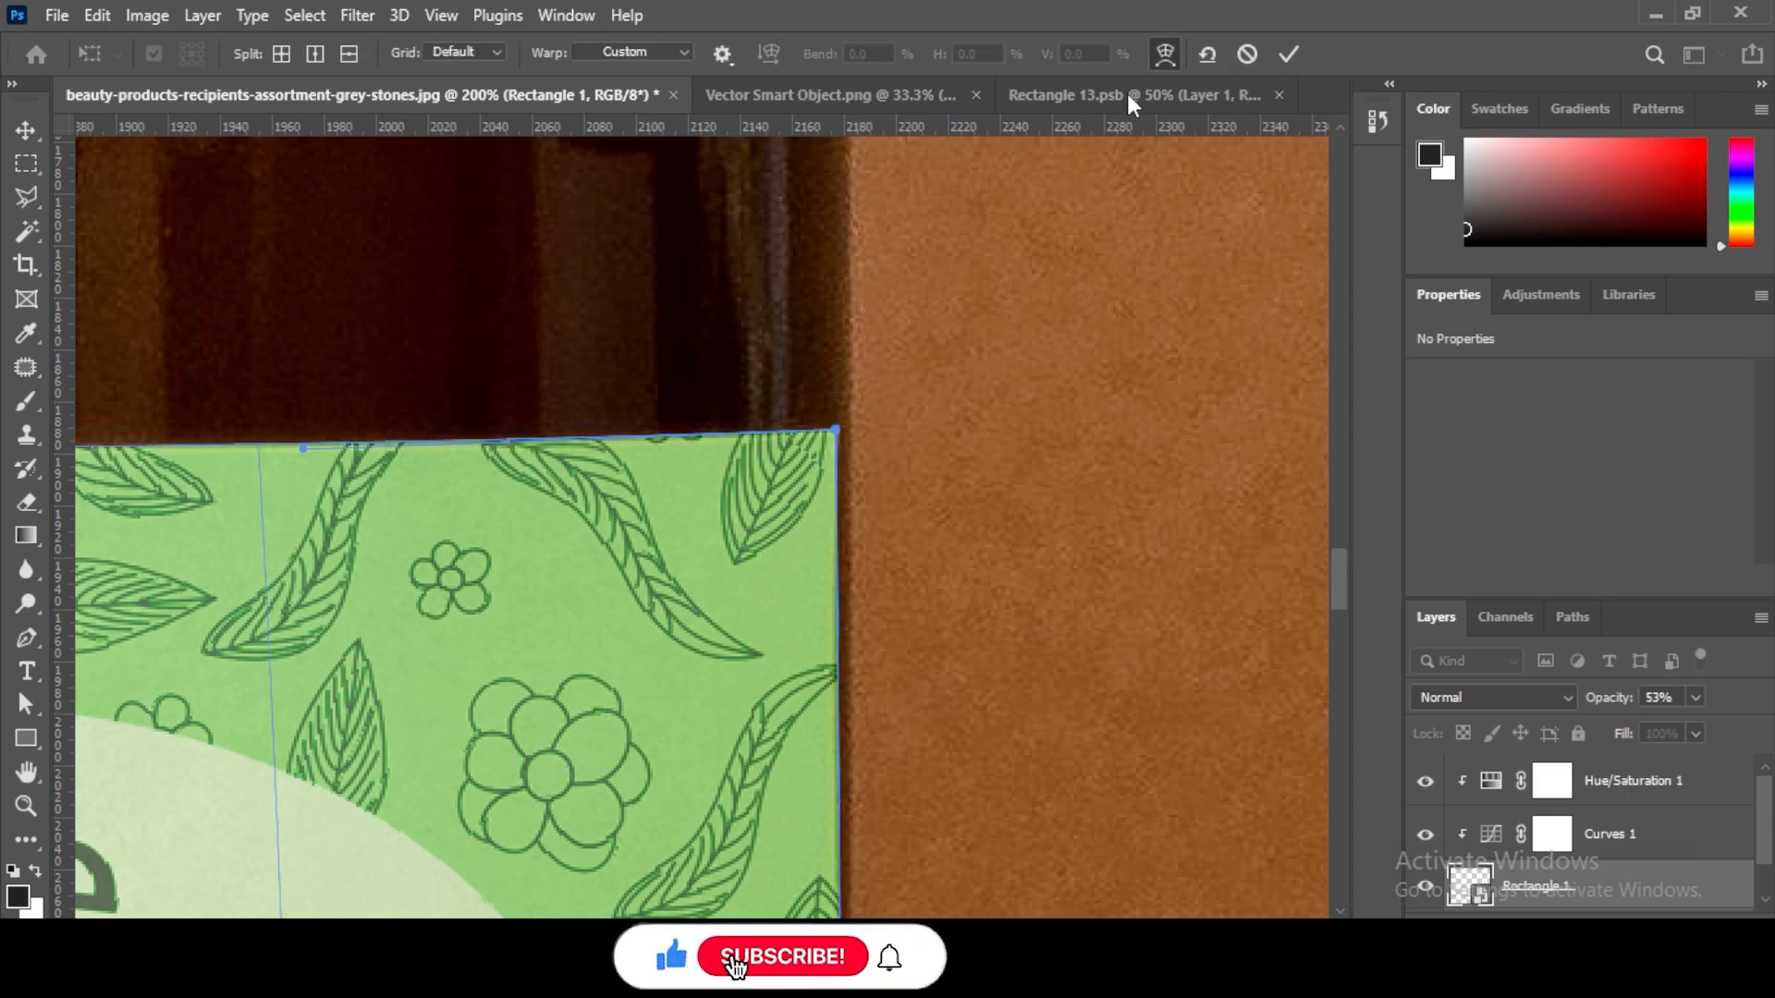
left_click_drag(837, 435, 845, 426)
left_click(1289, 54)
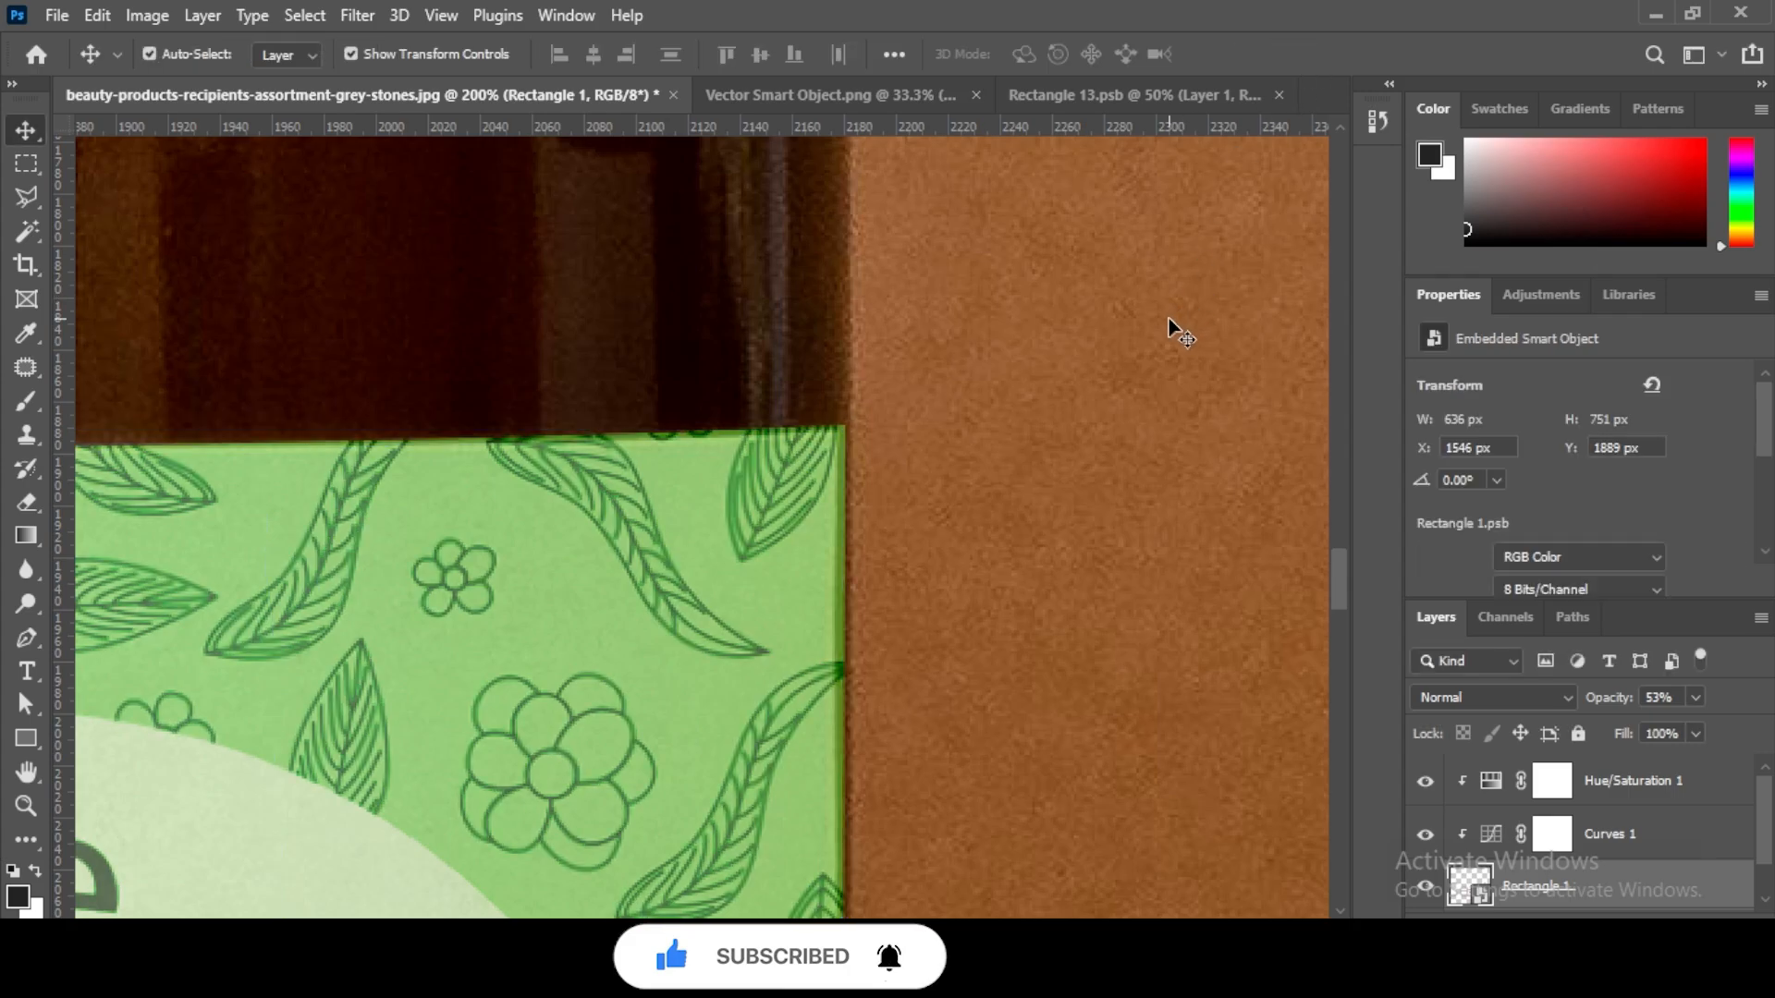
left_click(1168, 325)
key("ctrl+0")
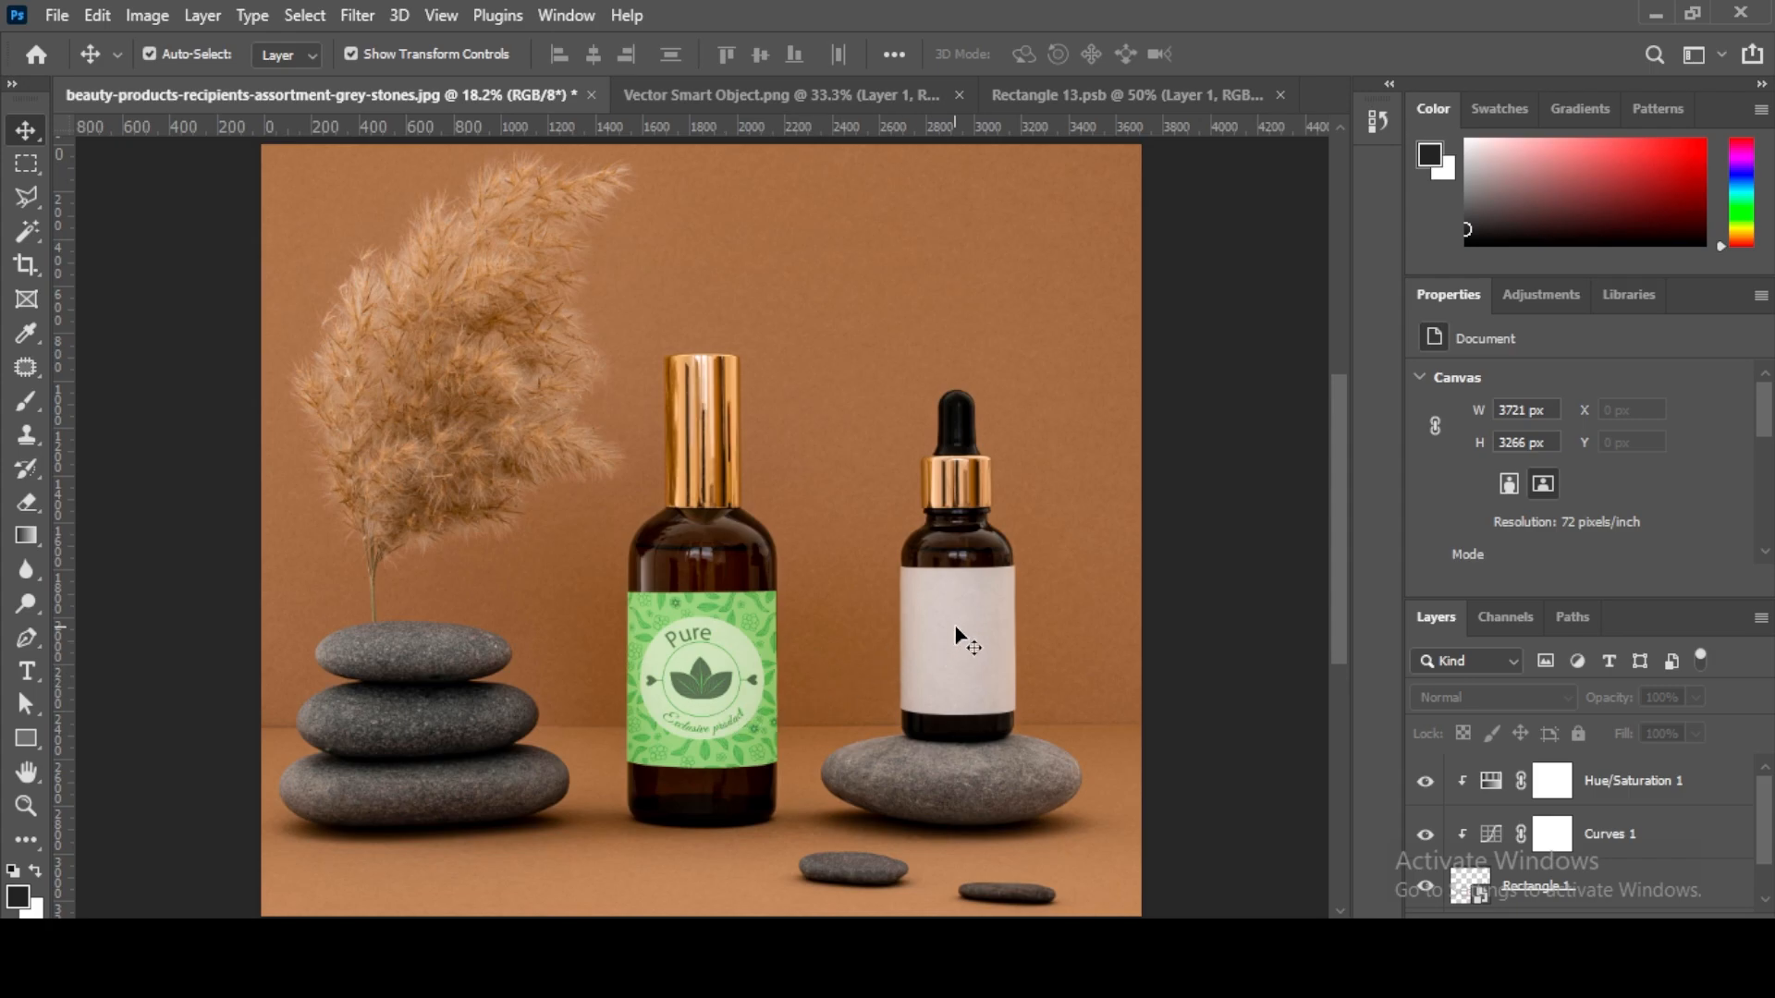
Step: Draw a black rectangle about 491 × 633 px over the blank label on the small dropper bottle
key("ctrl+plus")
key("ctrl+plus")
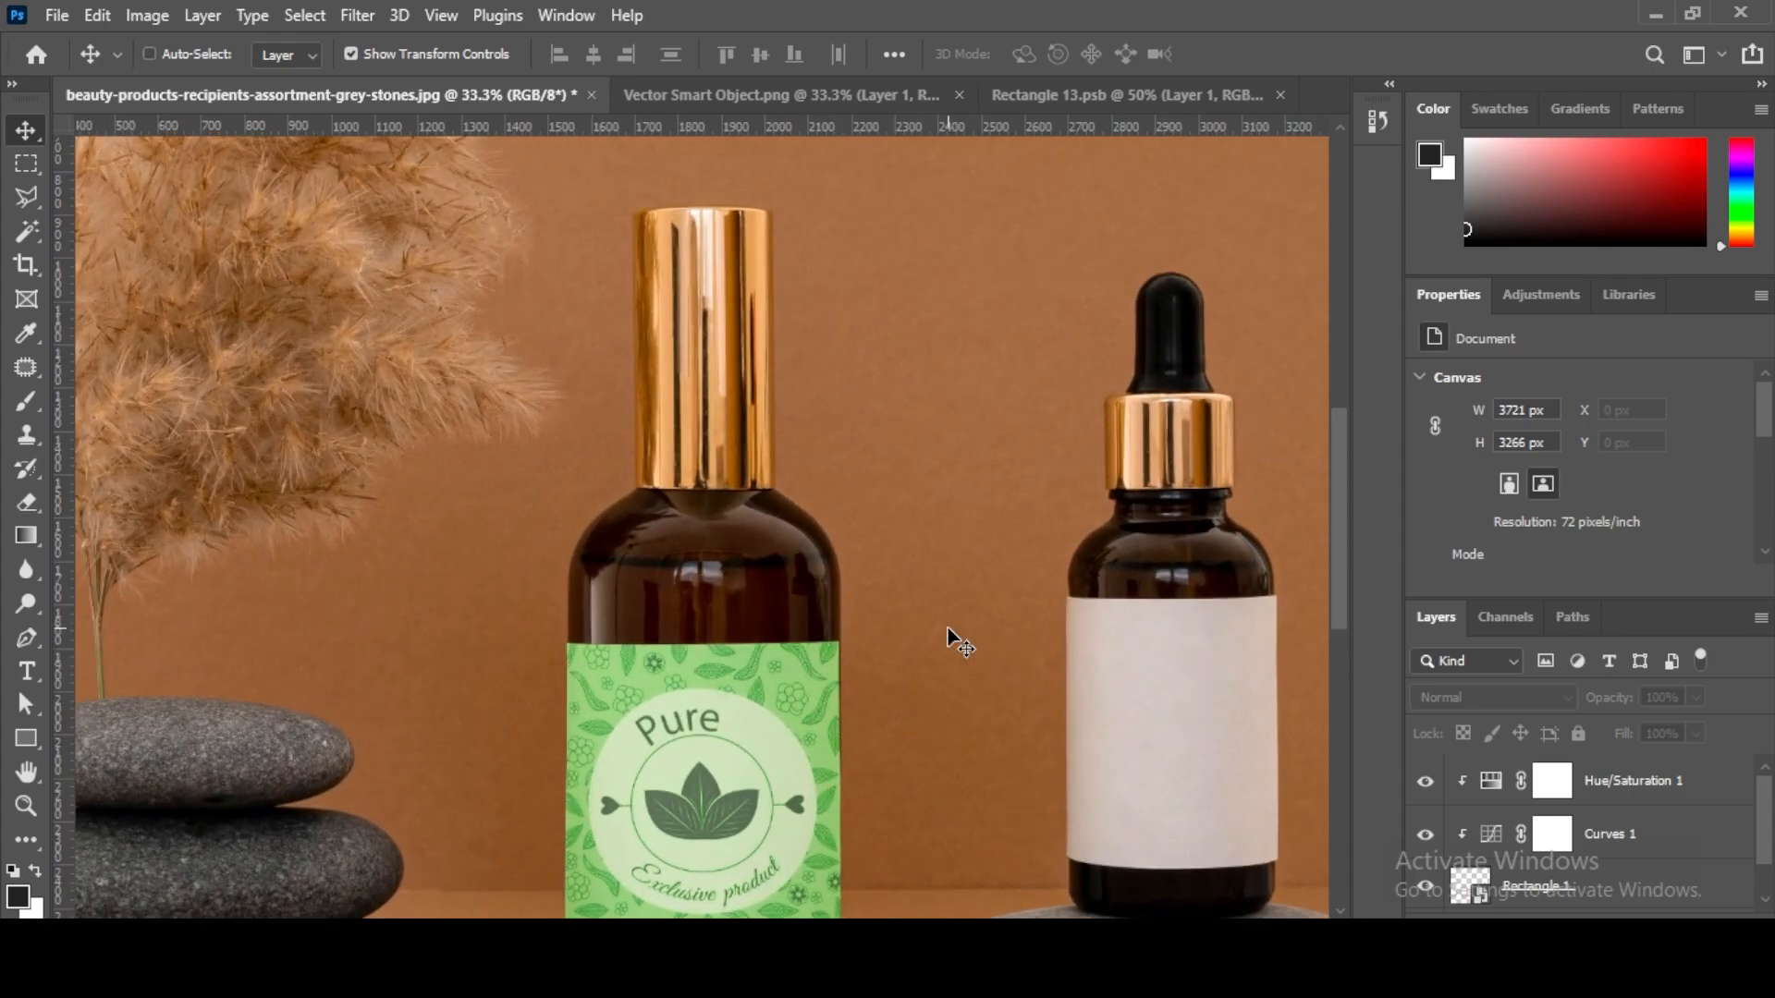
left_click_drag(951, 634, 623, 515)
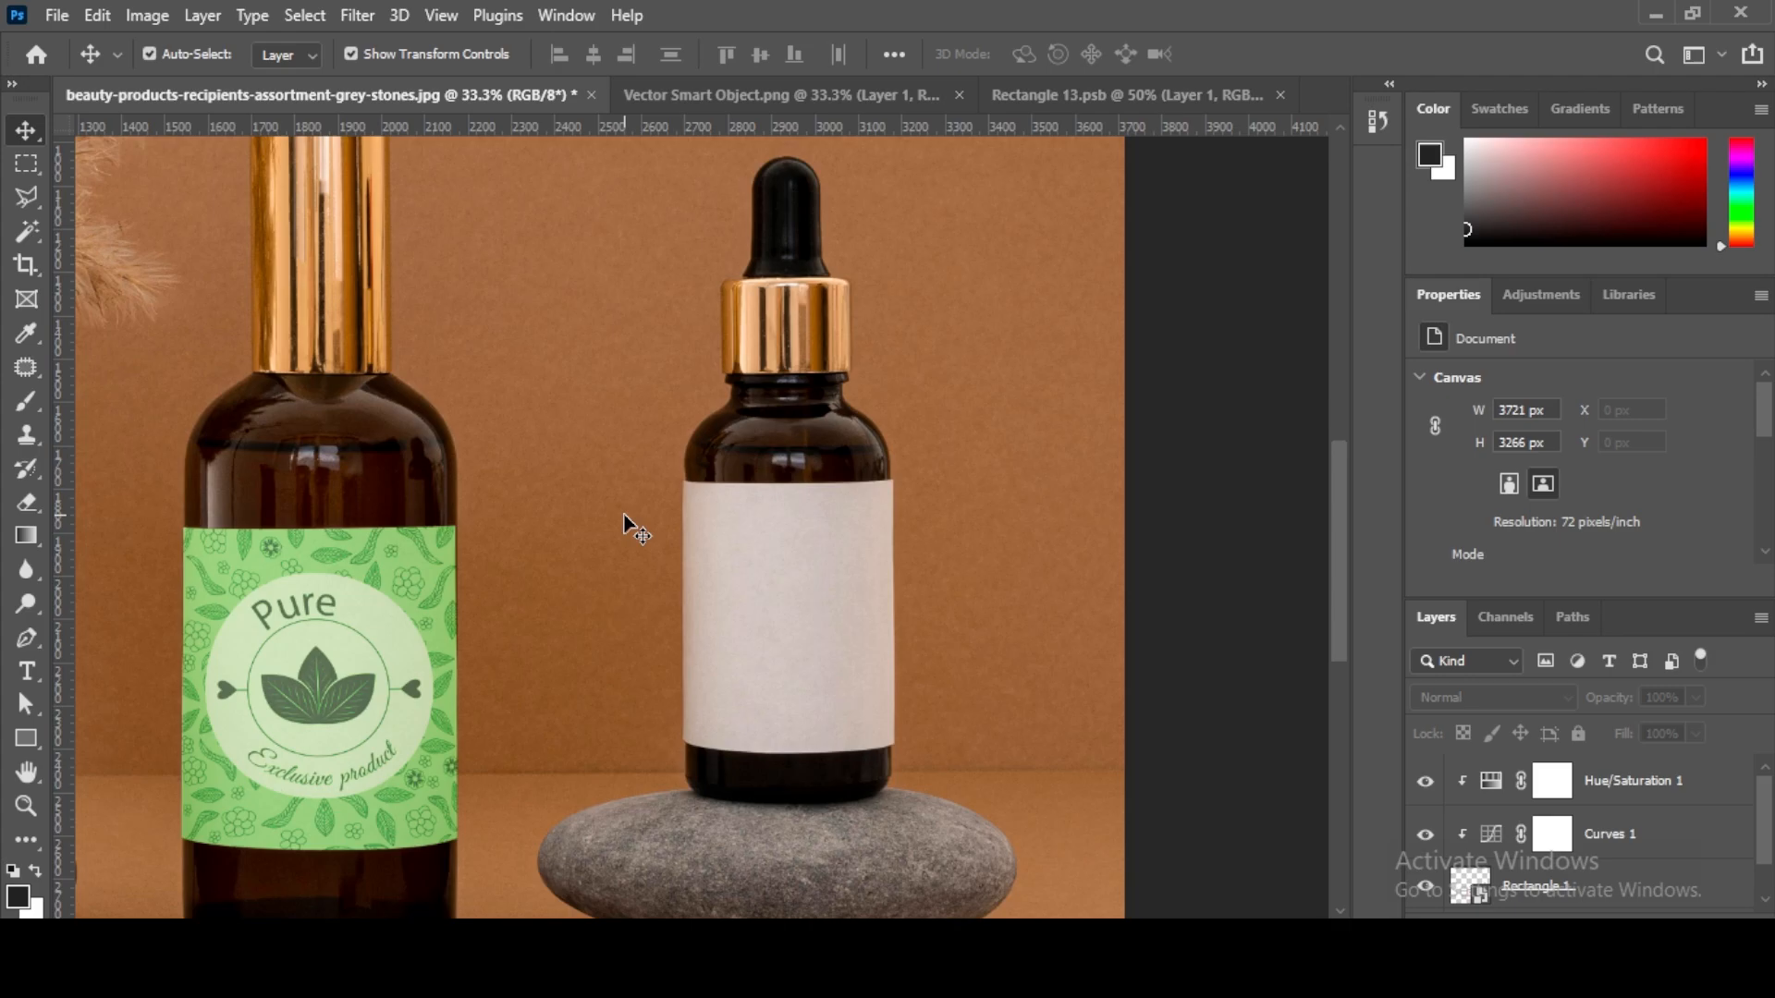
left_click(28, 739)
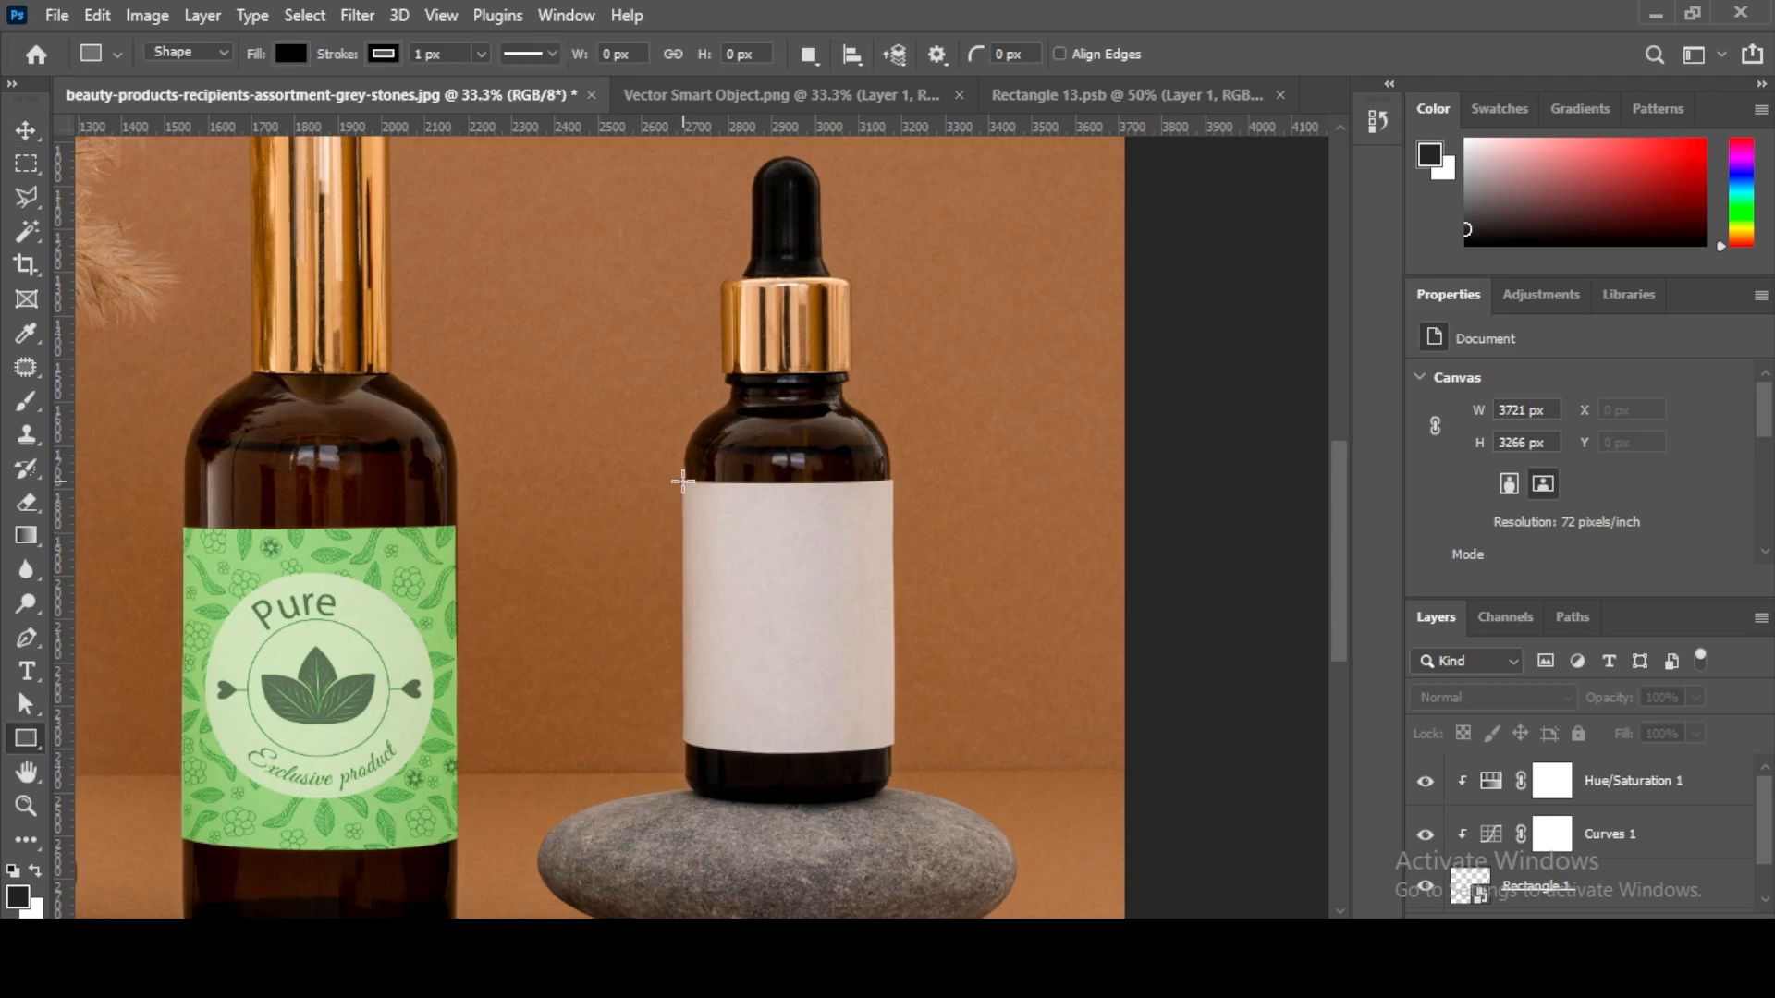
left_click_drag(682, 481, 894, 754)
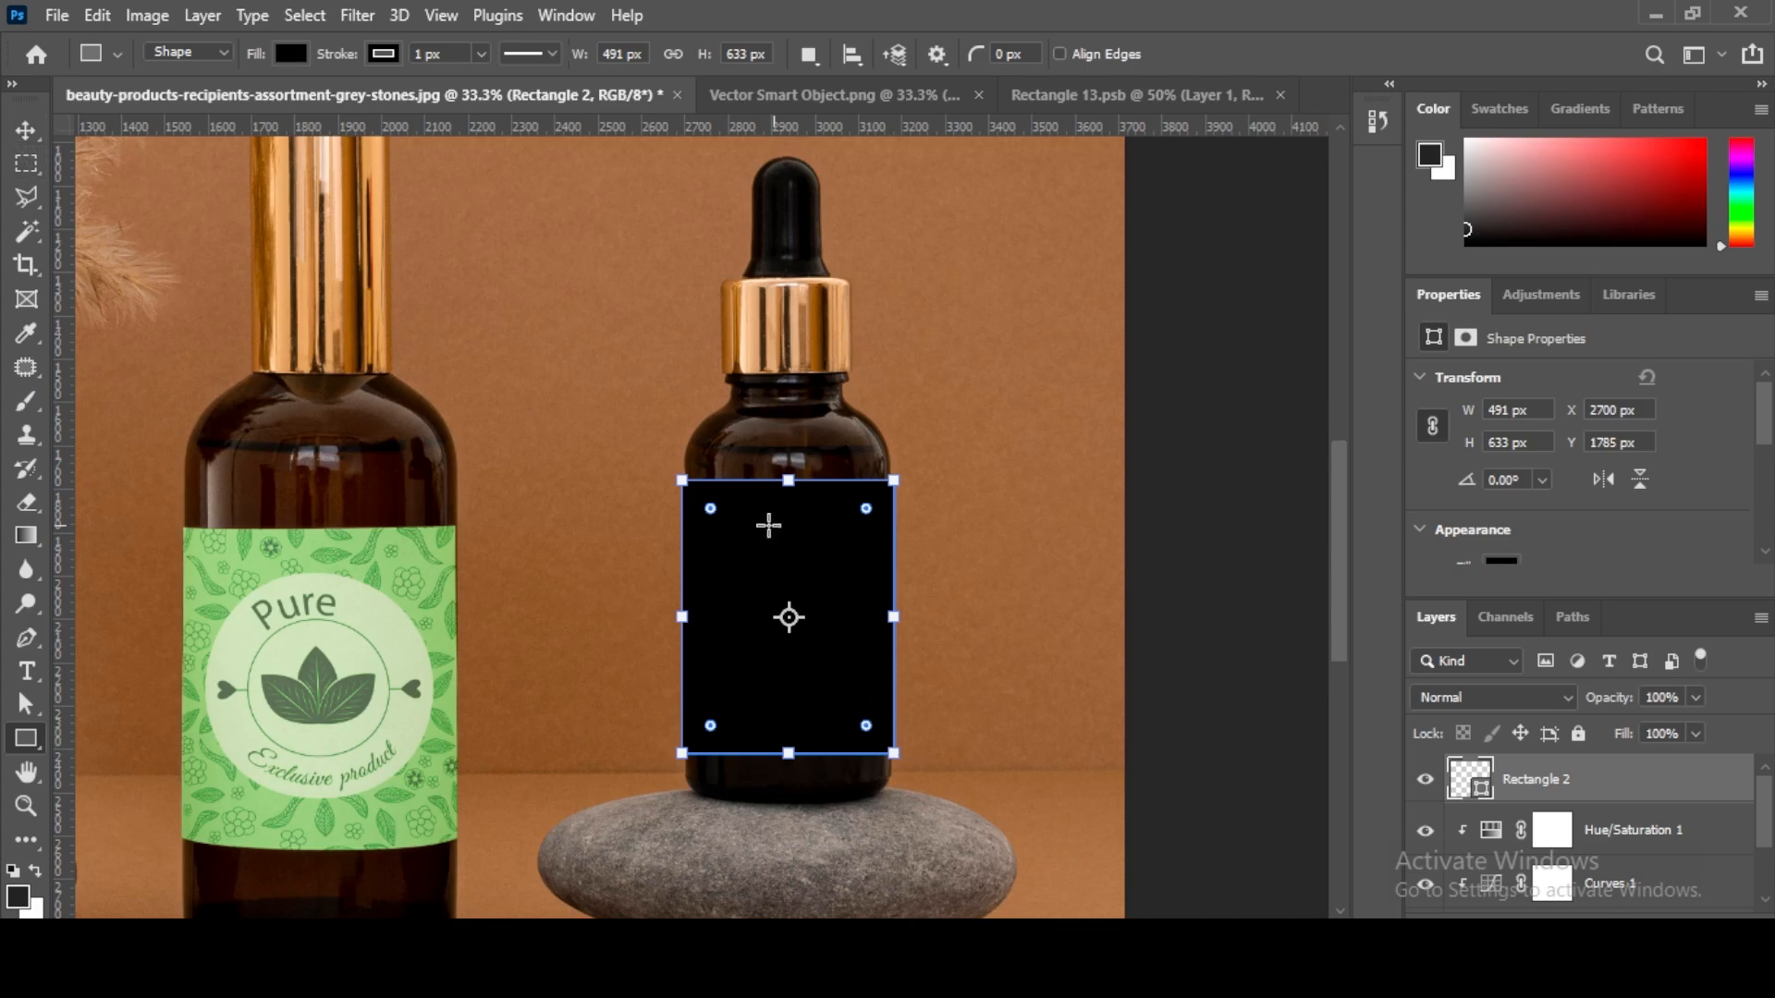
Step: Convert the Rectangle 2 layer to a smart object and lower its opacity to 58%
left_click(28, 131)
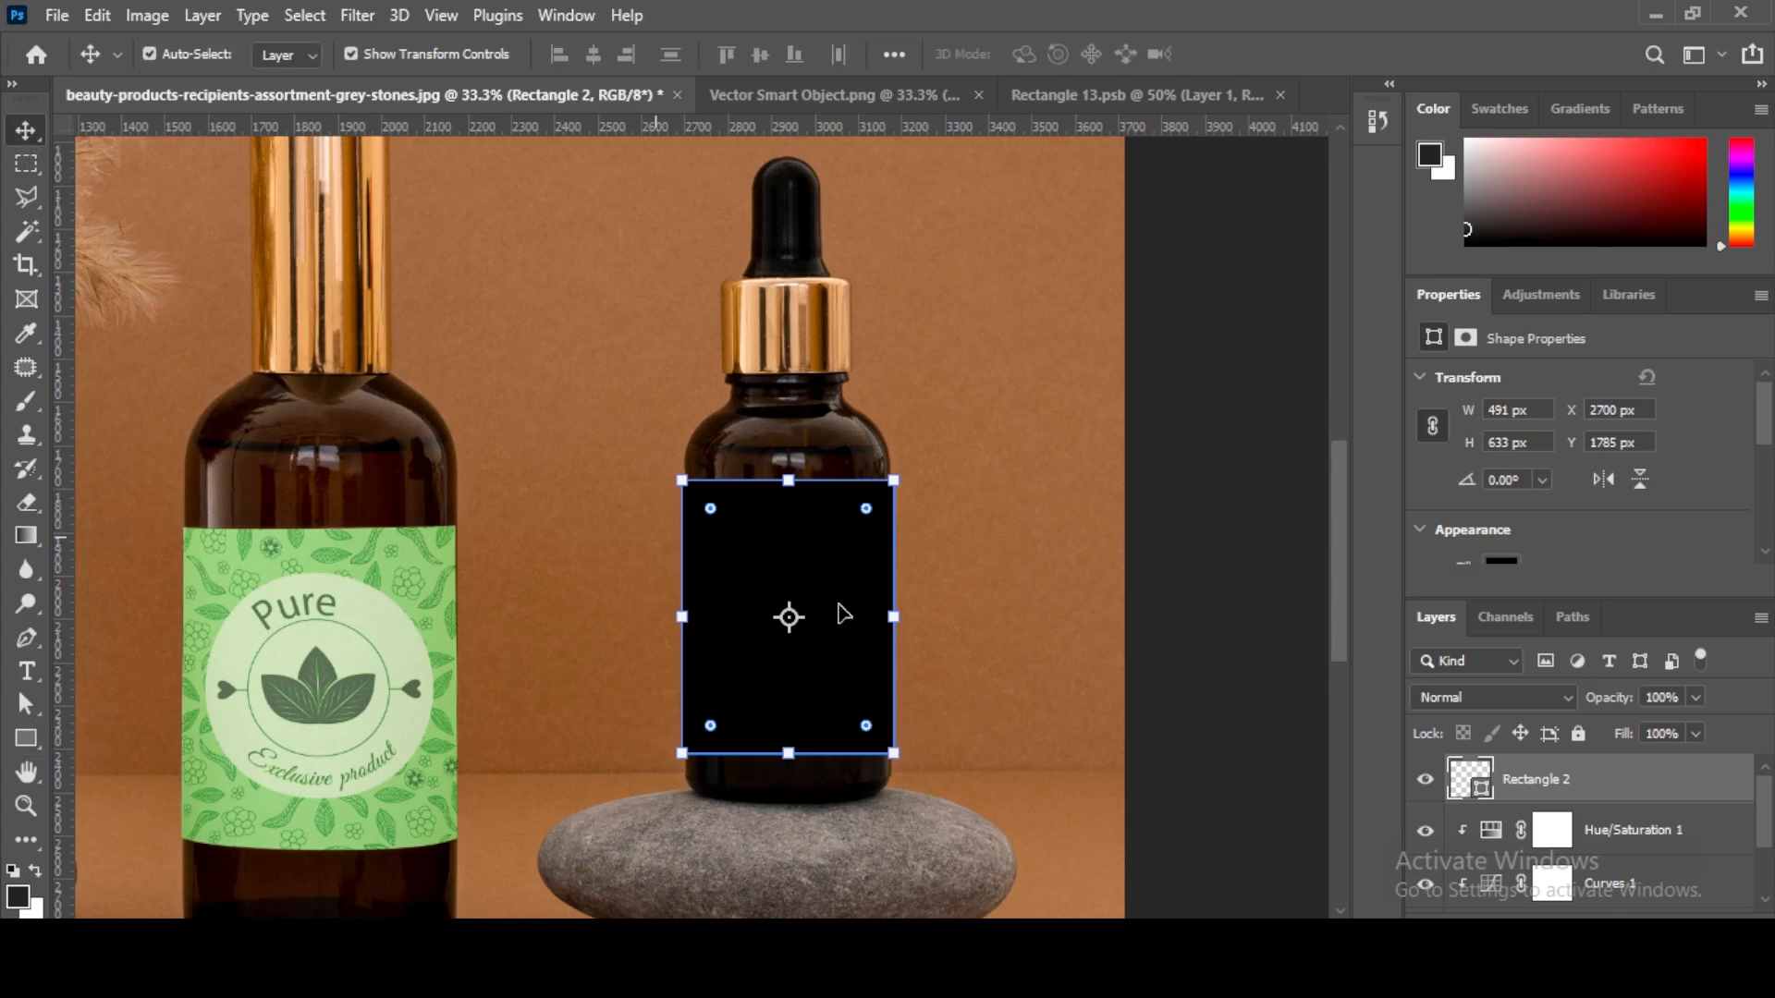
right_click(1531, 786)
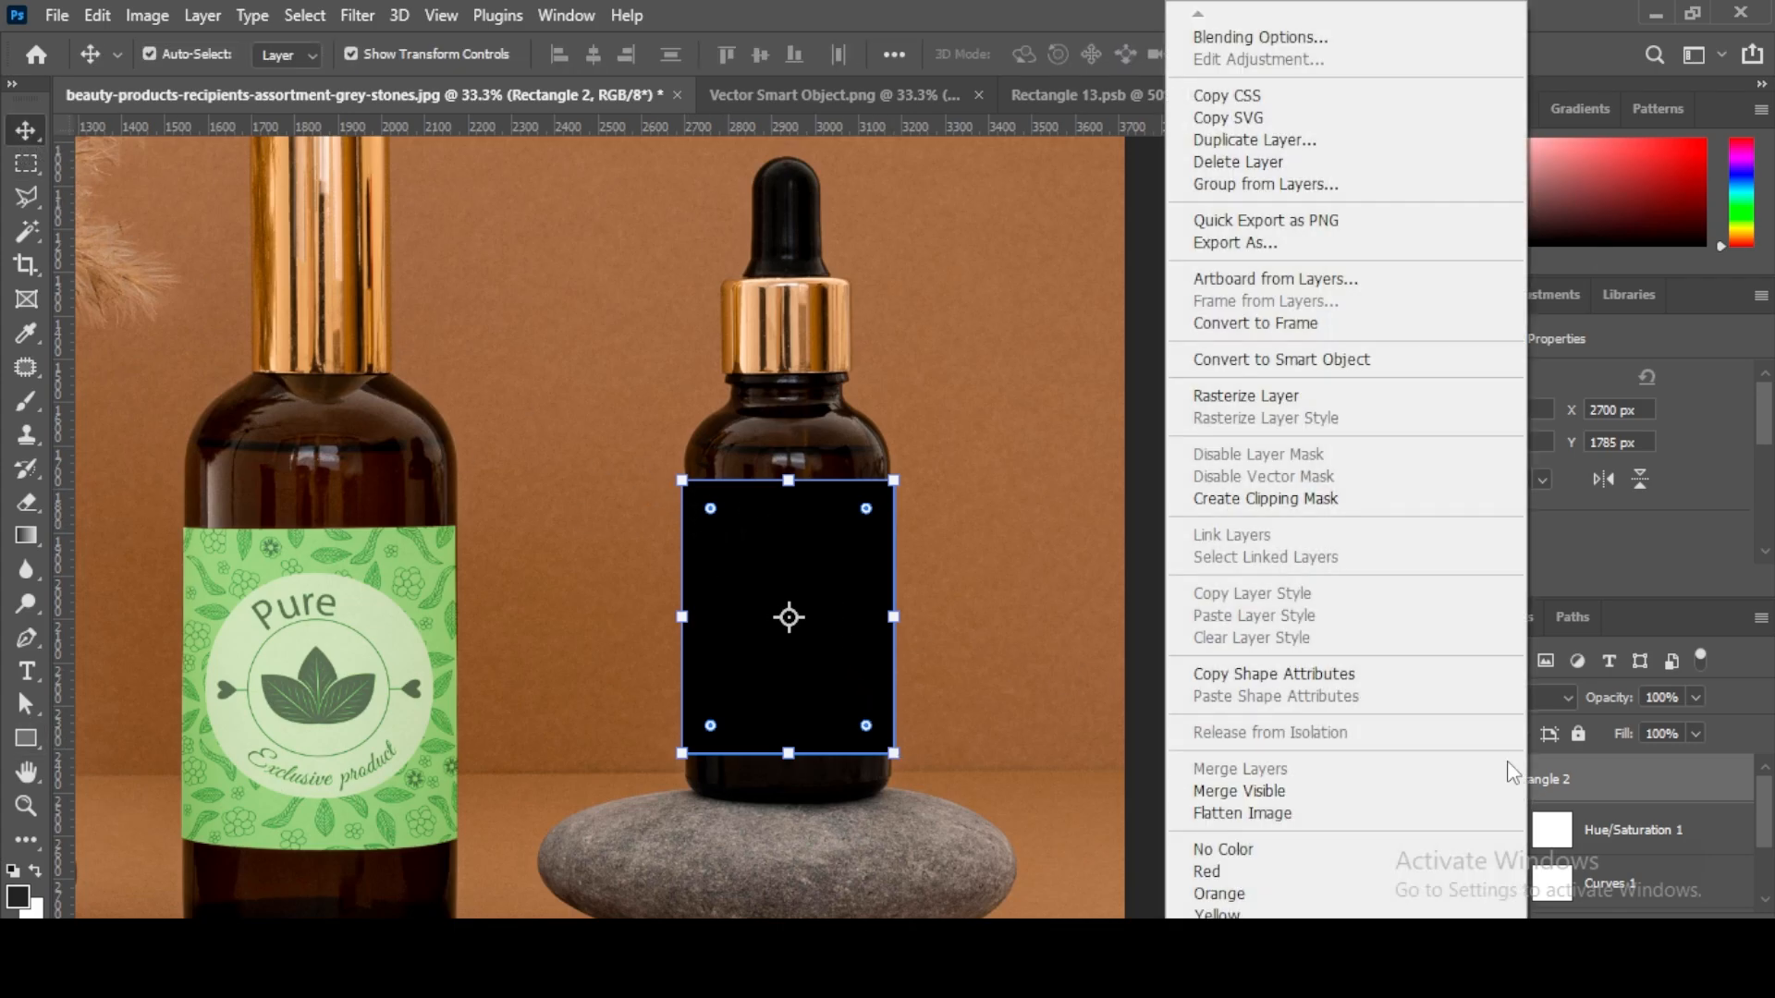
left_click(1347, 362)
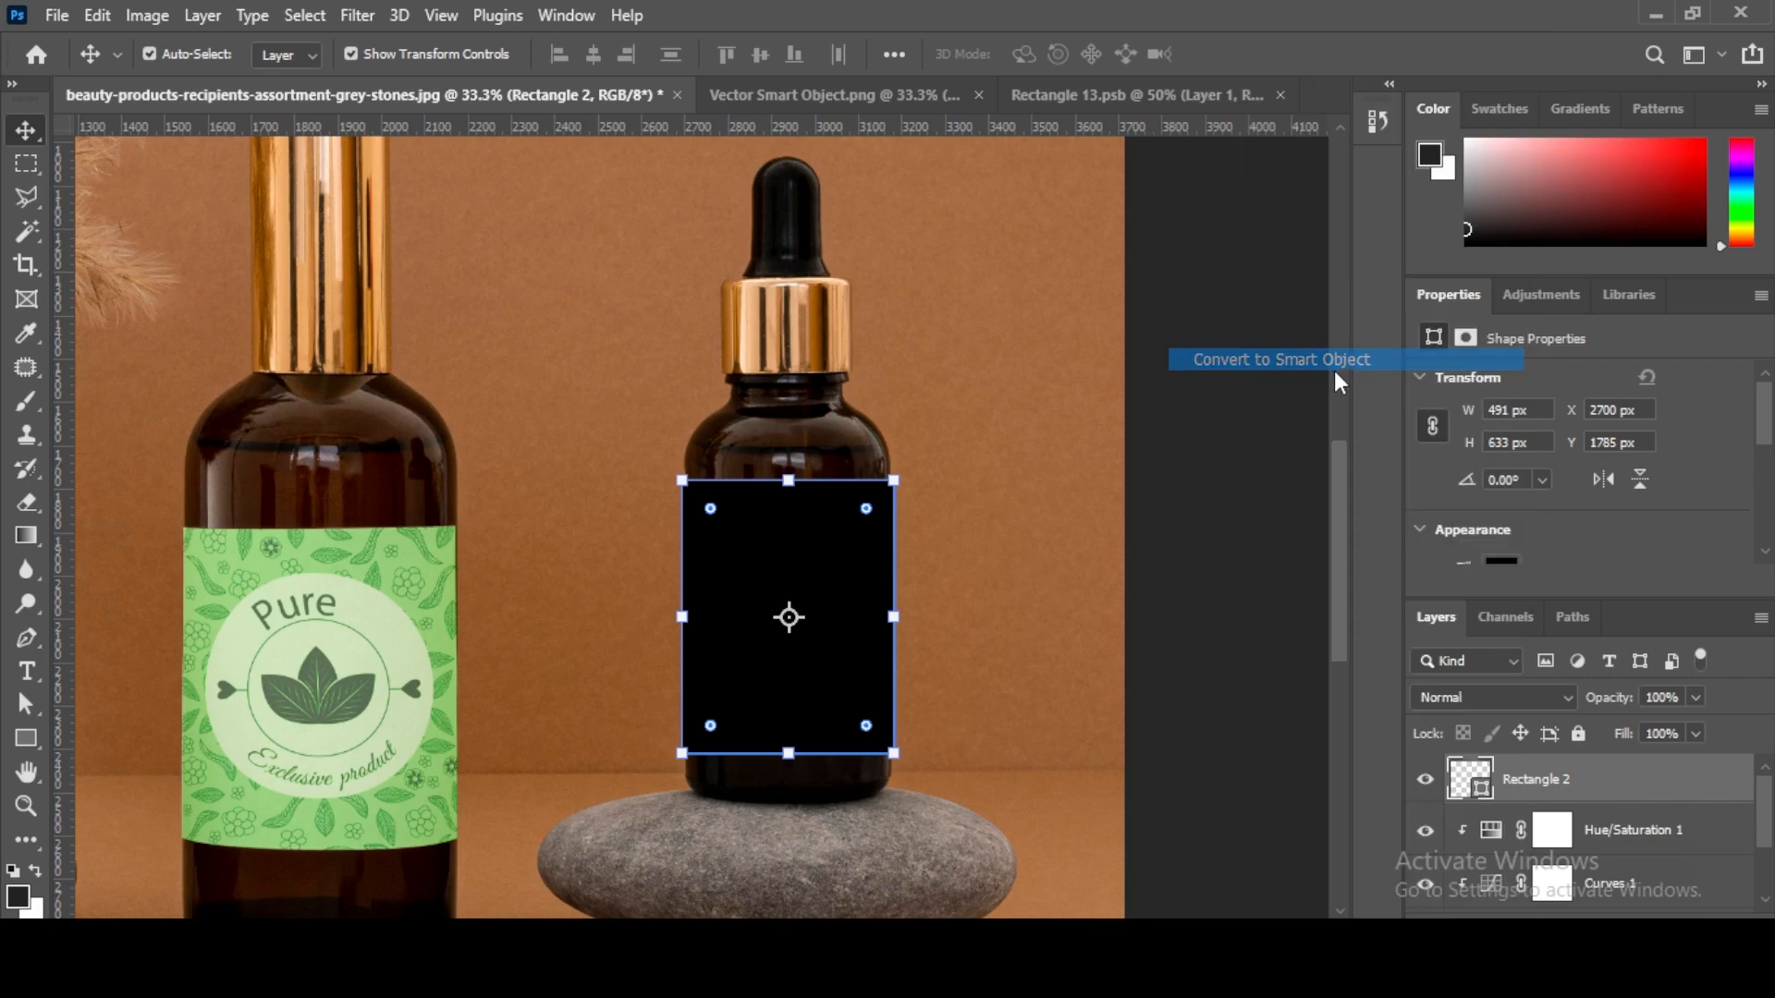
left_click(941, 617)
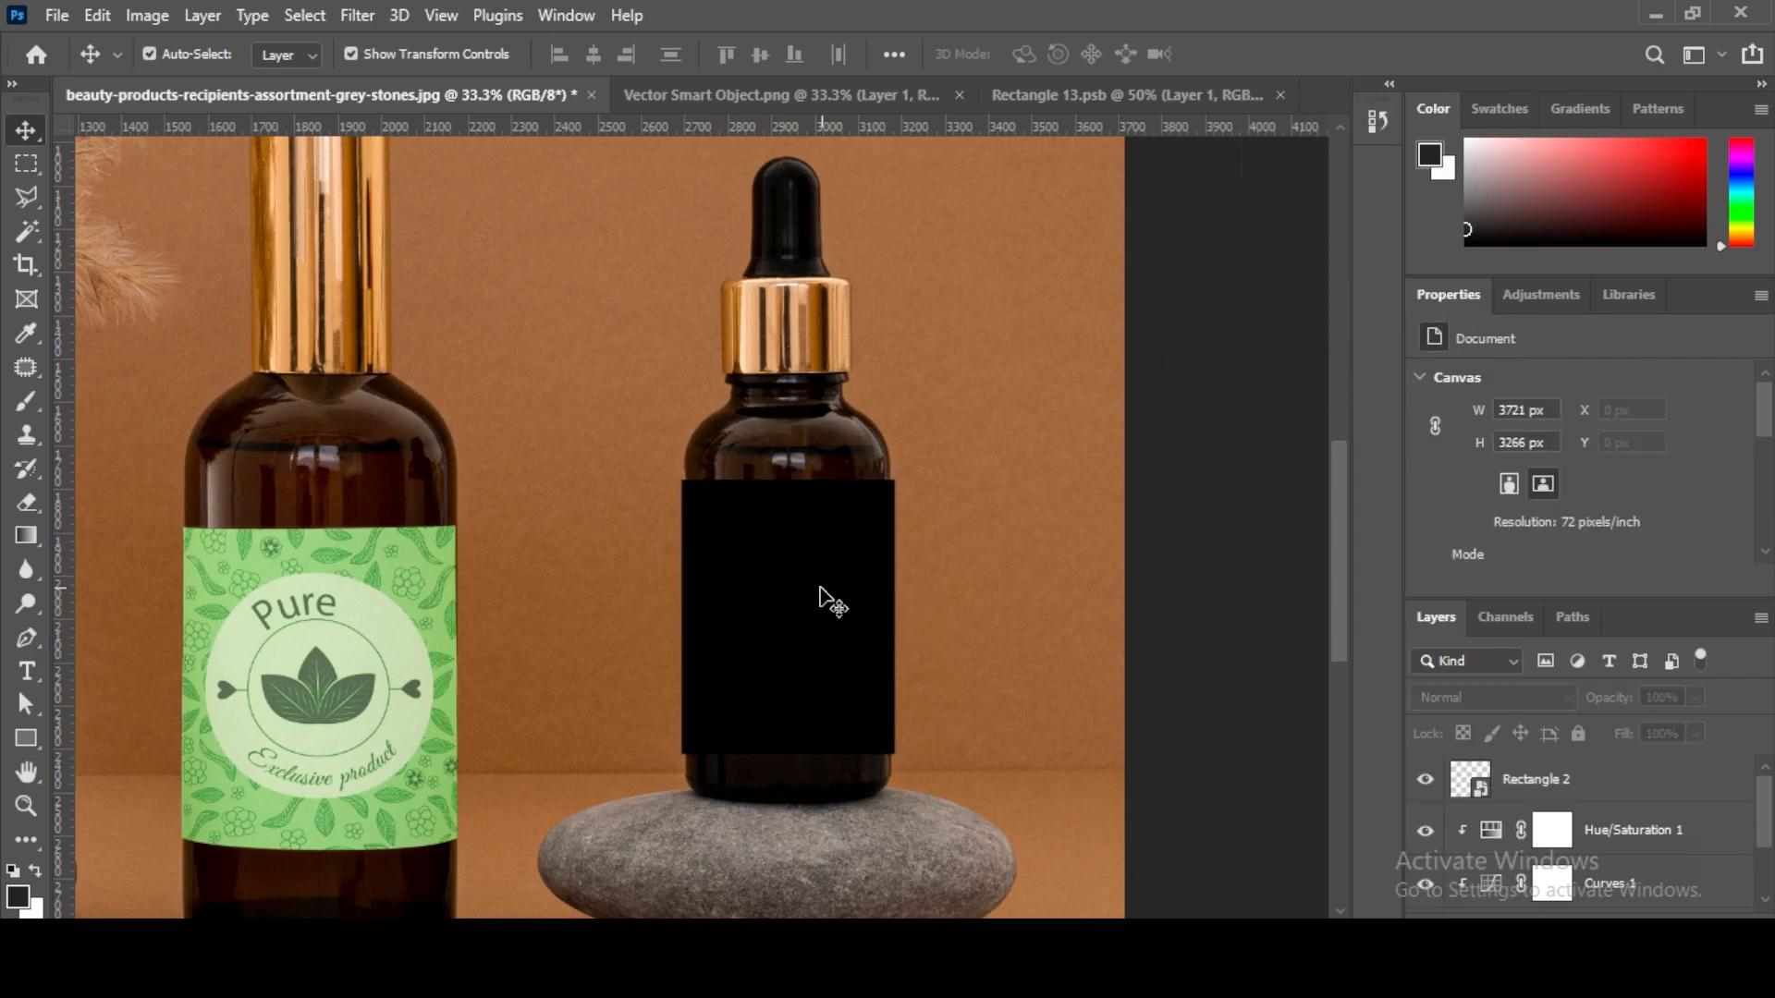
left_click(825, 603)
left_click_drag(1624, 700, 1568, 712)
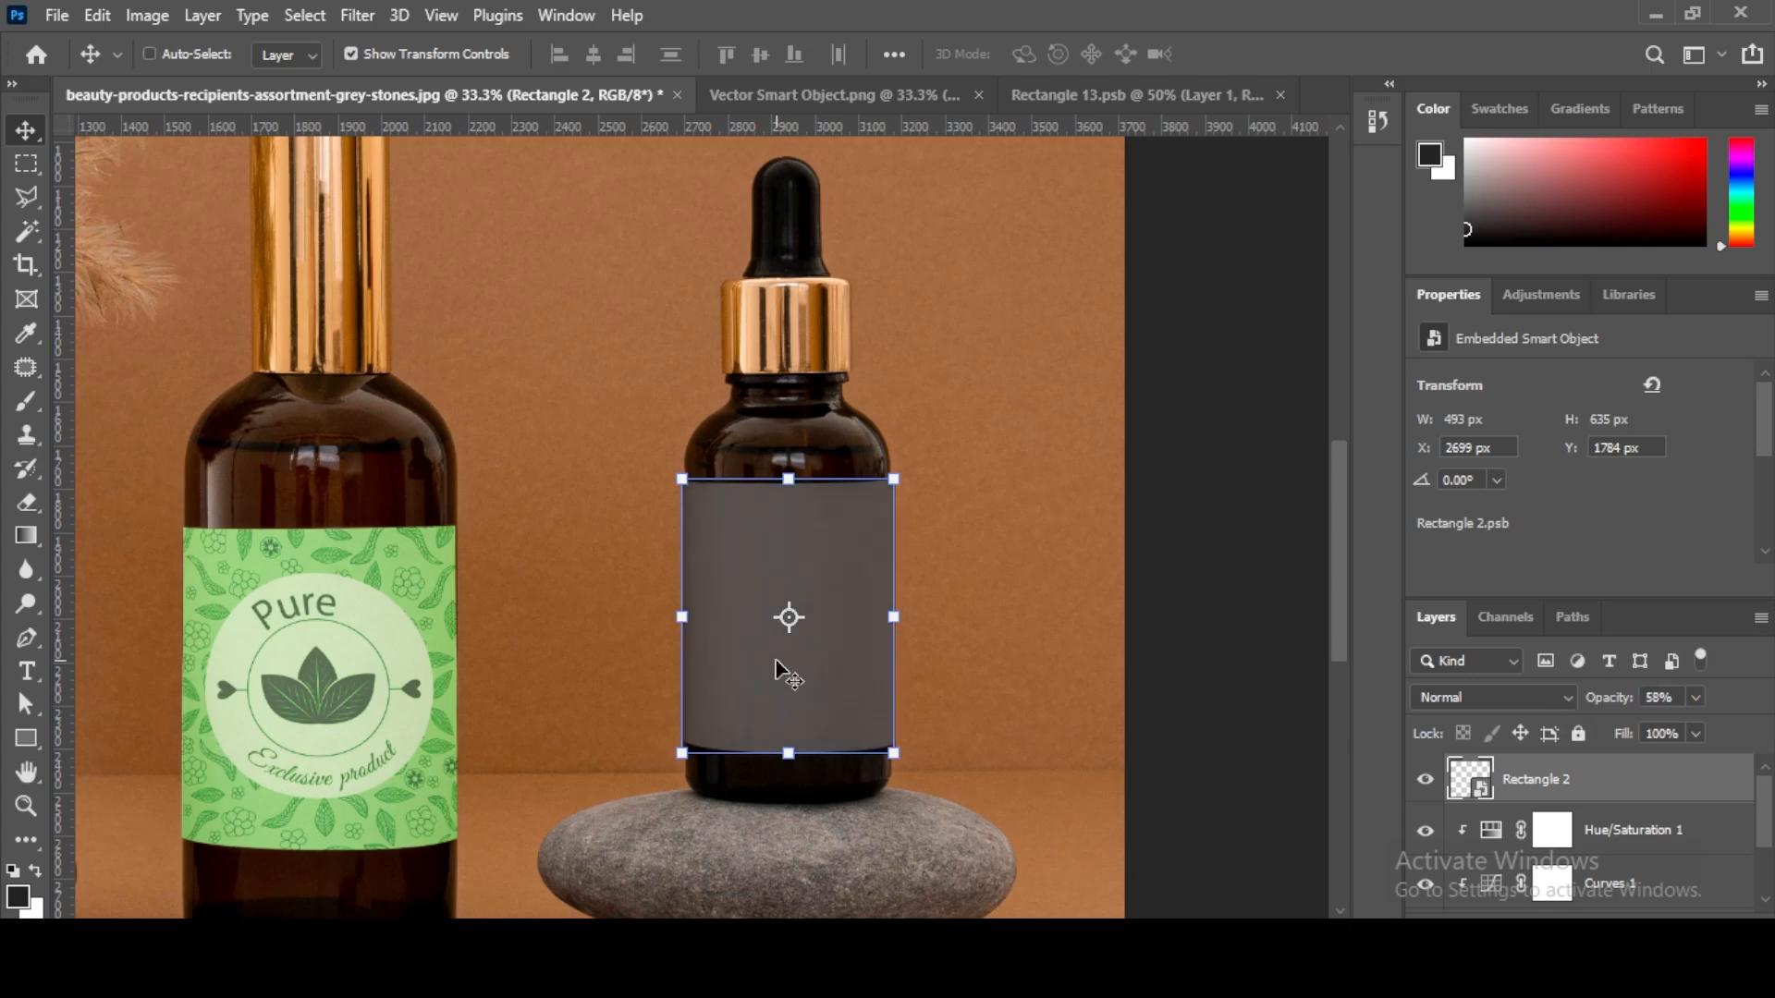
Step: Start warping the Rectangle 2 smart object and align its upper-right corner with the small bottle label's corner
key("ctrl+plus")
left_click_drag(780, 626, 570, 471)
key("ctrl+plus")
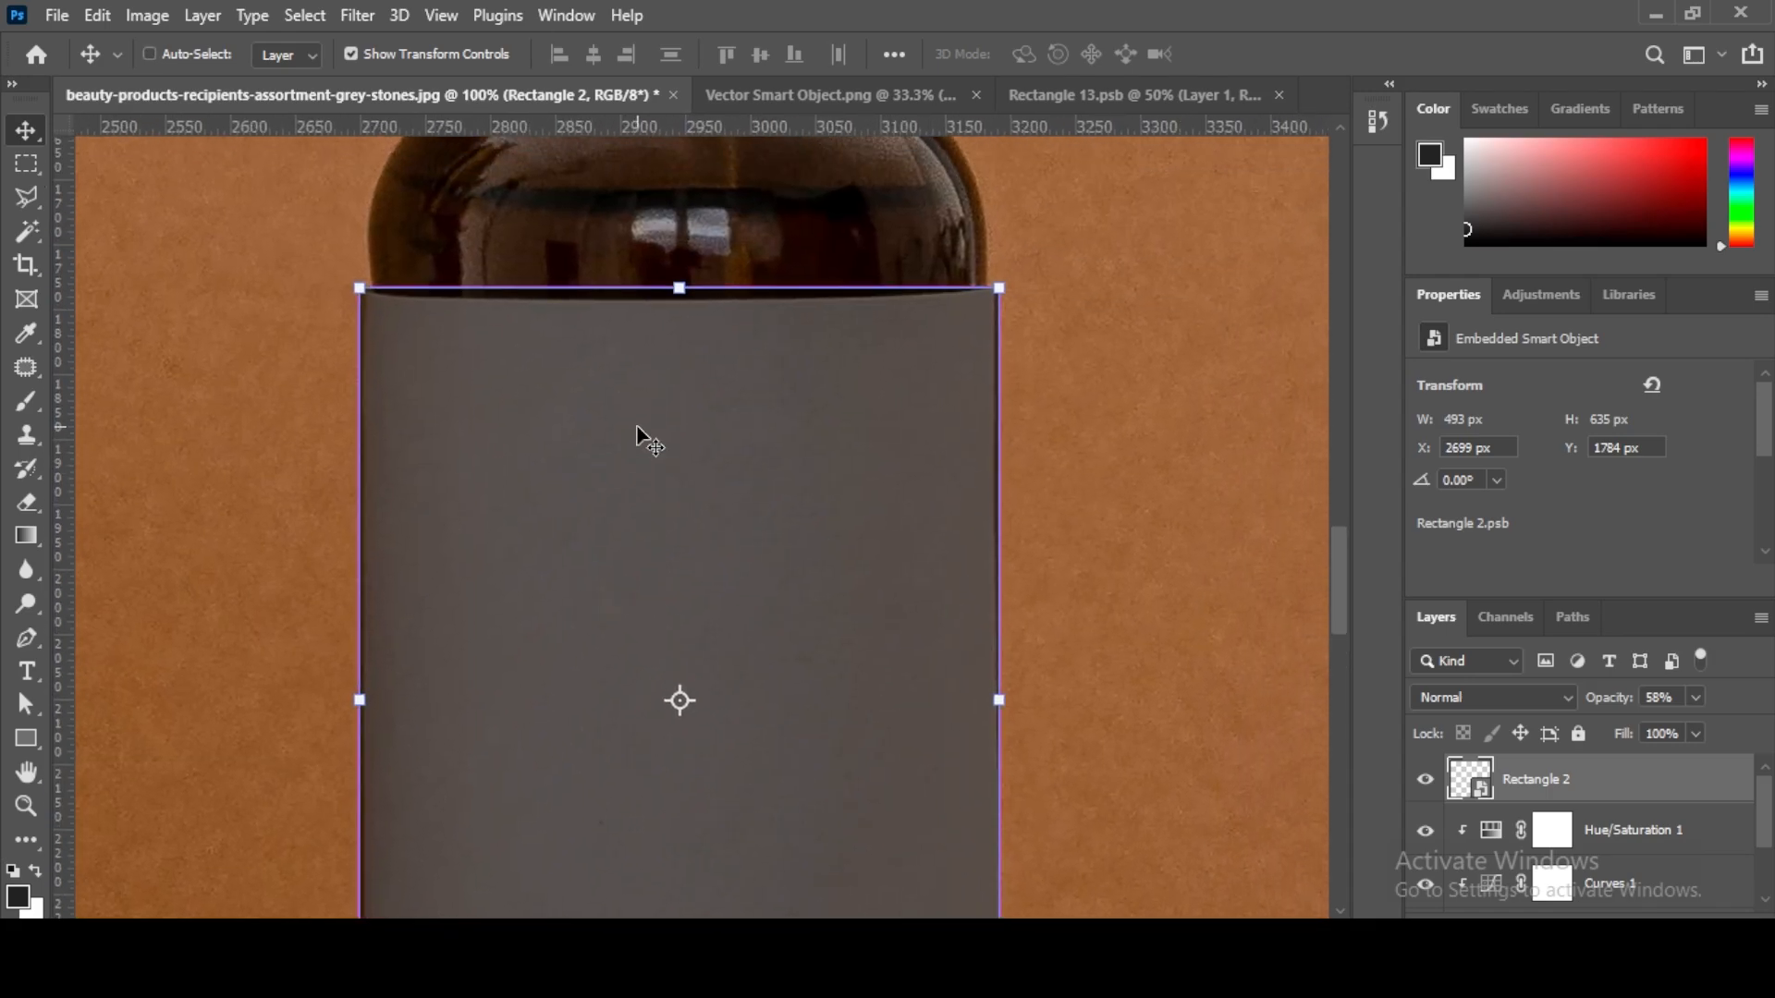
key("ctrl+t")
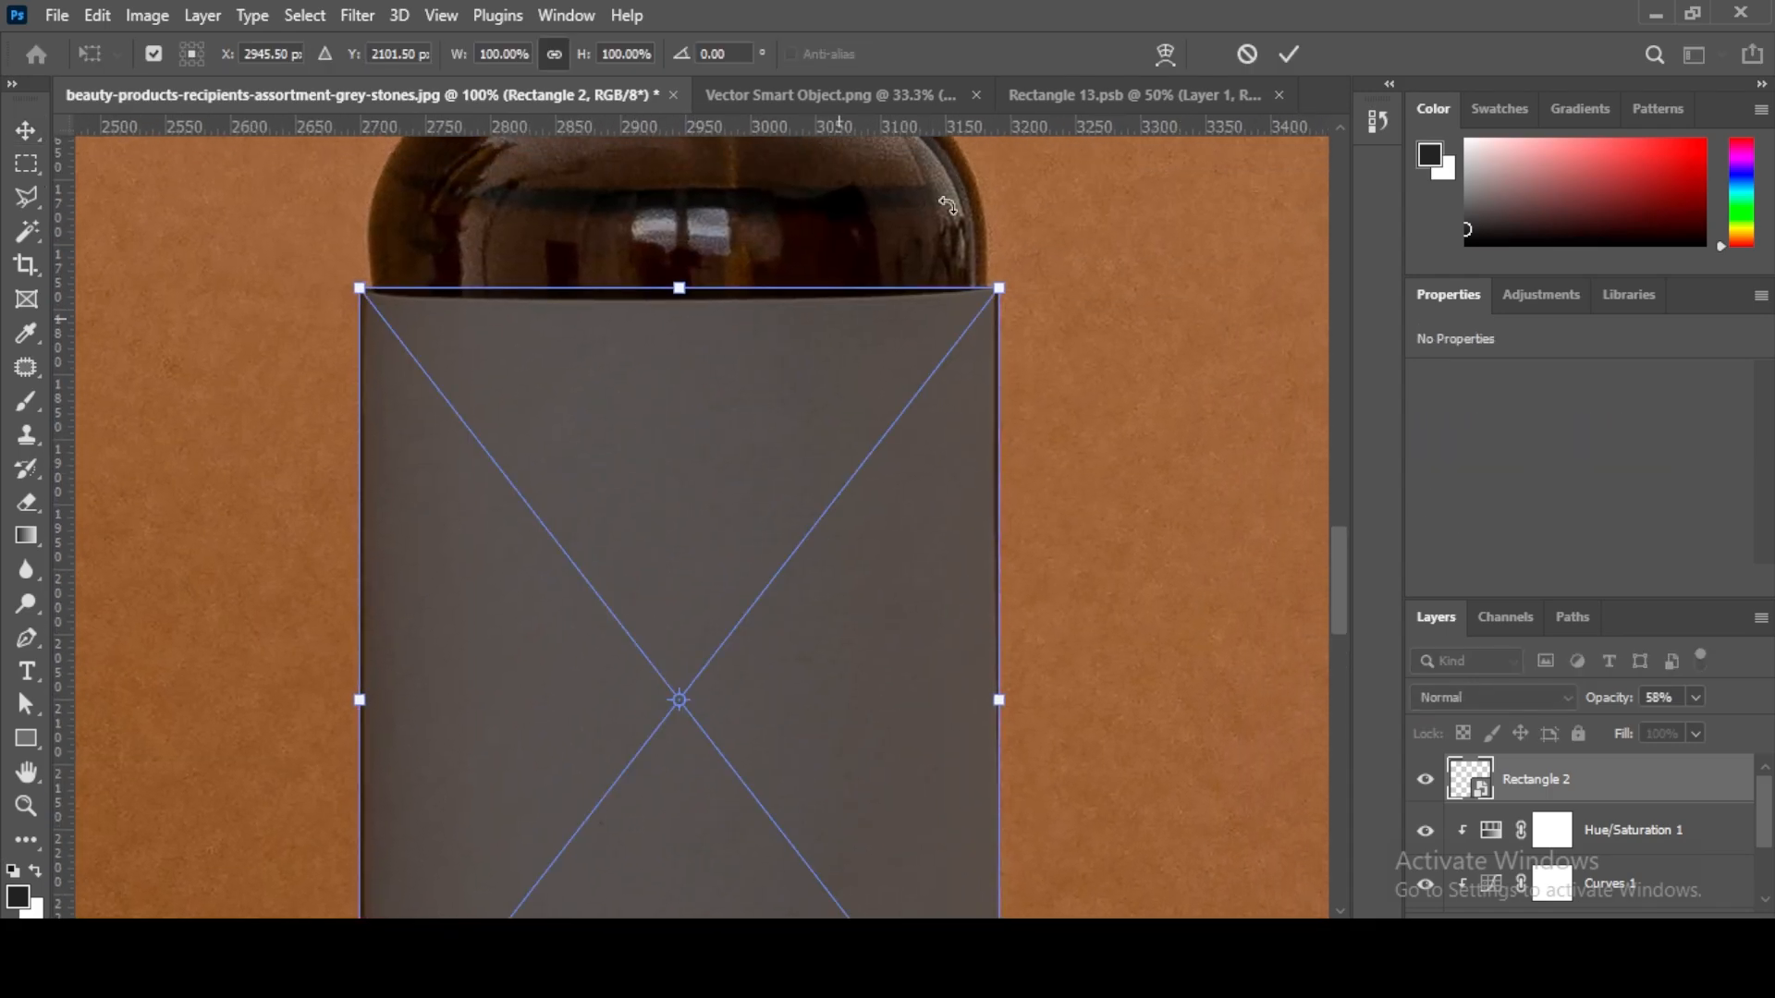
left_click(1167, 56)
key("ctrl+plus")
left_click_drag(982, 317, 679, 652)
left_click_drag(898, 565, 882, 628)
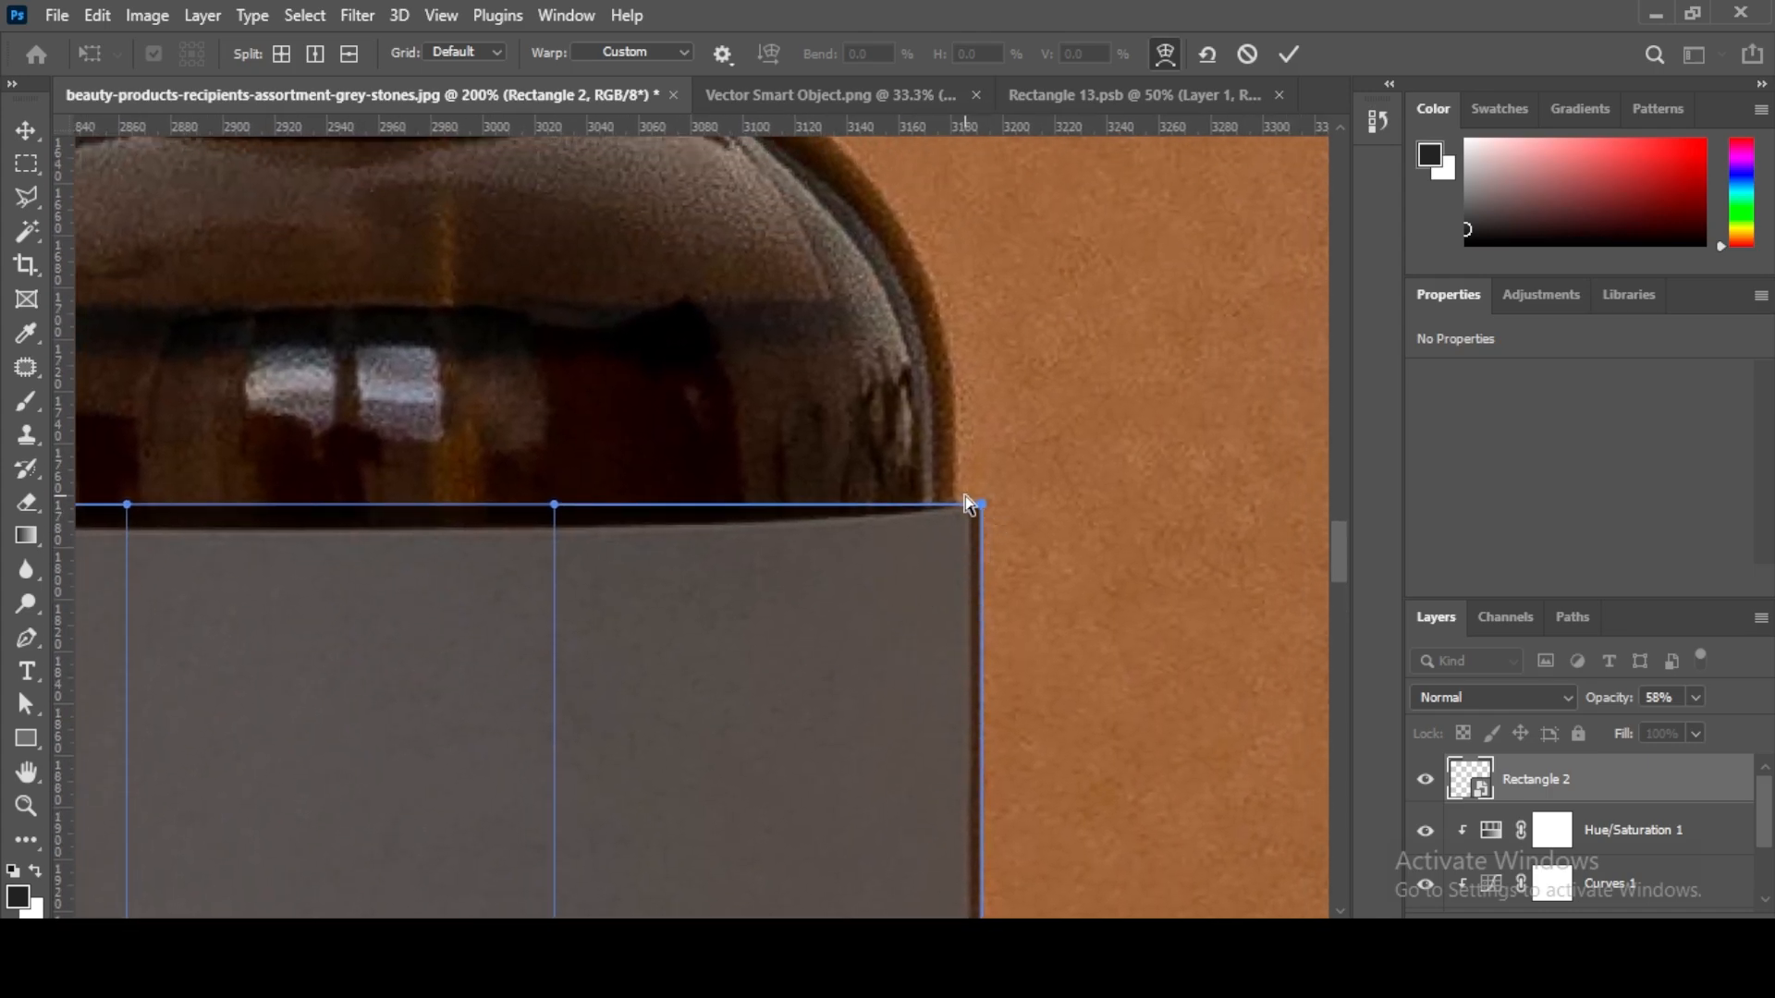
key("ctrl+plus")
left_click_drag(958, 542, 788, 539)
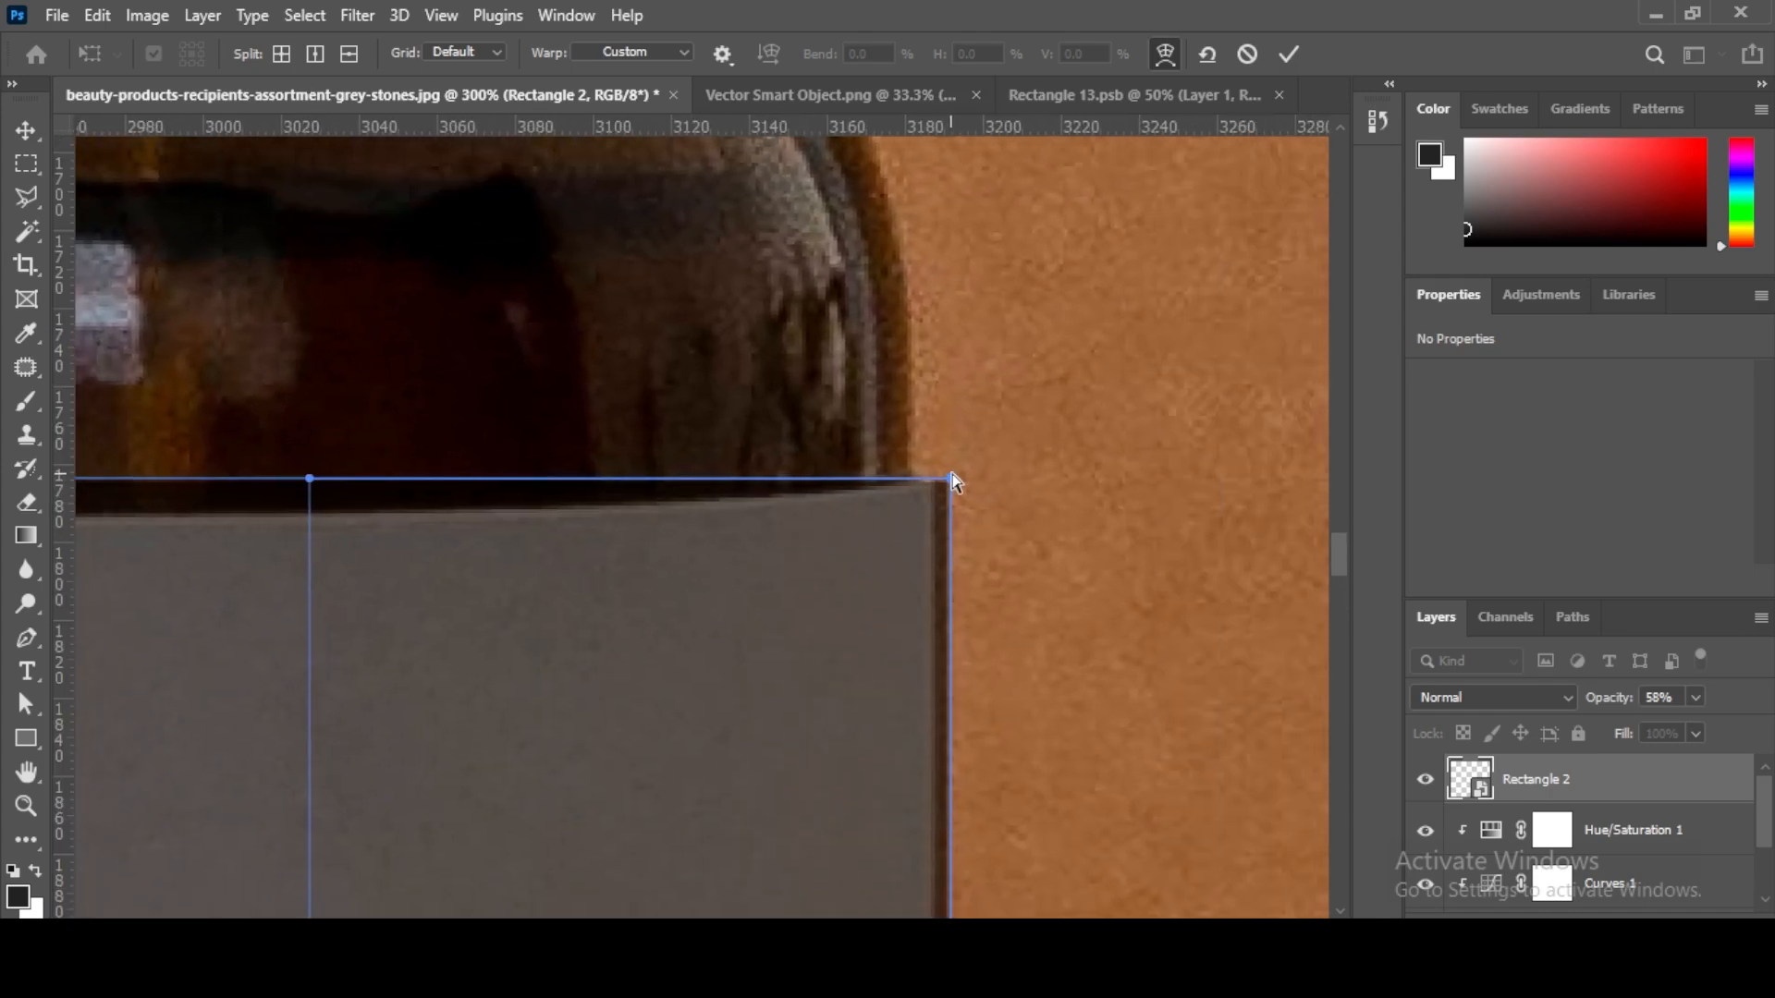
left_click_drag(953, 476, 932, 482)
Step: Align the warp's upper-left corner with the upper-left corner of the small bottle's label
left_click_drag(564, 564, 1079, 455)
left_click_drag(383, 601, 907, 626)
left_click_drag(333, 544, 748, 598)
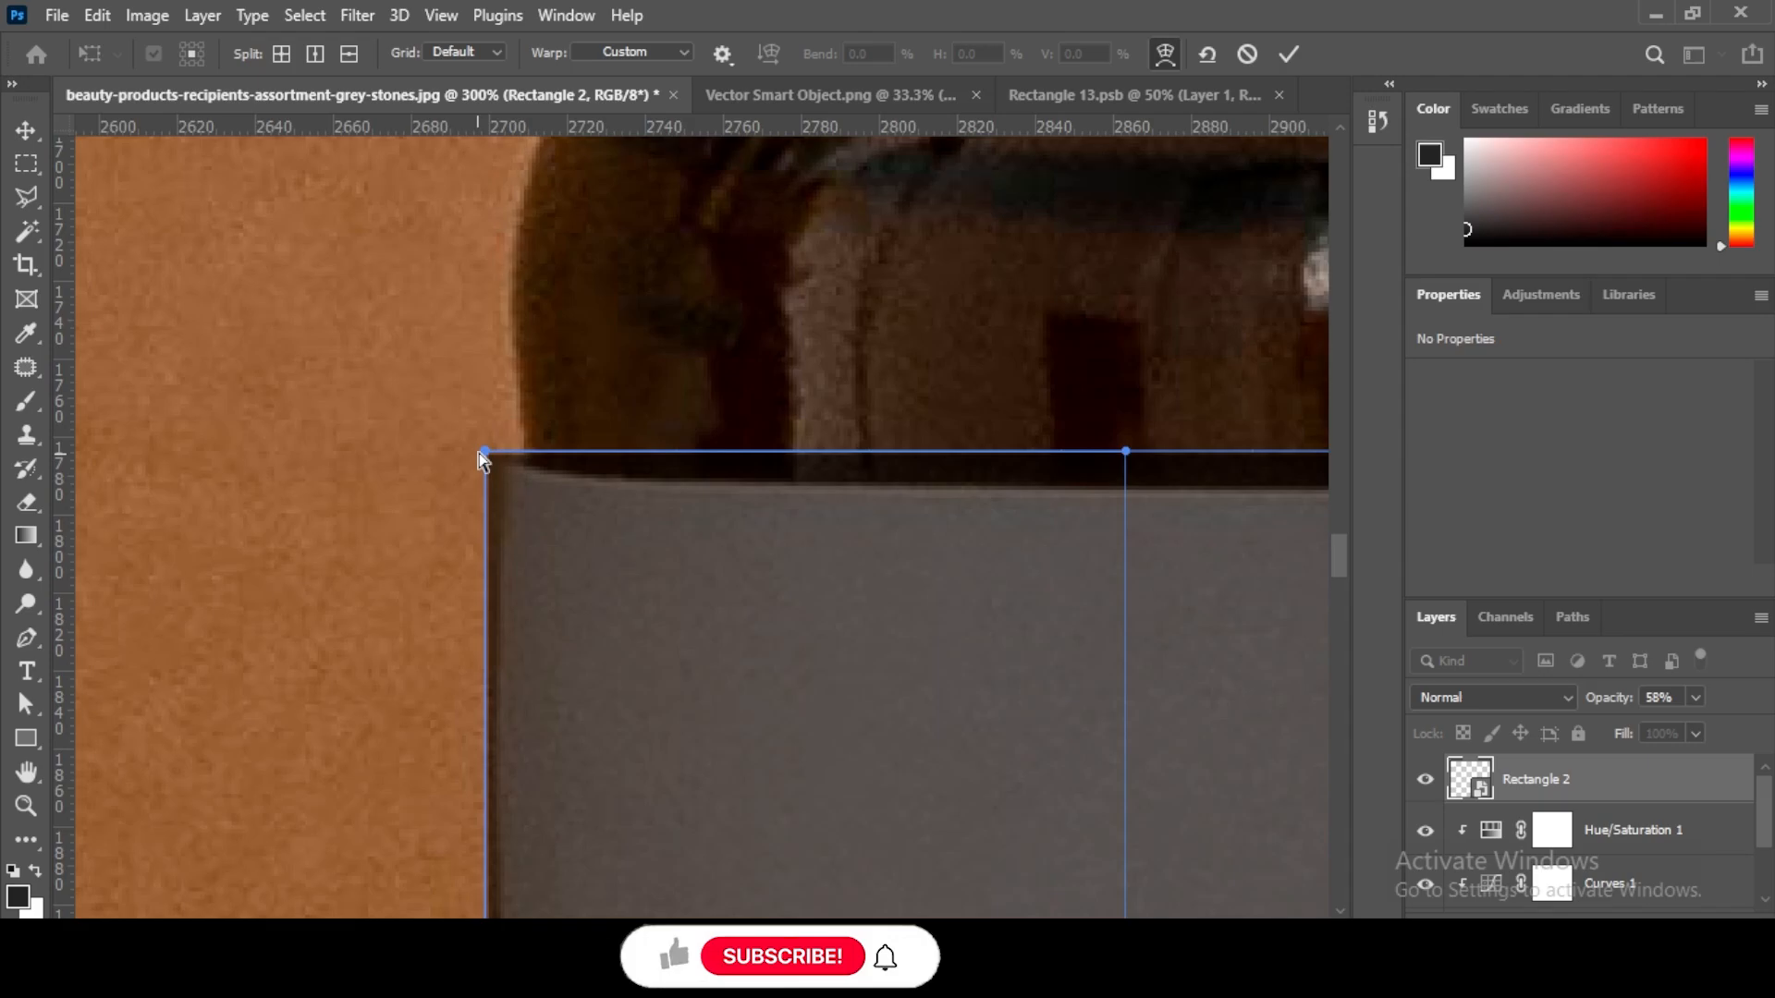
left_click_drag(481, 454, 504, 474)
Step: Bend the warp's top edge downward from both ends to follow the curved top of the small bottle's label
scroll(693, 571, "right", 5)
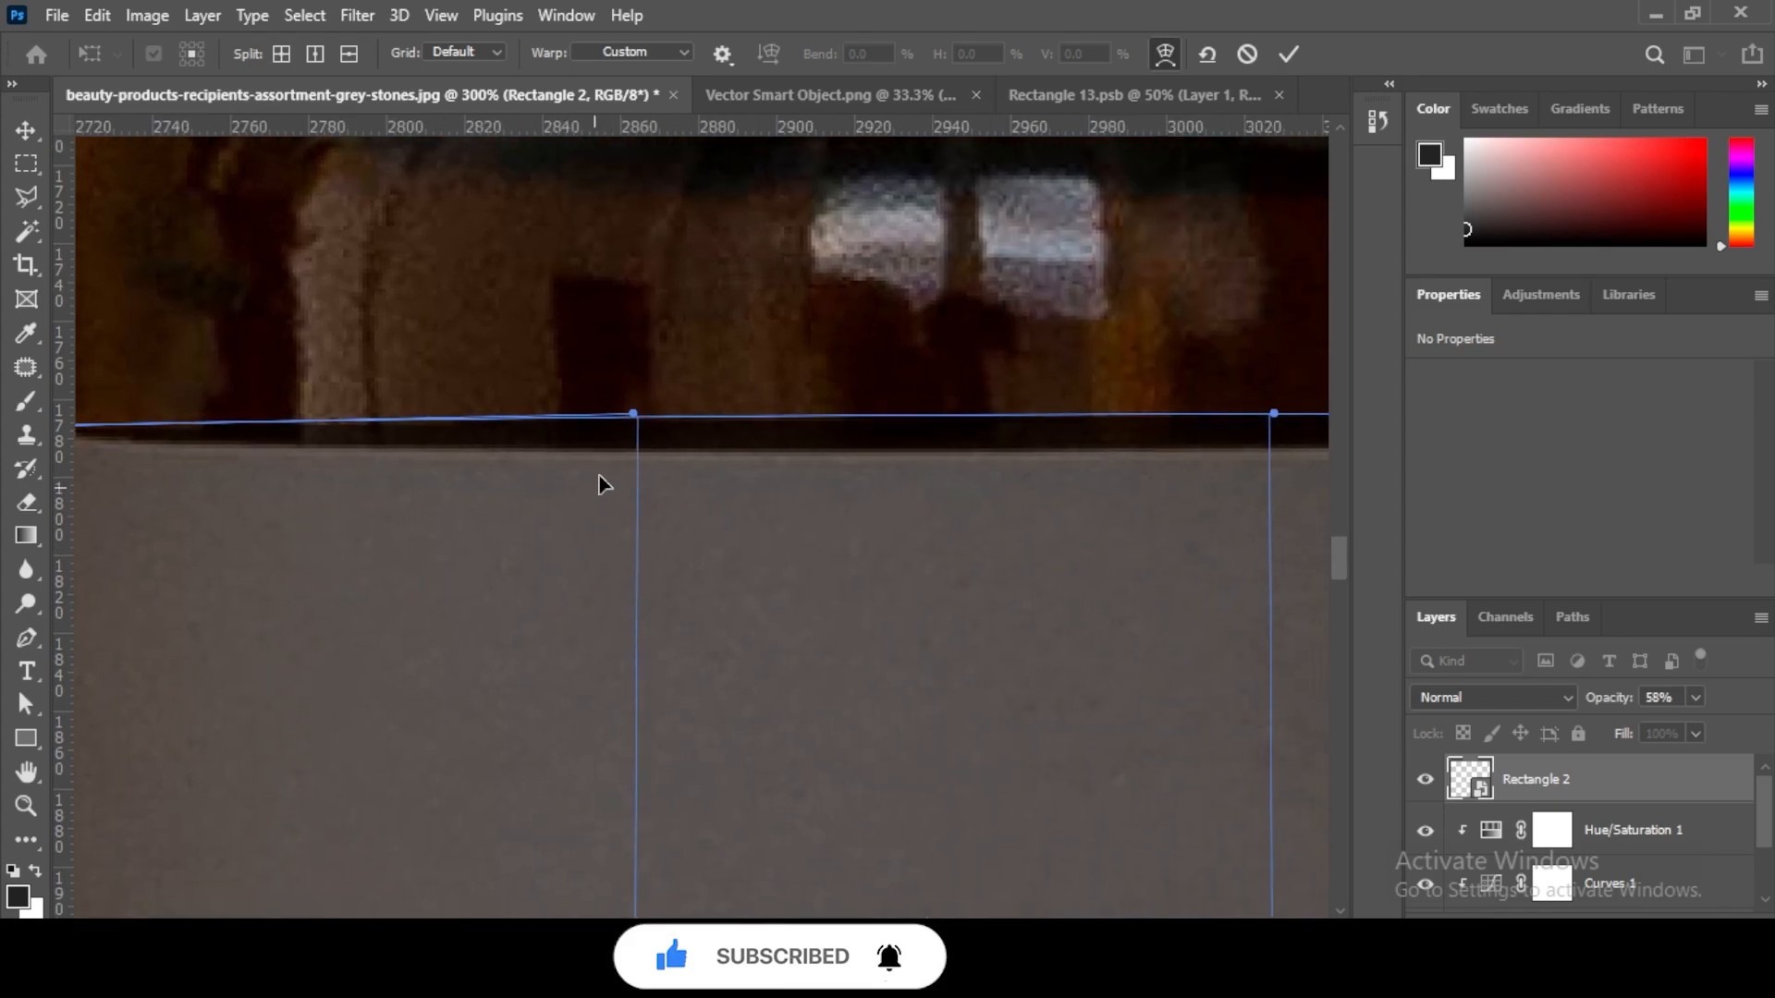
left_click_drag(632, 415, 407, 486)
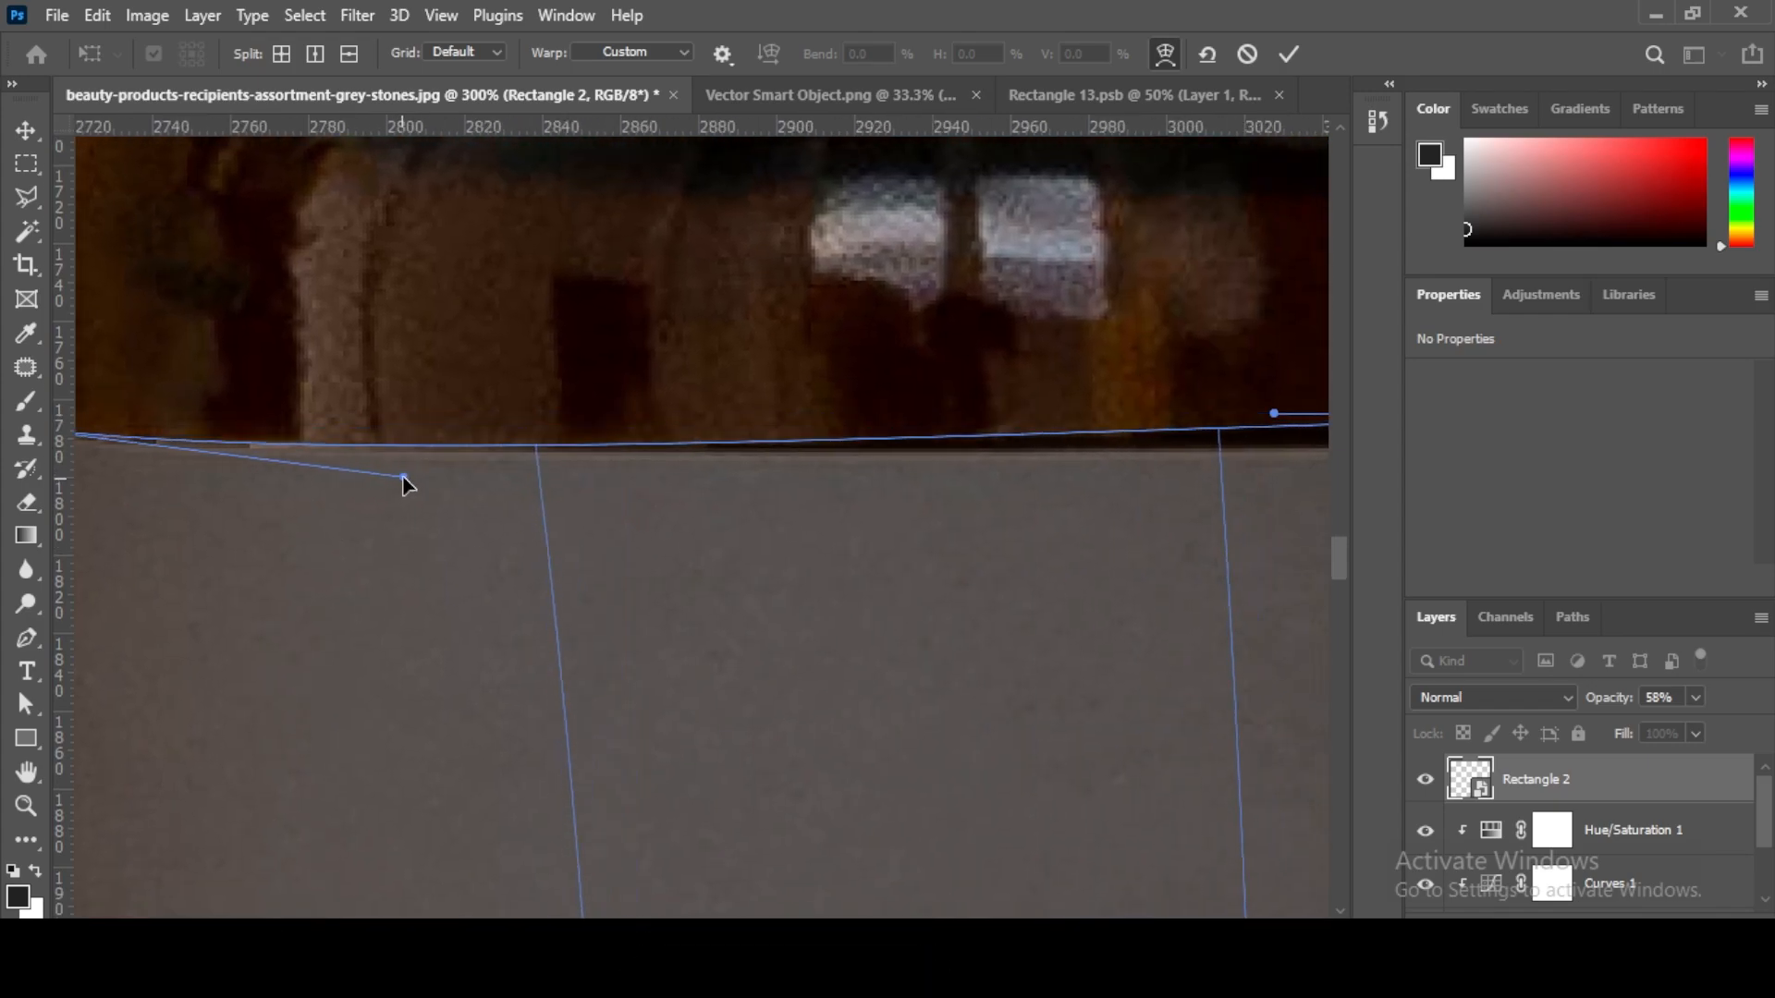
left_click_drag(1026, 567, 424, 626)
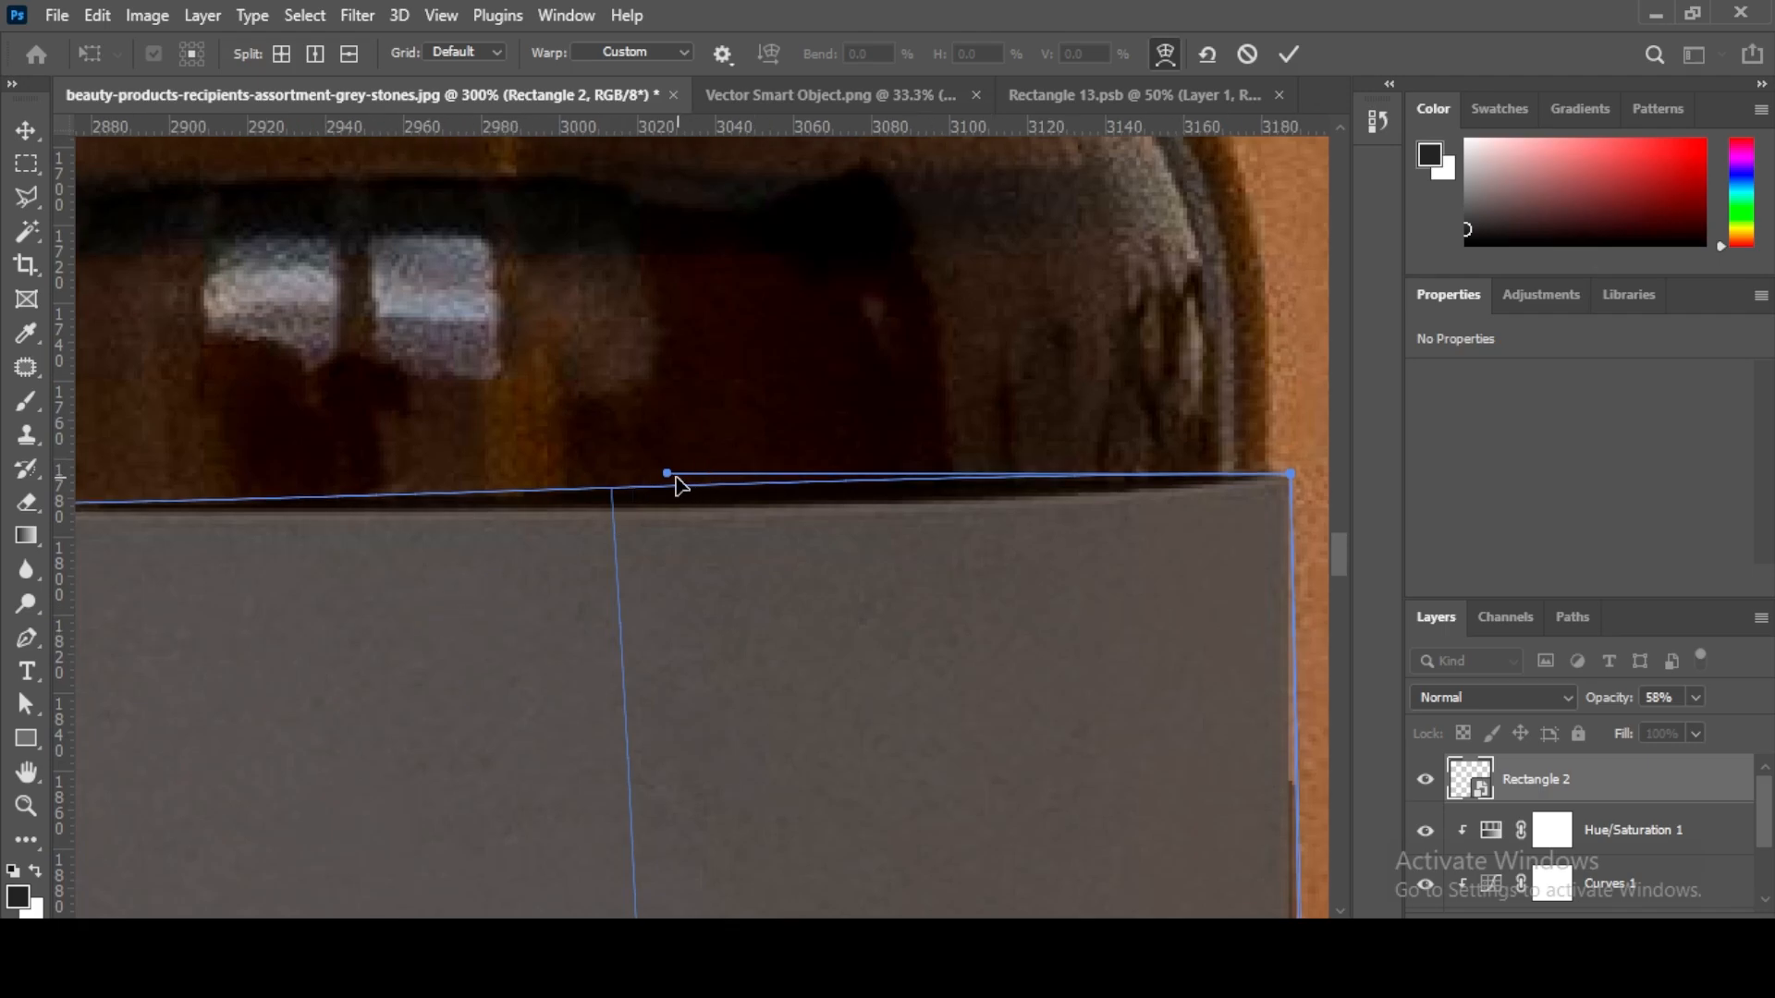
left_click_drag(680, 476, 189, 579)
left_click_drag(392, 665, 979, 539)
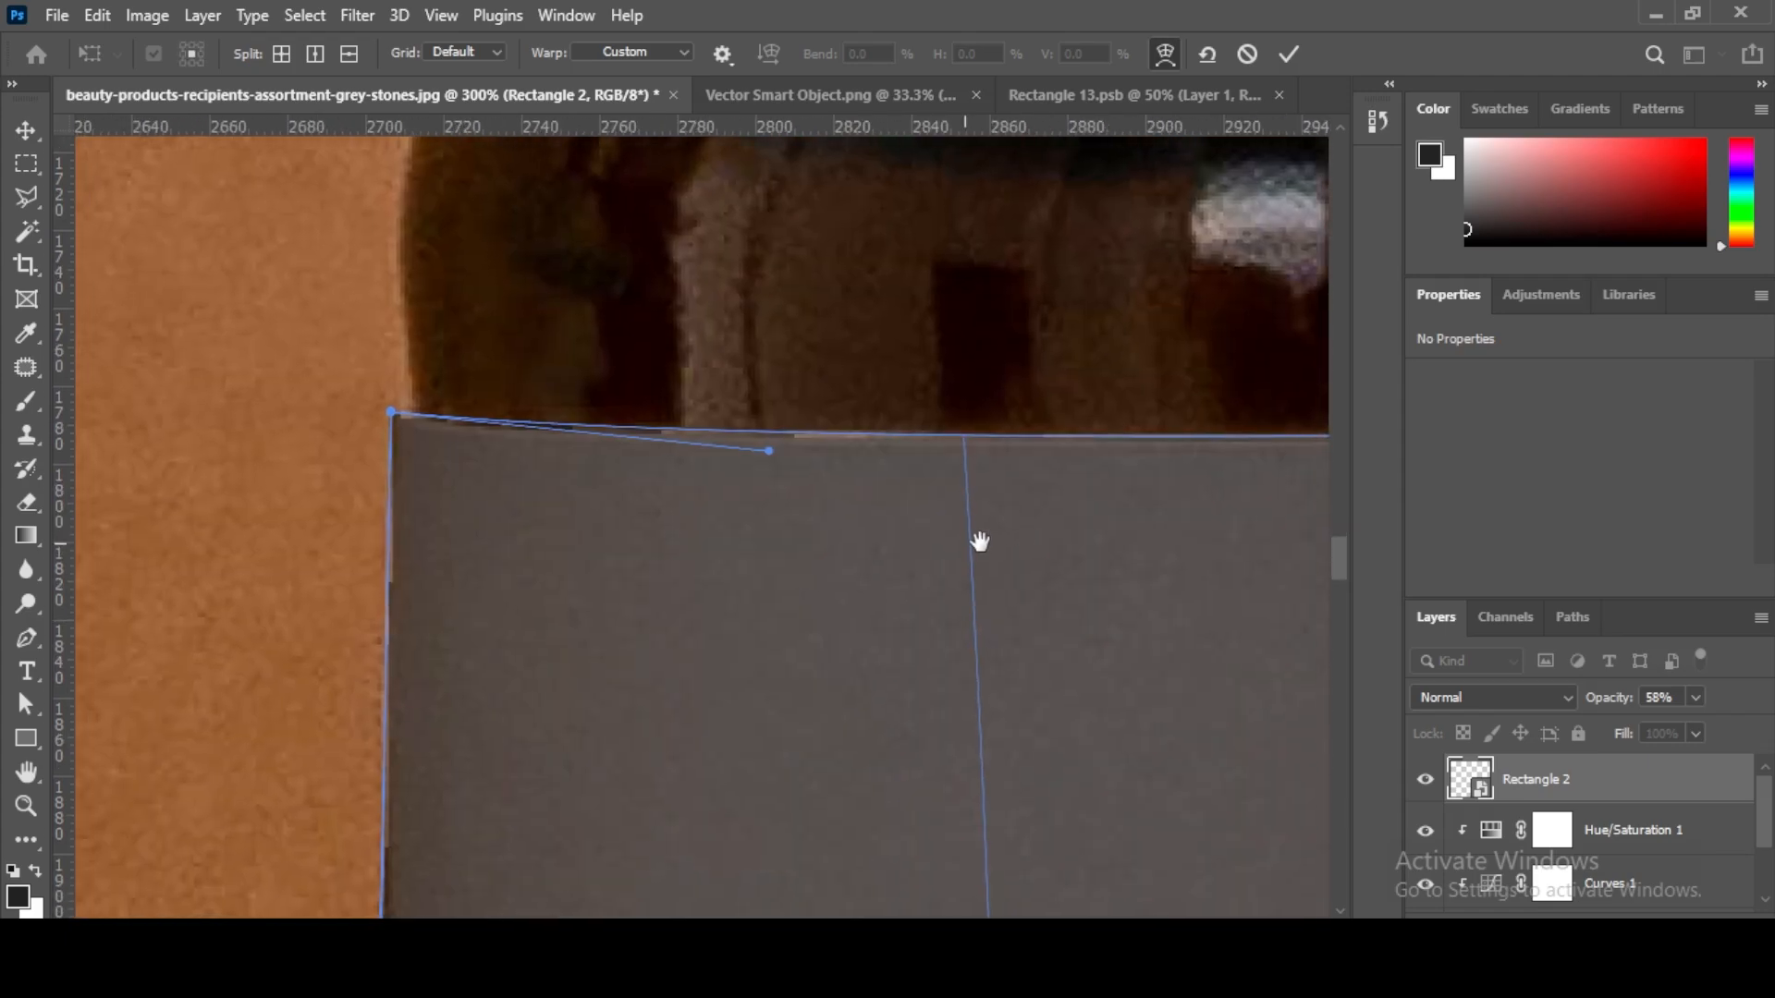
Step: Adjust the warp's left edge and lower-left corner to follow the left side of the small bottle's label
scroll(466, 474, "down", 5)
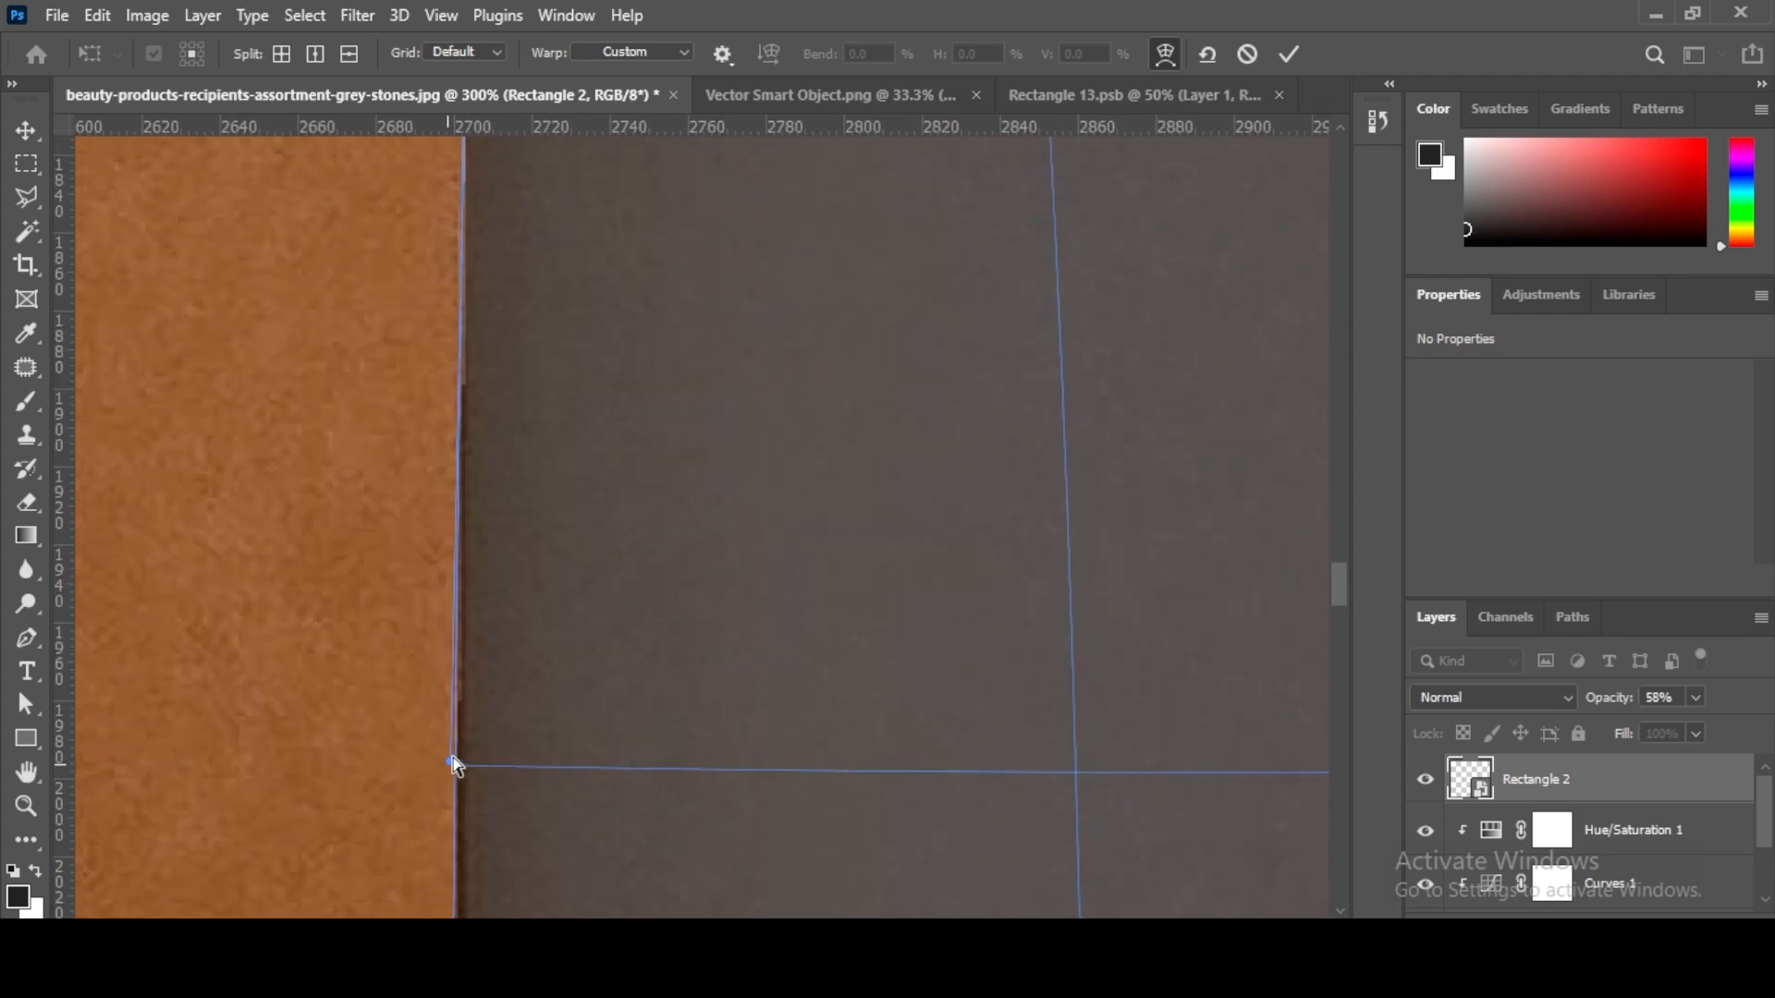
left_click_drag(452, 760, 463, 758)
left_click_drag(591, 816, 527, 546)
left_click_drag(545, 706, 616, 368)
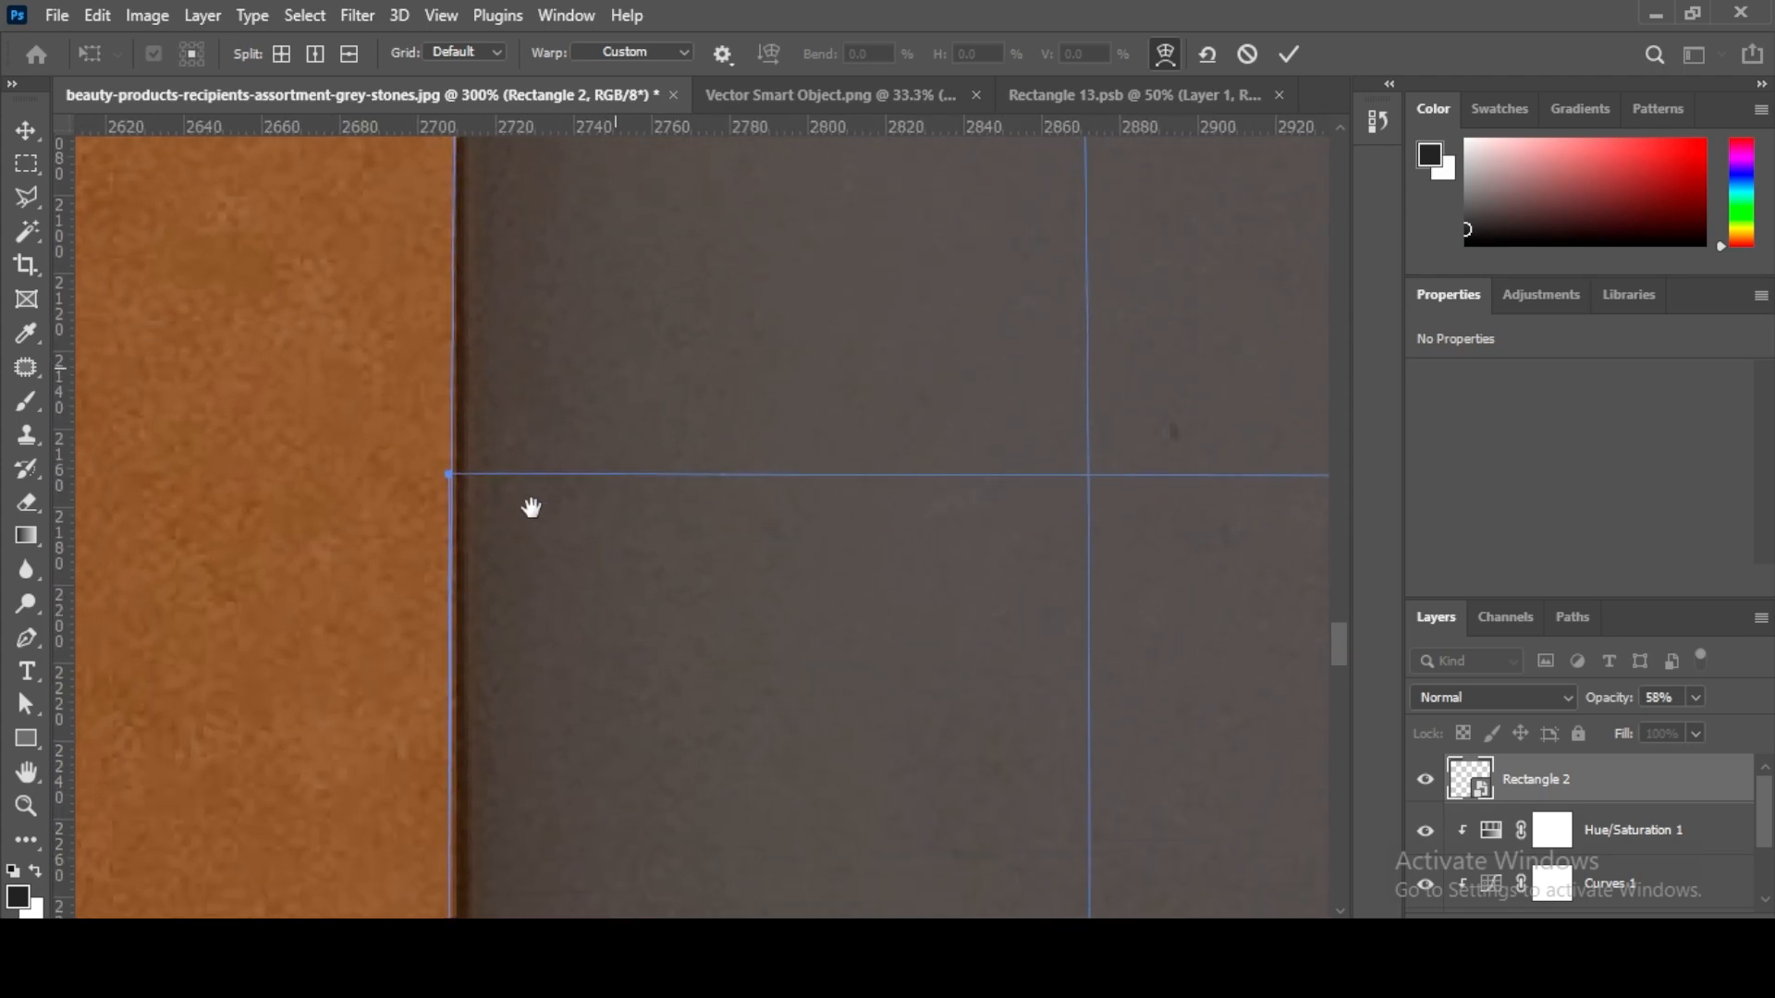
left_click_drag(531, 508, 490, 470)
left_click_drag(541, 579, 583, 539)
left_click_drag(589, 756, 602, 632)
Step: Place the warp's lower-right corner on the label's corner and curve the bottom edge along the label's lower rim
left_click_drag(804, 709, 424, 714)
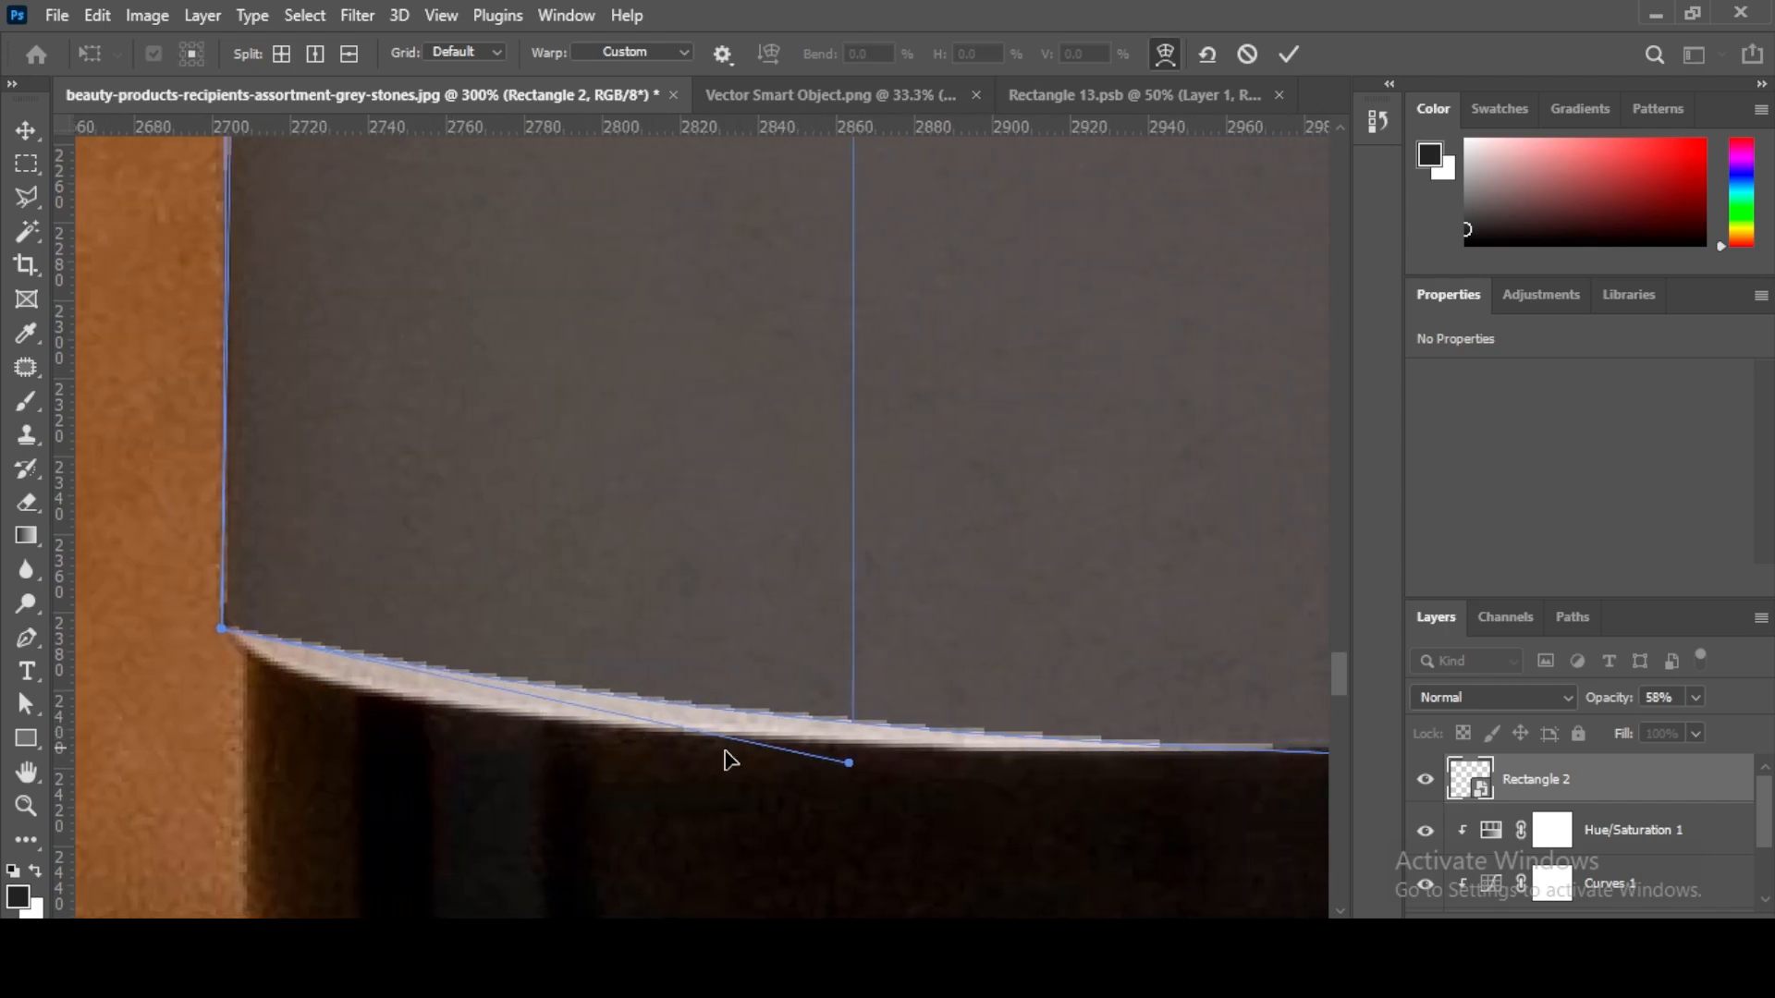
left_click_drag(850, 765, 390, 784)
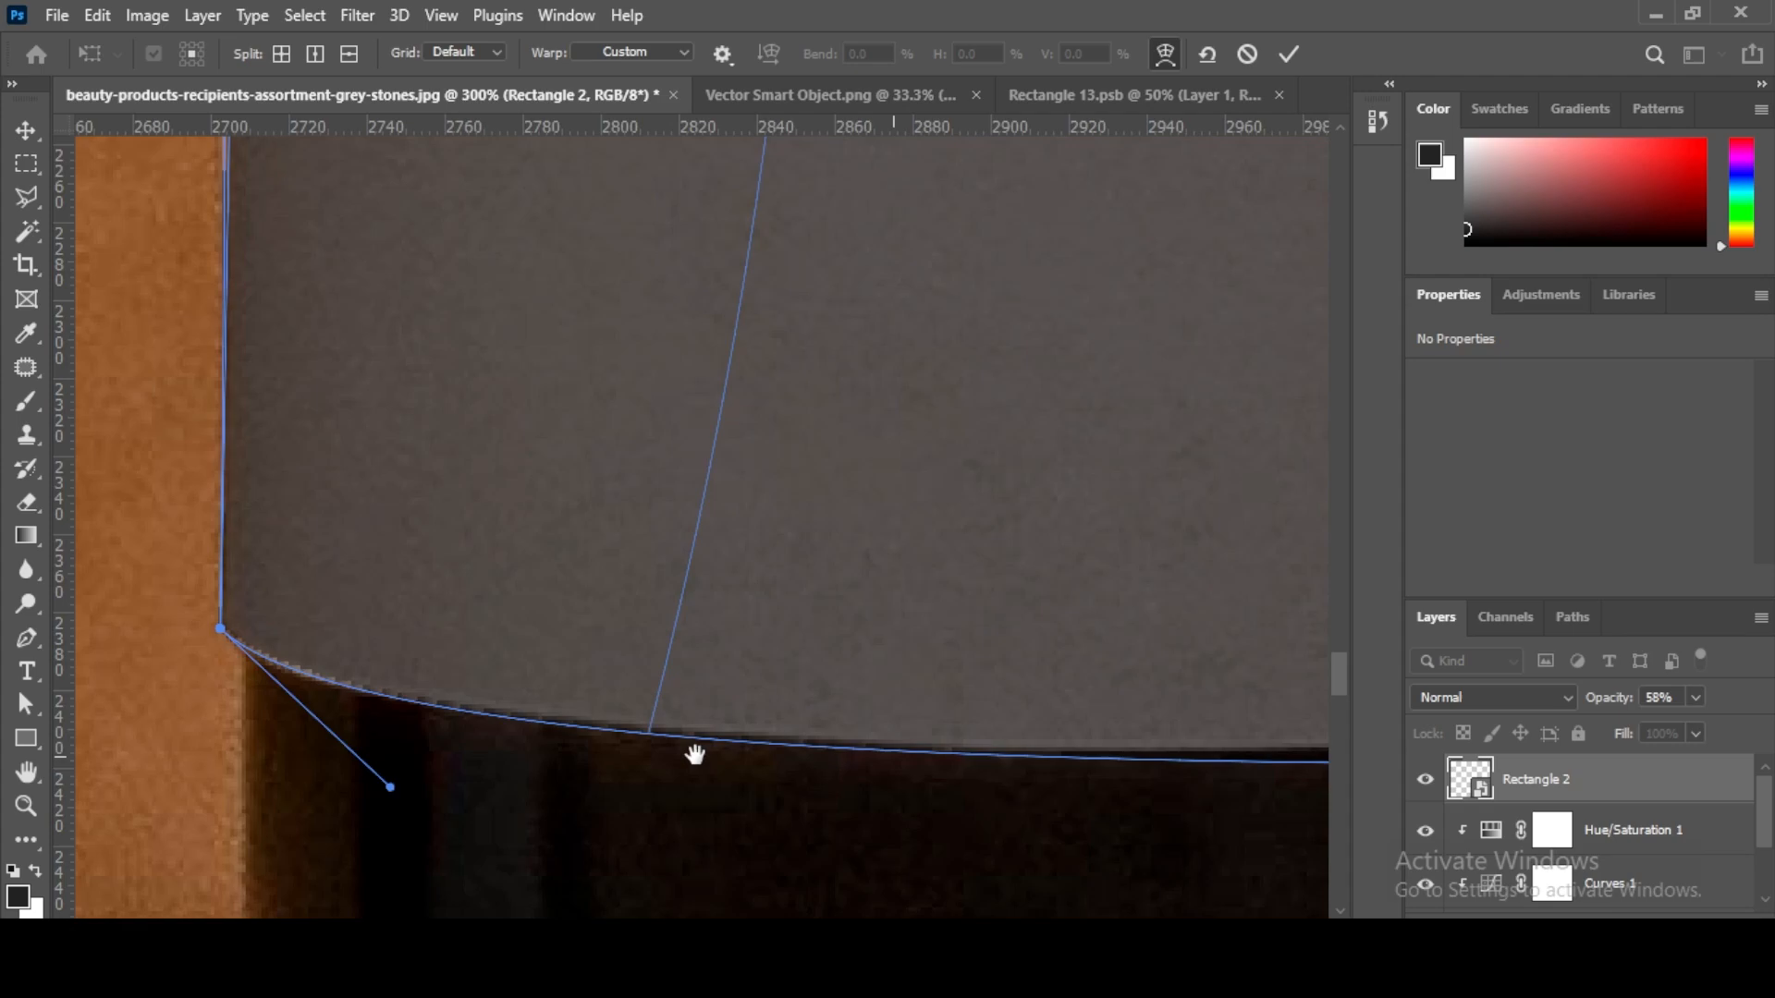
scroll(947, 820, "right", 10)
left_click_drag(723, 720, 715, 629)
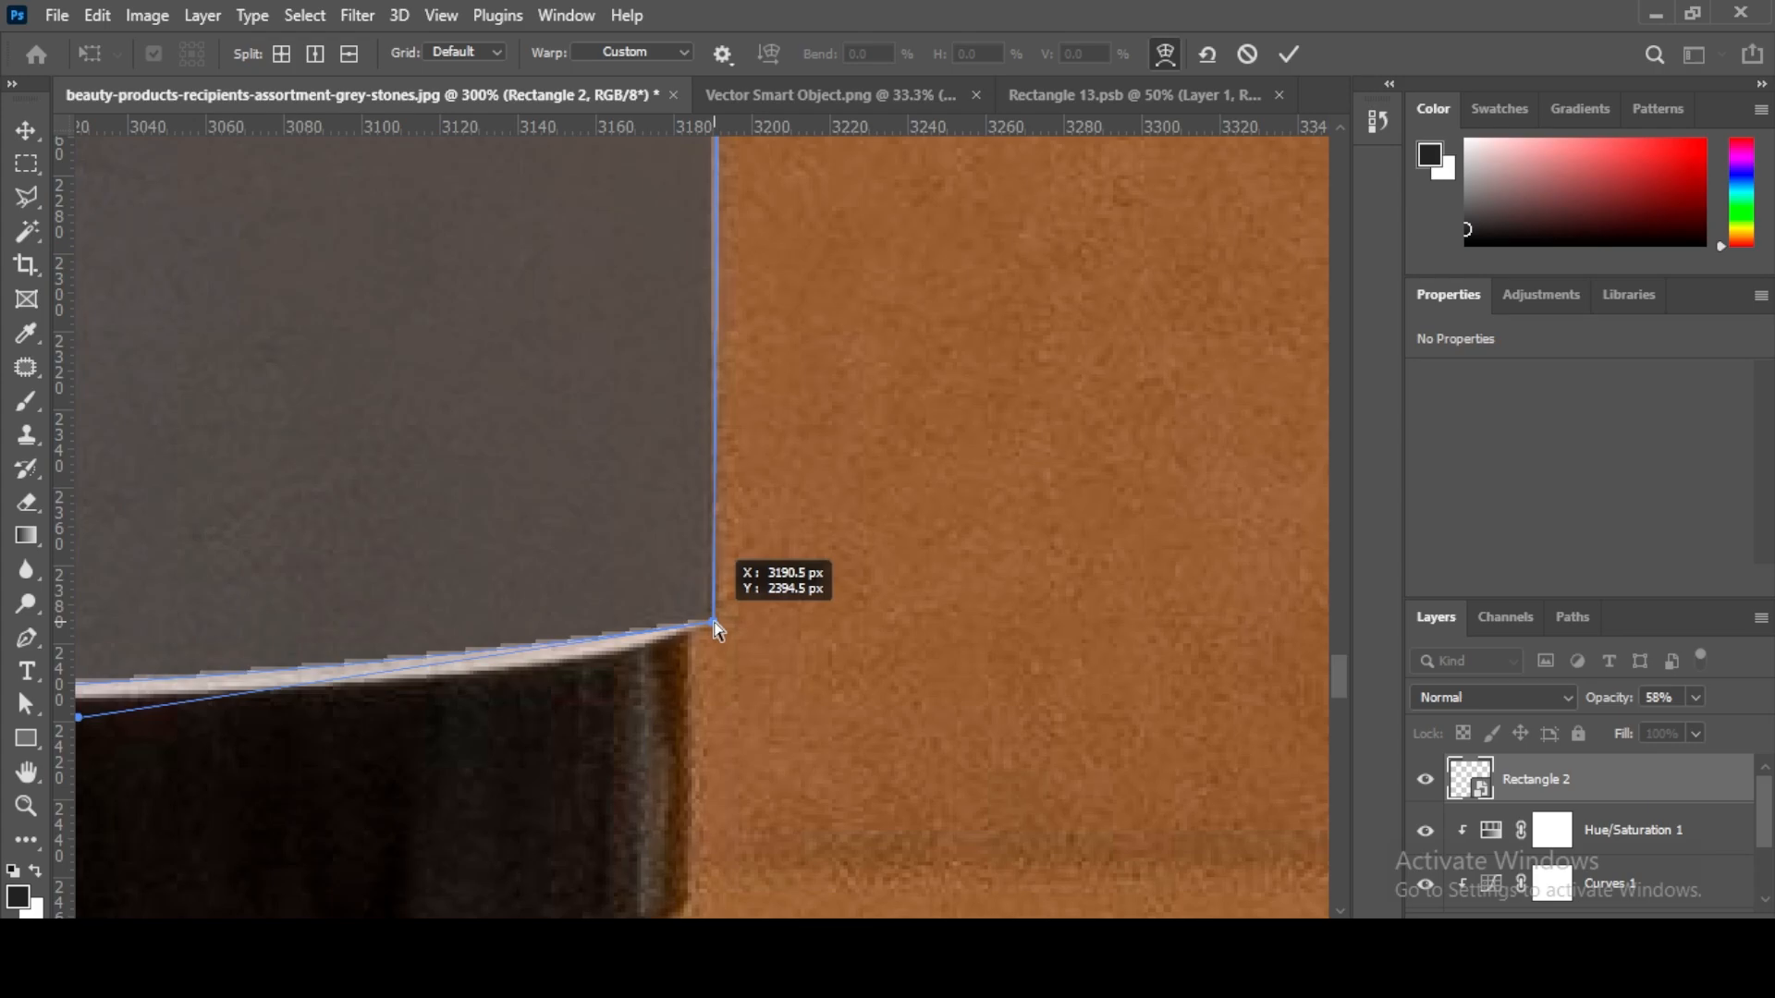
left_click_drag(670, 710, 1026, 632)
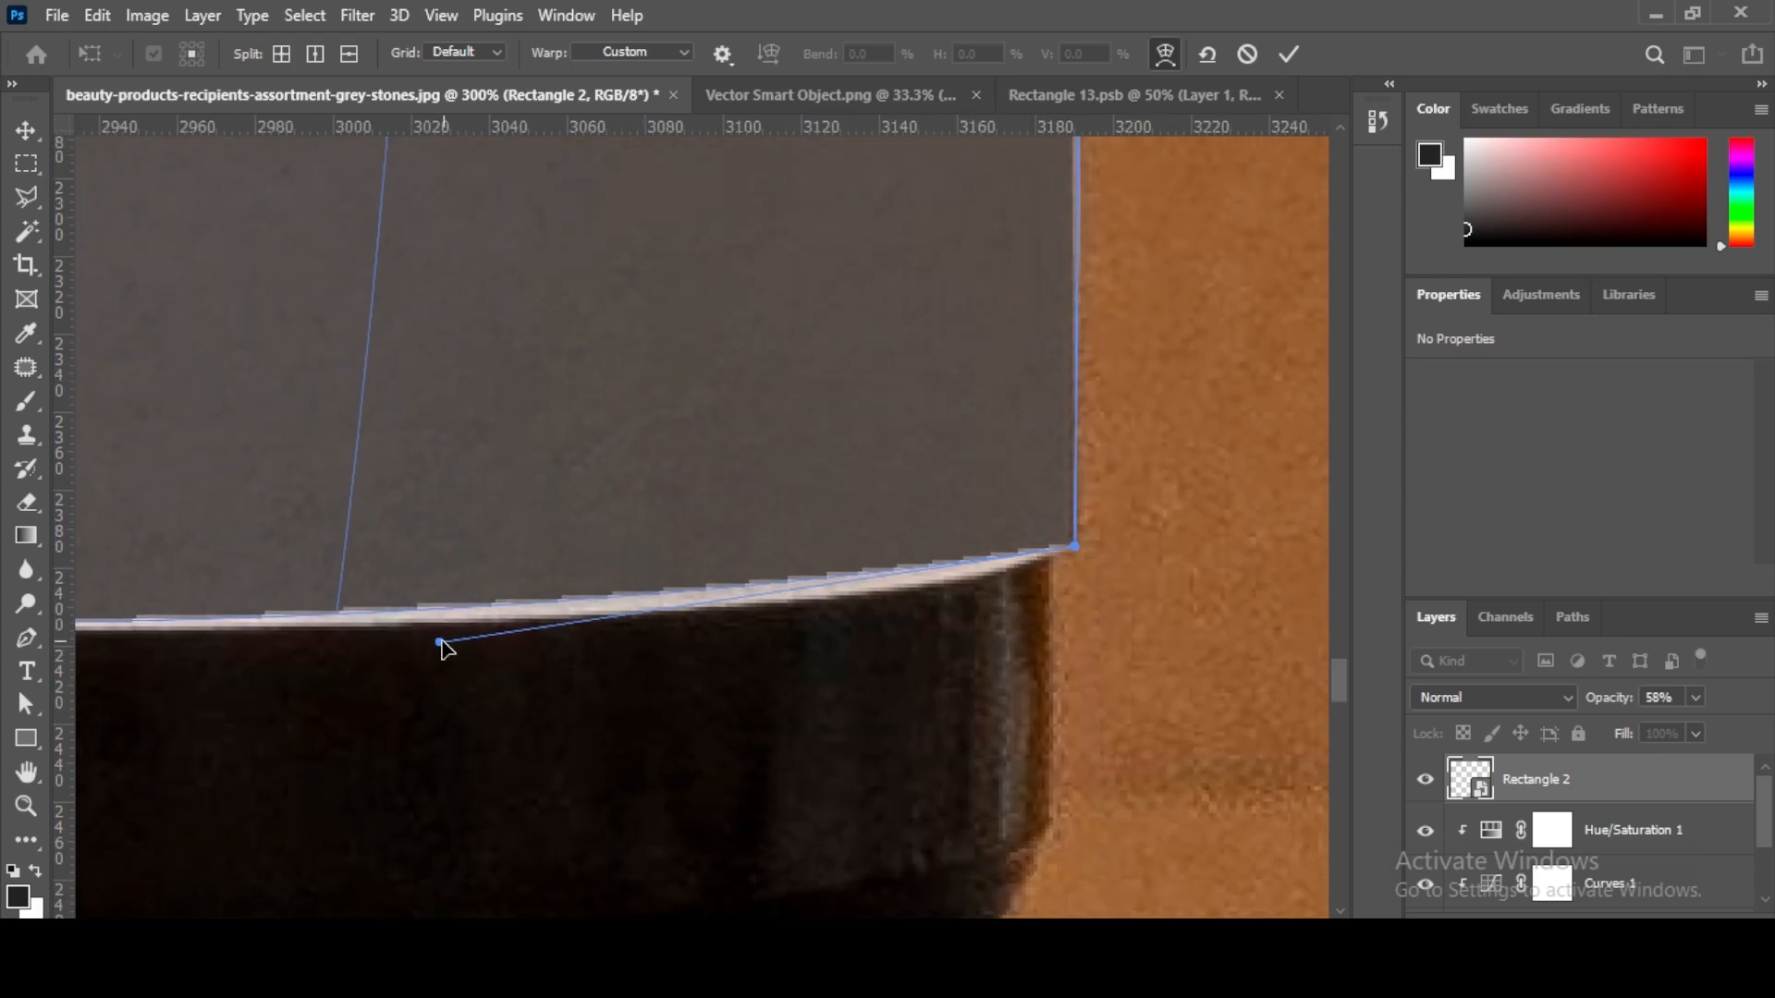
mouse_move(441, 643)
left_mouse_down()
mouse_move(623, 667)
mouse_move(827, 663)
left_mouse_up()
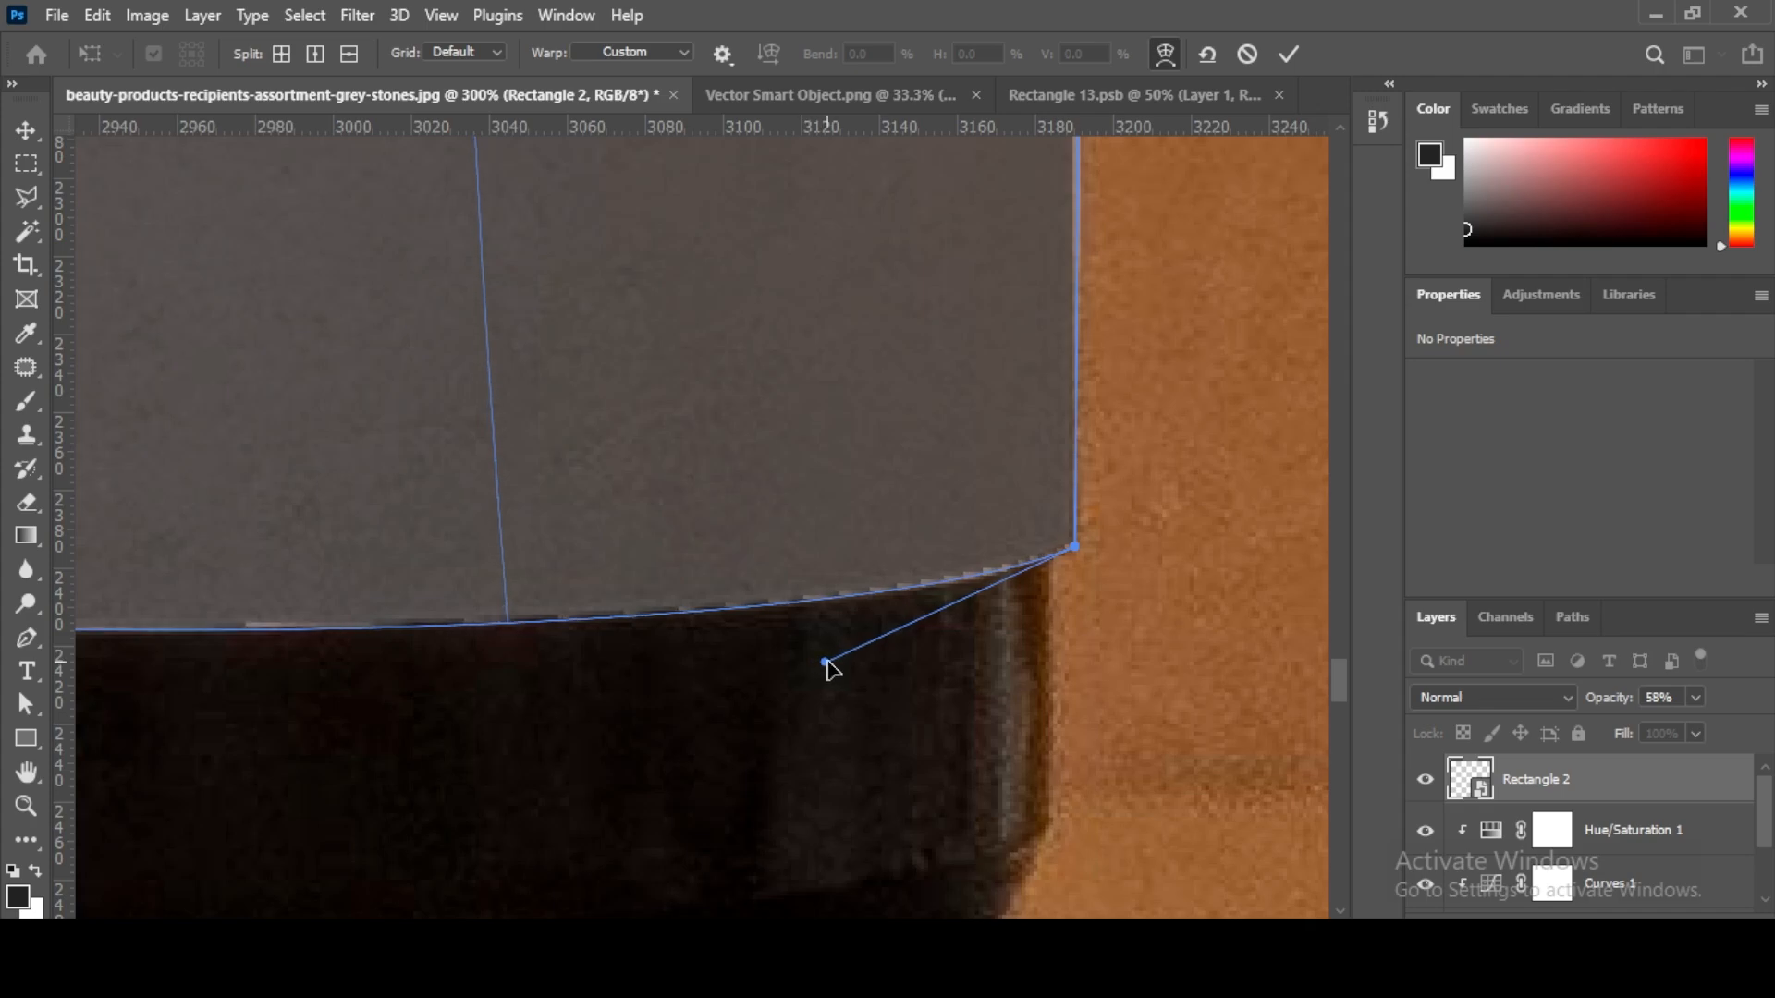
Step: Align the warp's right edge with the right side of the small bottle's label, apply the warp and deselect the layer
left_click_drag(480, 729, 1045, 689)
left_click_drag(497, 698, 726, 724)
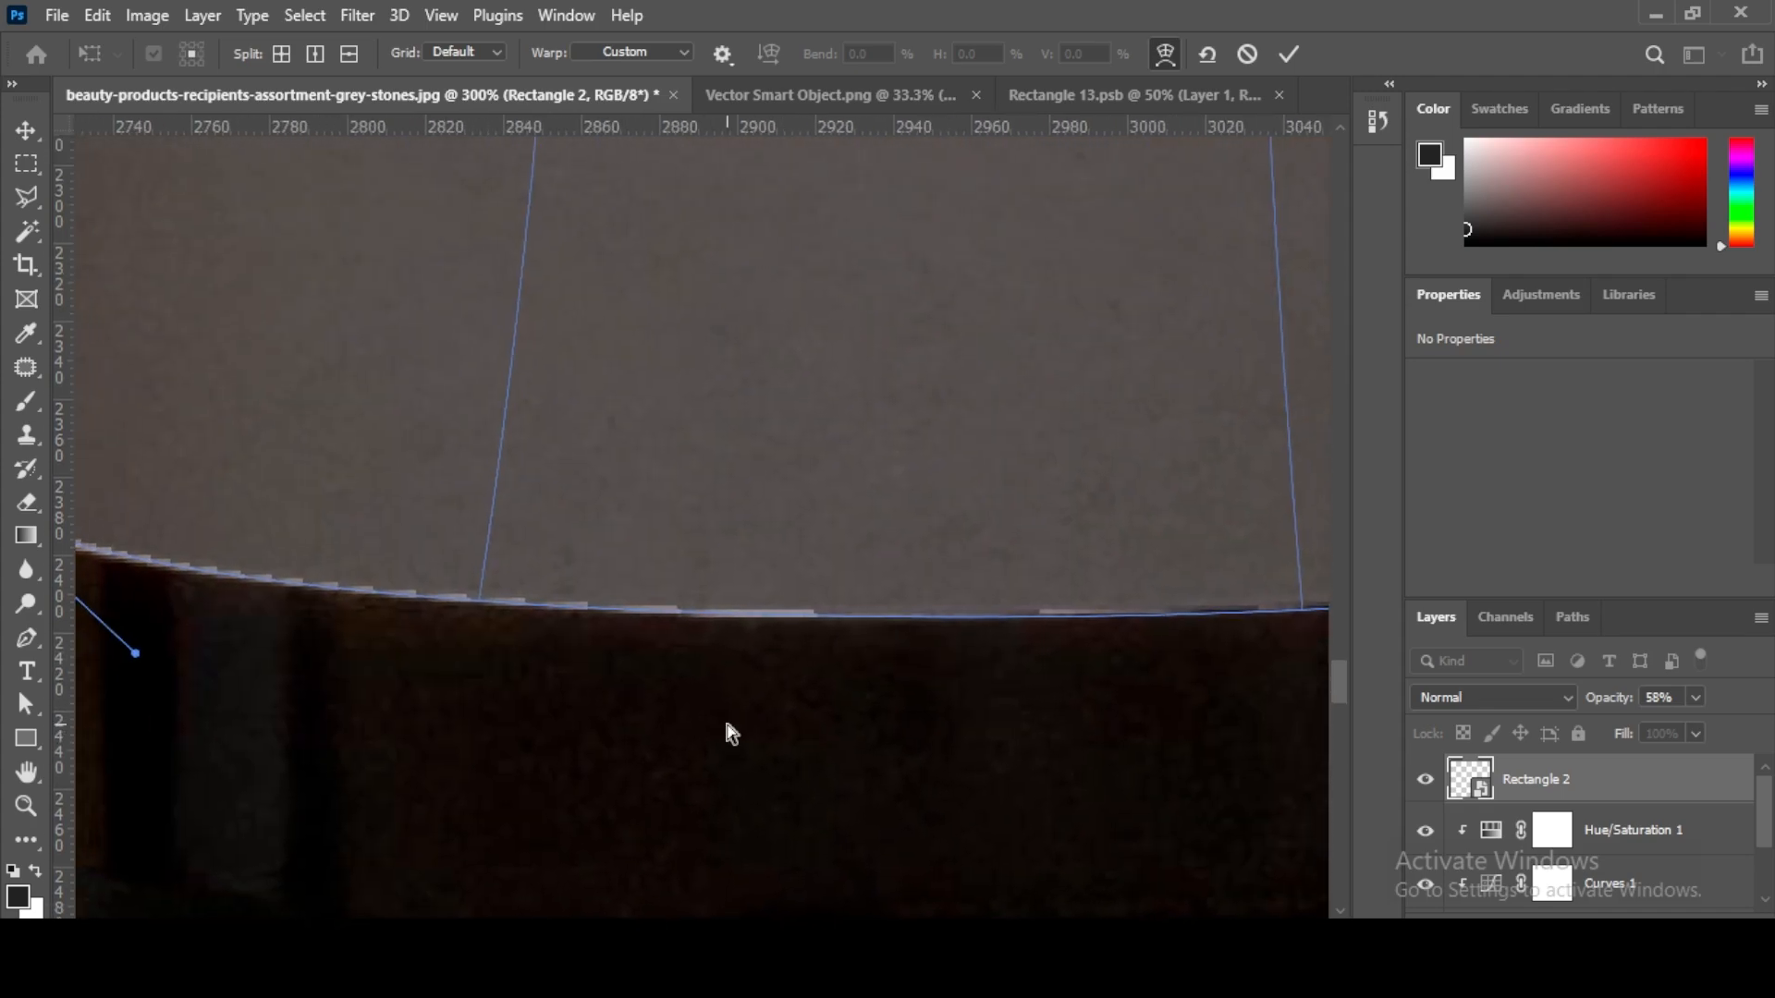
left_click_drag(933, 627, 491, 832)
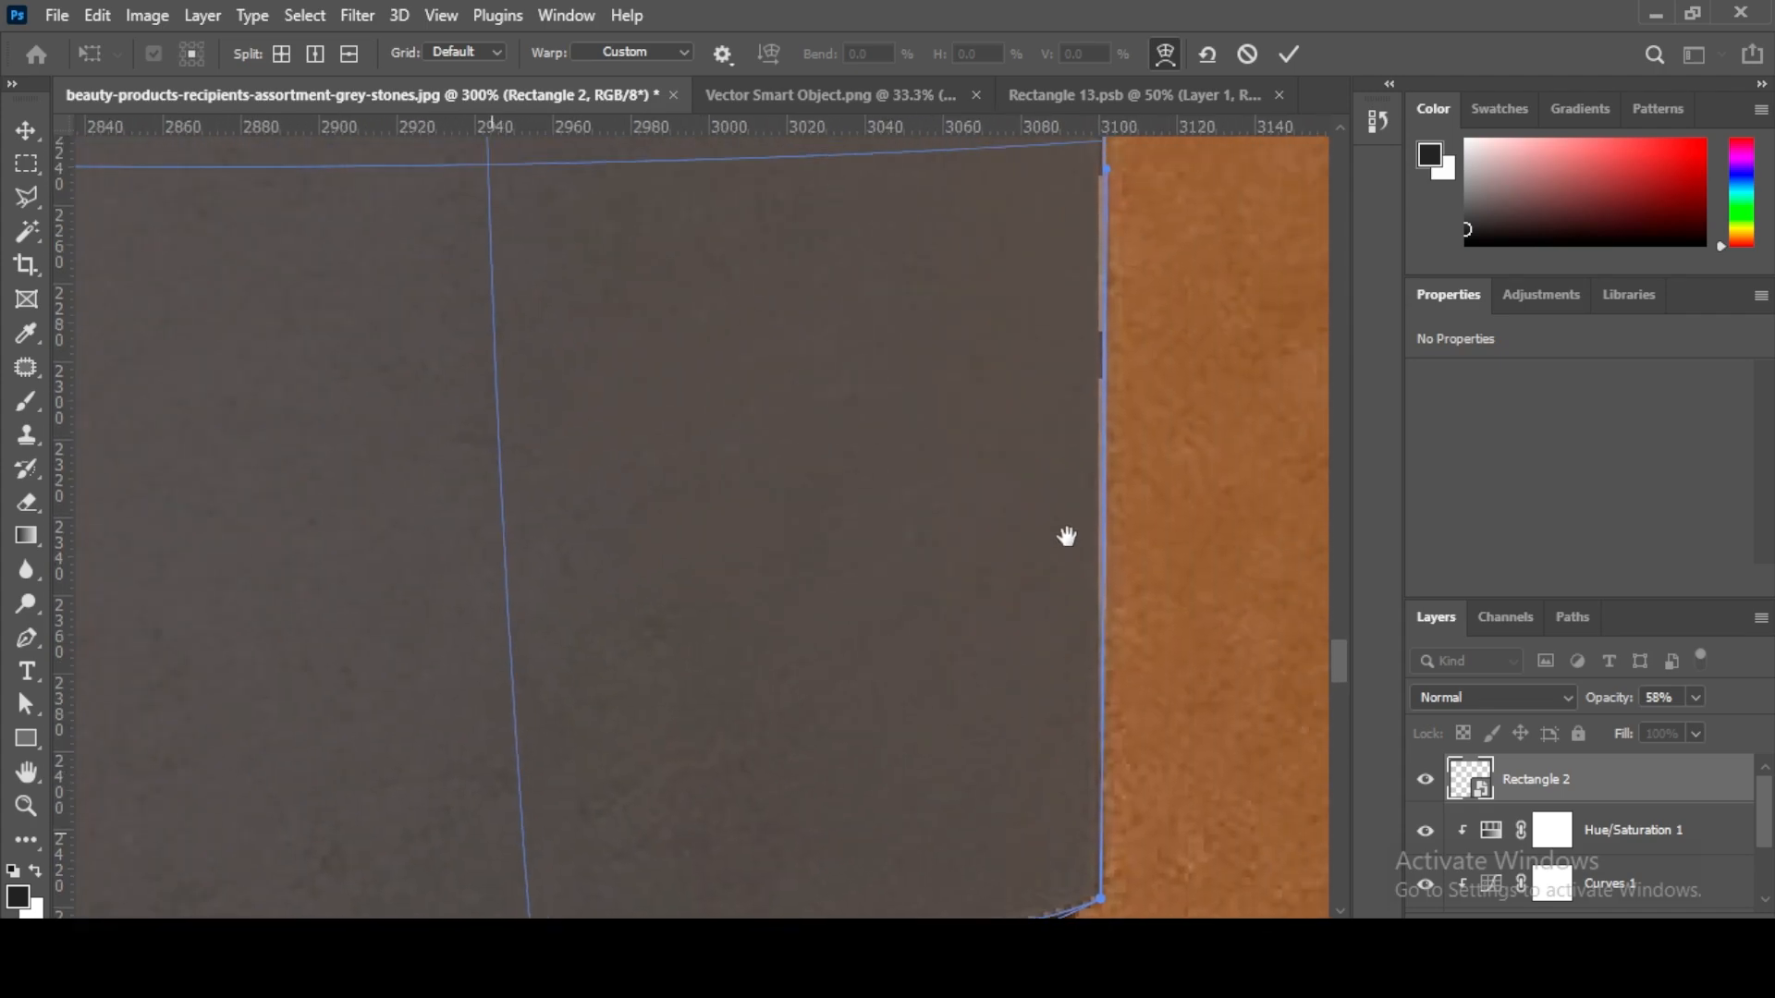
left_click_drag(746, 504, 792, 614)
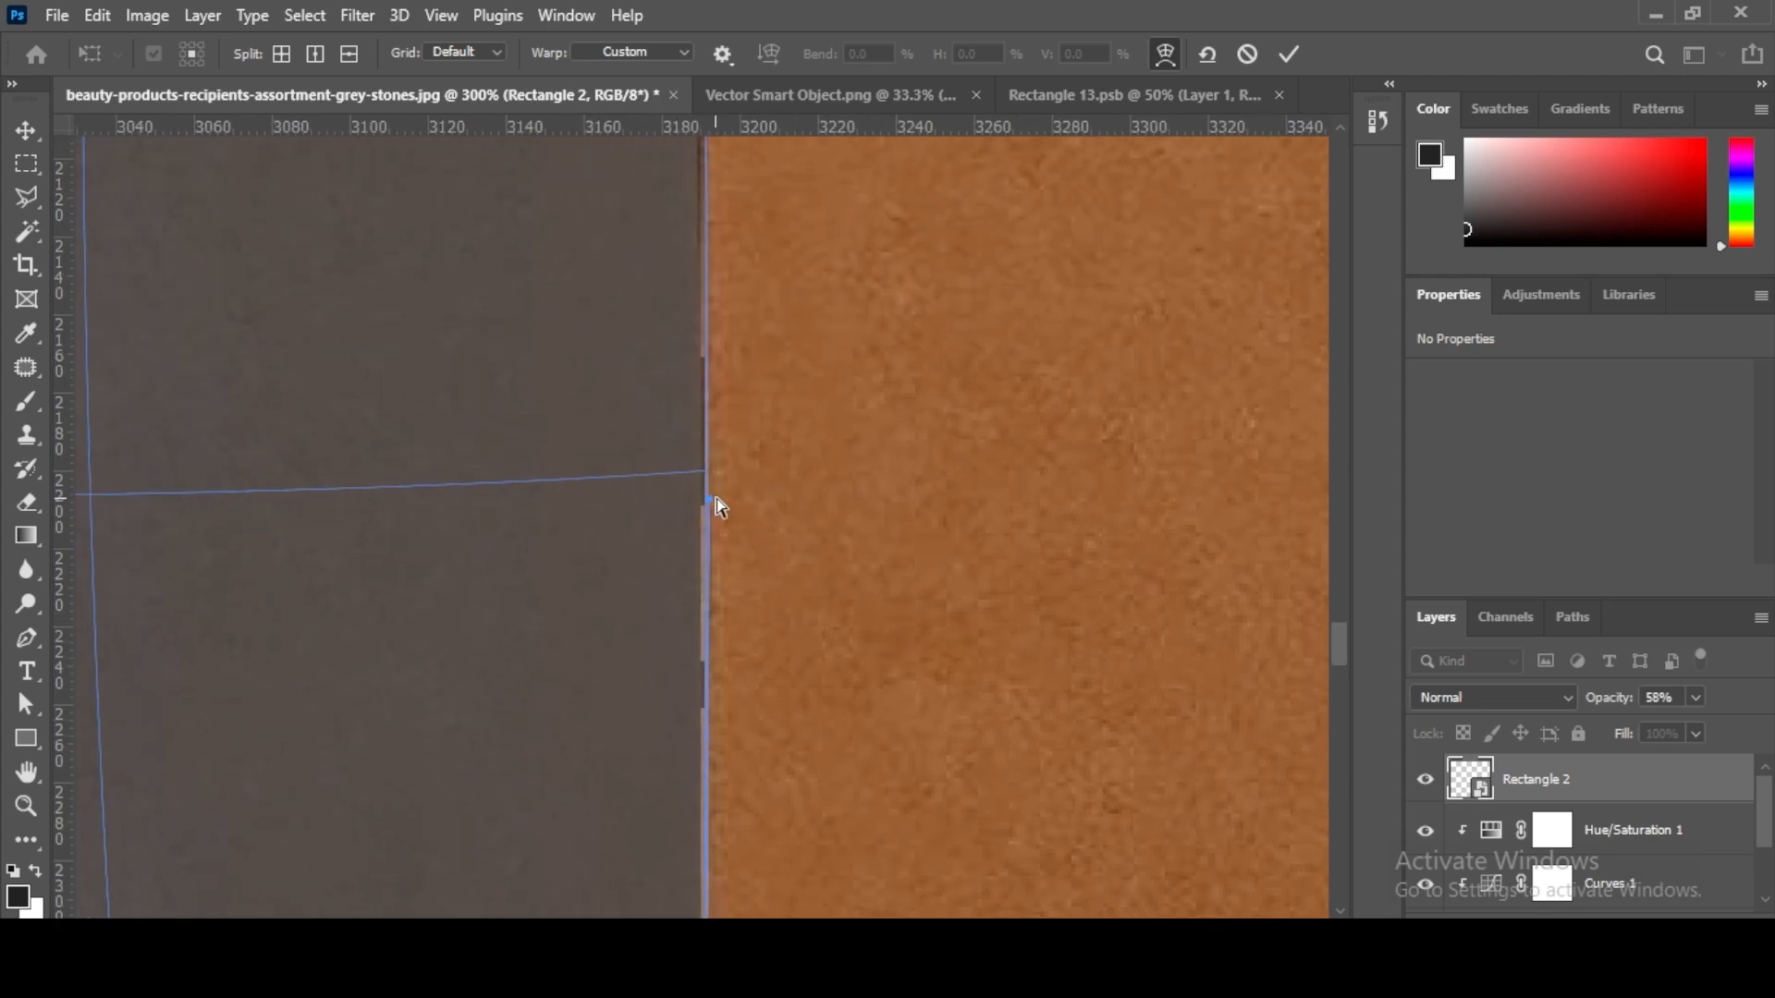
left_click_drag(711, 501, 713, 514)
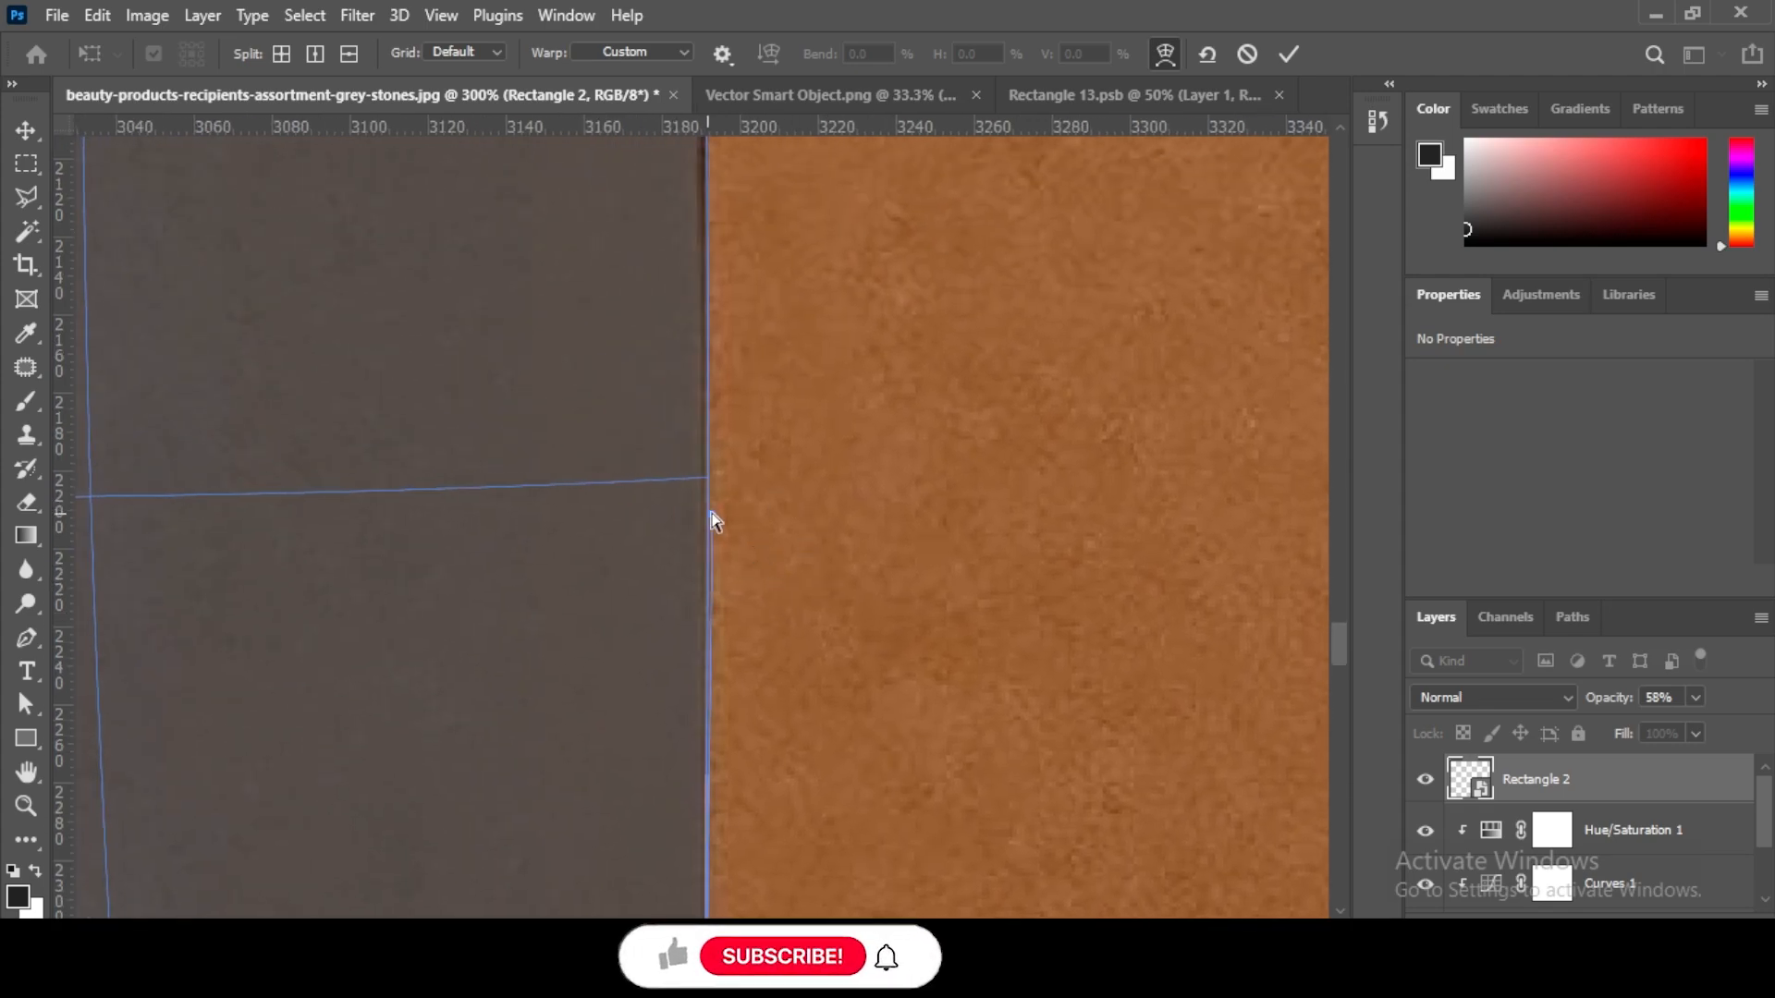
mouse_move(757, 449)
left_mouse_down()
mouse_move(764, 575)
mouse_move(808, 693)
left_mouse_up()
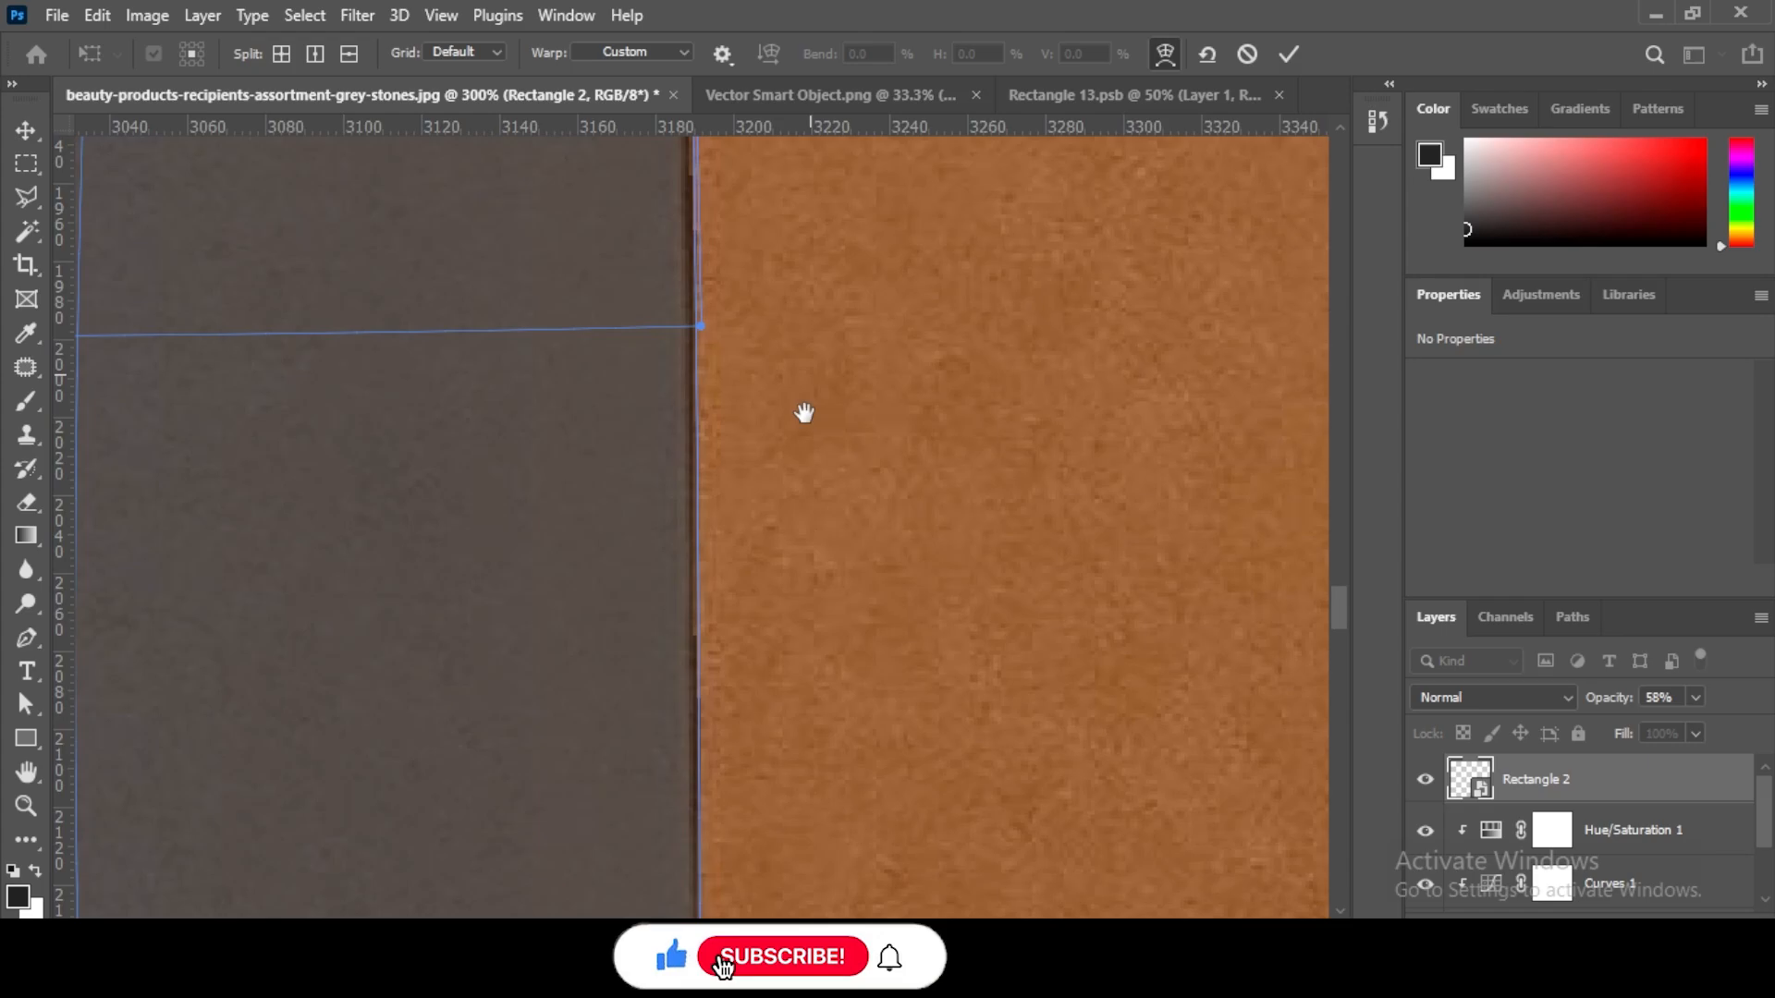
mouse_move(801, 409)
left_mouse_down()
mouse_move(694, 634)
mouse_move(681, 534)
left_mouse_up()
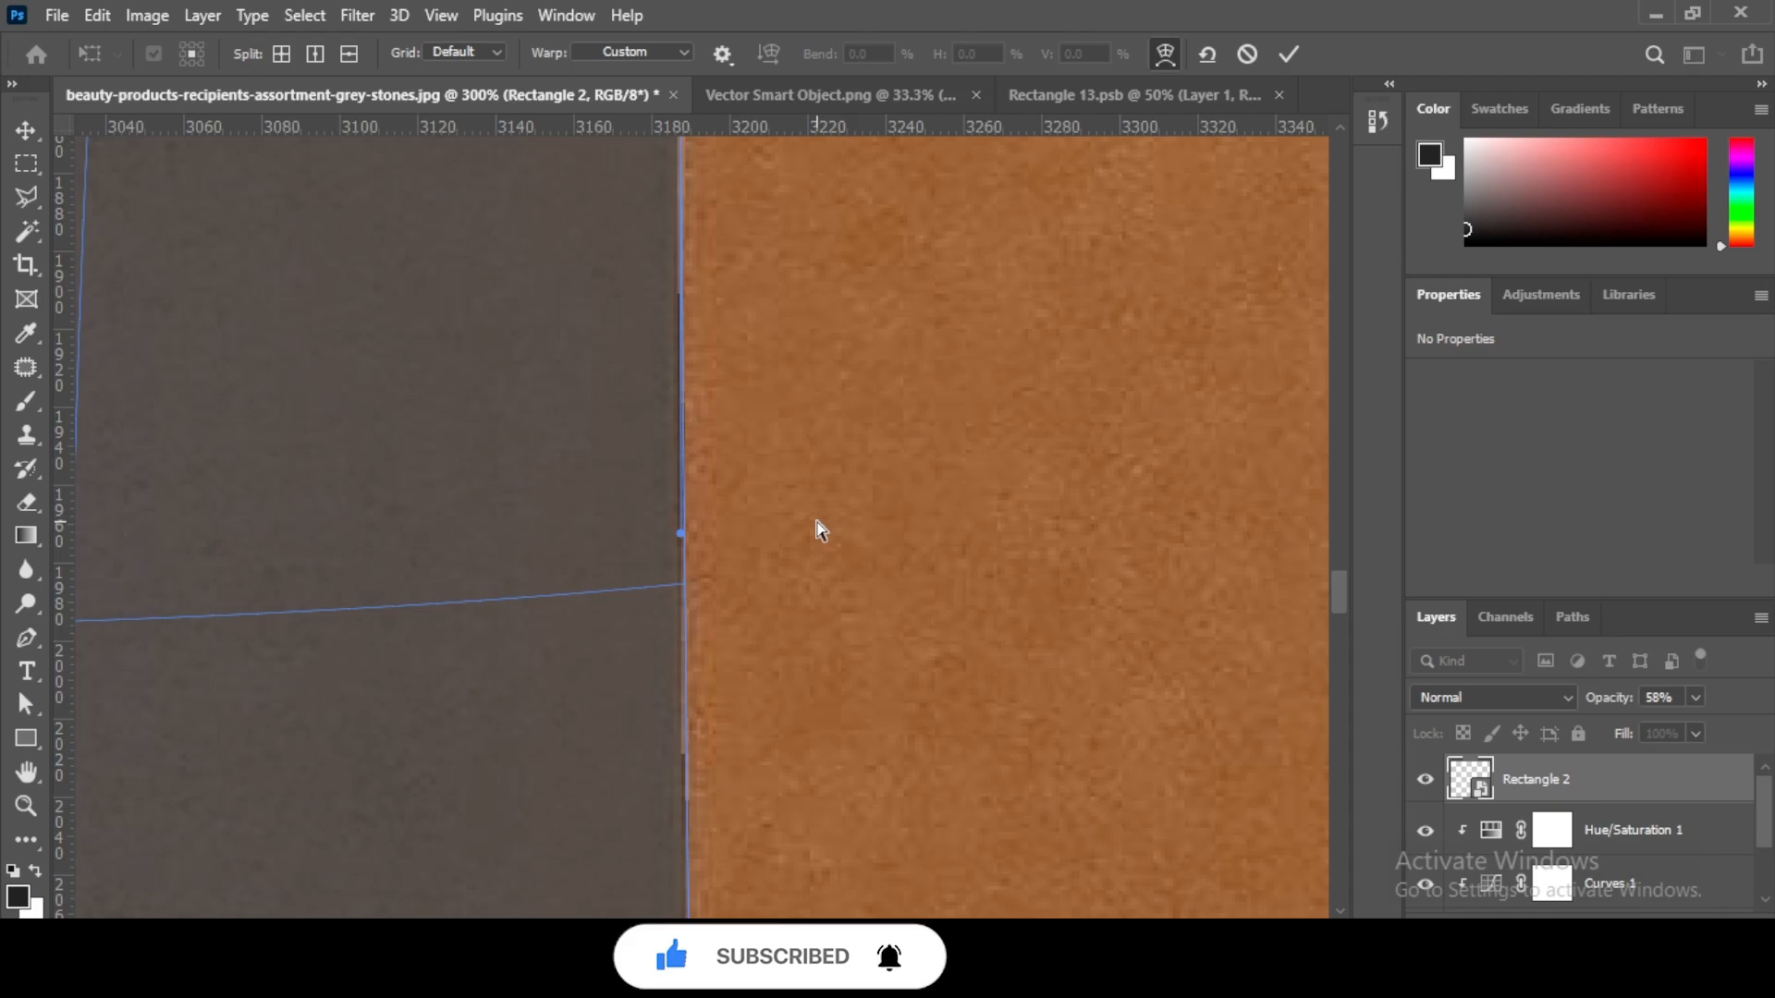
key("ctrl+0")
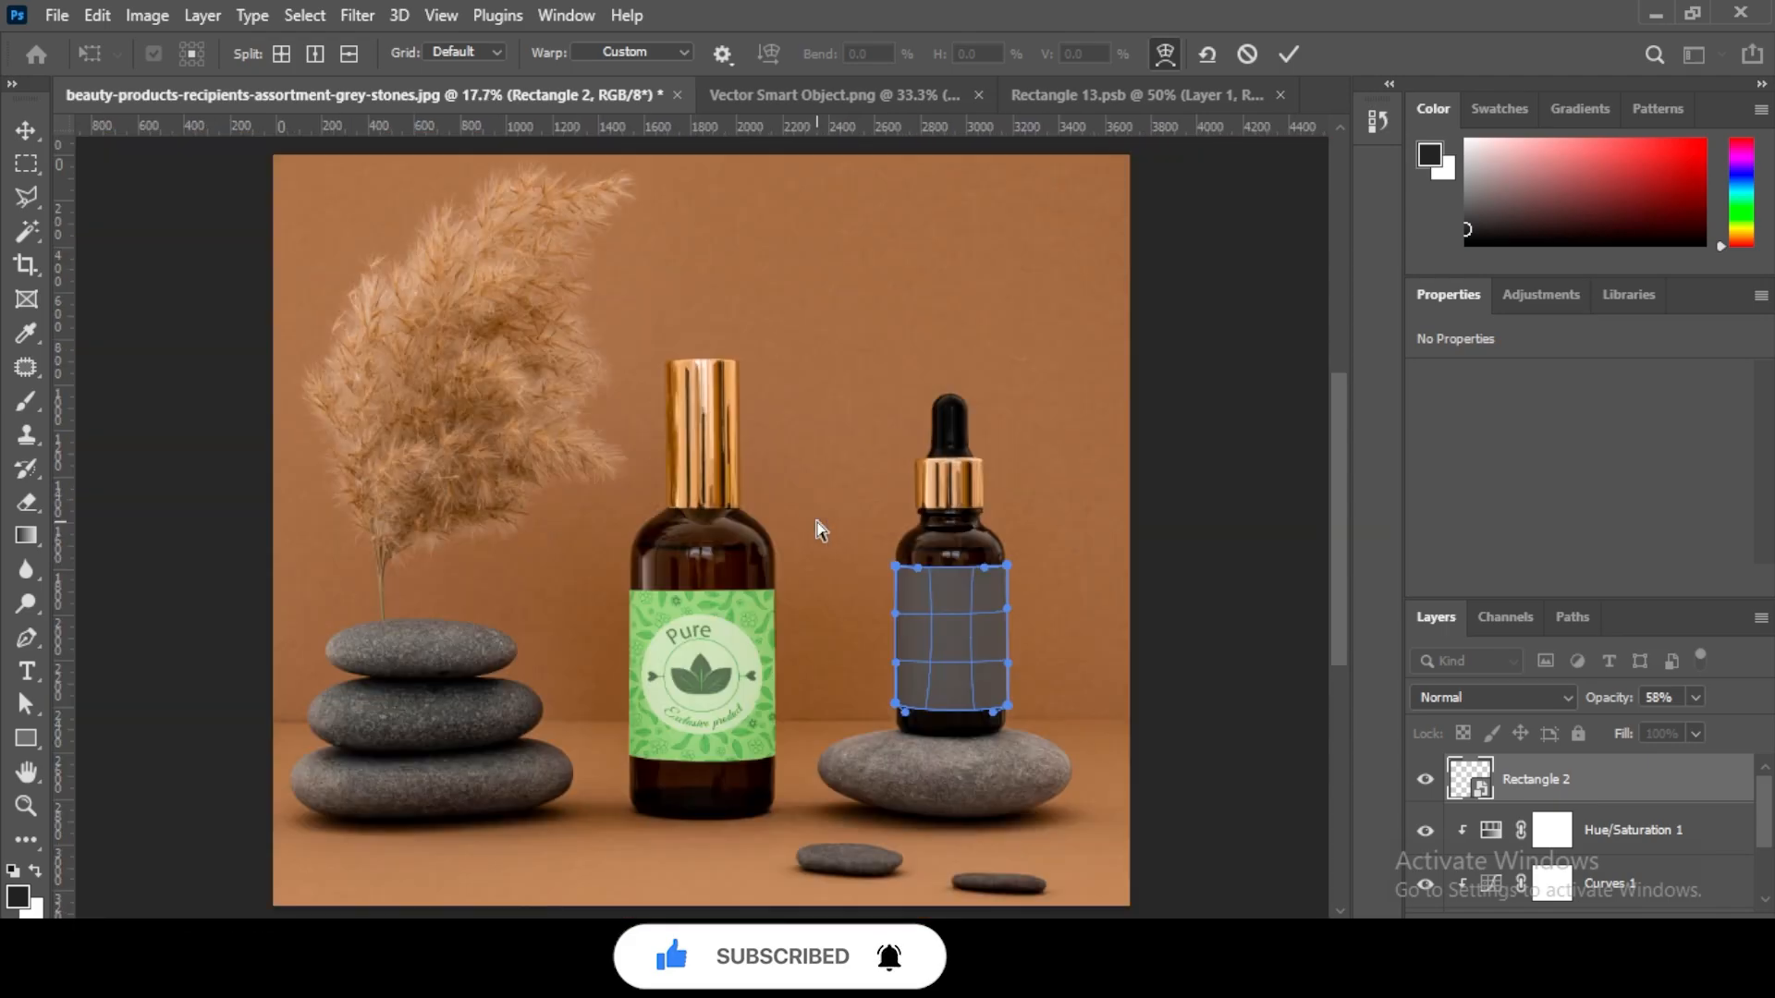
left_click(26, 131)
left_click(1100, 629)
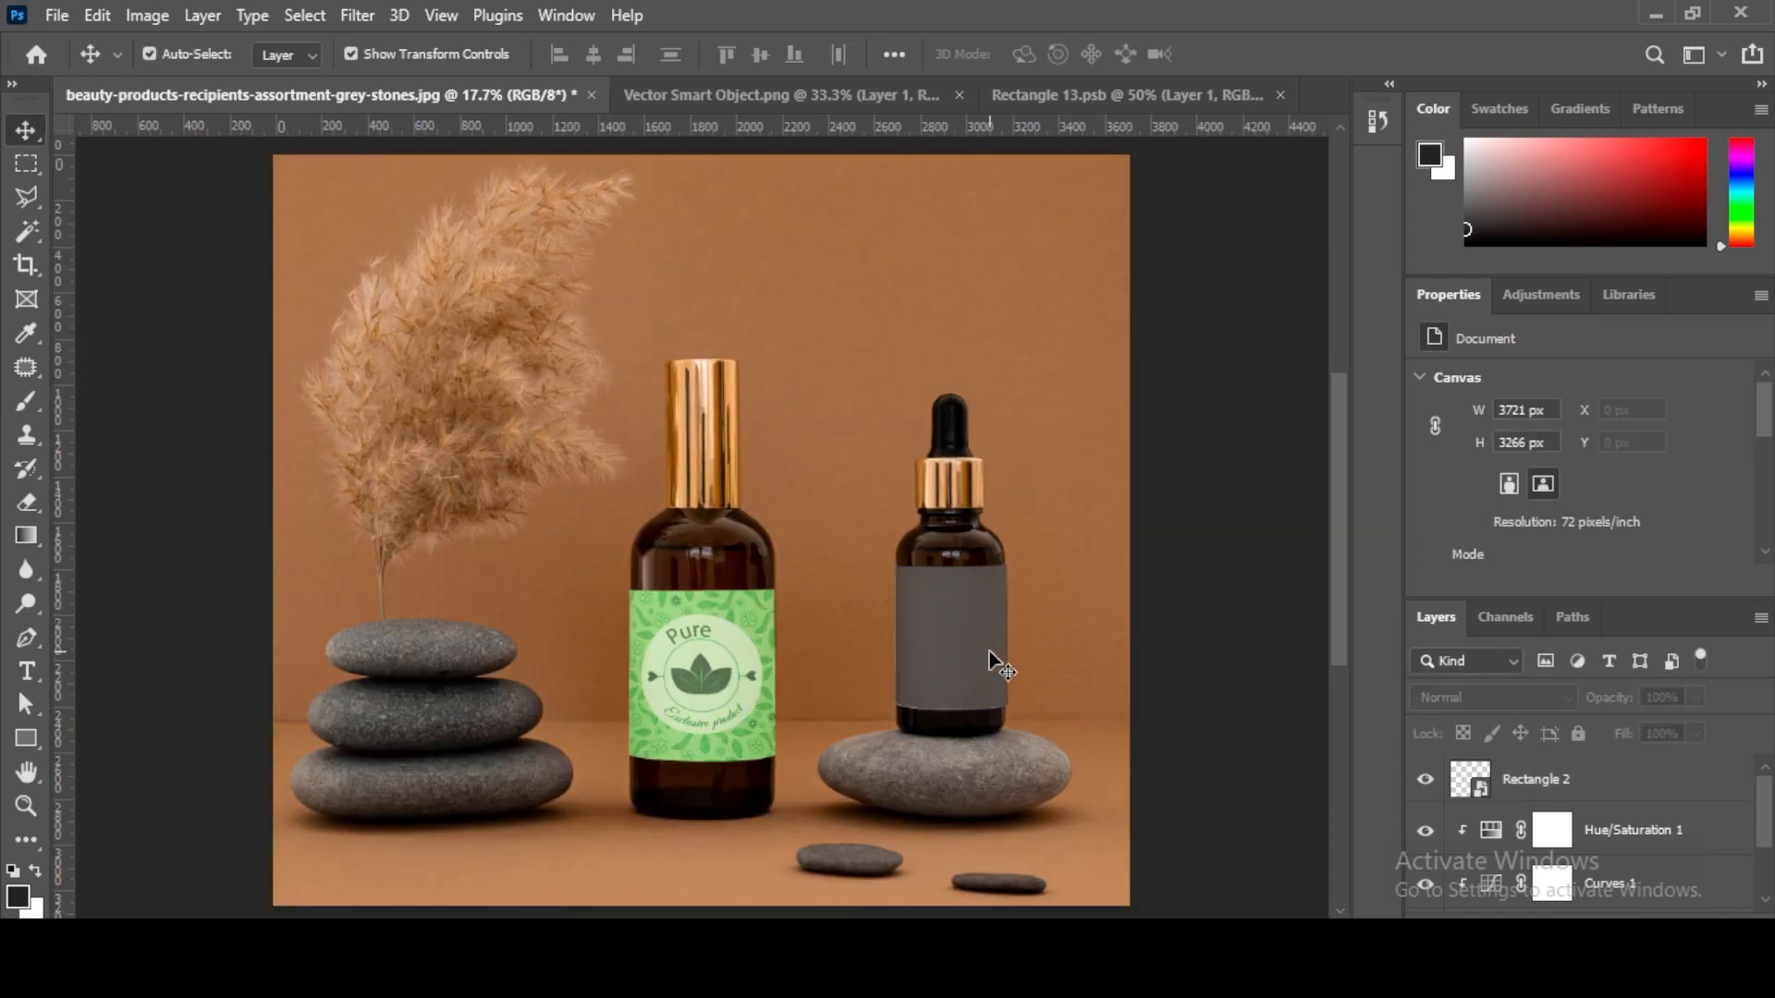
Step: Open the contents of the Rectangle 2 smart object covering the small bottle's label
key("ctrl+plus")
left_click_drag(943, 662, 481, 588)
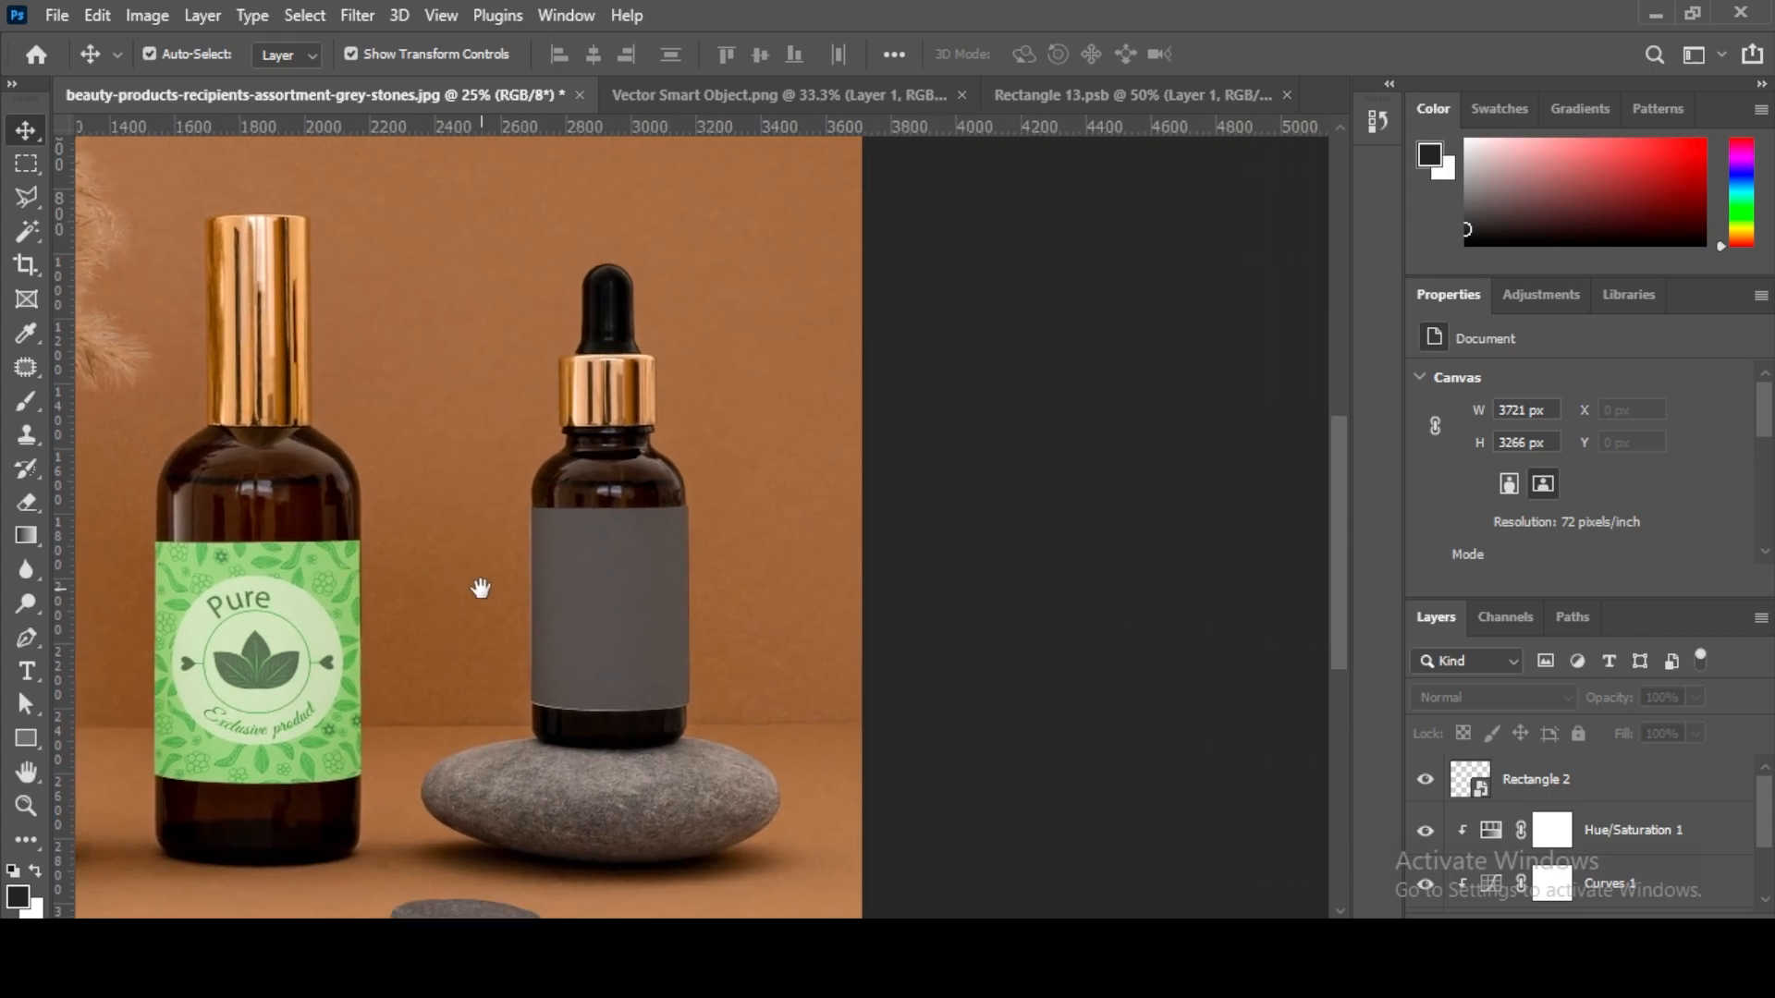
left_click(611, 608)
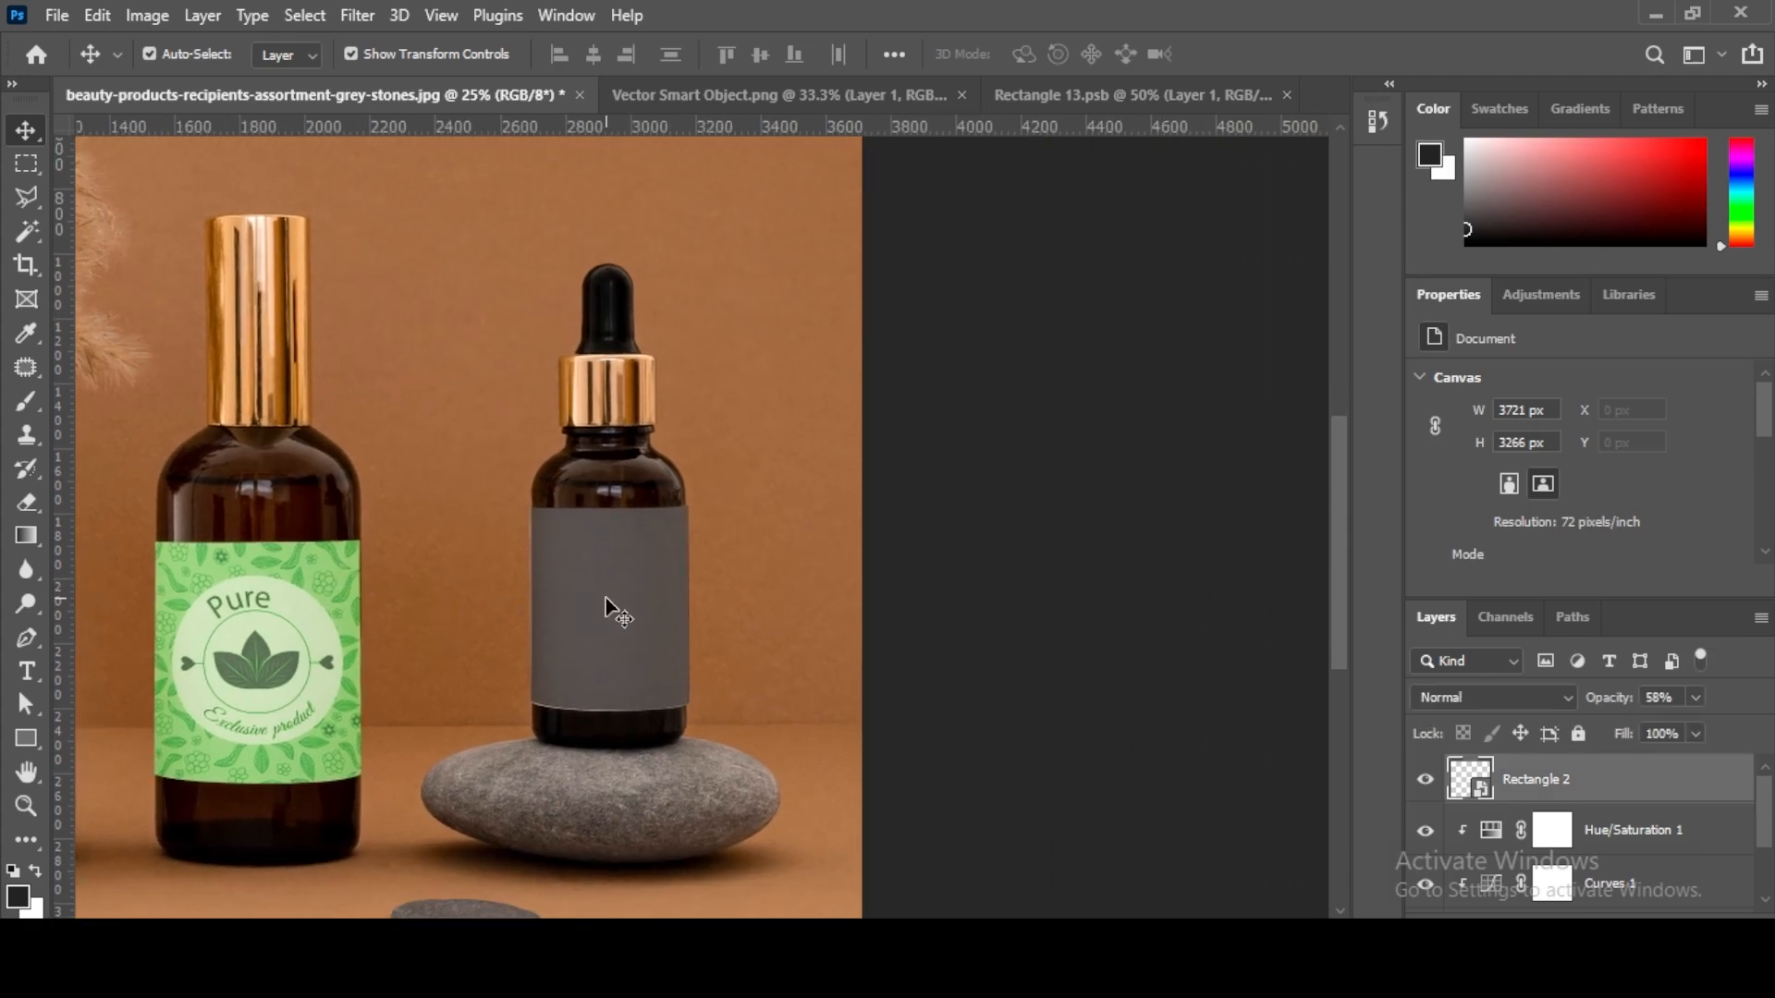
double_click(1482, 790)
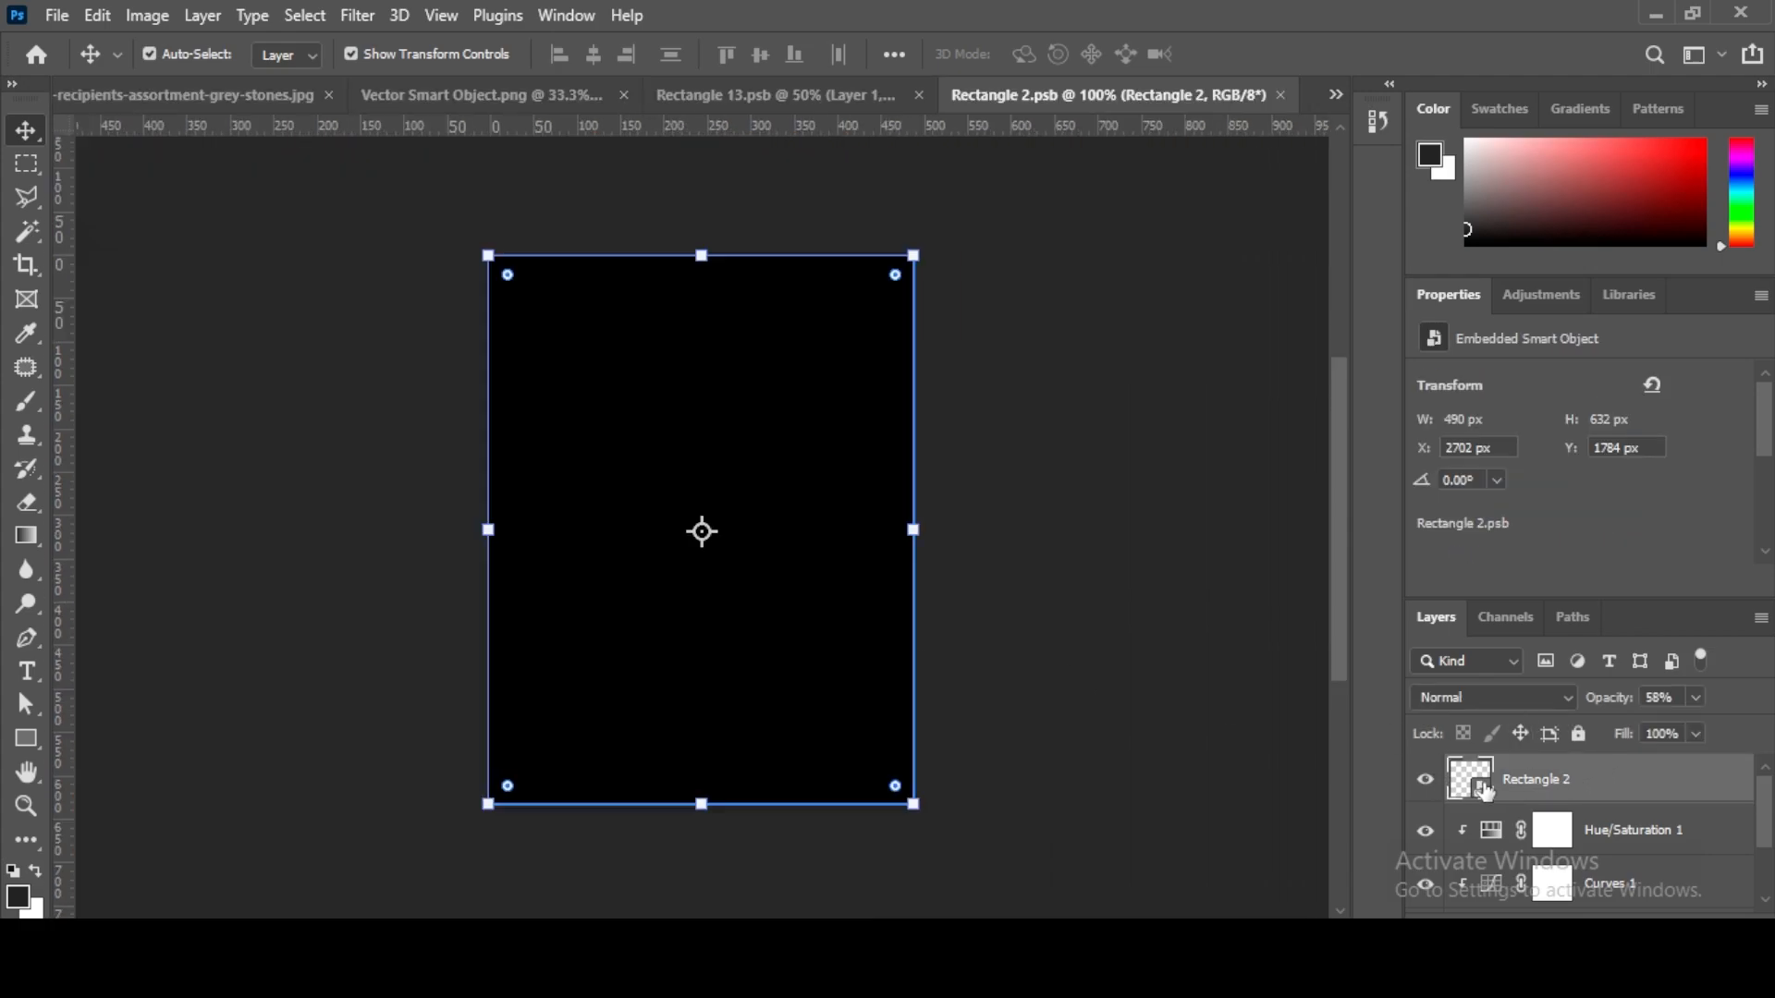
Step: Paste the pink label artwork from Vector Smart Object.png into Rectangle 2.psb, accepting the colour profile conversion
left_click(543, 99)
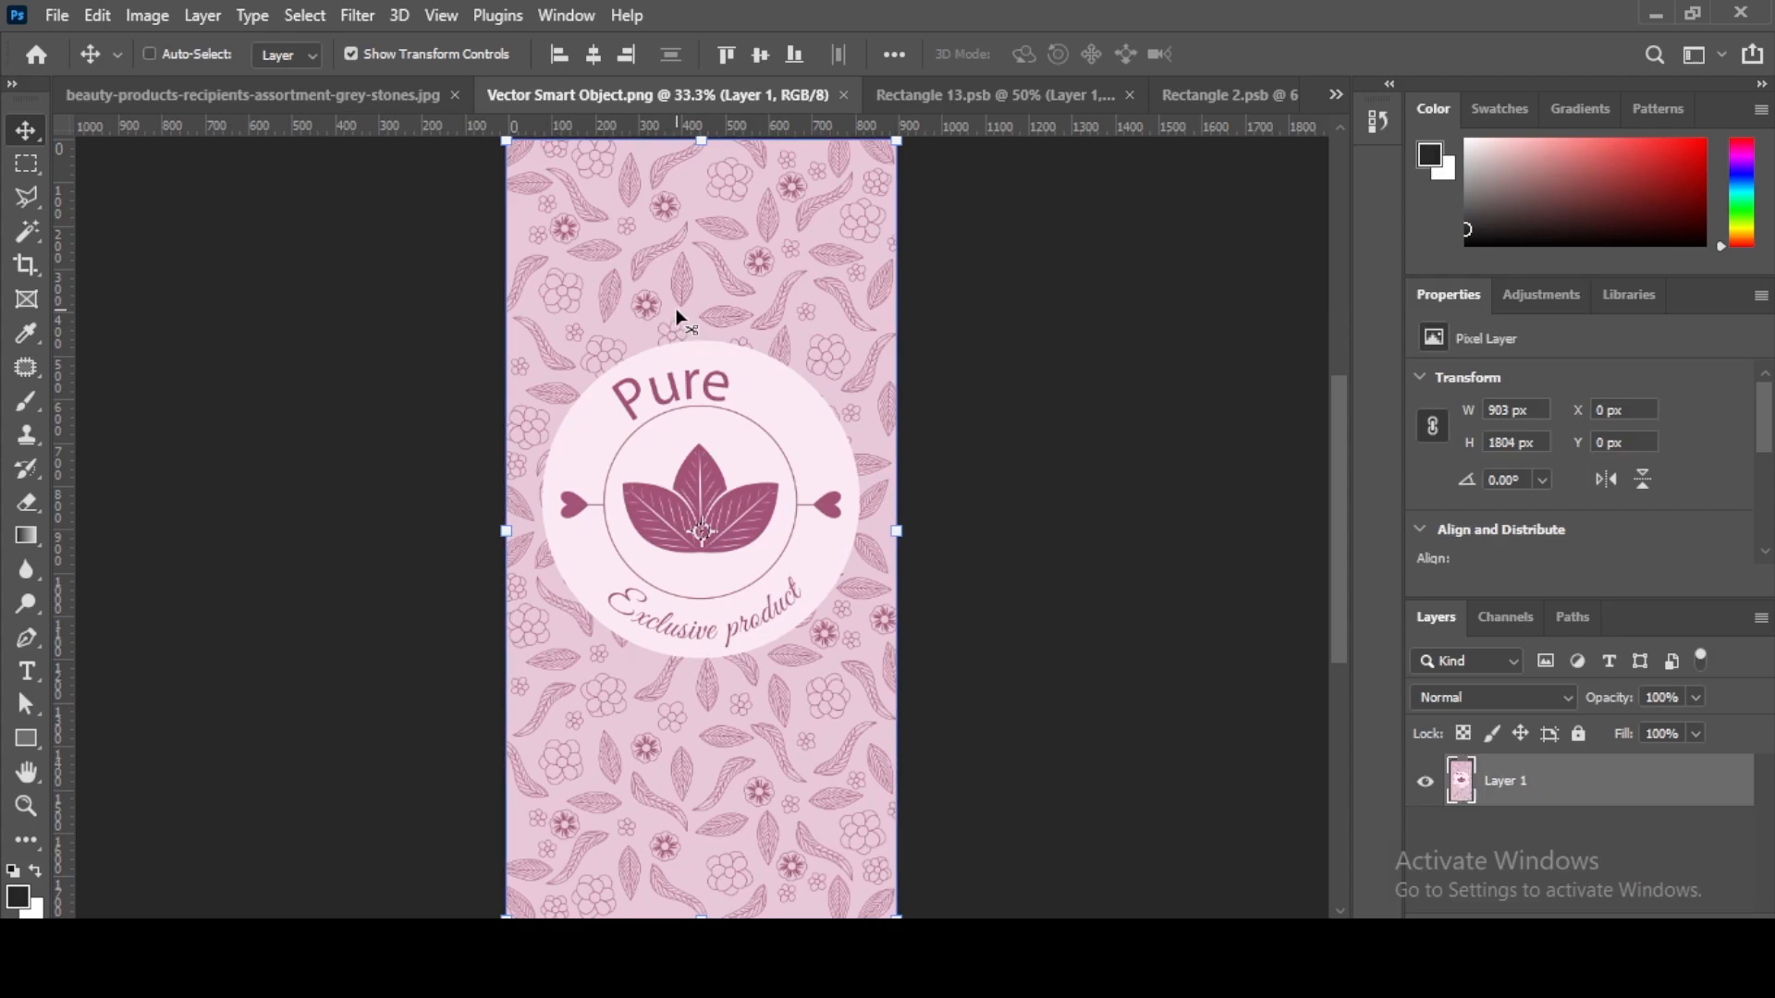
left_click(1218, 102)
key("ctrl+v")
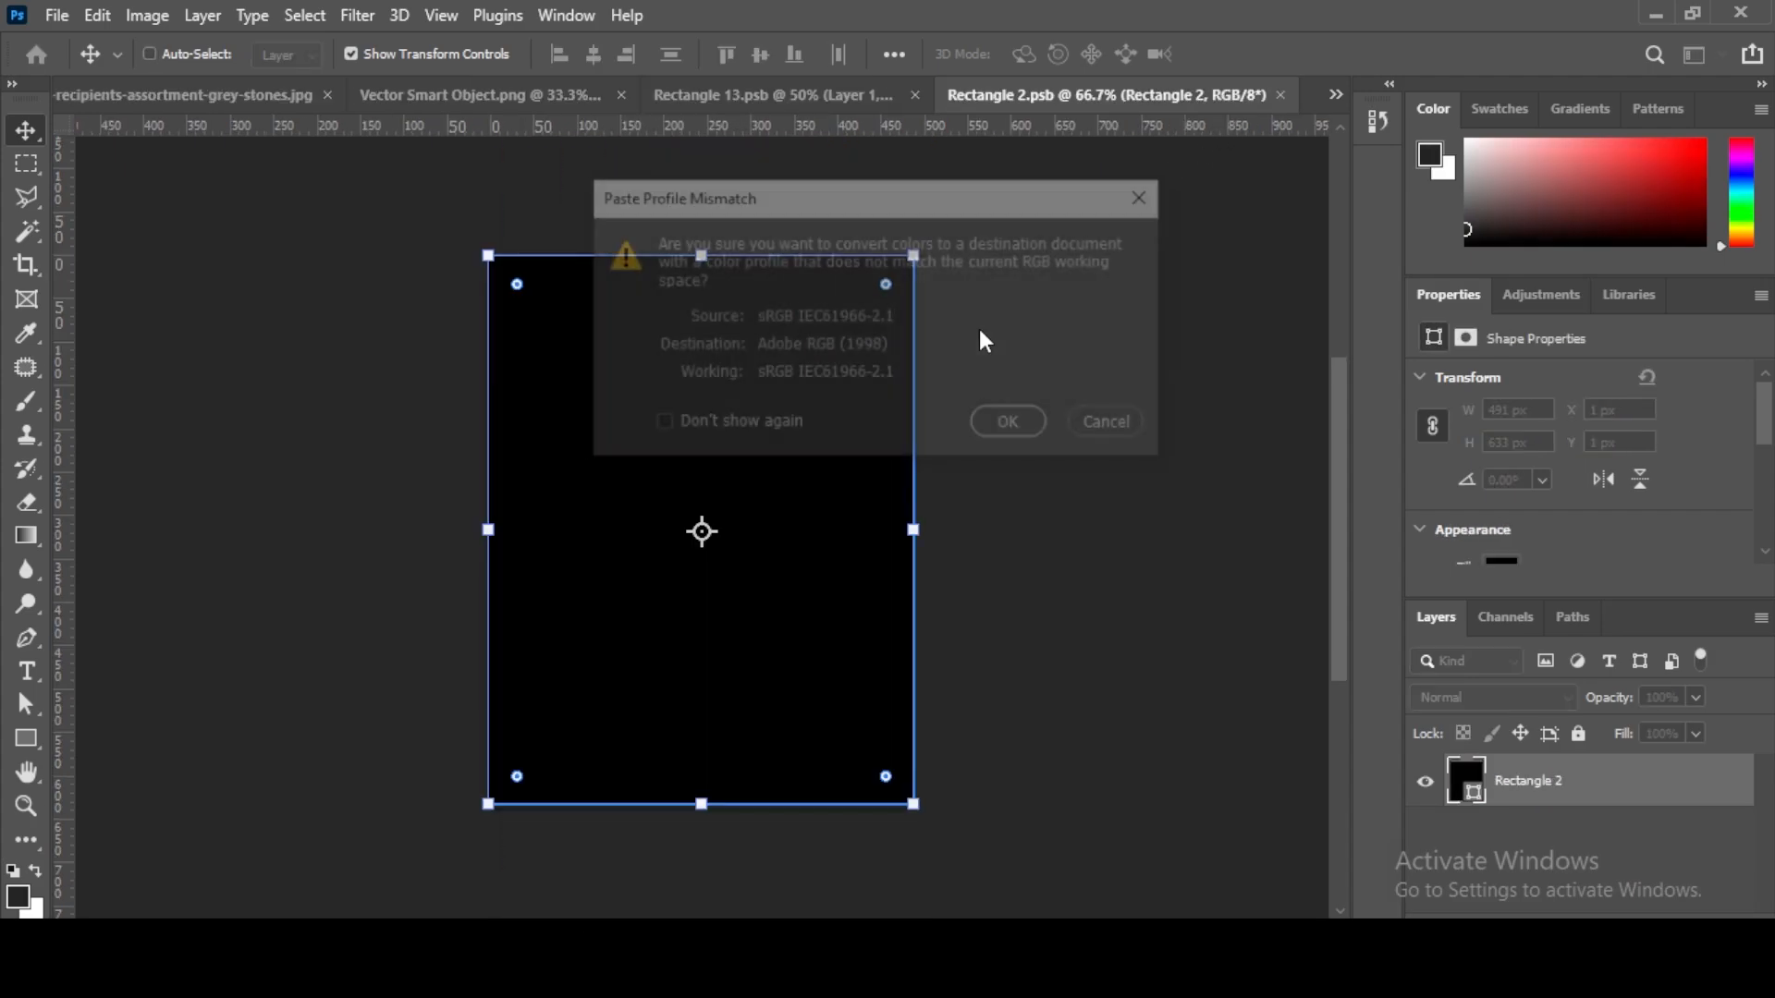
left_click(1038, 424)
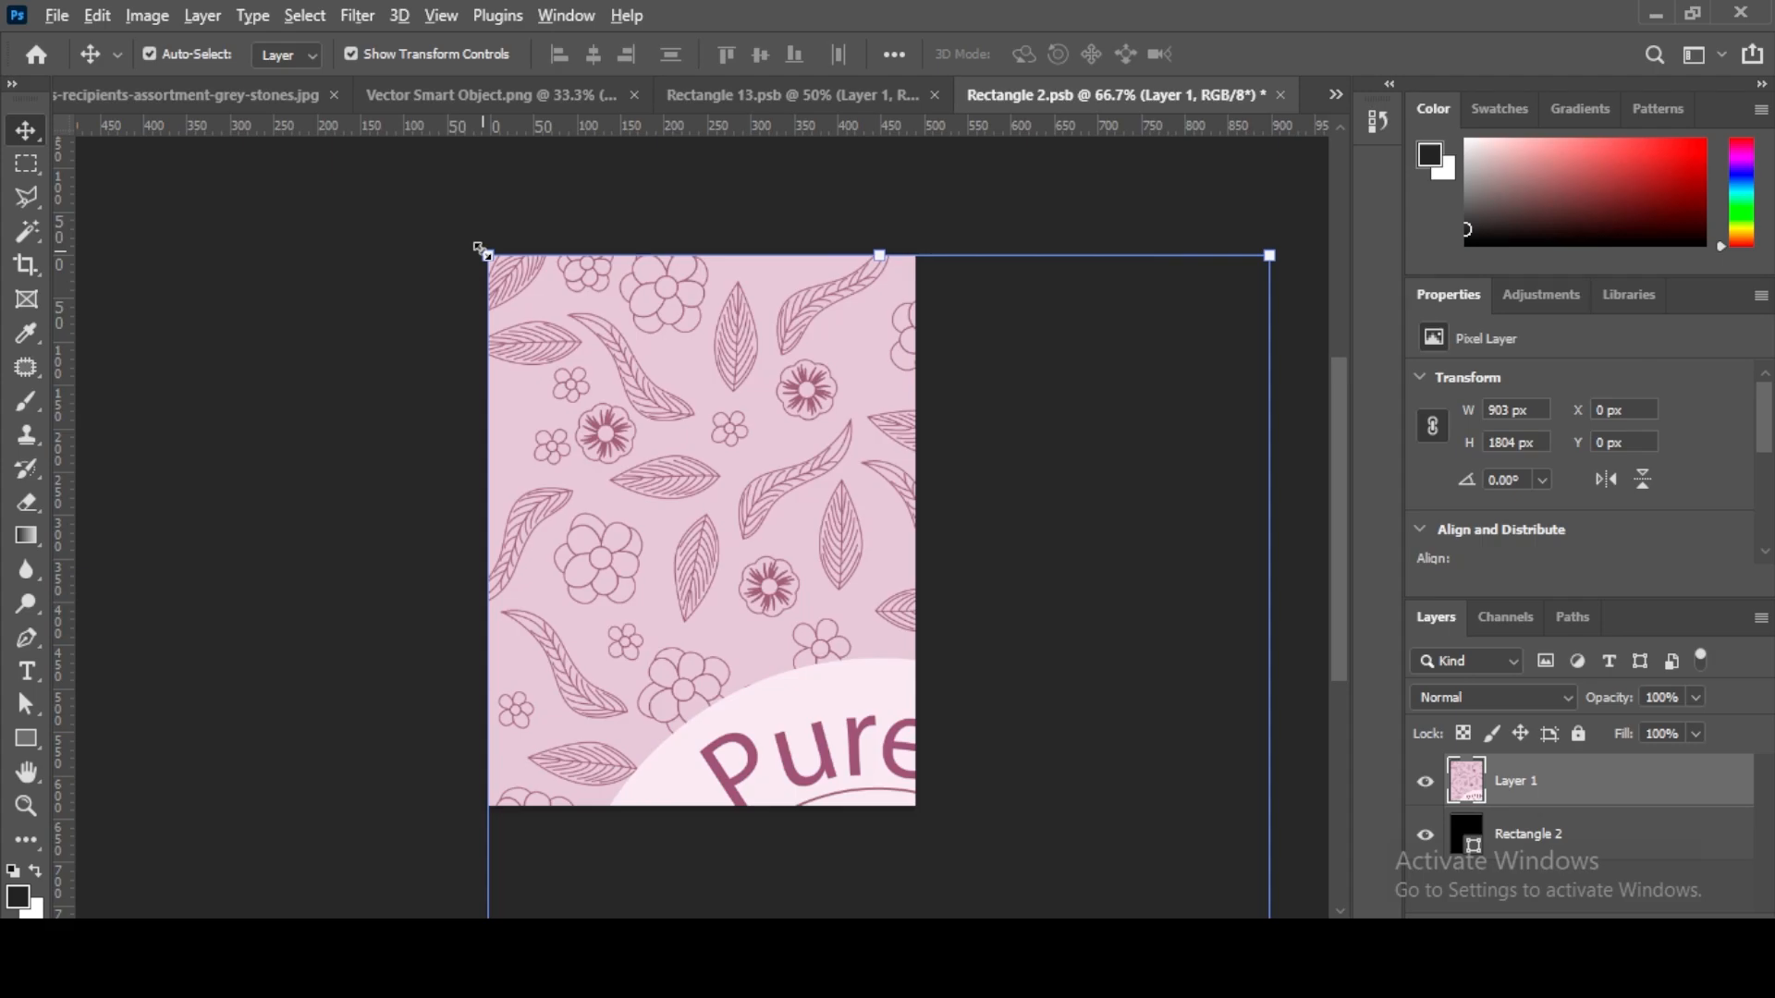
Step: Scale the pasted artwork proportionally to 55.77% so it spans the label's width, and apply the transform
left_click_drag(485, 254, 684, 511)
left_click_drag(796, 591, 616, 390)
left_click_drag(452, 343, 487, 404)
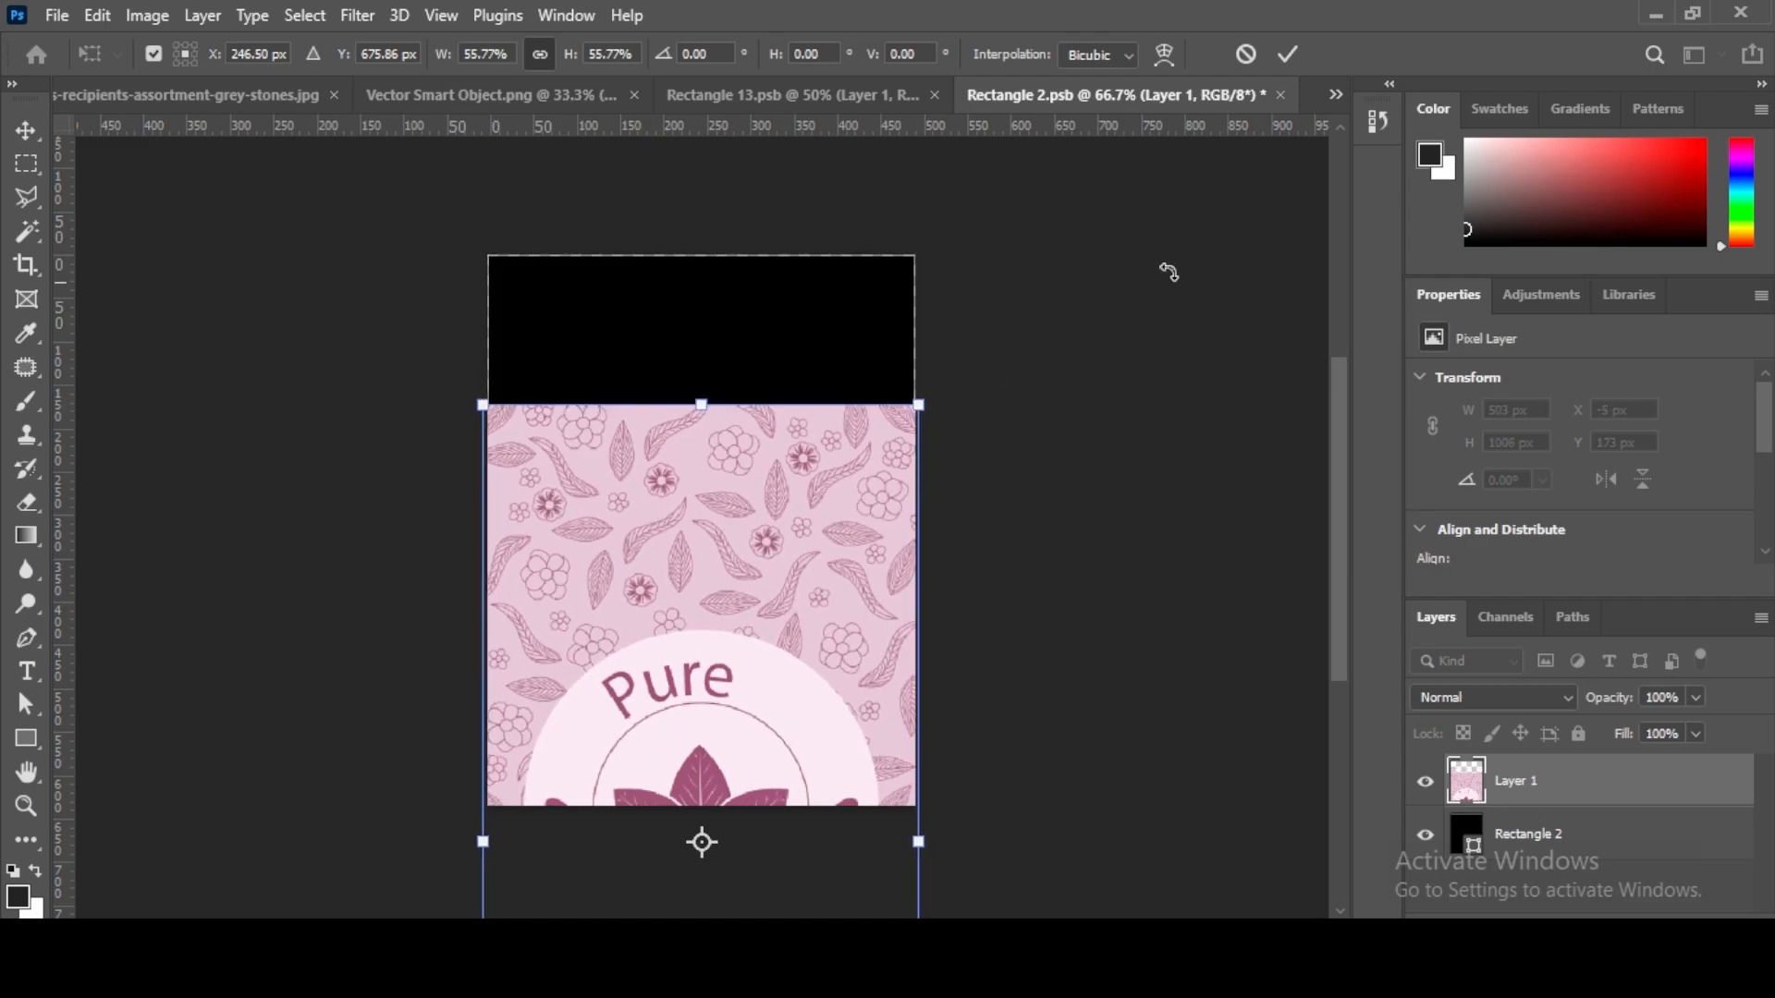
left_click(1287, 53)
Step: Move the artwork up until the whole circular emblem is on the label, and centre it horizontally
left_click_drag(777, 625, 765, 380)
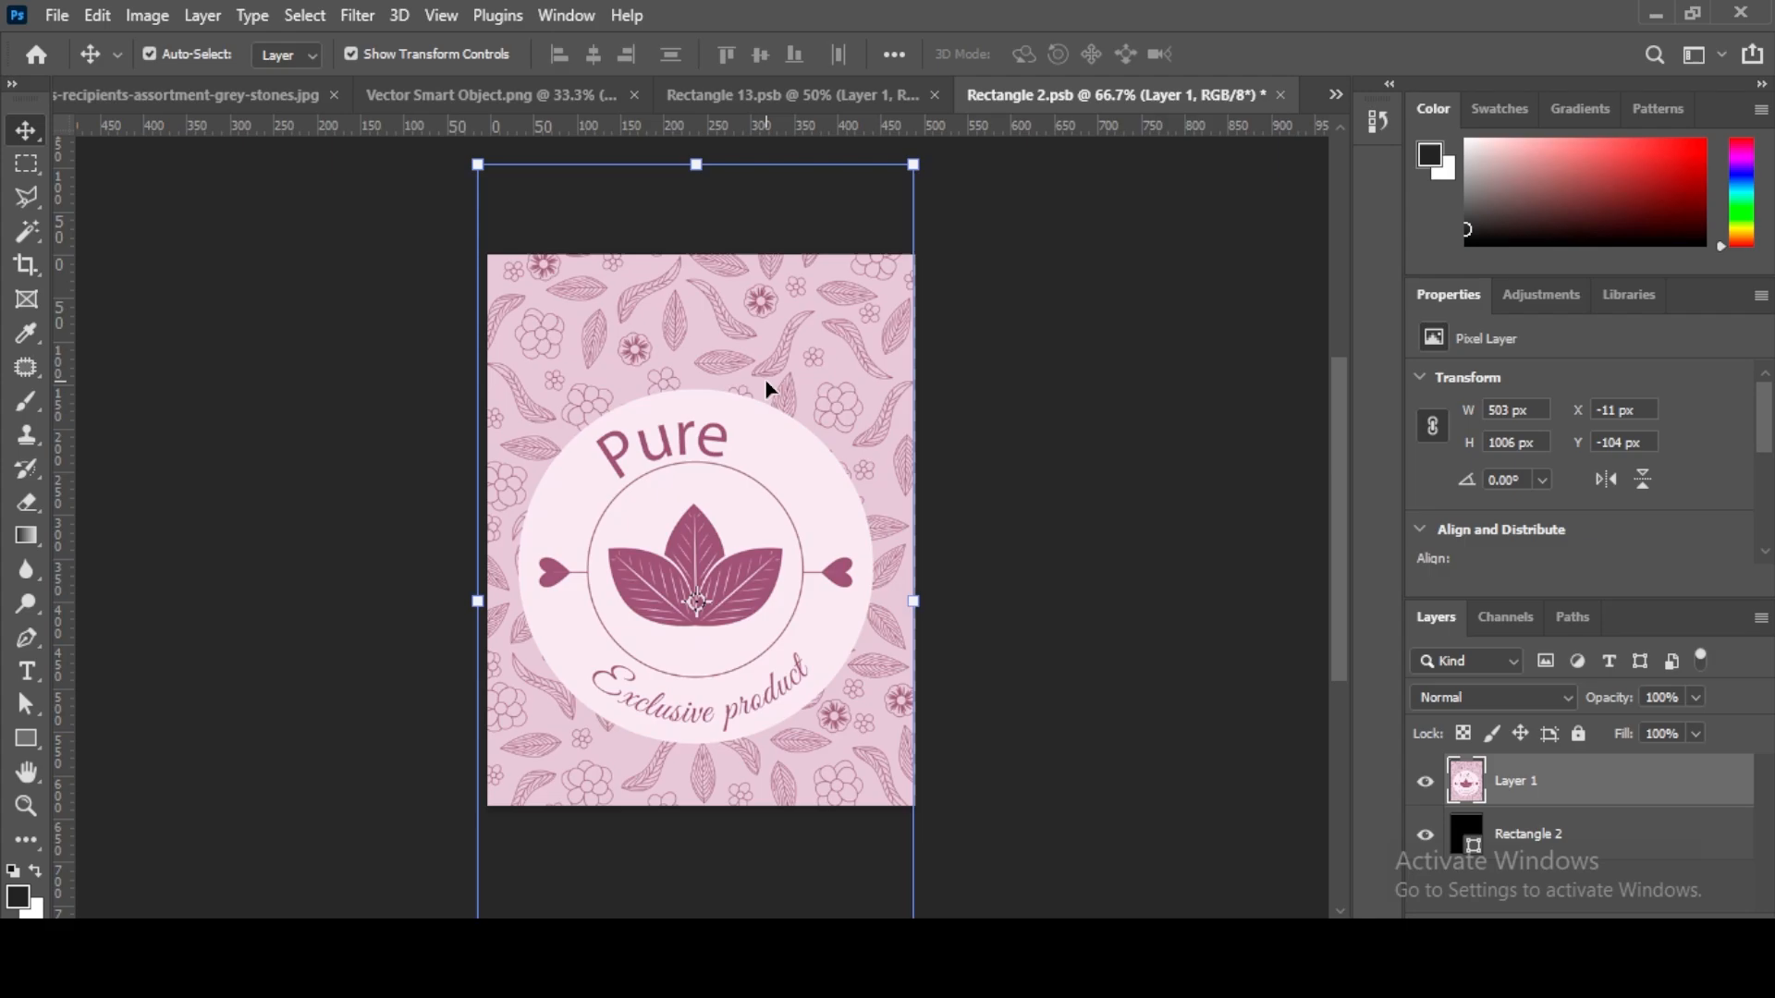
left_click(593, 55)
key("ctrl+d")
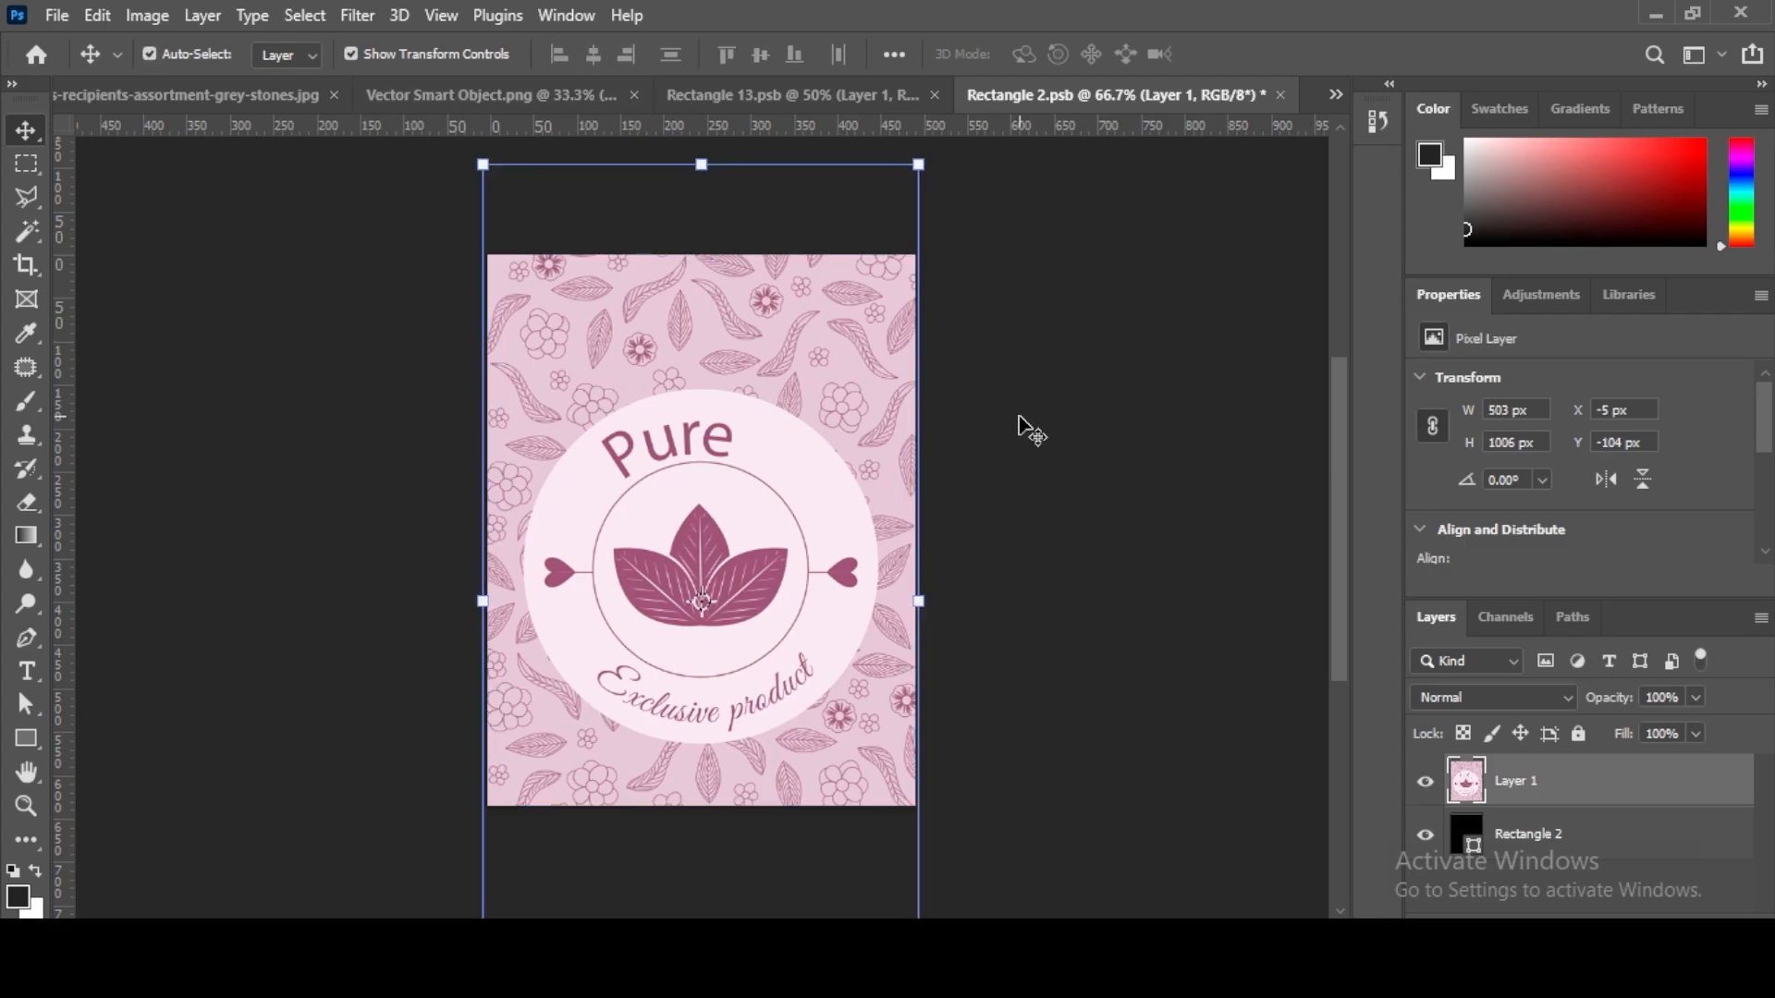
Step: Nudge the artwork up by 30 px, and save the smart object before returning to the bottle photo
key("shift+Up")
key("shift+Up")
key("shift+Up")
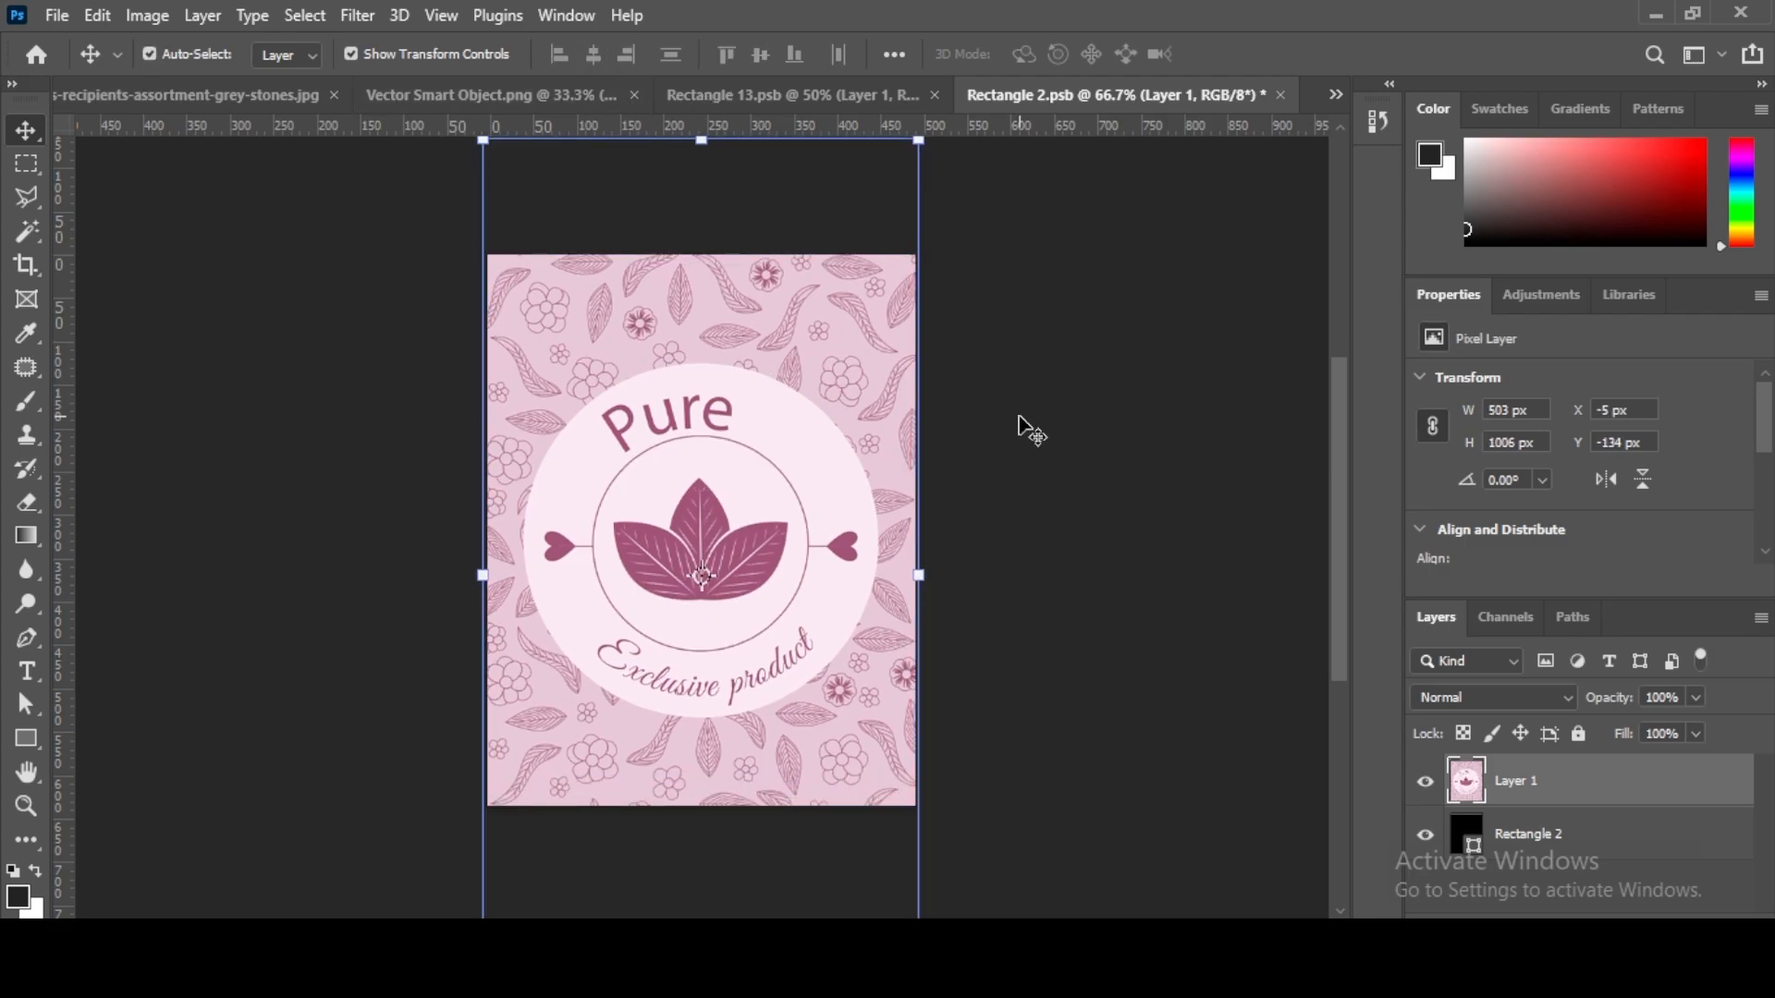
key("ctrl+s")
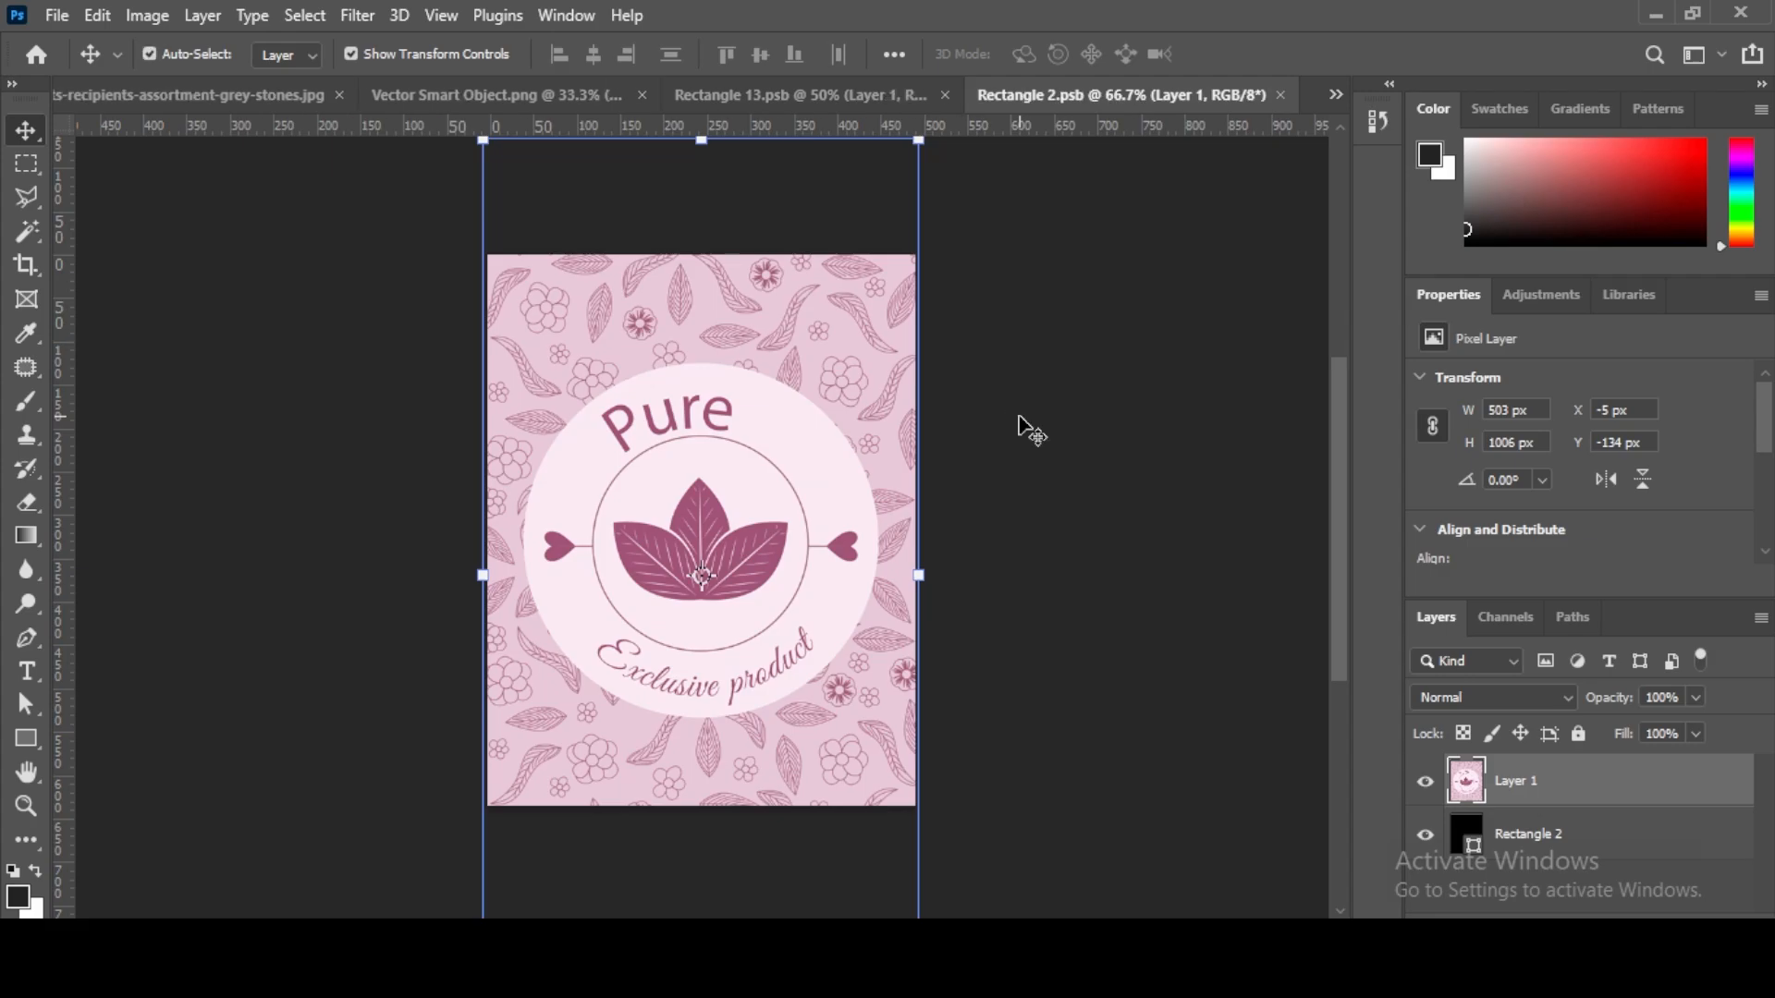
left_click(242, 96)
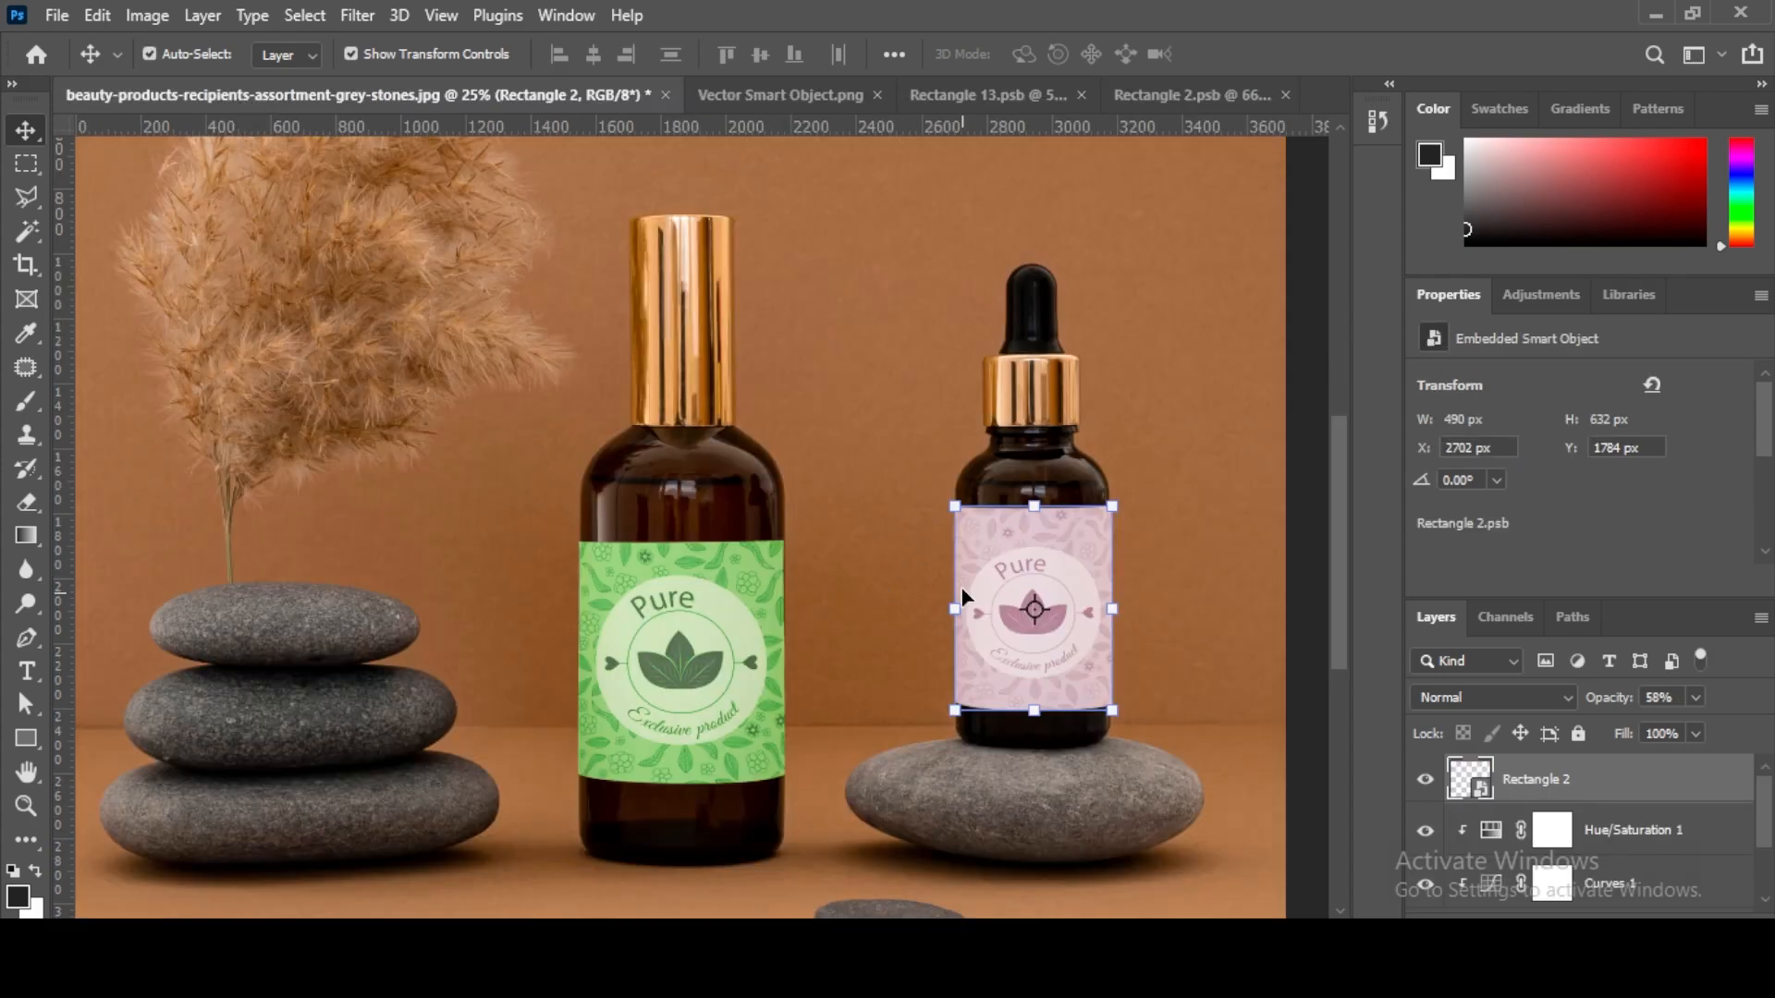
Step: Add a Curves adjustment clipped to Rectangle 2 and pull the curve's midtones down to darken the small label
left_click(1613, 915)
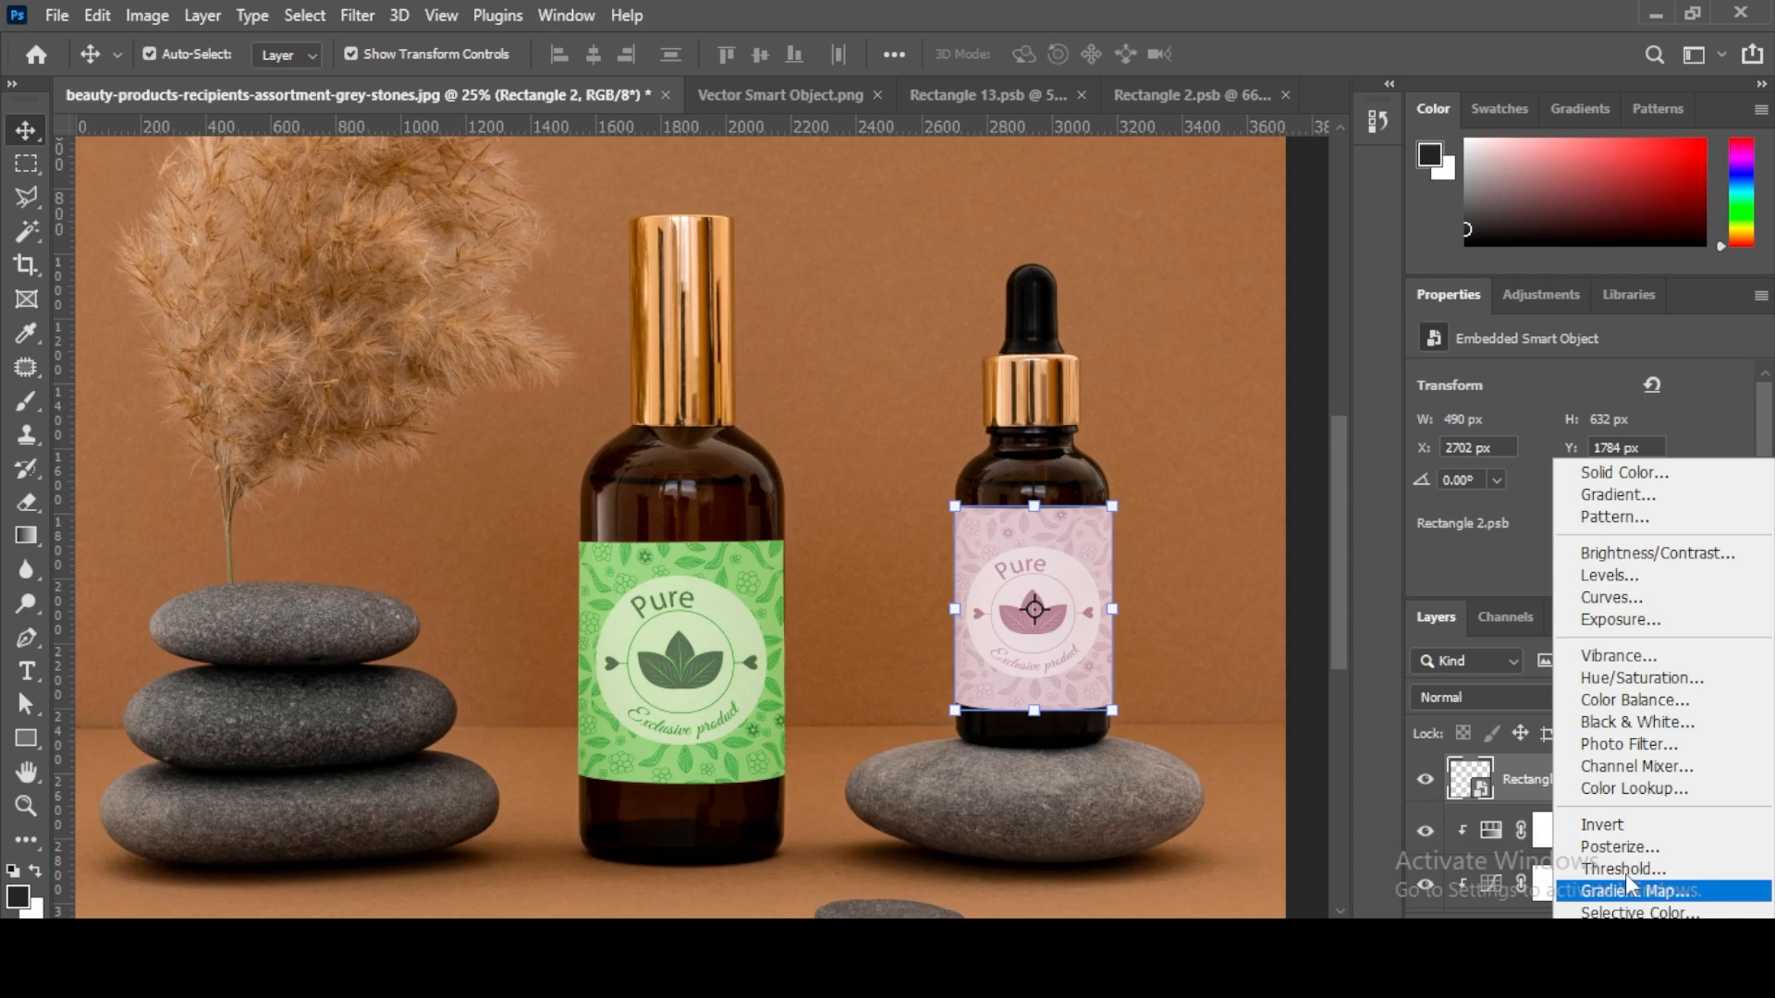
left_click(1617, 601)
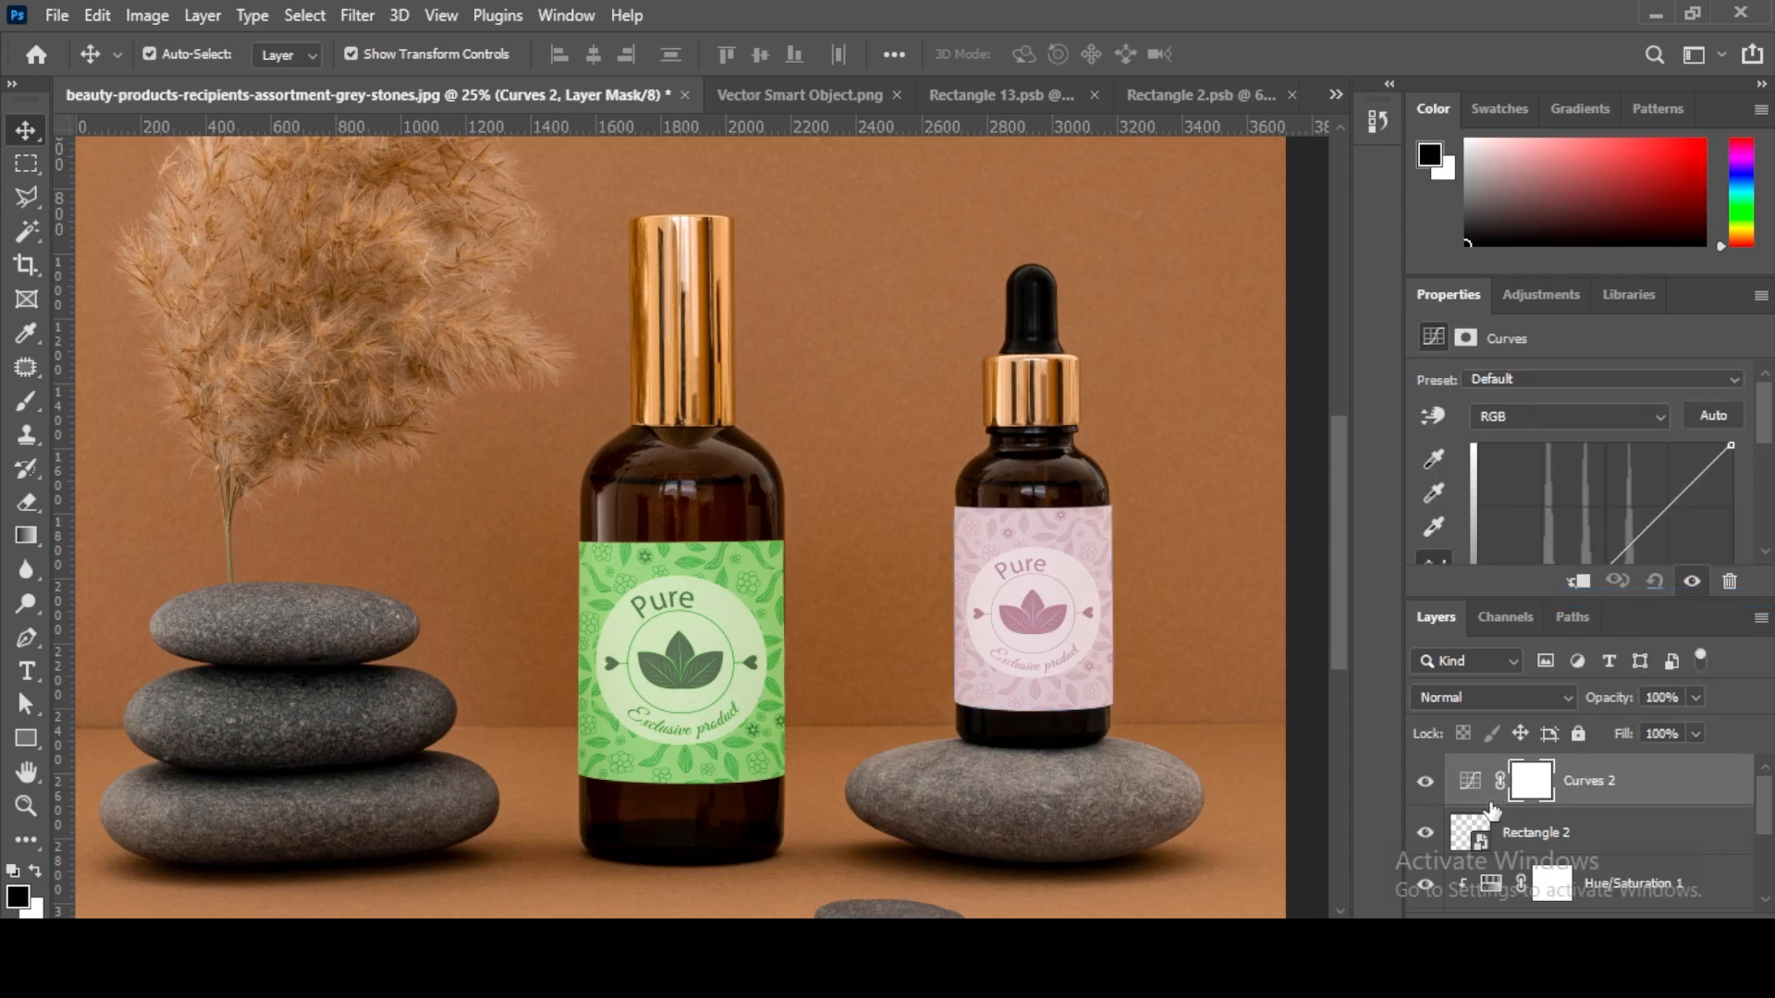
left_click(1578, 582)
scroll(1765, 443, "down", 2)
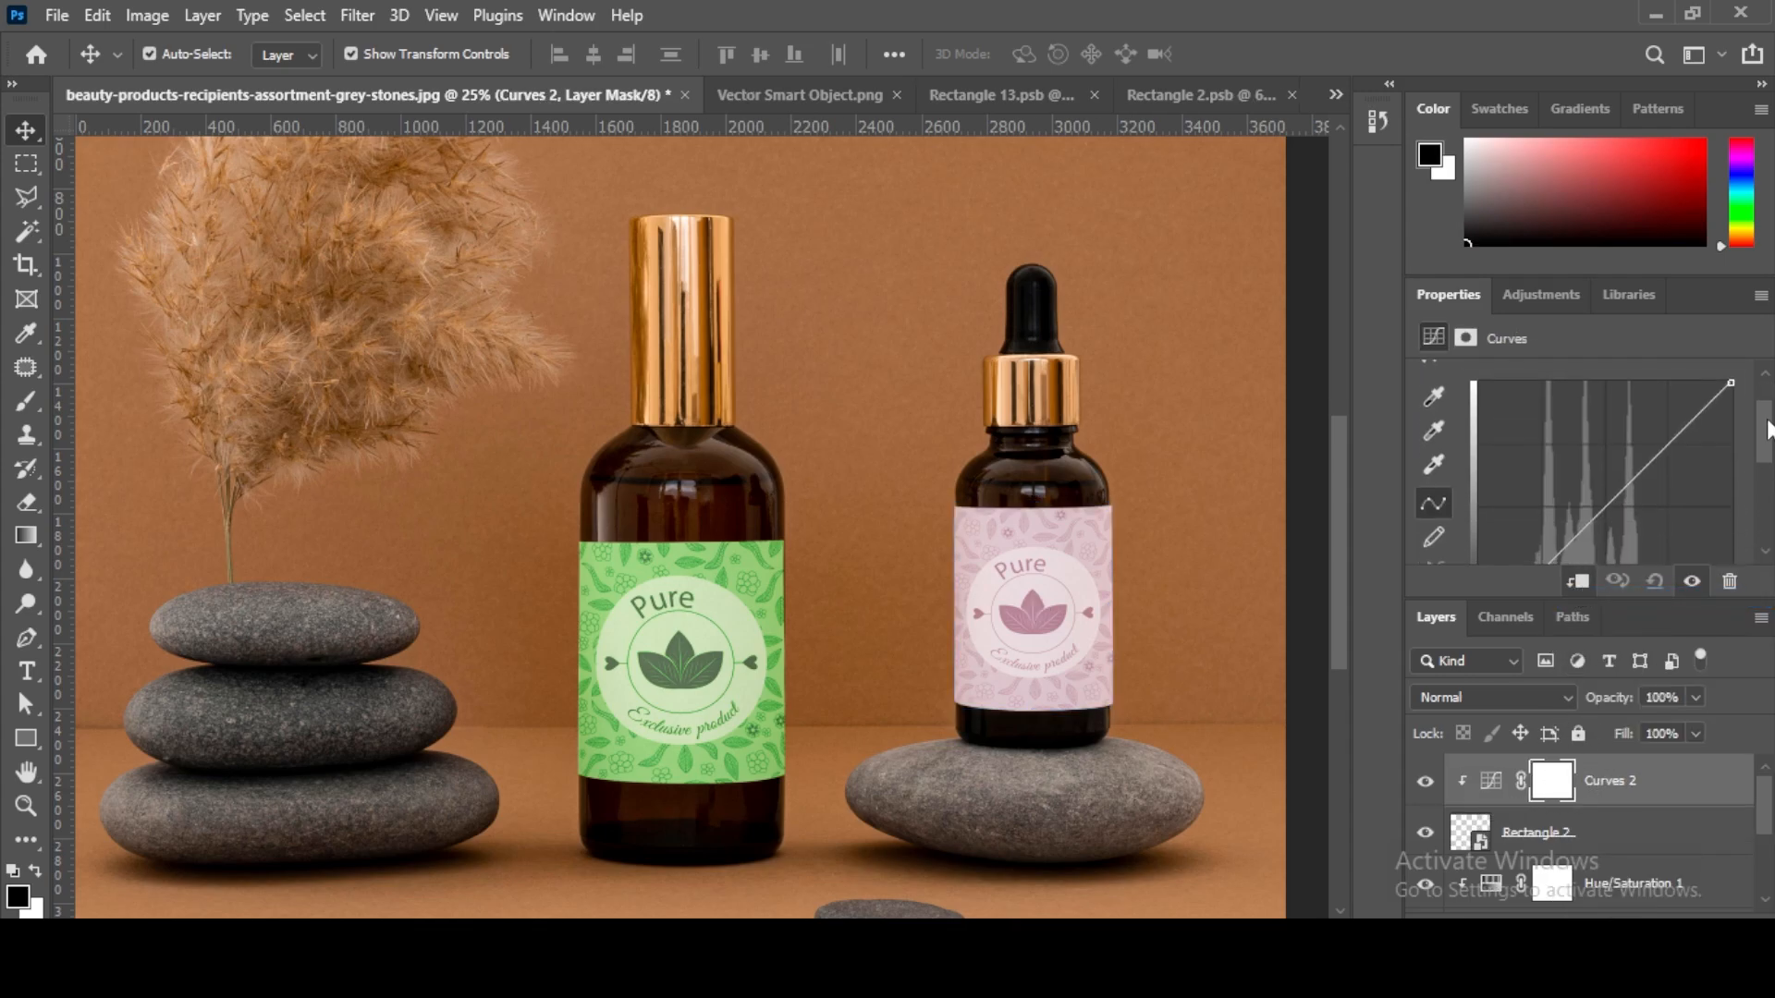
left_click_drag(1625, 433, 1653, 485)
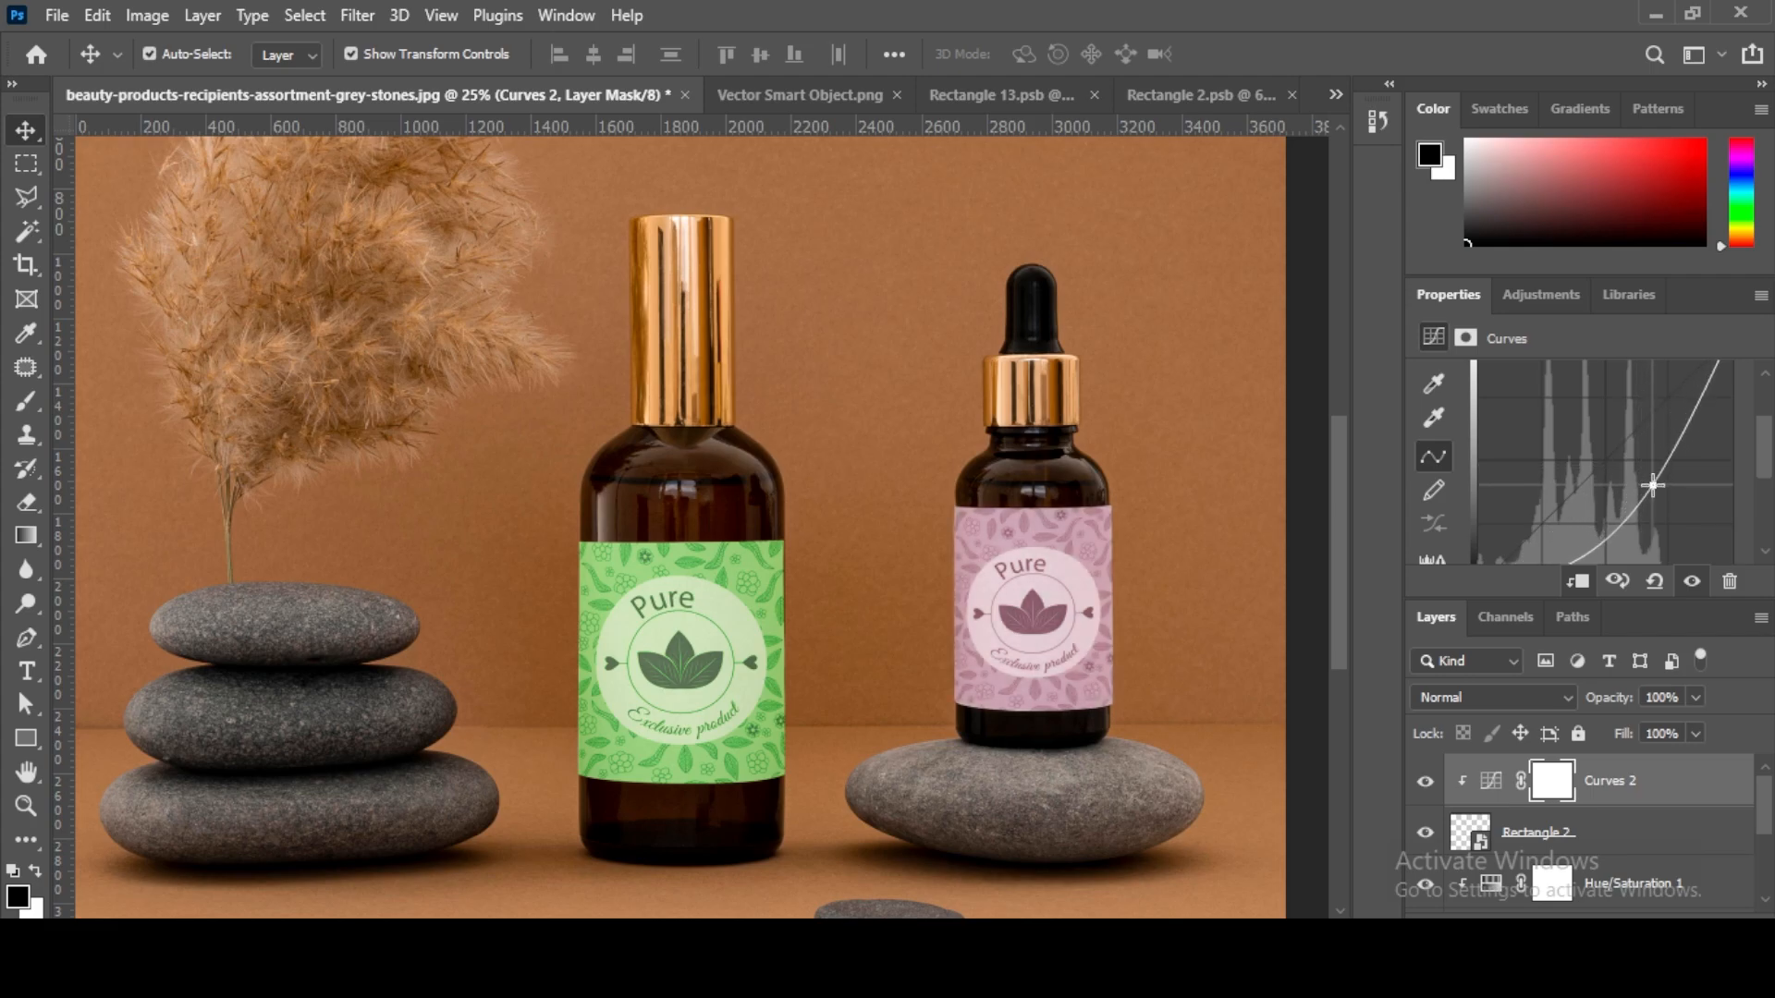
Step: Add a clipped Hue/Saturation adjustment above Curves 2 and set hue to -80 and saturation to +63 for a purple label
left_click(1572, 915)
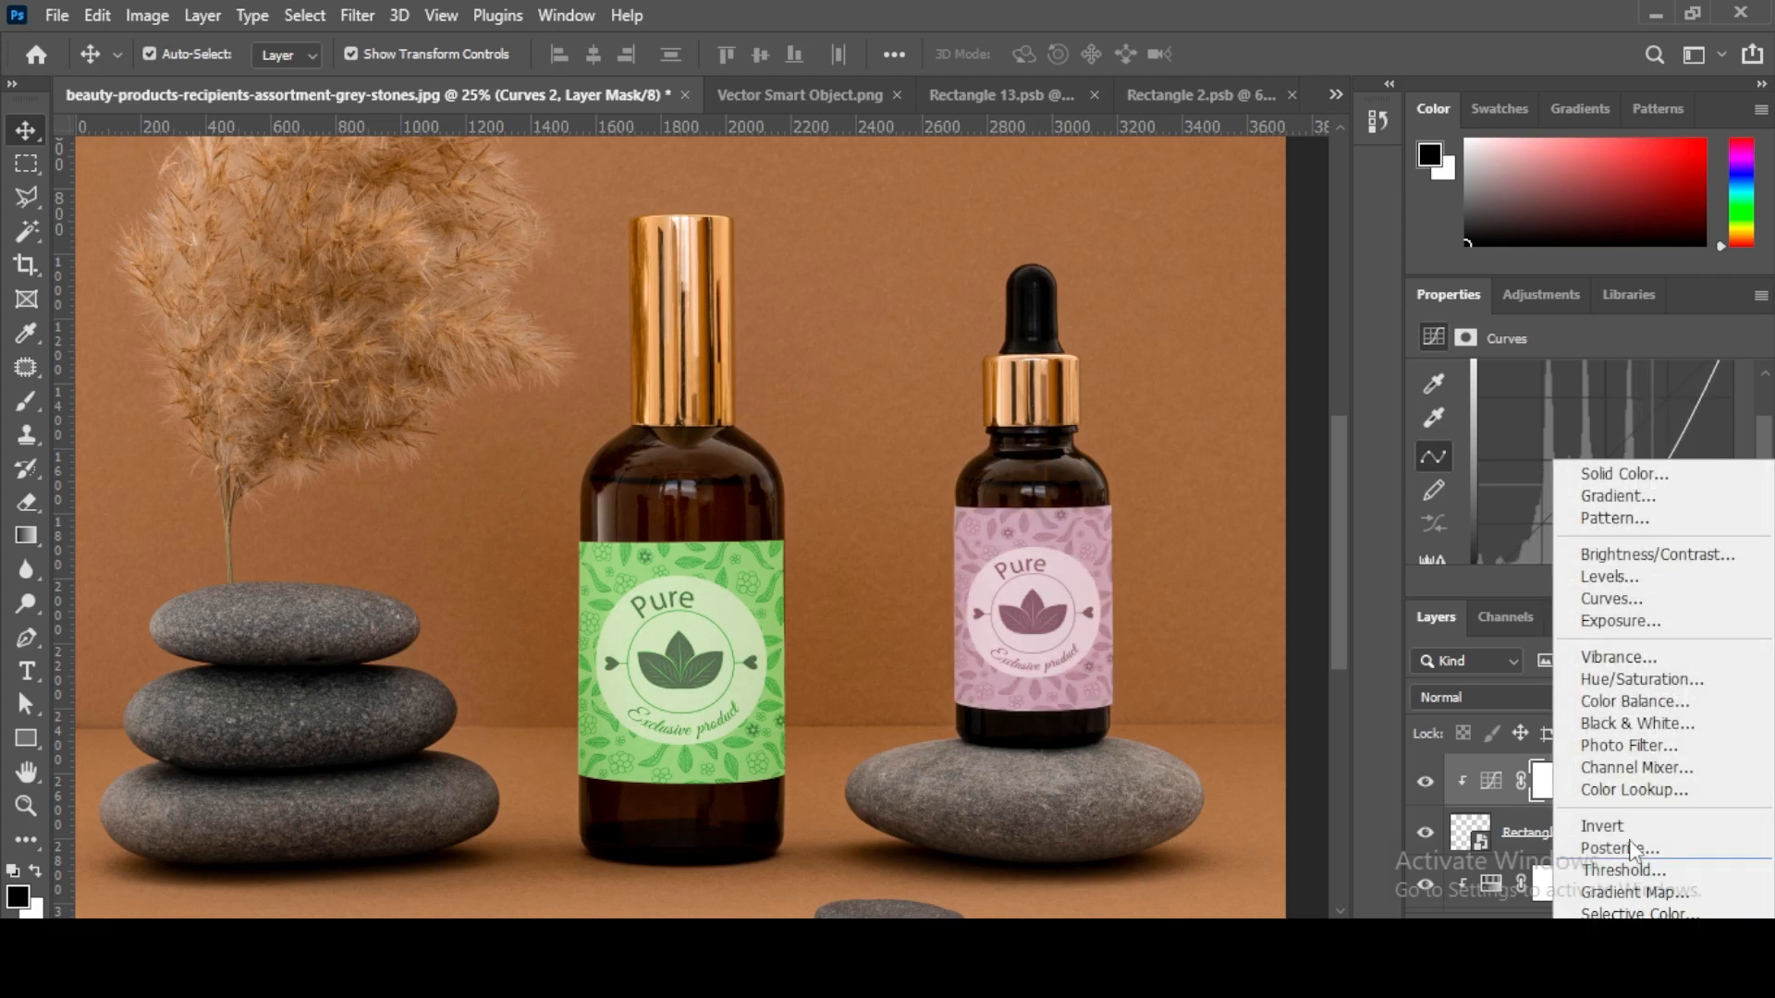
left_click(1604, 679)
left_click(1579, 583)
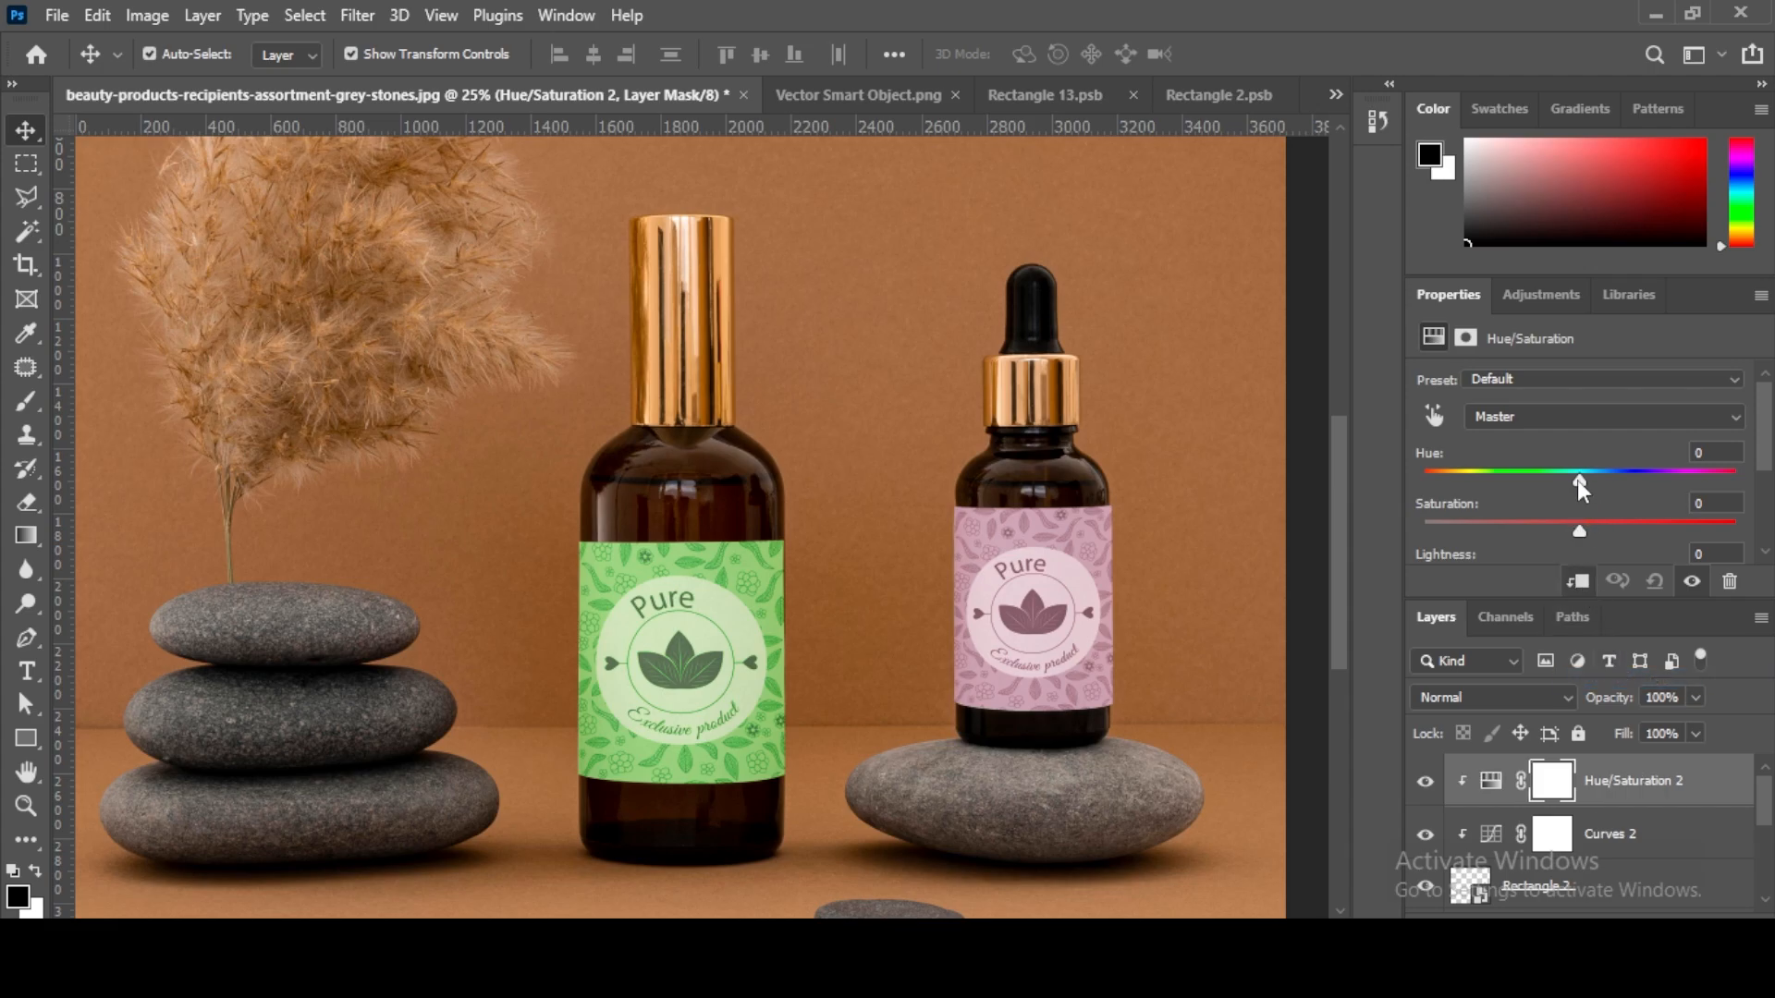
left_click_drag(1577, 480, 1675, 527)
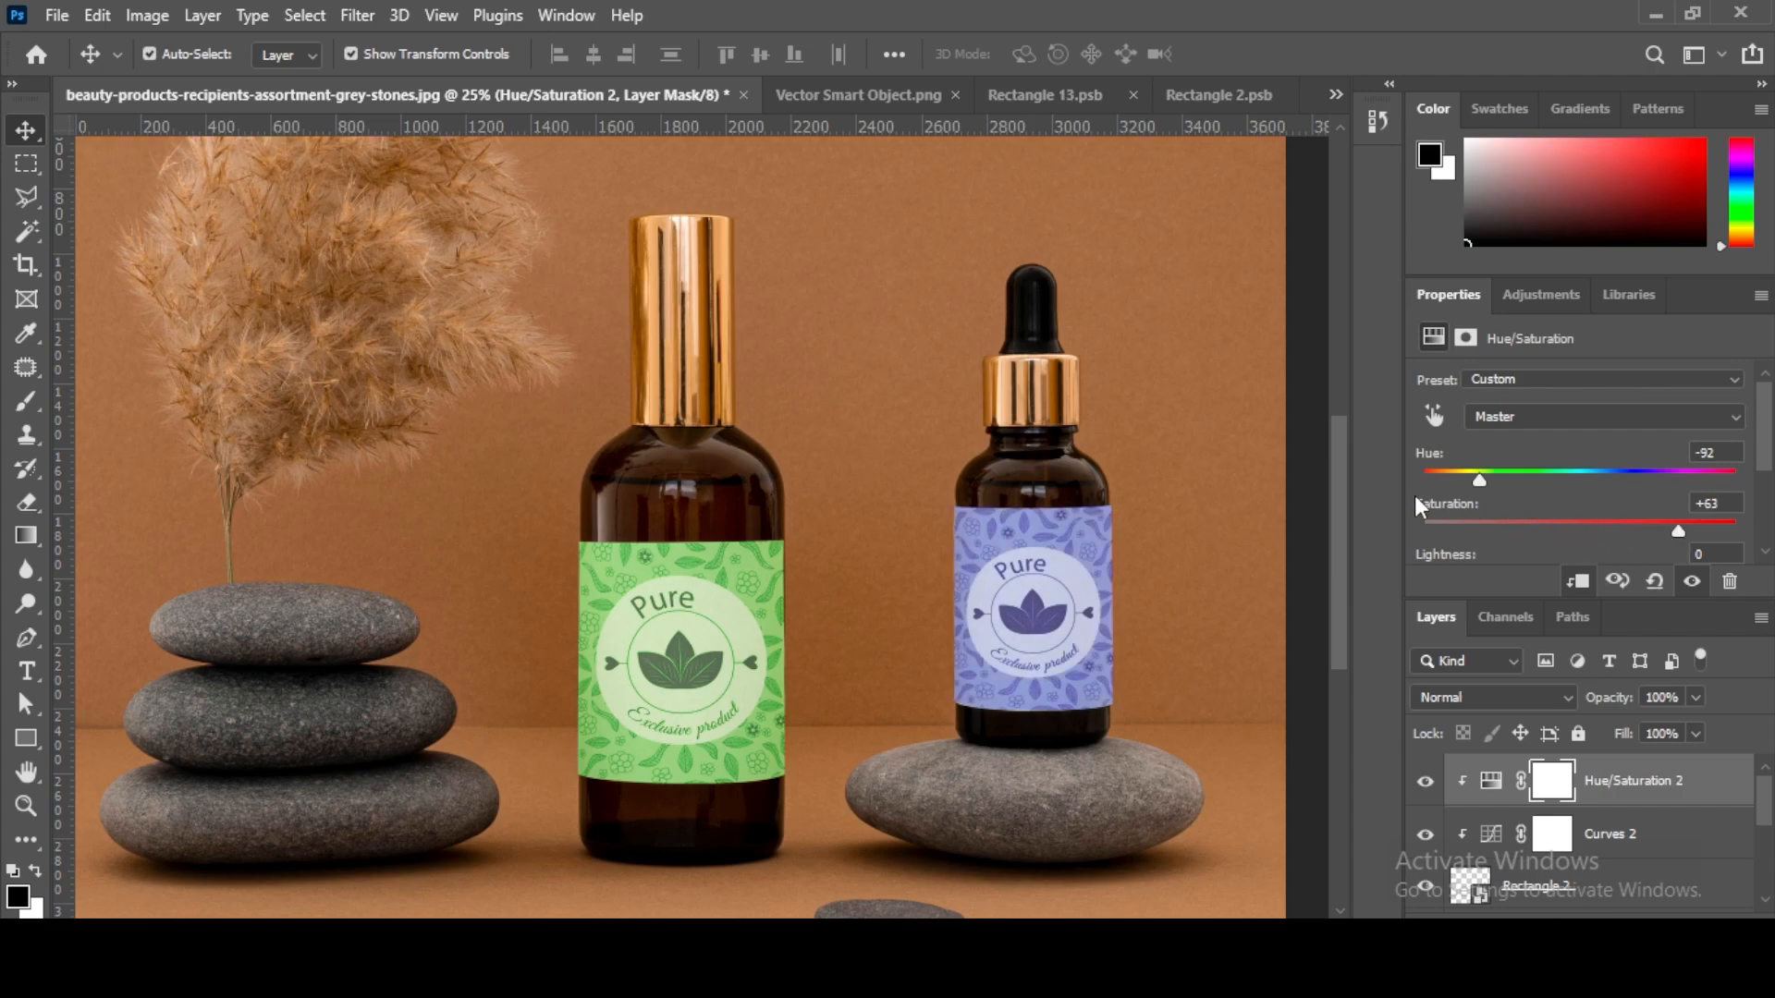
left_click_drag(1481, 484, 1451, 484)
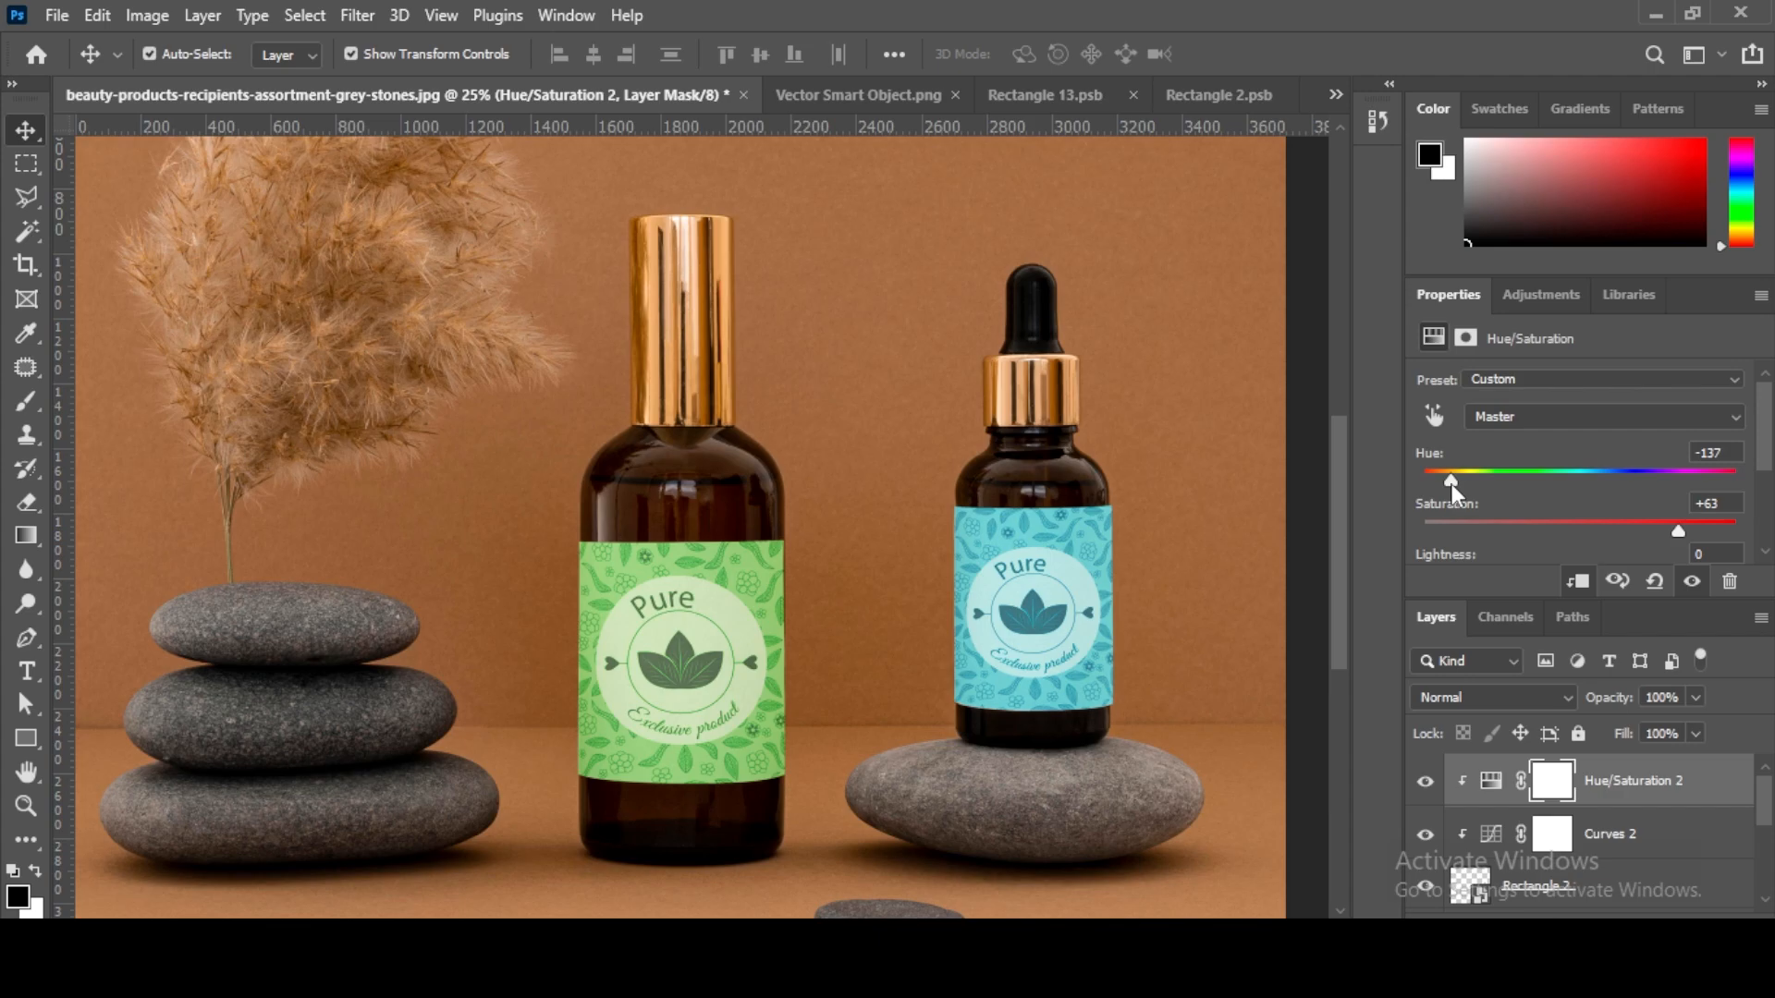
left_click_drag(1451, 484, 1489, 490)
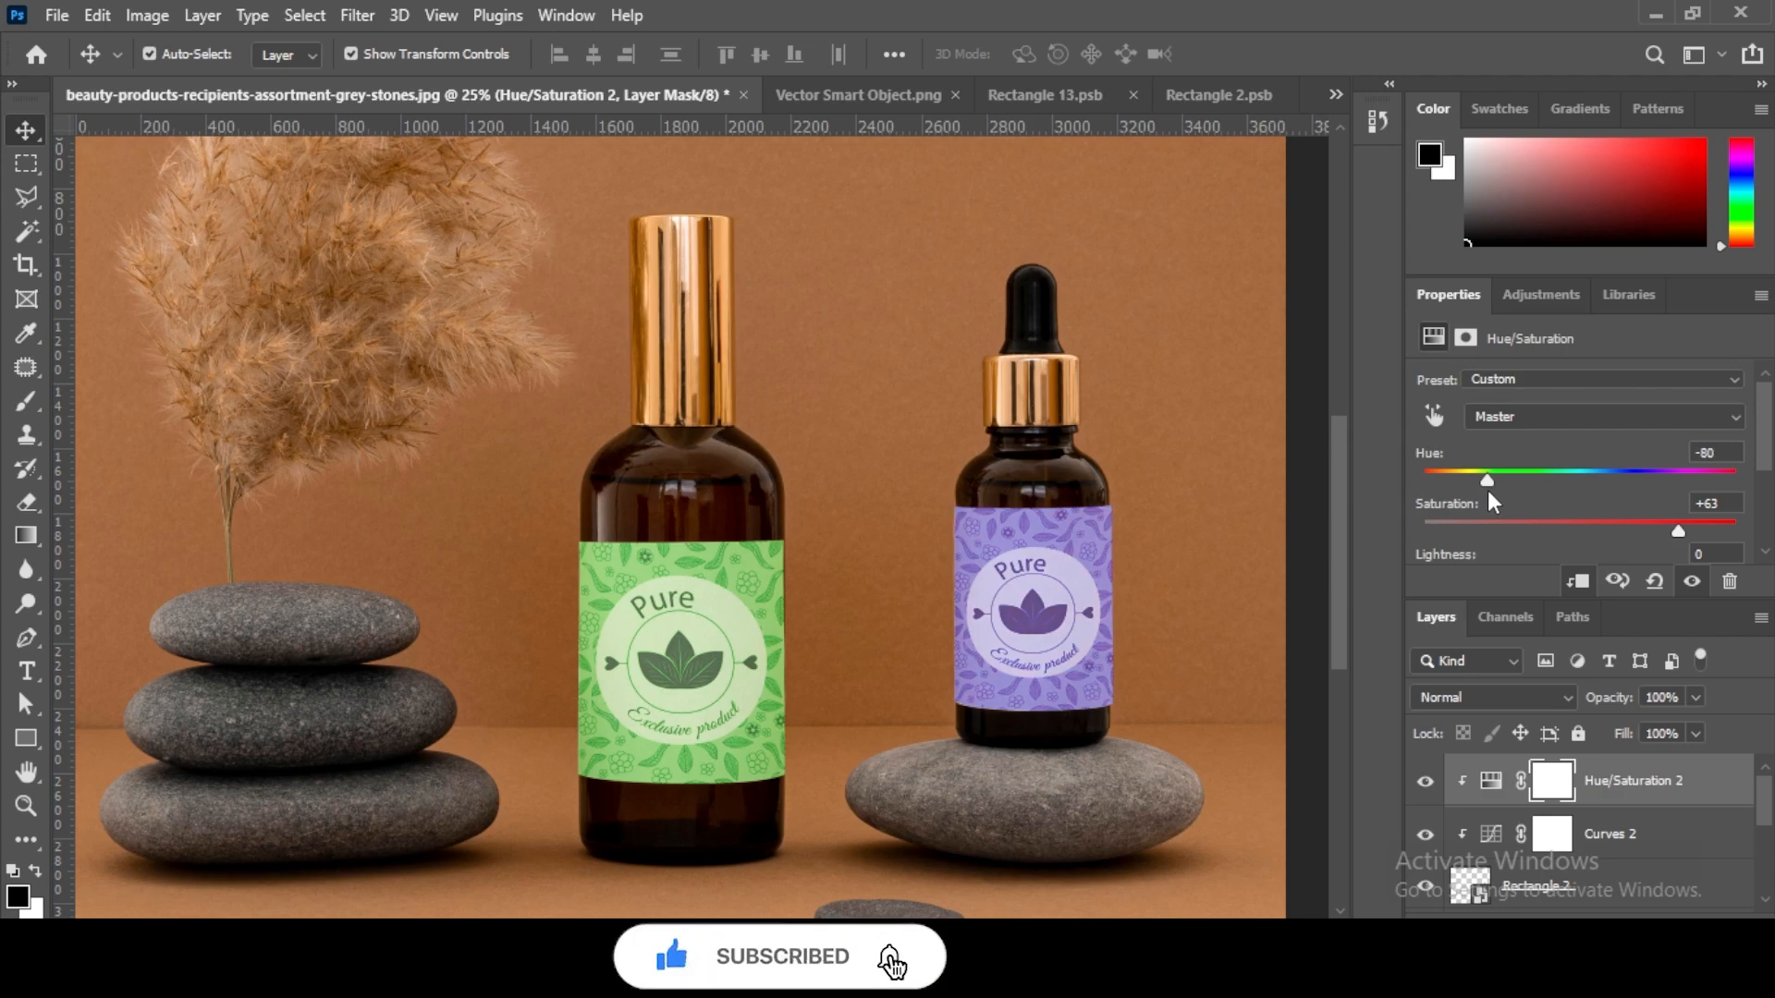